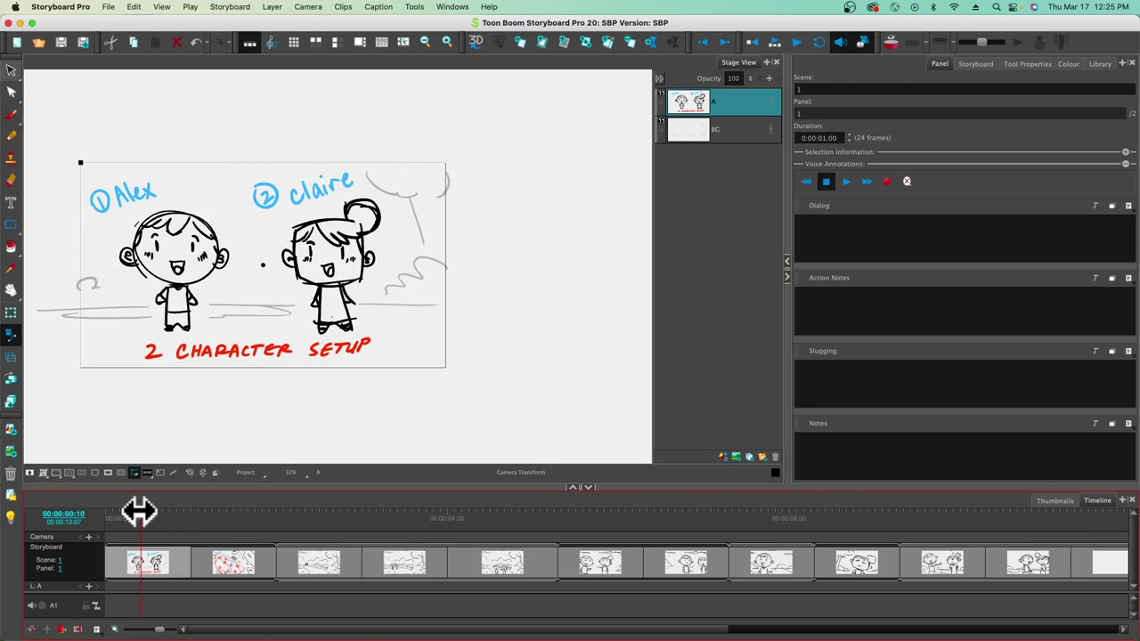
Step: Review the storyboard panels in order, from the stage line diagram through scenes 2, 3 and 4
{"action": "left_click", "coordinate": [227, 567]}
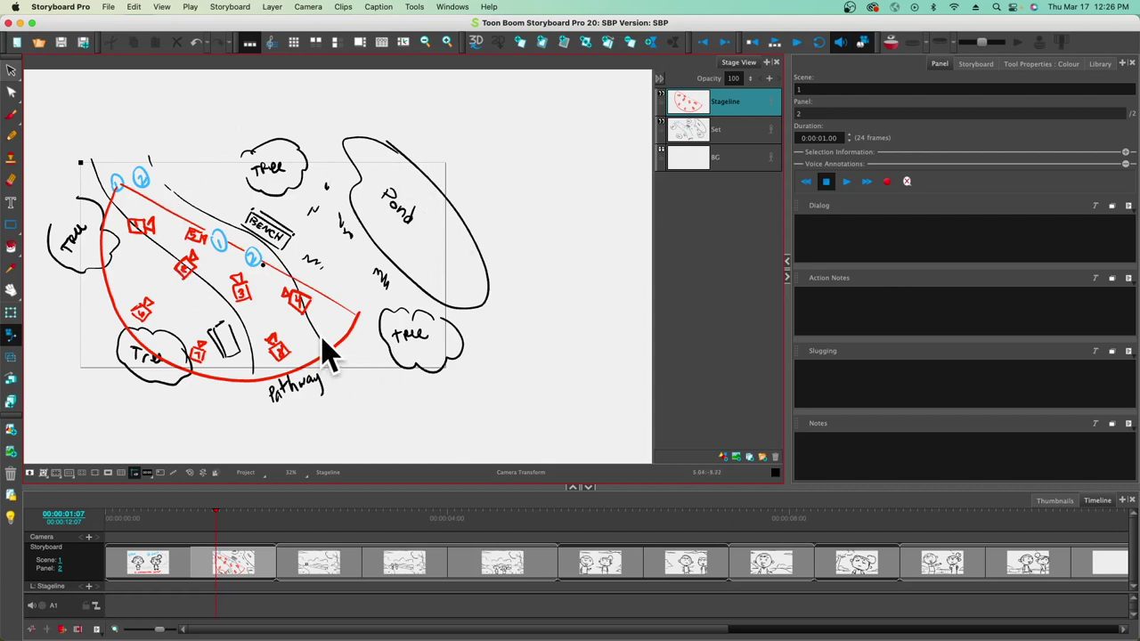
{"action": "left_click", "coordinate": [308, 581]}
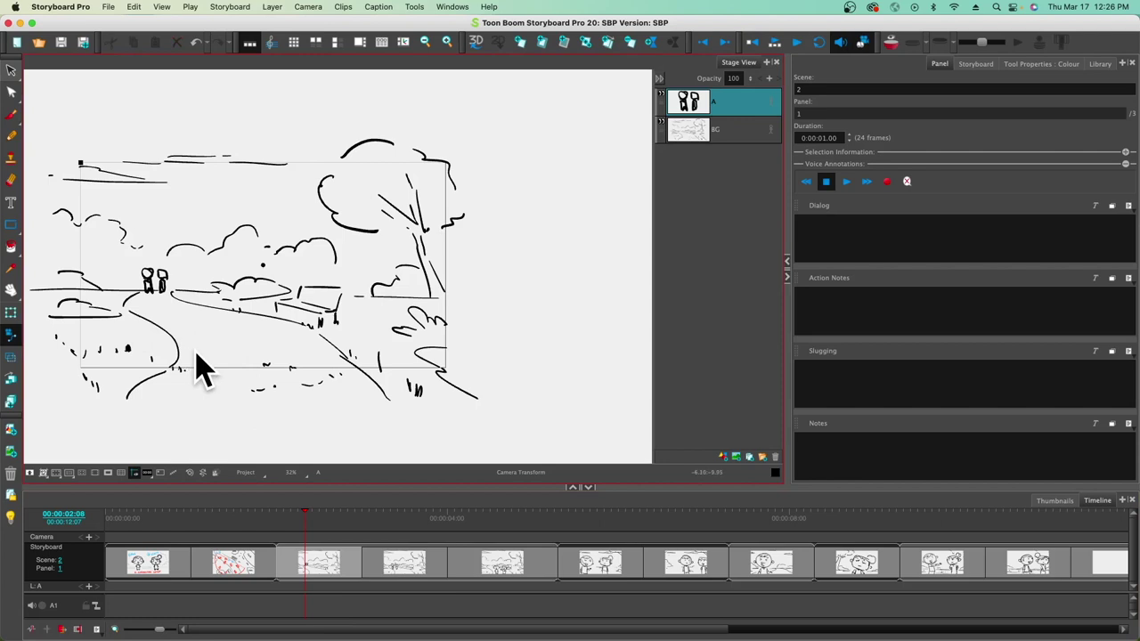
{"action": "key", "text": "space"}
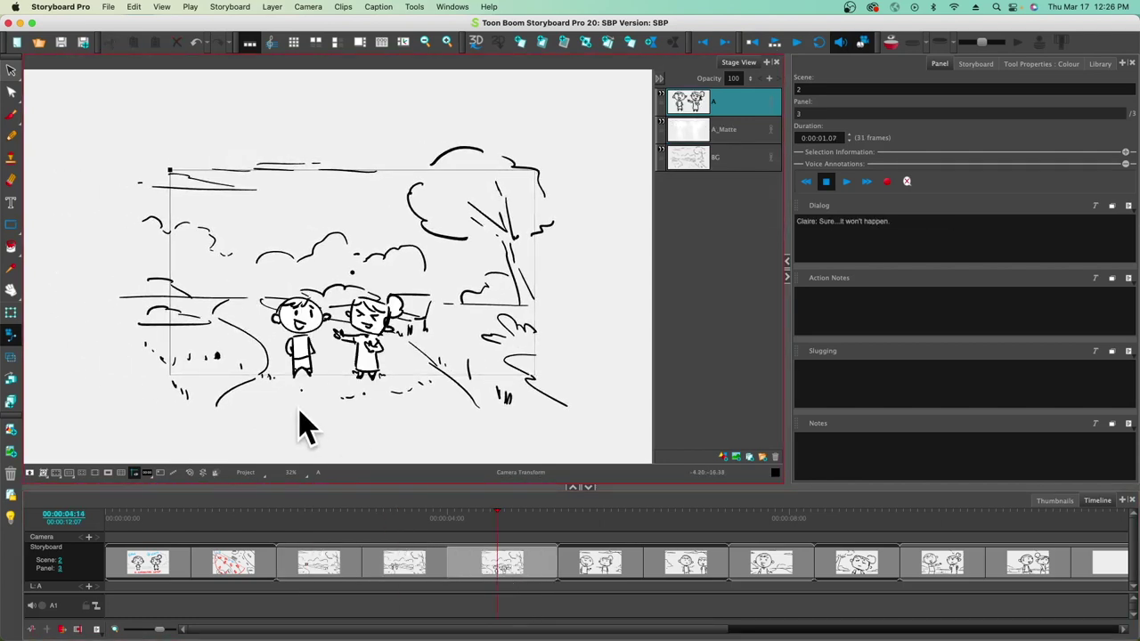
{"action": "left_click_drag", "start_coordinate": [306, 476], "coordinate": [238, 445]}
{"action": "left_click", "coordinate": [601, 575]}
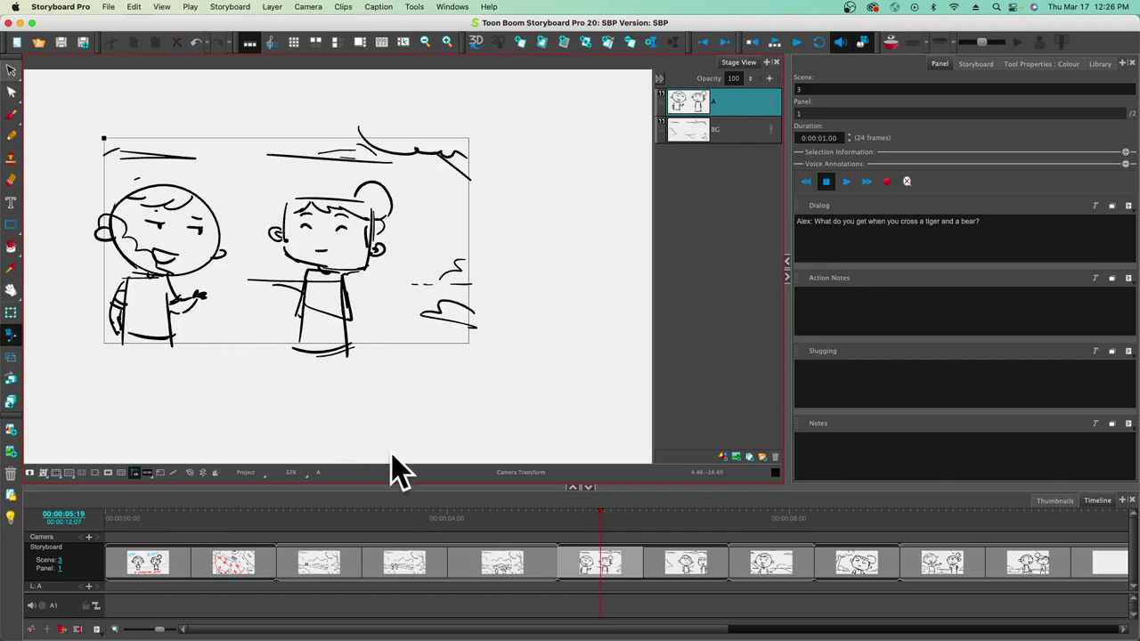
{"action": "left_click", "coordinate": [692, 572]}
{"action": "left_click", "coordinate": [781, 578]}
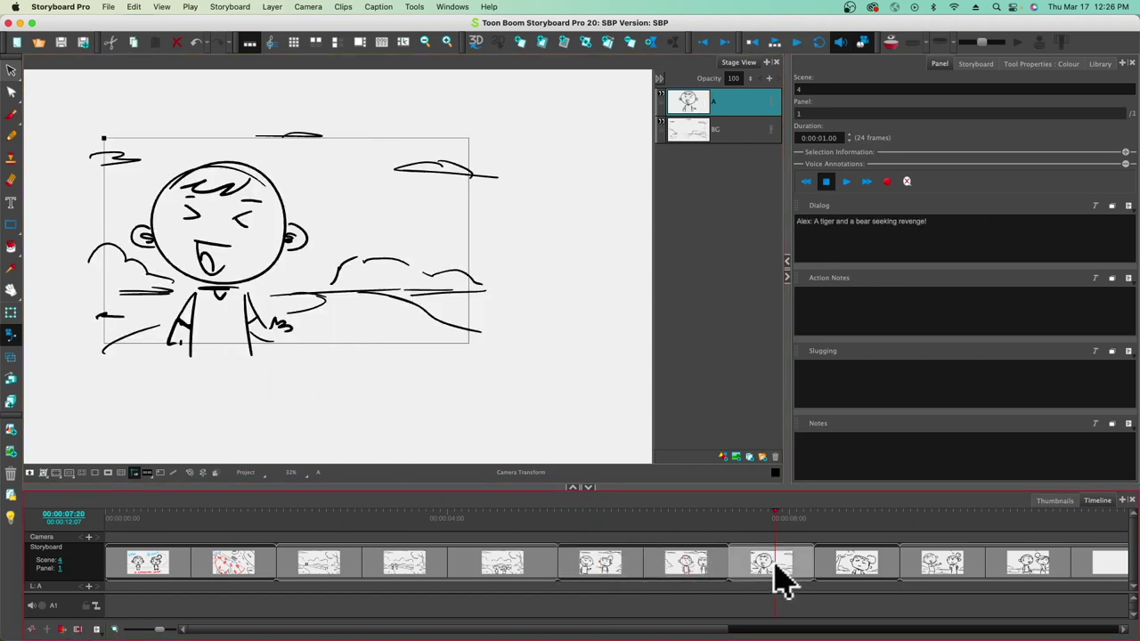
{"action": "left_click", "coordinate": [623, 579]}
{"action": "left_click", "coordinate": [688, 581]}
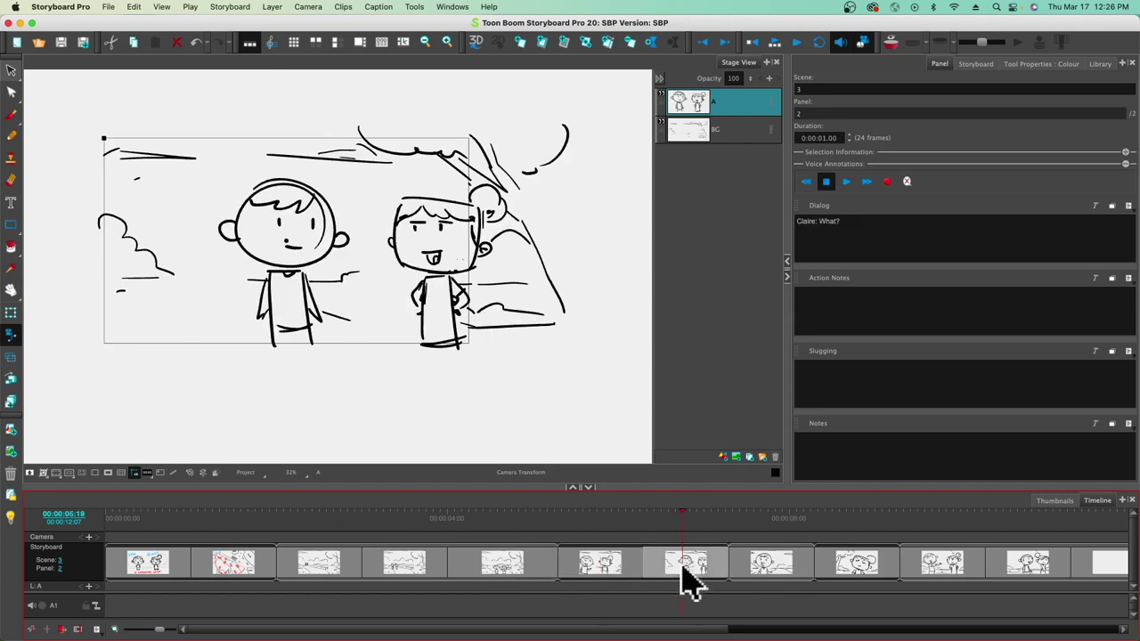
{"action": "left_click", "coordinate": [769, 579]}
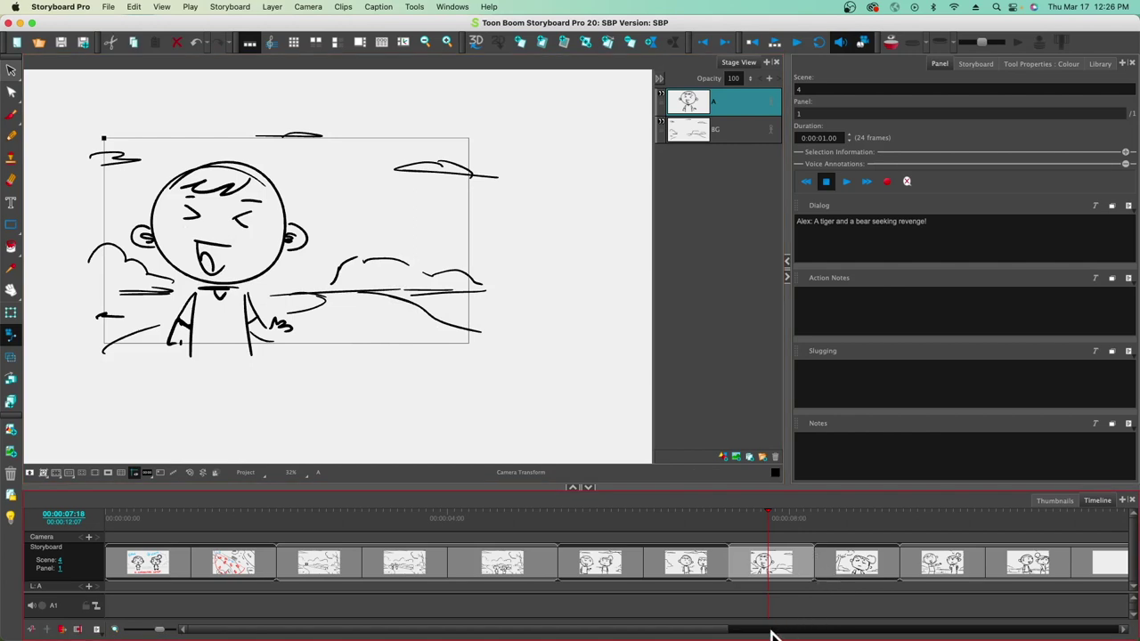
Step: Examine the panels of scenes 5 and 6 further along the timeline, returning to the scene 5 close-up
{"action": "left_click_drag", "start_coordinate": [661, 630], "coordinate": [817, 634]}
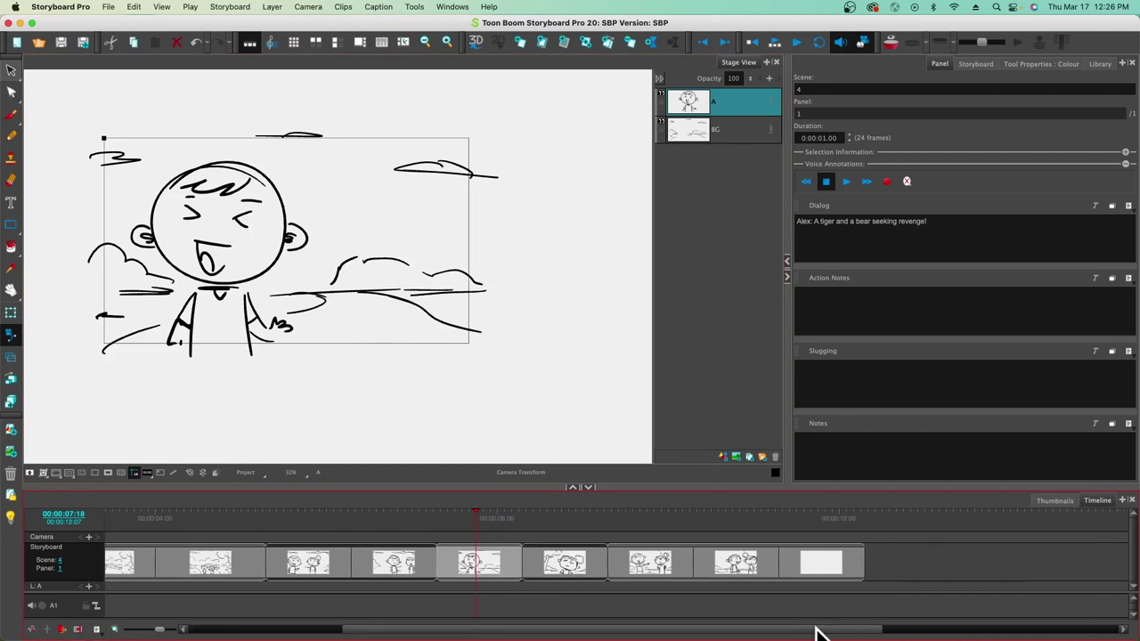
{"action": "left_click", "coordinate": [559, 568]}
{"action": "left_click", "coordinate": [677, 575]}
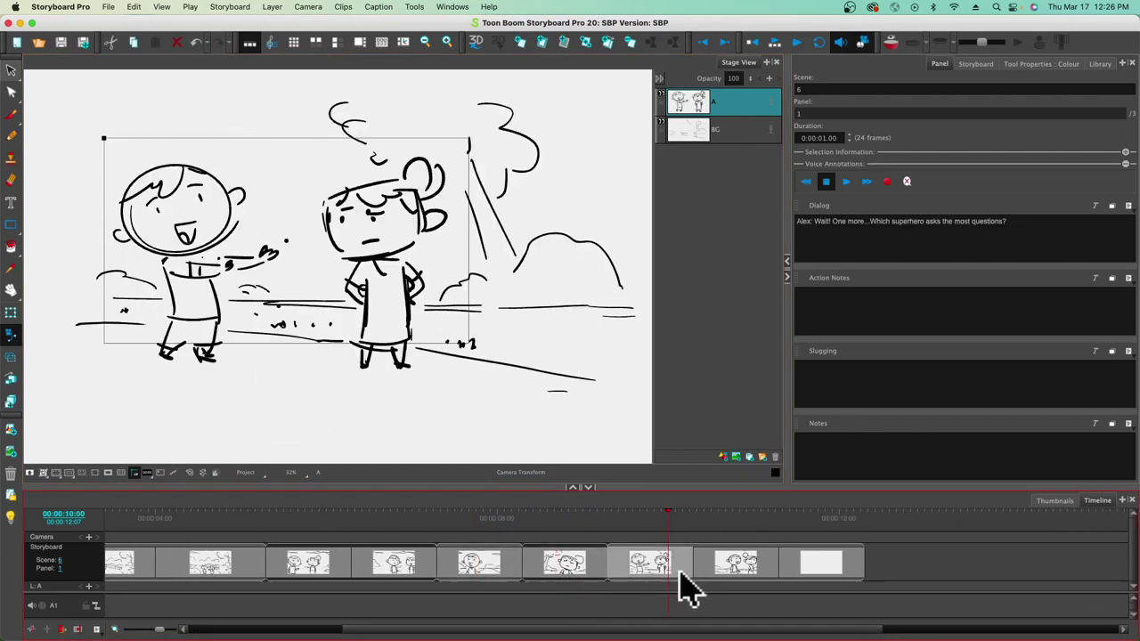
{"action": "left_click", "coordinate": [745, 580]}
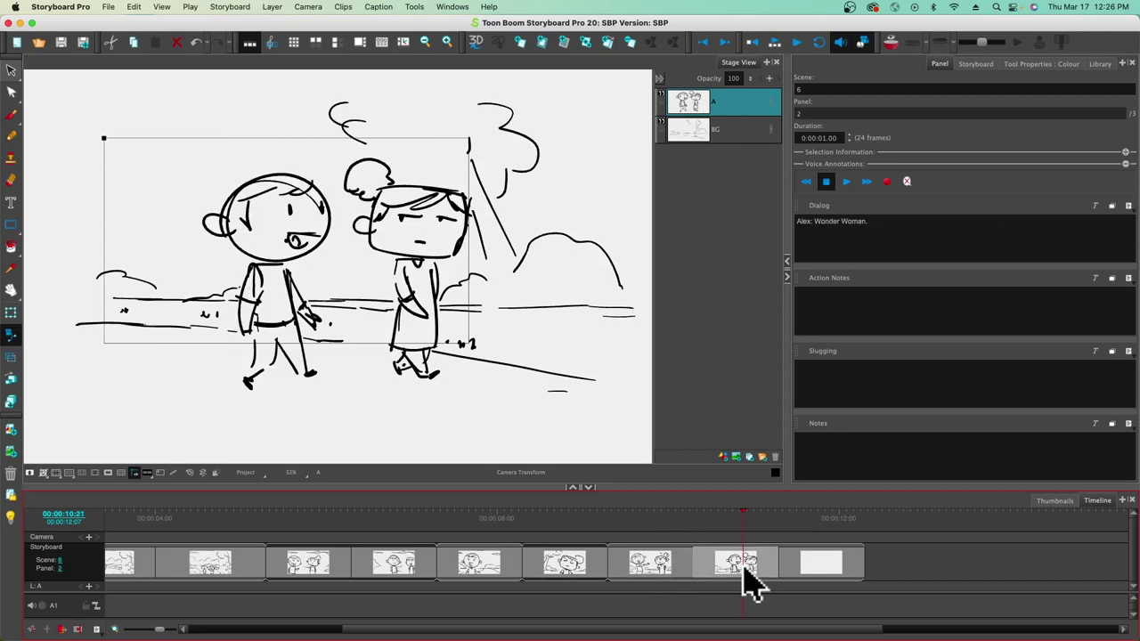
{"action": "left_click", "coordinate": [640, 577]}
{"action": "left_click", "coordinate": [579, 584]}
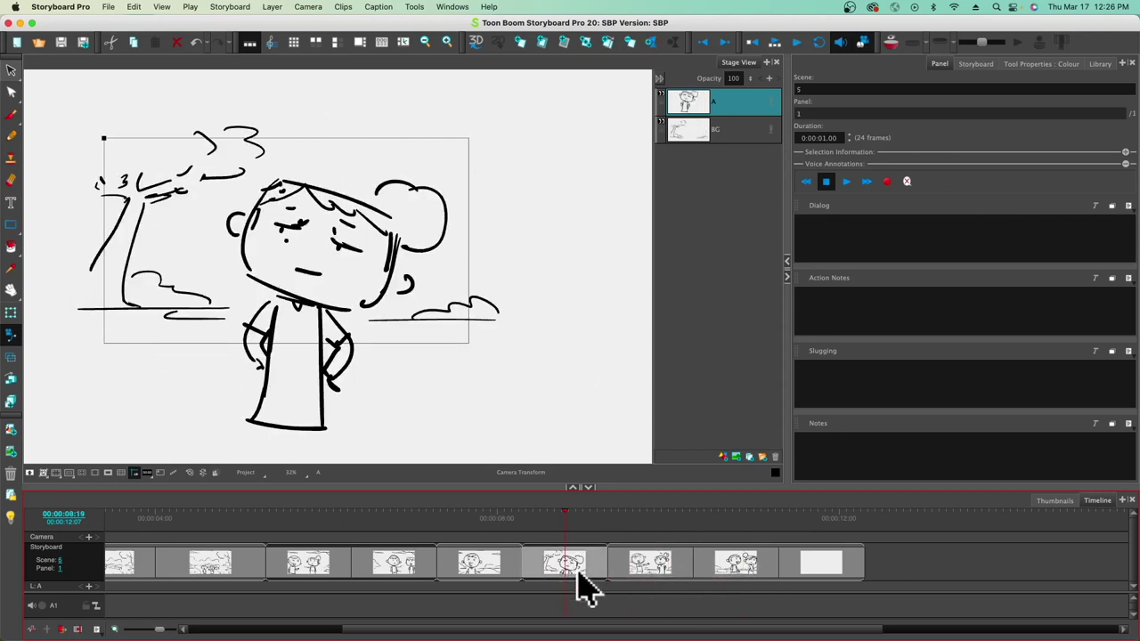
Step: Reframe scene 5's camera using the camera mask, tightening on the girl's face and widening out to include her body and the tree
{"action": "left_click_drag", "start_coordinate": [101, 136], "coordinate": [171, 162]}
{"action": "left_click", "coordinate": [109, 472]}
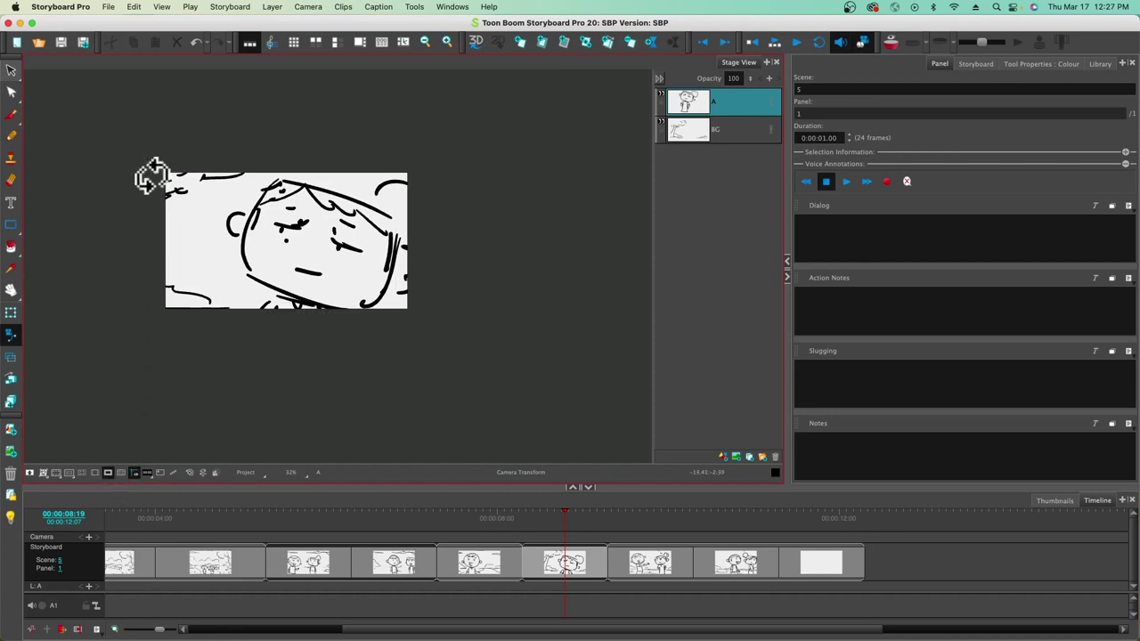
{"action": "left_click_drag", "start_coordinate": [172, 176], "coordinate": [233, 191]}
{"action": "left_click_drag", "start_coordinate": [283, 233], "coordinate": [304, 228]}
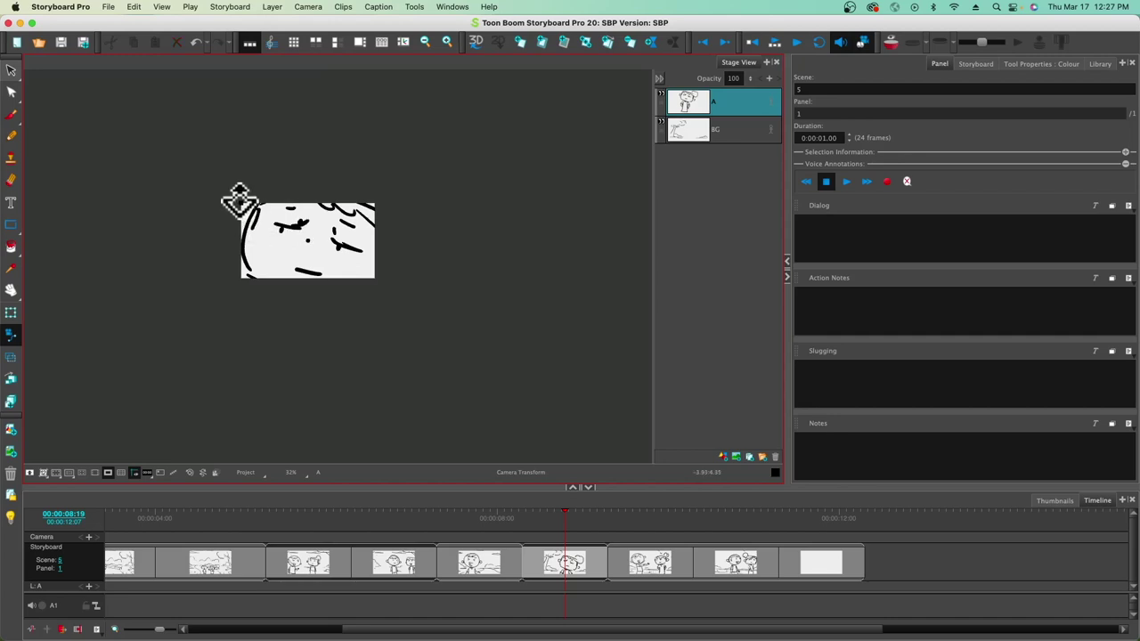
{"action": "left_click_drag", "start_coordinate": [235, 199], "coordinate": [6, 71]}
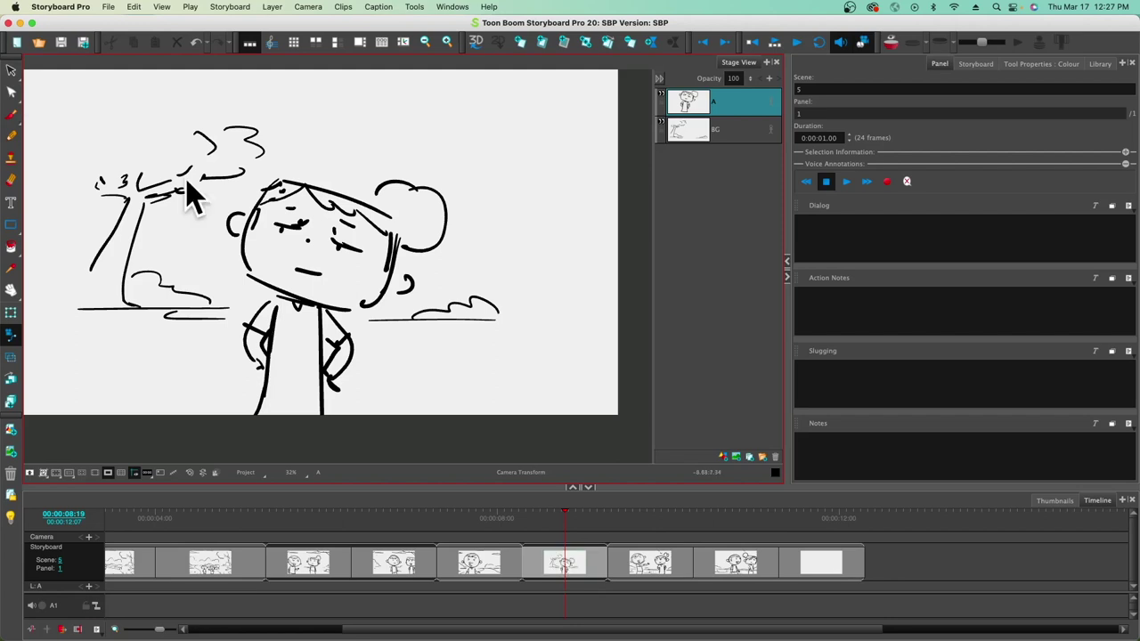
{"action": "left_click", "coordinate": [108, 473]}
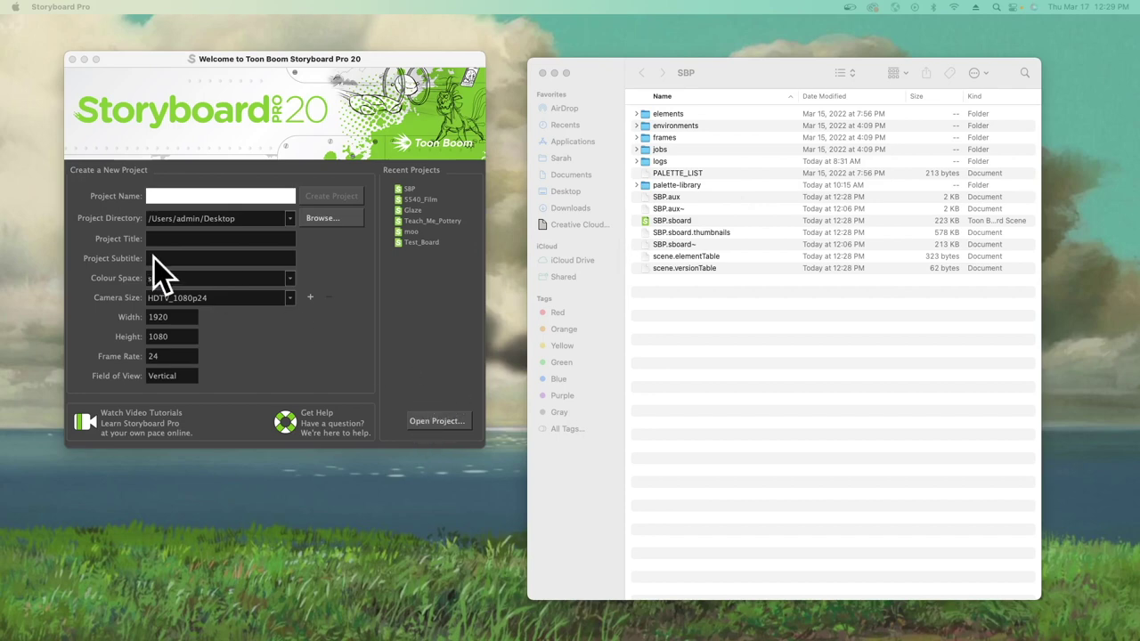
Step: Create a new project named abc on the Desktop with the HDTV_1080p24 camera size
{"action": "left_click", "coordinate": [178, 193]}
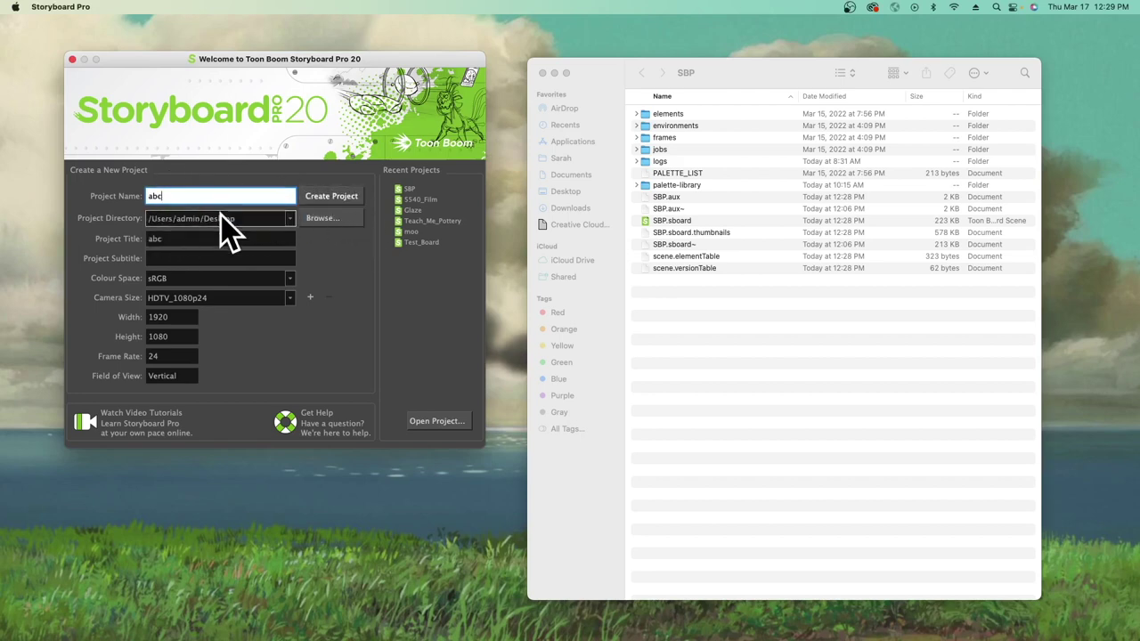
{"action": "left_click", "coordinate": [309, 298]}
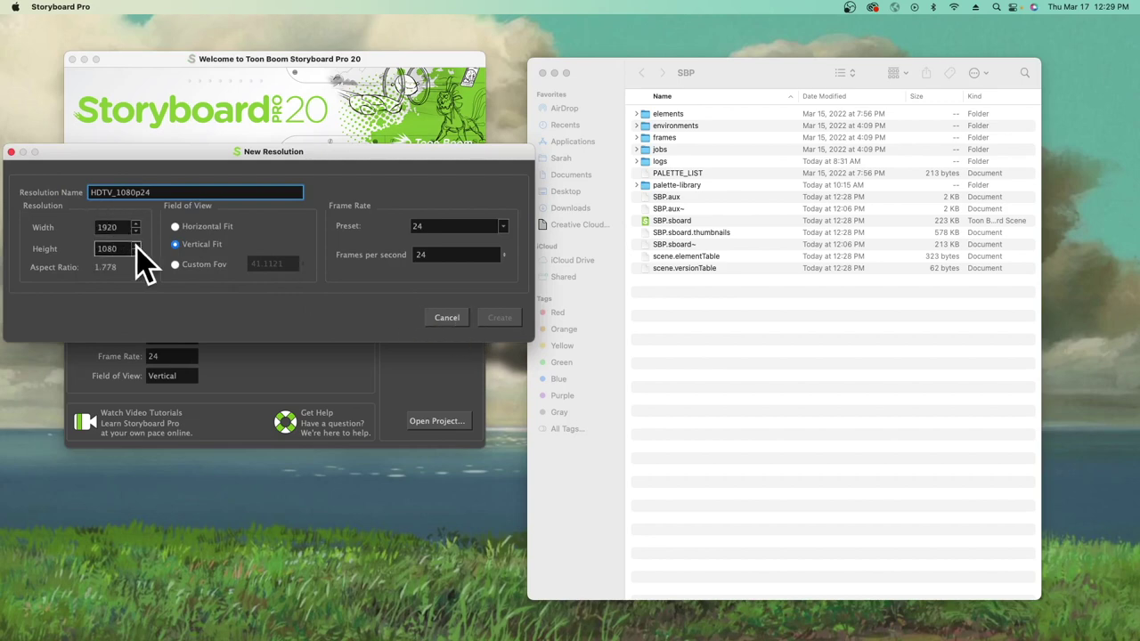
{"action": "left_click", "coordinate": [441, 319]}
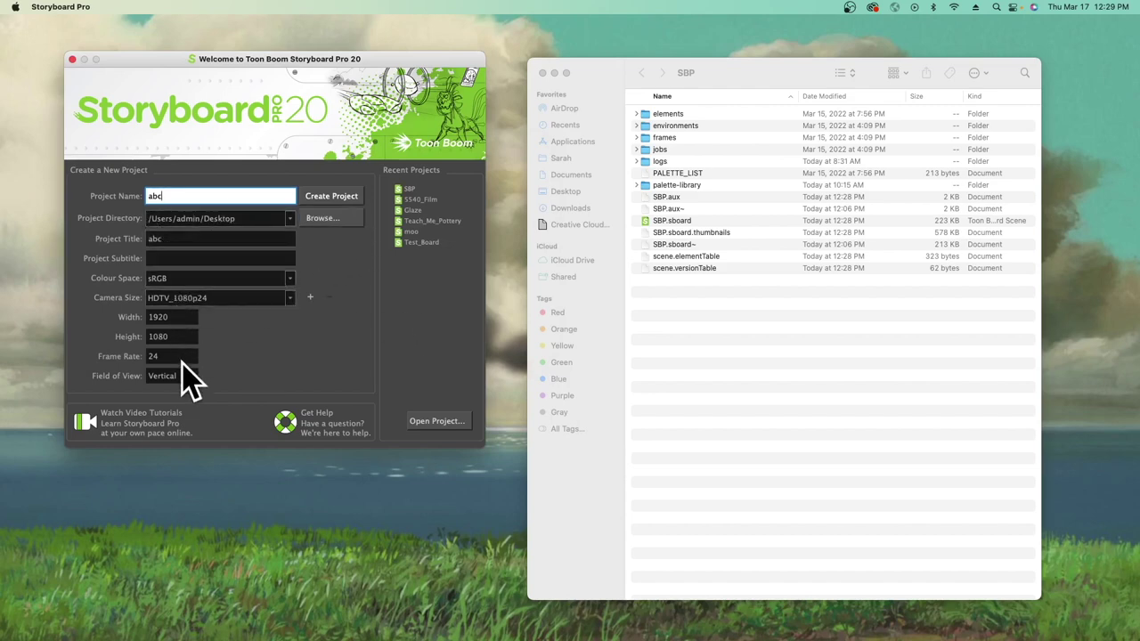
{"action": "left_click", "coordinate": [326, 198]}
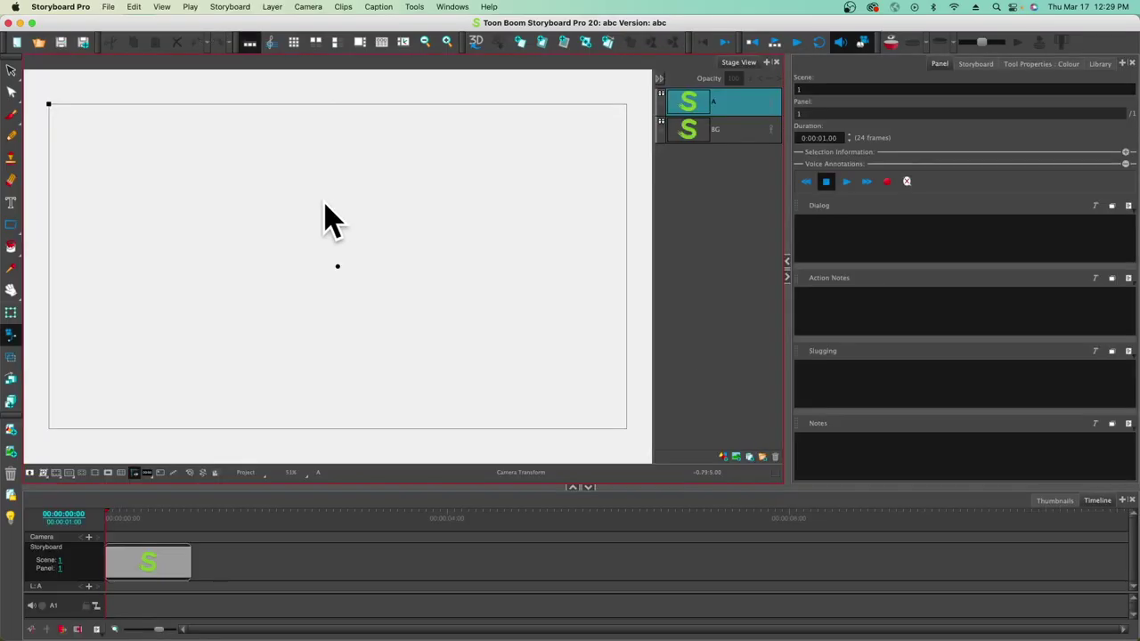
Step: Shrink the storyboard window and arrange a tall Finder window of the abc project folder beside it
{"action": "left_click", "coordinate": [840, 139]}
{"action": "left_click_drag", "start_coordinate": [1129, 29], "coordinate": [527, 83]}
{"action": "left_click_drag", "start_coordinate": [517, 83], "coordinate": [581, 131]}
{"action": "left_click_drag", "start_coordinate": [354, 141], "coordinate": [814, 87]}
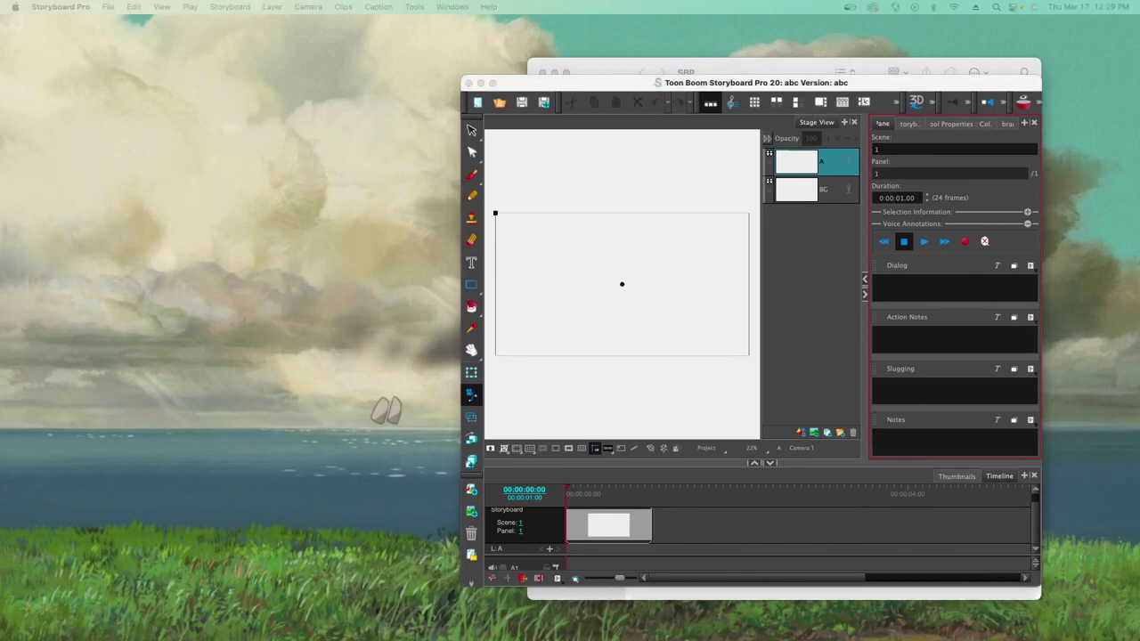
{"action": "left_click_drag", "start_coordinate": [800, 72], "coordinate": [303, 70]}
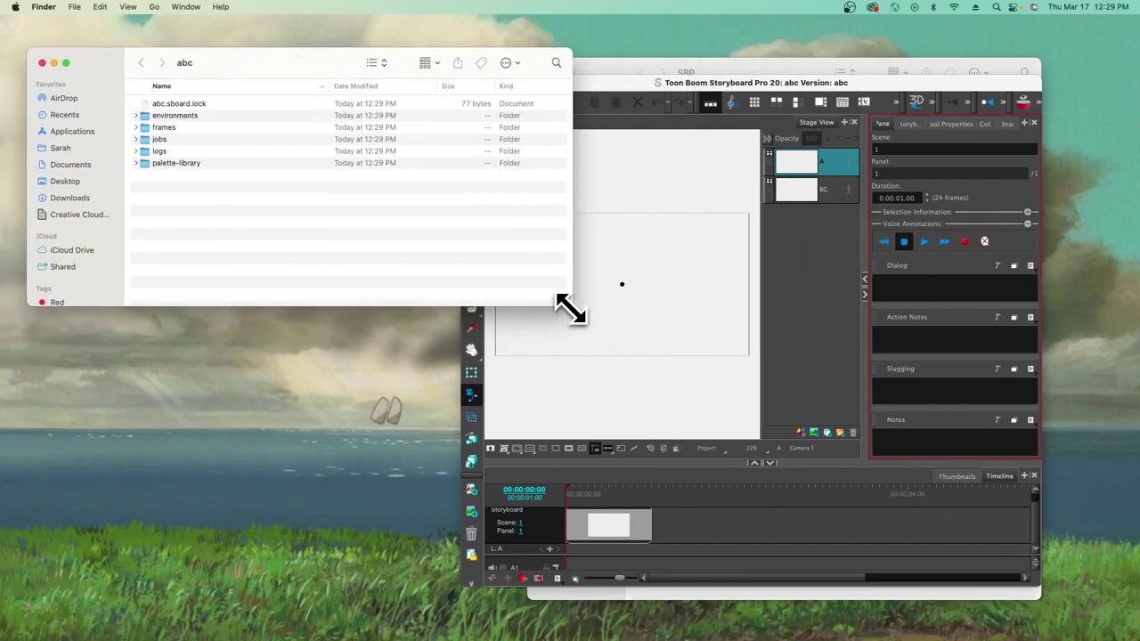
{"action": "left_click_drag", "start_coordinate": [570, 307], "coordinate": [441, 533]}
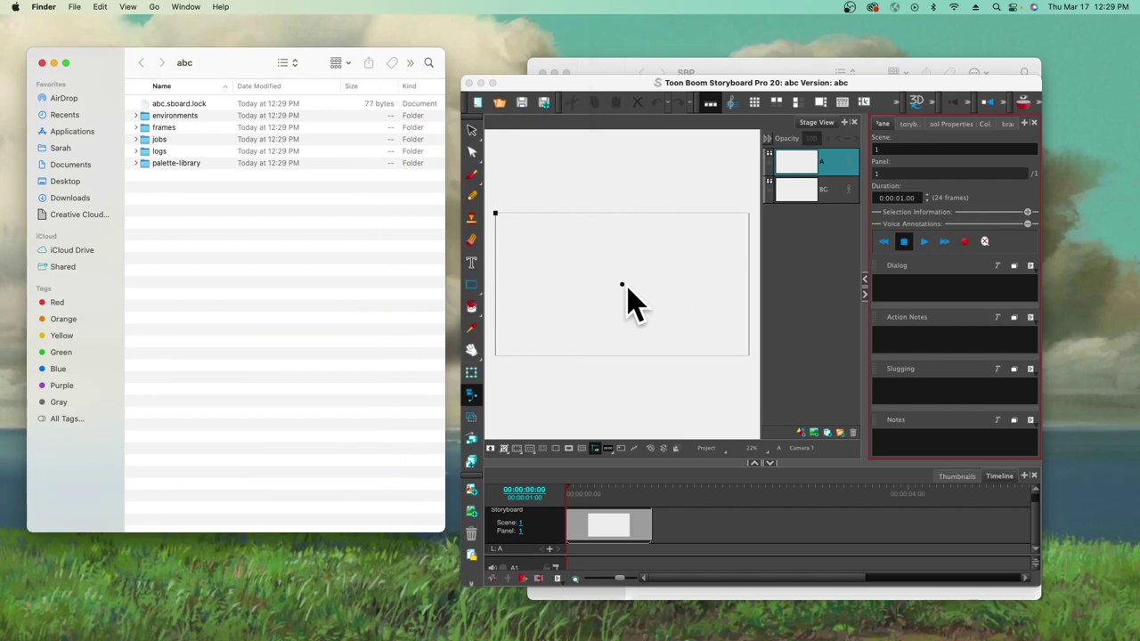
Step: Draw a large zigzag Brush stroke across the first panel's layer A and save the project
{"action": "left_click", "coordinate": [585, 293]}
{"action": "left_click", "coordinate": [472, 176]}
{"action": "left_click_drag", "start_coordinate": [733, 347], "coordinate": [736, 319]}
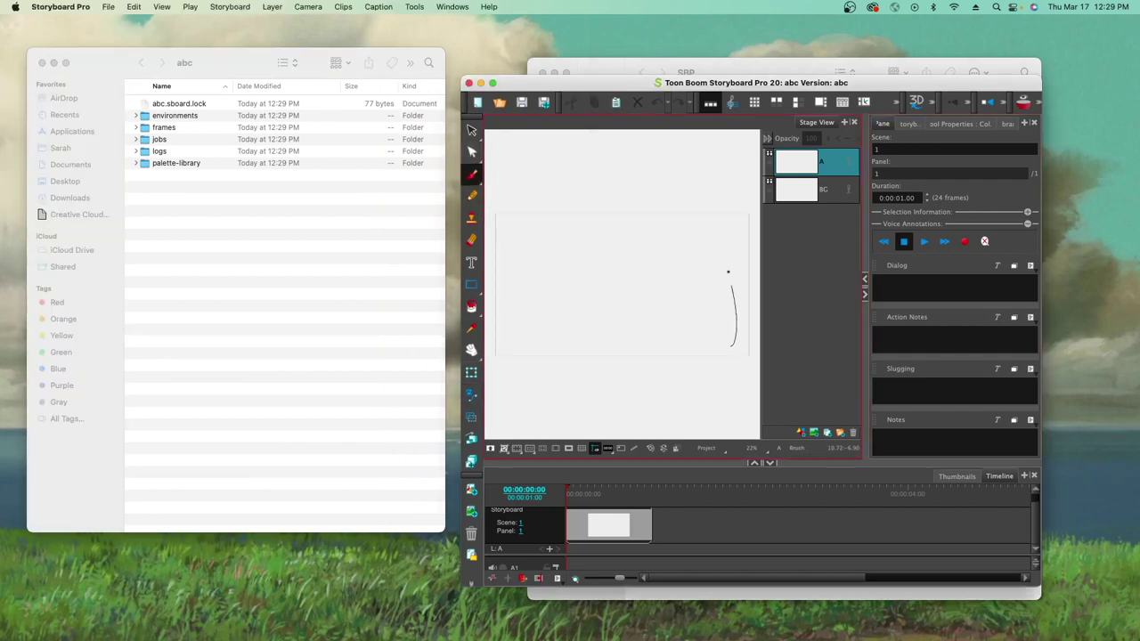
{"action": "left_click_drag", "start_coordinate": [610, 298], "coordinate": [494, 273]}
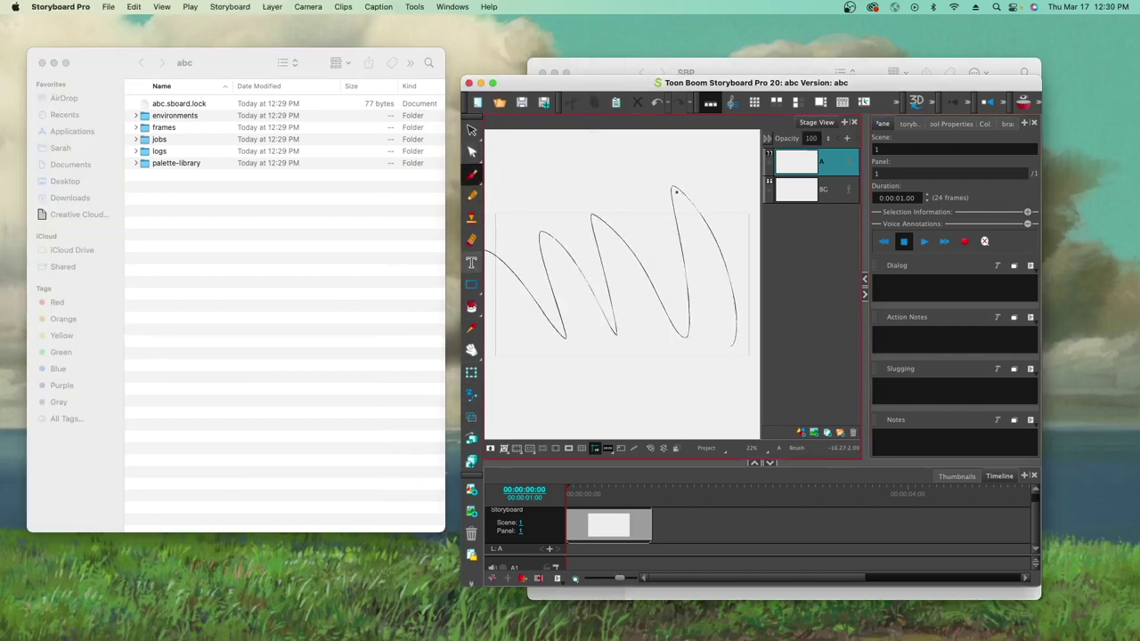
{"action": "left_click", "coordinate": [524, 101]}
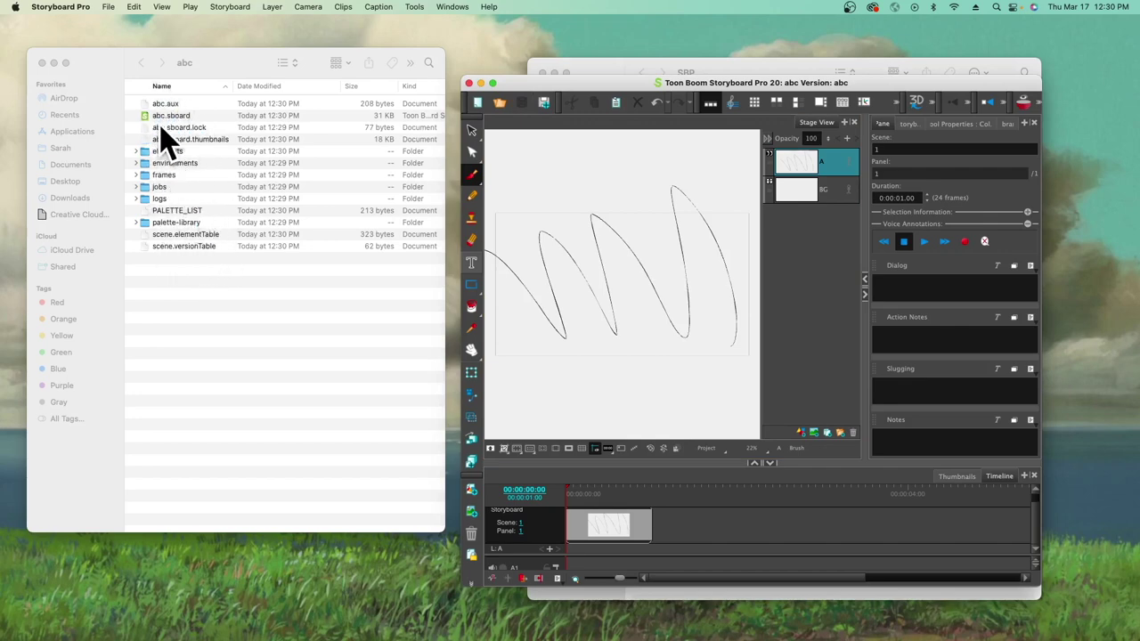
Step: Expand the elements, environments, frames, jobs and logs folders inside the abc project folder to inspect their contents
{"action": "left_click", "coordinate": [136, 151]}
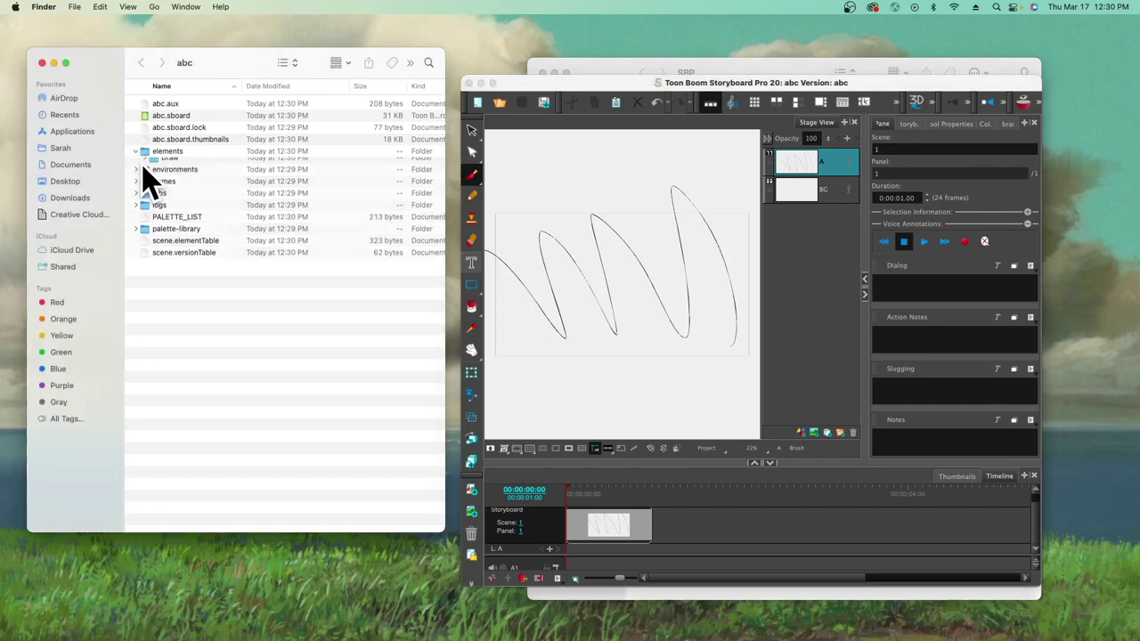
{"action": "left_click", "coordinate": [136, 175]}
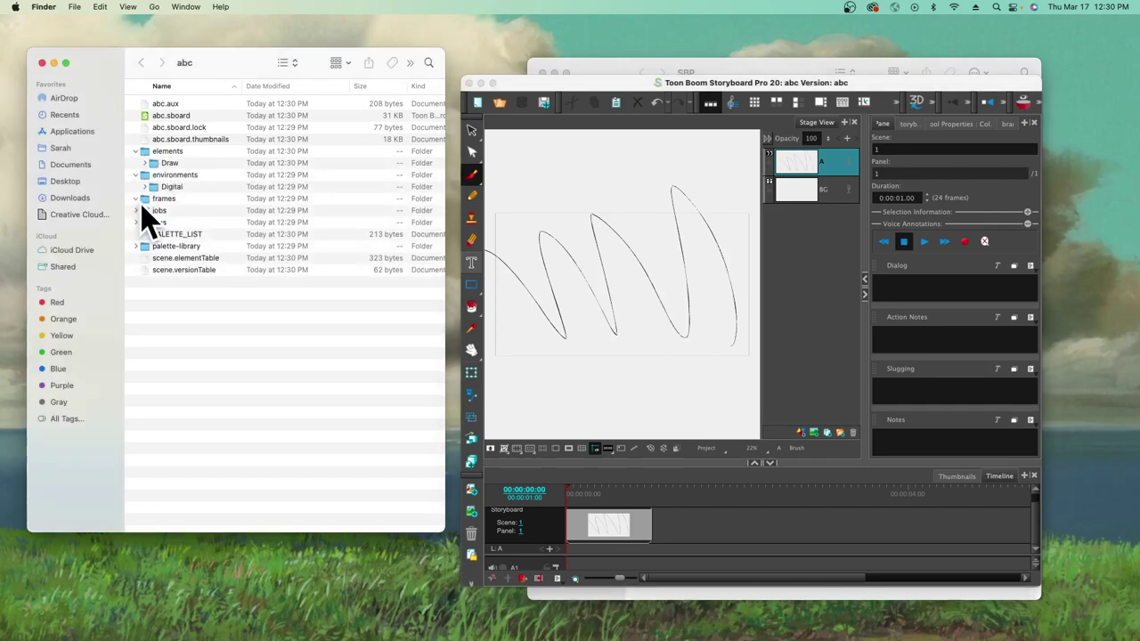
{"action": "left_click", "coordinate": [137, 210]}
{"action": "left_click", "coordinate": [137, 234]}
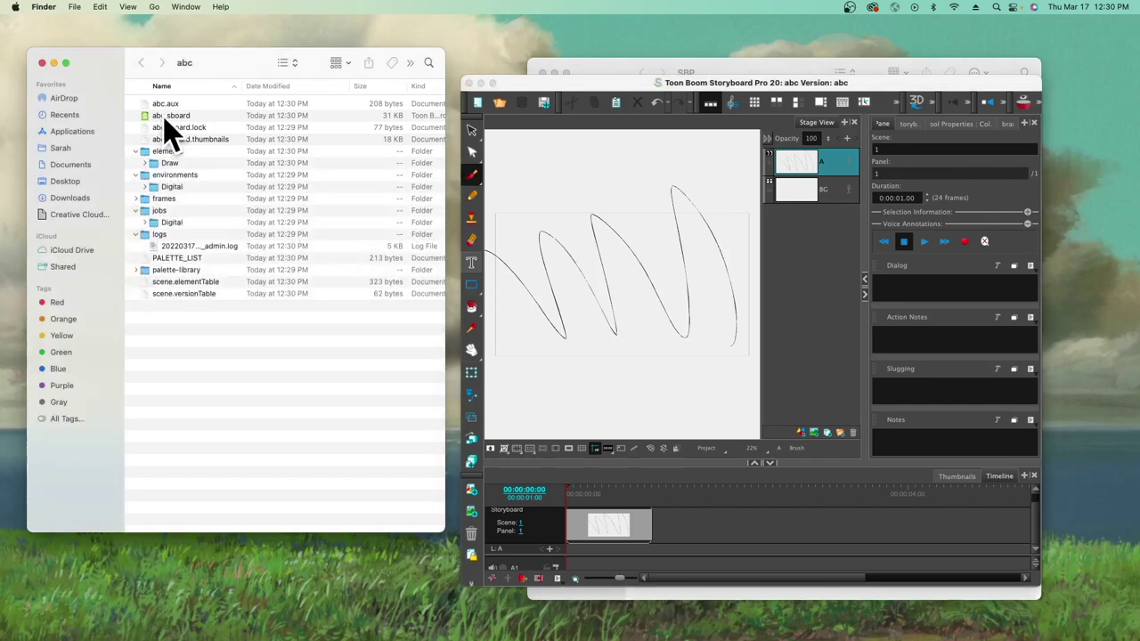
Step: Close the abc project and examine the drawing files in the SBP project's elements/Draw folder, collapsing elements when done
{"action": "left_click", "coordinate": [468, 83]}
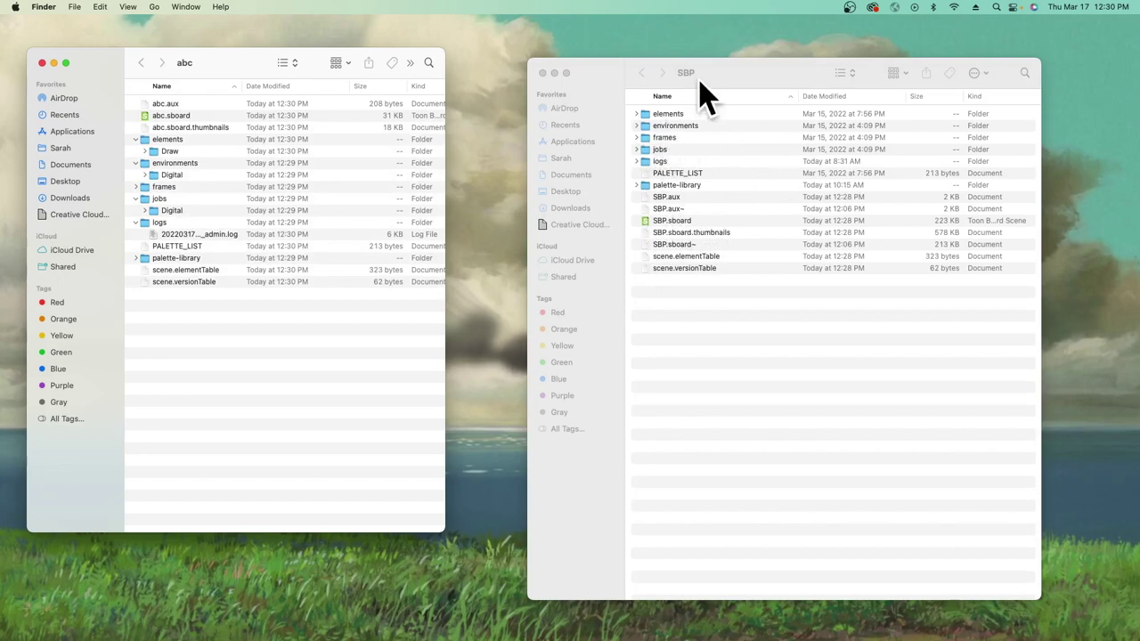
{"action": "left_click", "coordinate": [639, 114]}
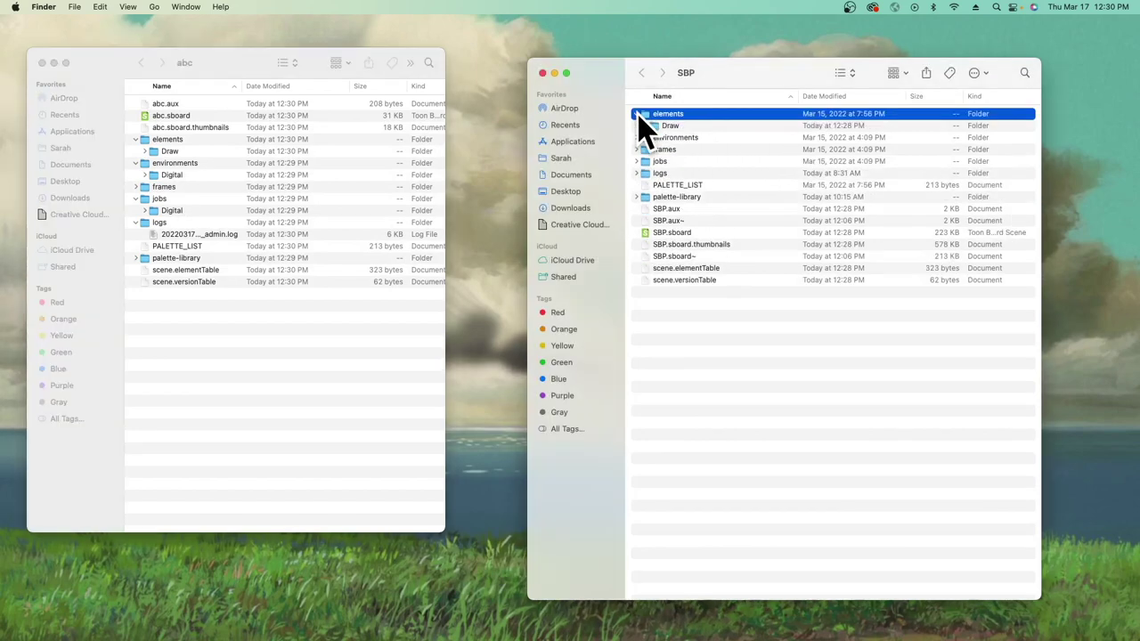
{"action": "left_click", "coordinate": [646, 126]}
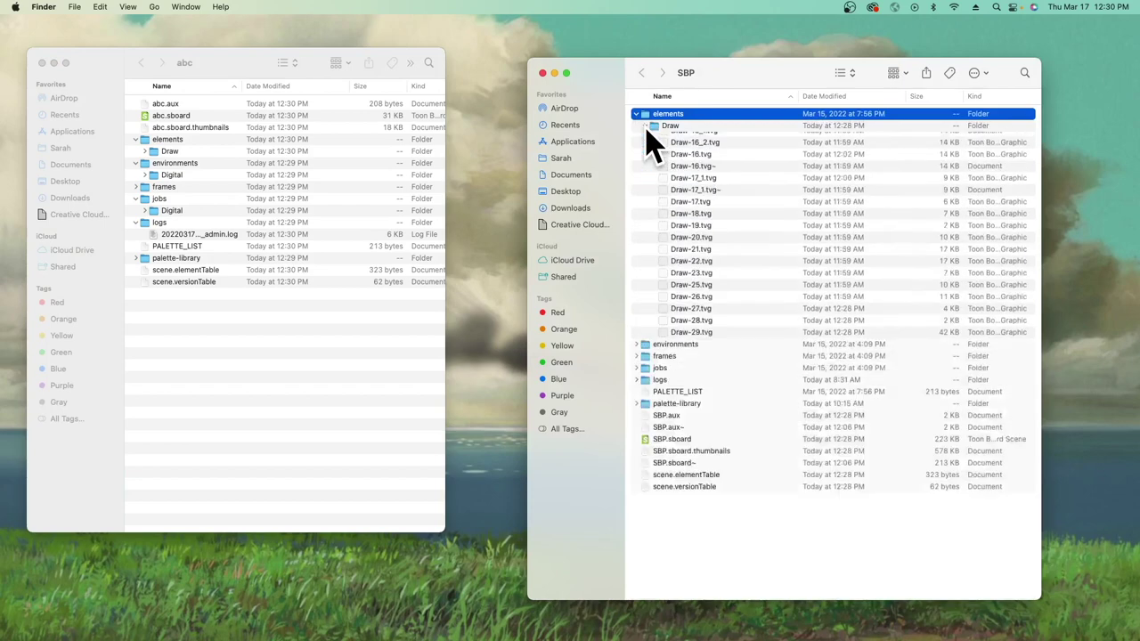
{"action": "scroll", "coordinate": [706, 258], "scroll_direction": "down", "scroll_amount": 2}
{"action": "scroll", "coordinate": [706, 258], "scroll_direction": "down", "scroll_amount": 6}
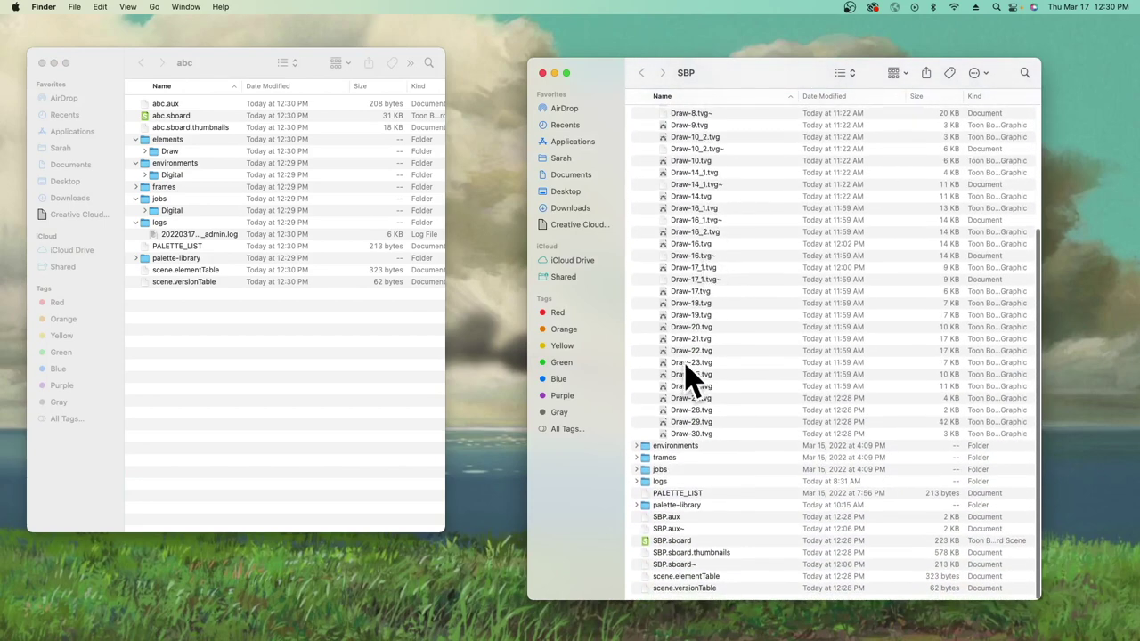
{"action": "scroll", "coordinate": [703, 389], "scroll_direction": "up", "scroll_amount": 1}
{"action": "scroll", "coordinate": [702, 386], "scroll_direction": "up", "scroll_amount": 3}
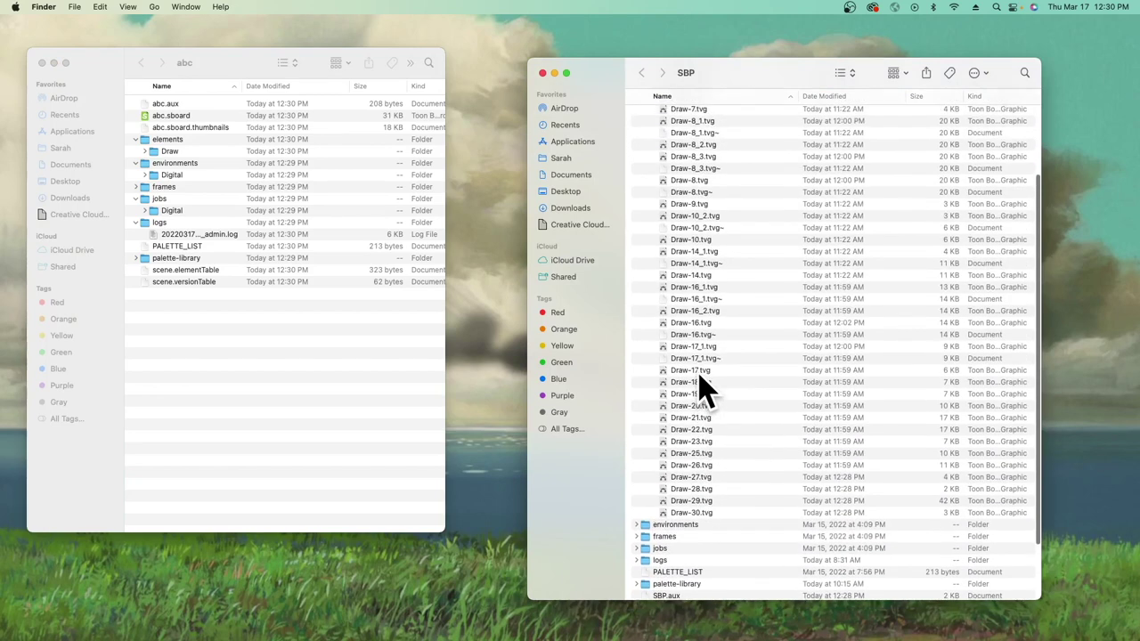
{"action": "scroll", "coordinate": [720, 338], "scroll_direction": "up", "scroll_amount": 3}
{"action": "scroll", "coordinate": [720, 339], "scroll_direction": "up", "scroll_amount": 2}
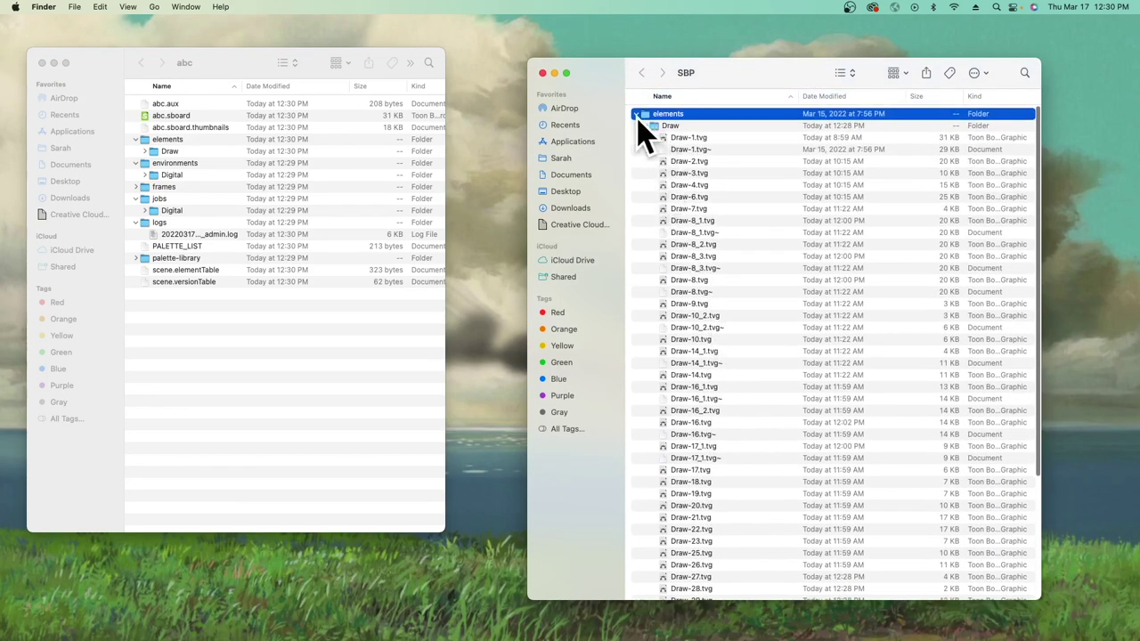
{"action": "left_click", "coordinate": [636, 114]}
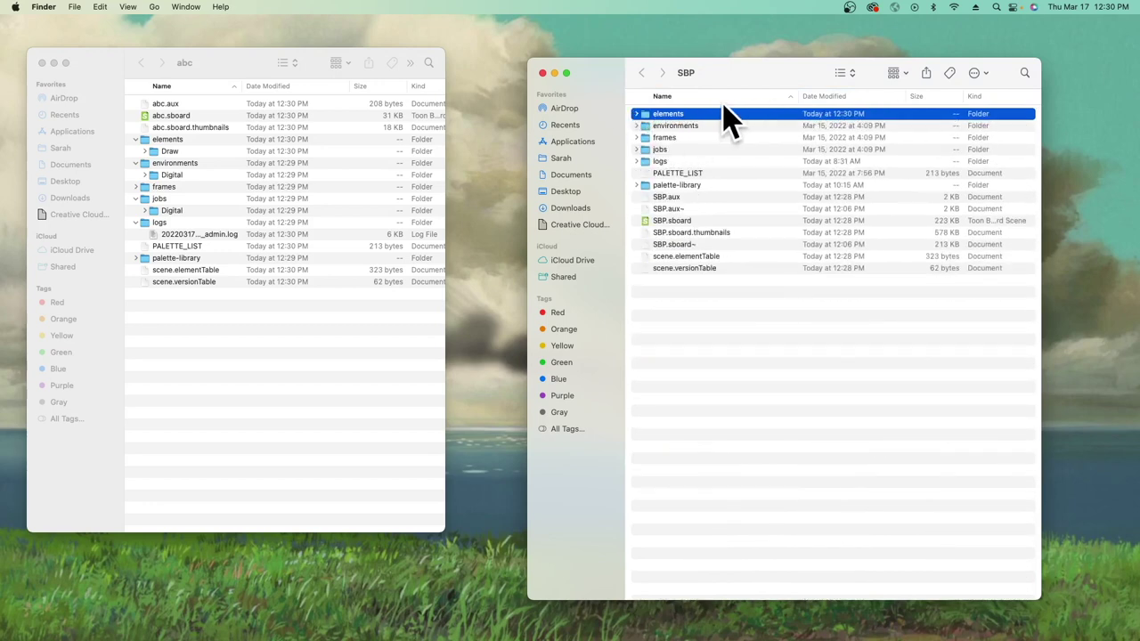
Step: Open the SBP.sboard project and review its panels in scenes 1 to 3 along the timeline, ending on scene 2's second panel
{"action": "left_click", "coordinate": [677, 222]}
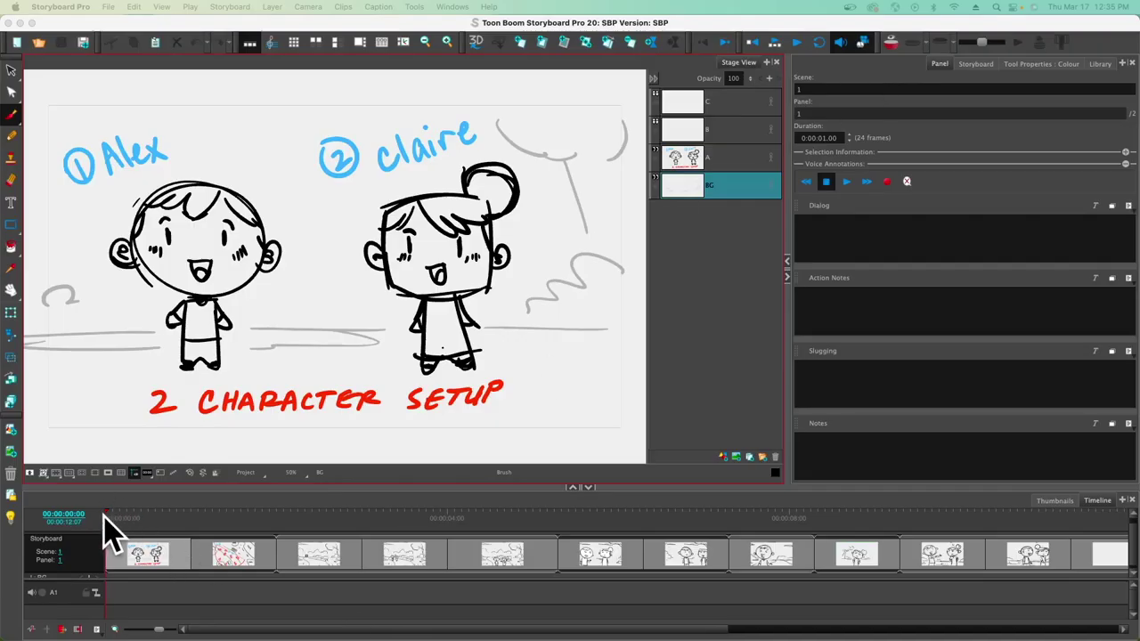
{"action": "left_click_drag", "start_coordinate": [107, 532], "coordinate": [720, 592]}
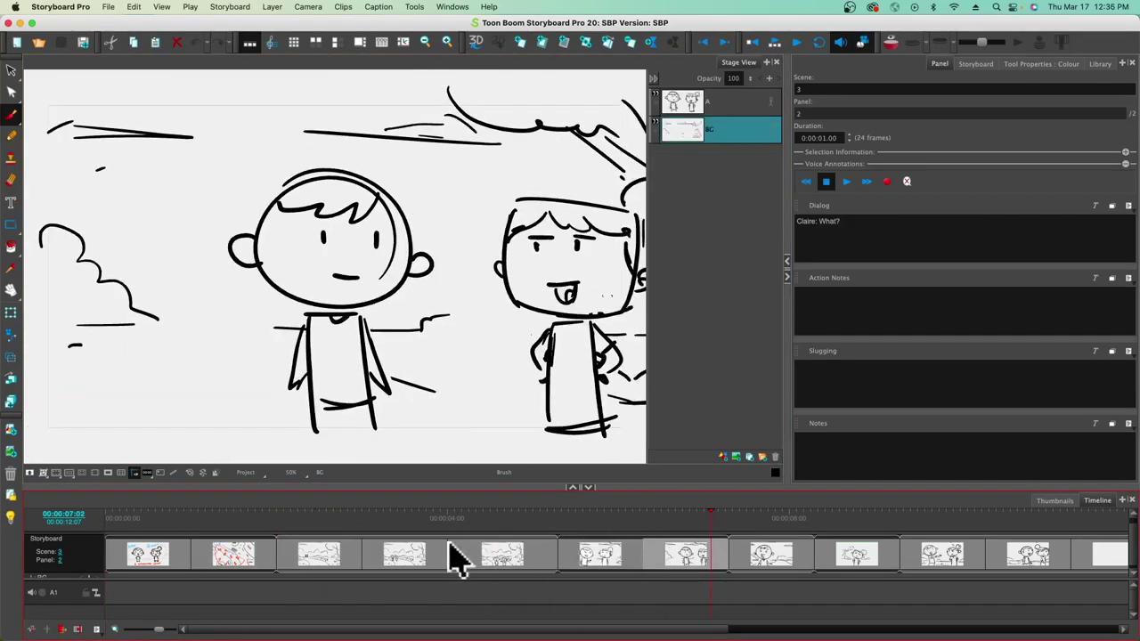
{"action": "left_click", "coordinate": [345, 552]}
{"action": "left_click", "coordinate": [389, 561]}
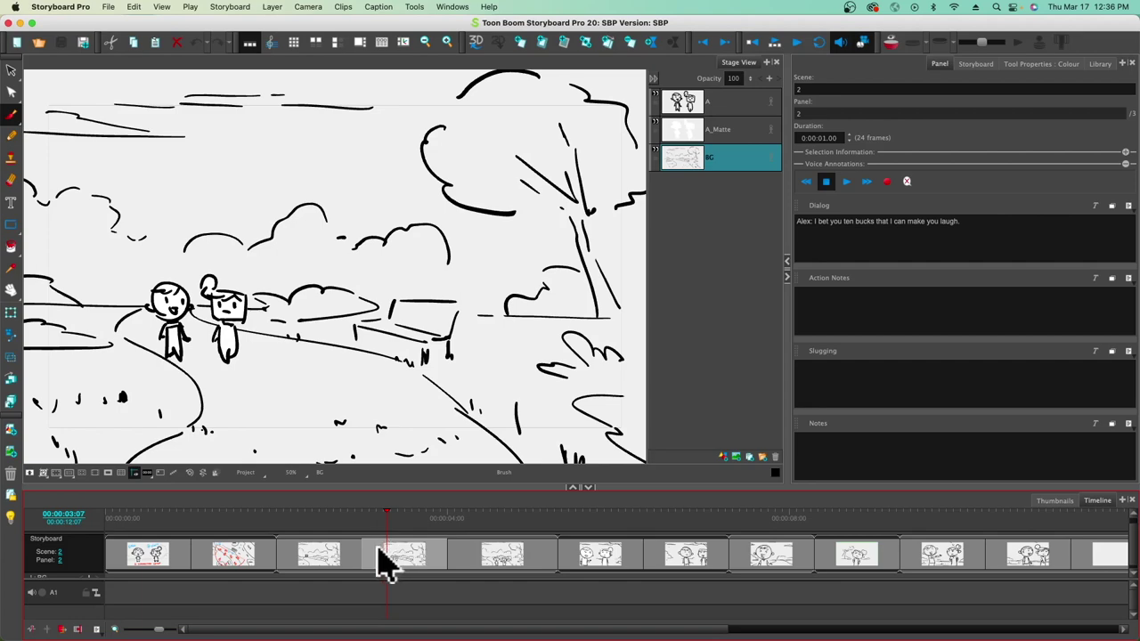
{"action": "left_click", "coordinate": [543, 588]}
{"action": "left_click", "coordinate": [603, 573]}
{"action": "left_click", "coordinate": [692, 573]}
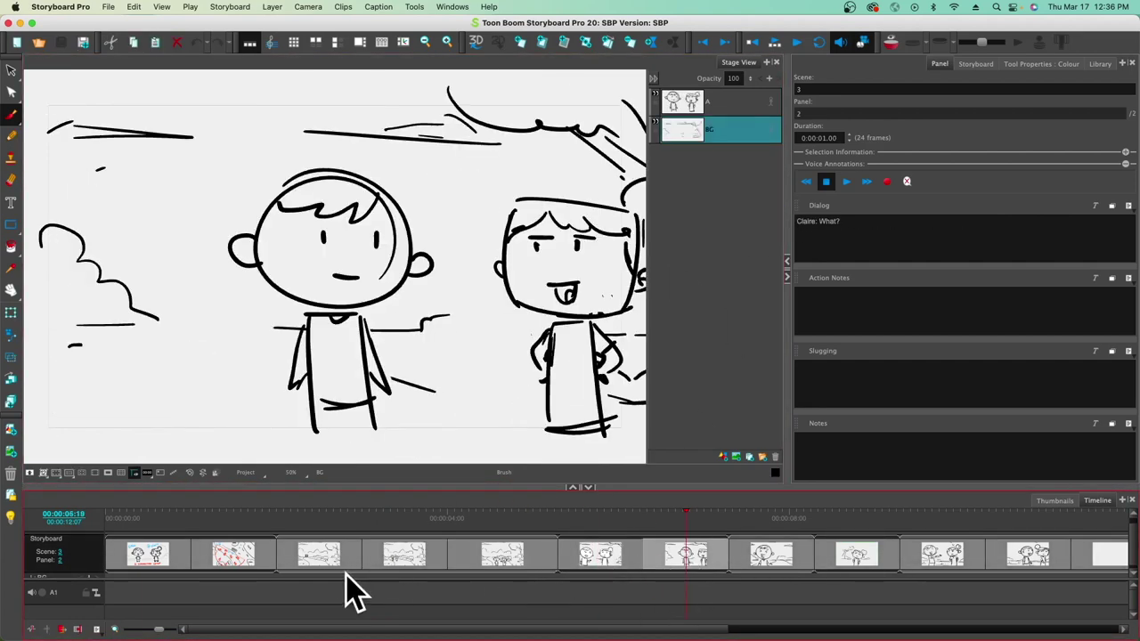
{"action": "left_click", "coordinate": [346, 572]}
{"action": "left_click", "coordinate": [386, 564]}
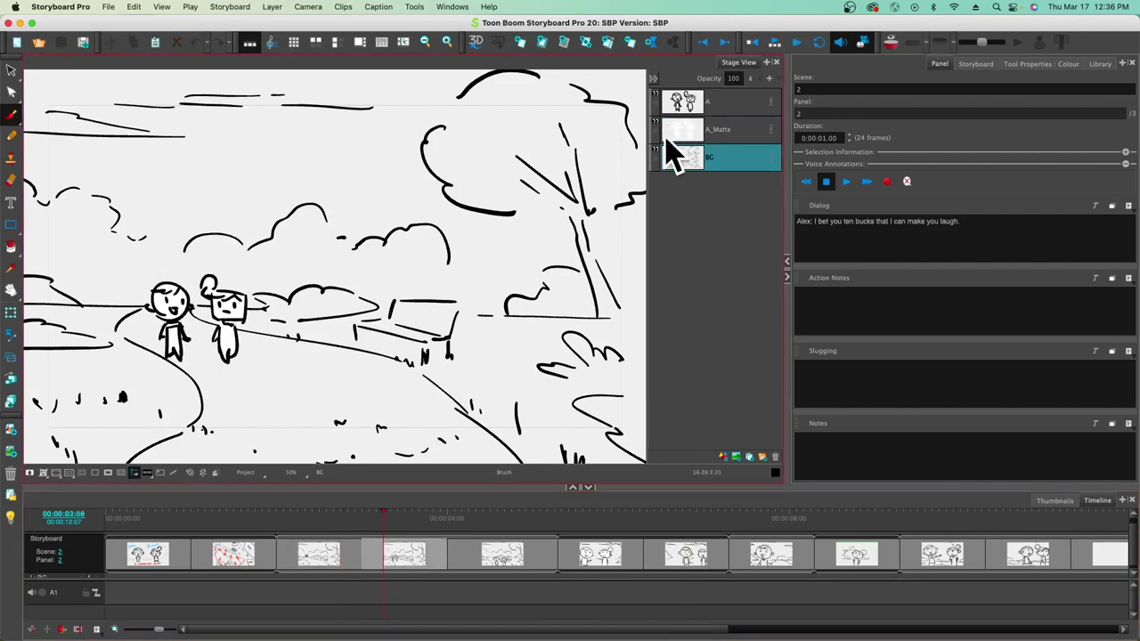
Step: Select layers A, A_Matte and BG in turn to review the layers of scene 2's second panel
{"action": "left_click", "coordinate": [710, 104]}
{"action": "left_click", "coordinate": [718, 132]}
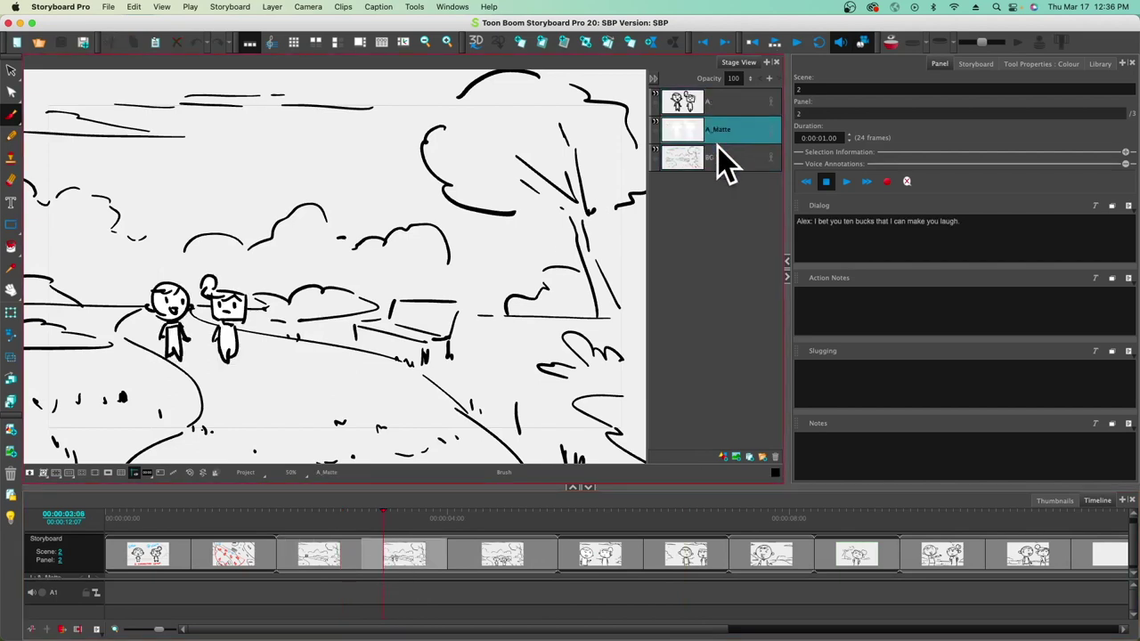
{"action": "left_click", "coordinate": [727, 159]}
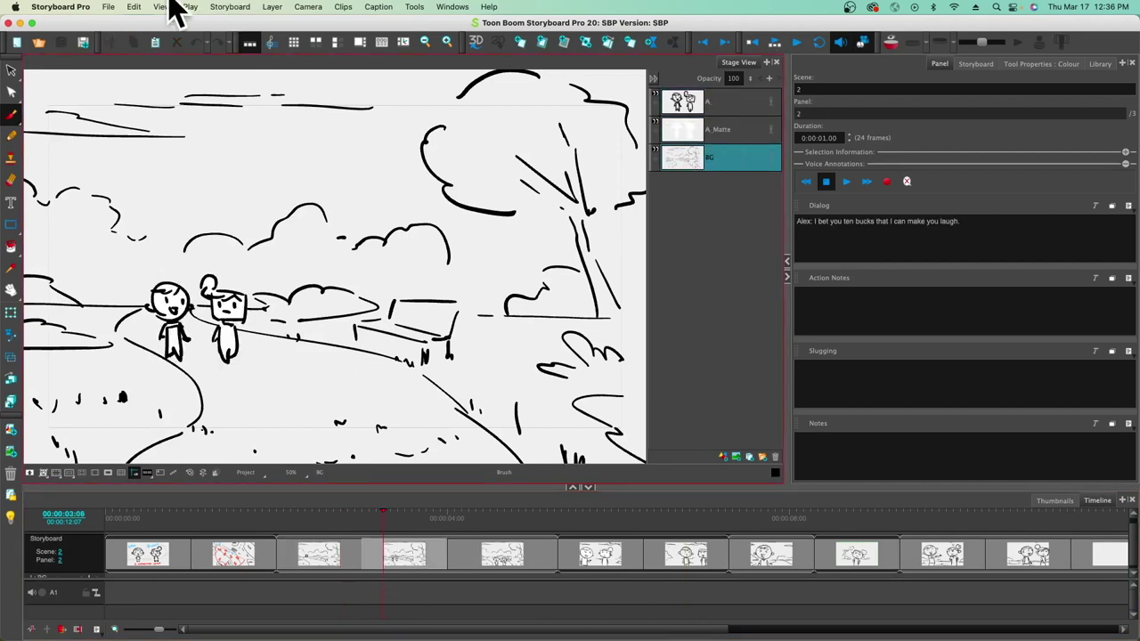
Step: Optimize the project by removing unused elements and flattening the drawings, without reducing texture resolution
{"action": "left_click", "coordinate": [108, 7]}
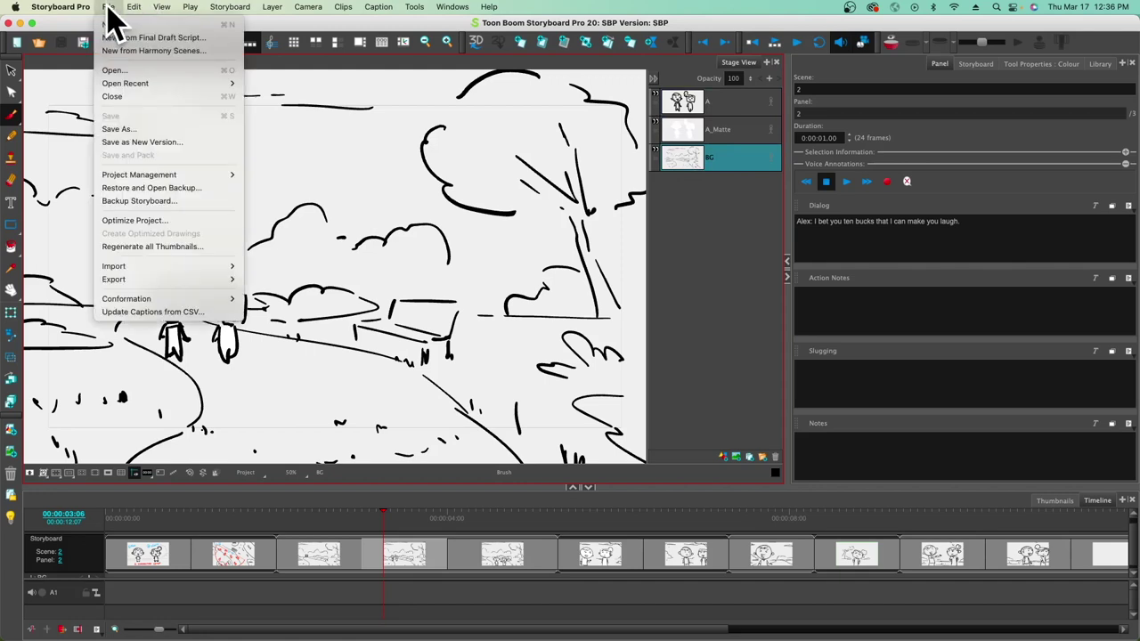
{"action": "left_click", "coordinate": [125, 221]}
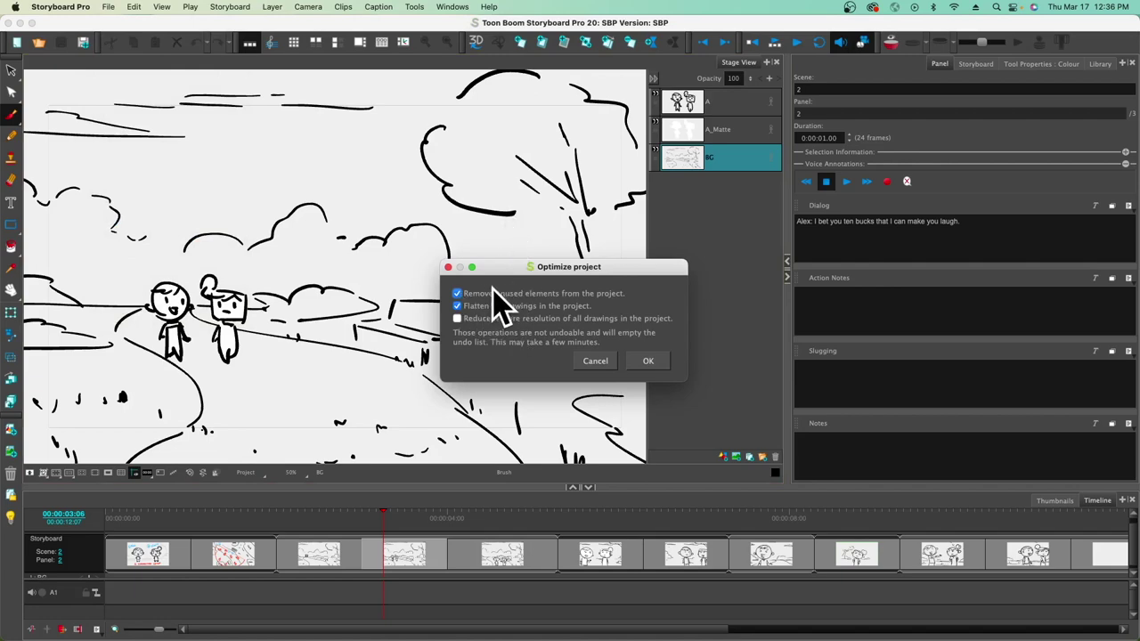
{"action": "left_click", "coordinate": [653, 361]}
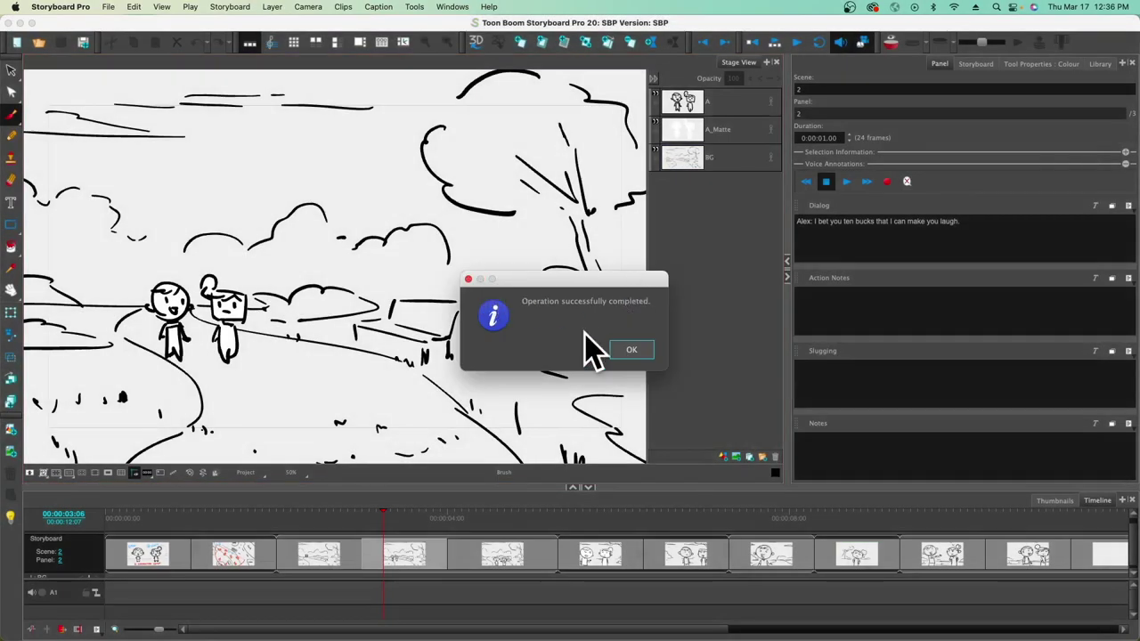
{"action": "left_click", "coordinate": [632, 352]}
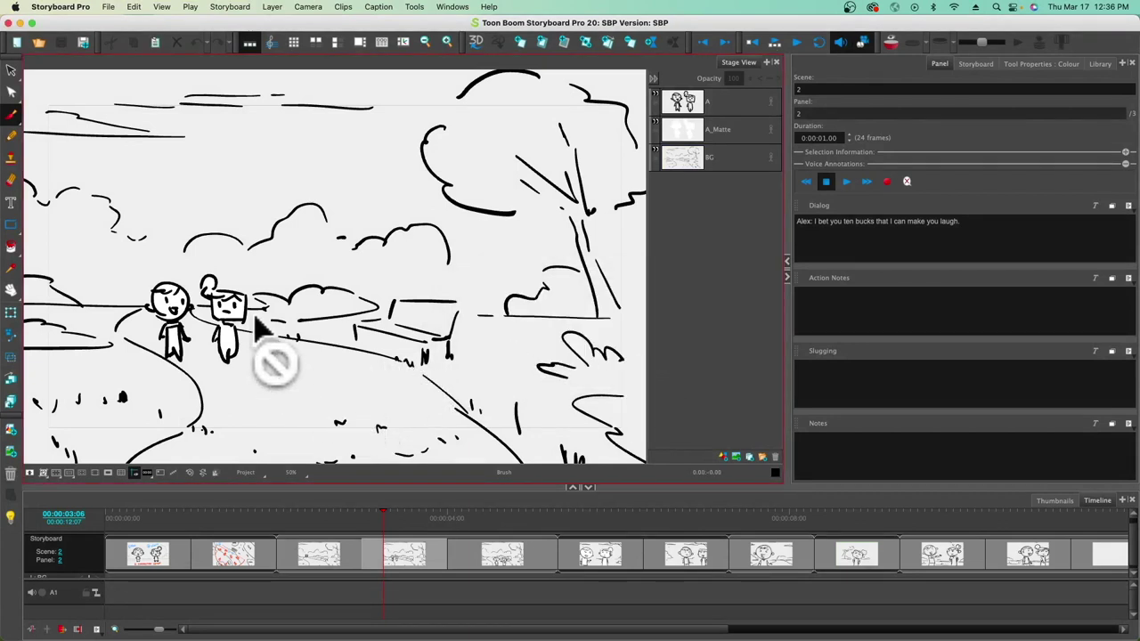
{"action": "left_click", "coordinate": [109, 8]}
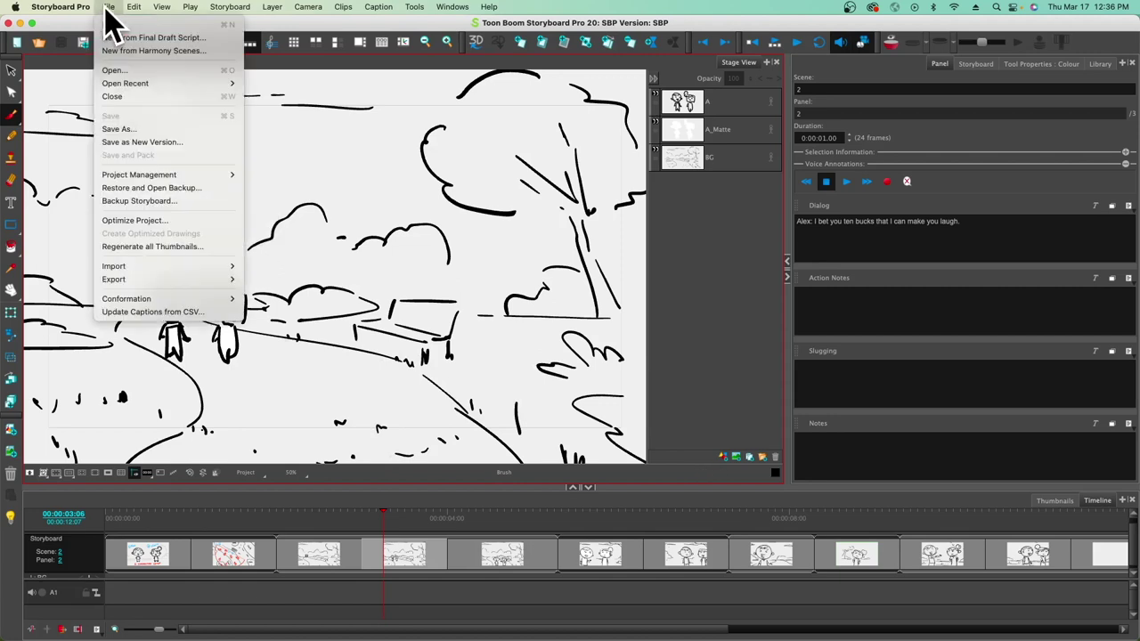
{"action": "left_click", "coordinate": [107, 9]}
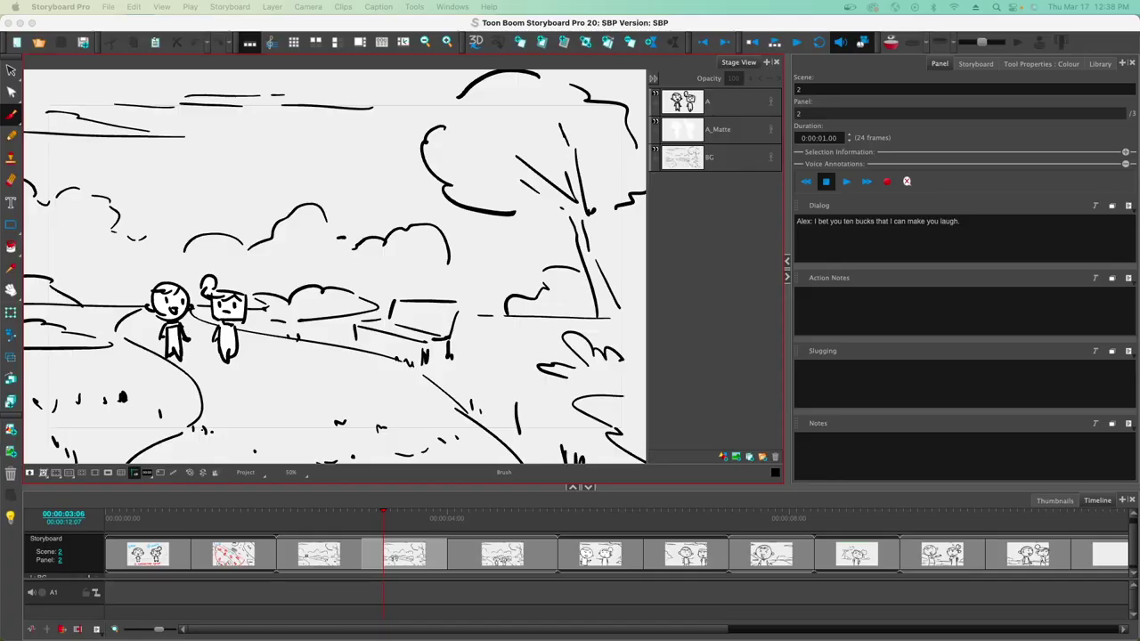
Step: Resize the Stage View against the Panel view, collapse the Panel view and restore it beside the stage
{"action": "left_click", "coordinate": [791, 236]}
{"action": "left_click_drag", "start_coordinate": [783, 229], "coordinate": [363, 178]}
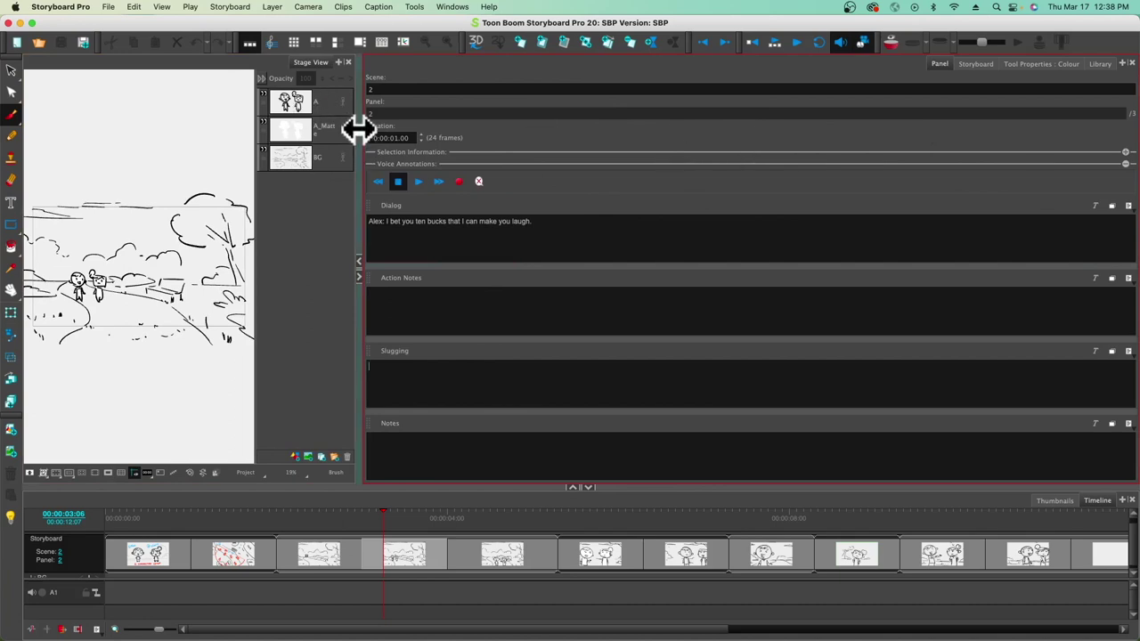
{"action": "left_click_drag", "start_coordinate": [318, 146], "coordinate": [656, 331]}
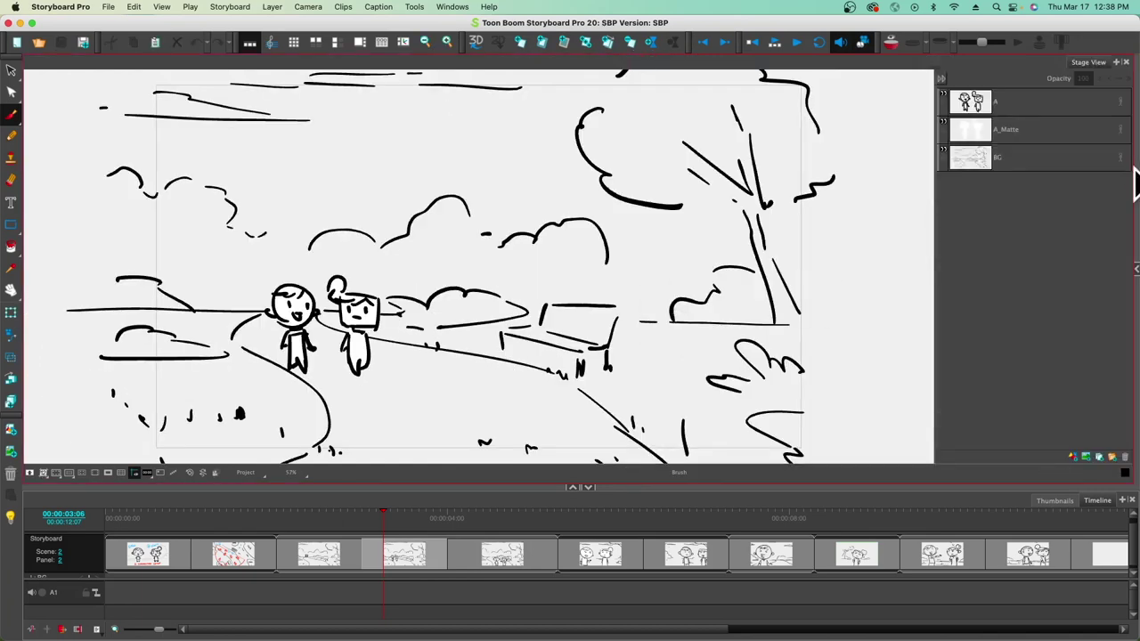
{"action": "left_click", "coordinate": [1136, 283]}
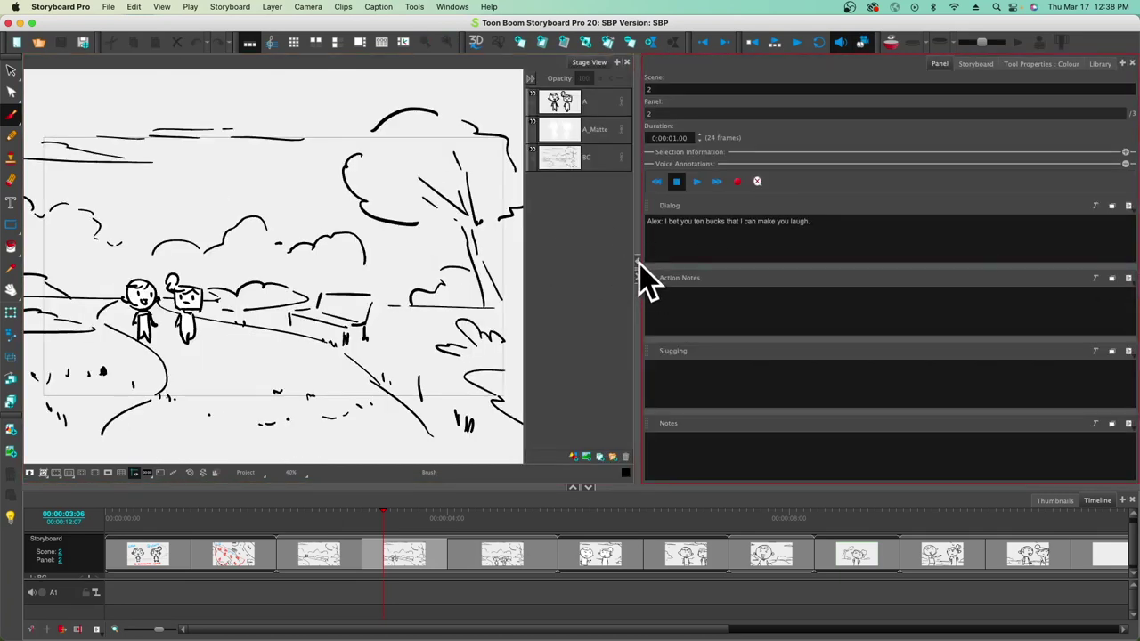
Step: Collapse the Stage View and the Timeline view to enlarge the Panel view, and restore both
{"action": "left_click_drag", "start_coordinate": [639, 278], "coordinate": [354, 200]}
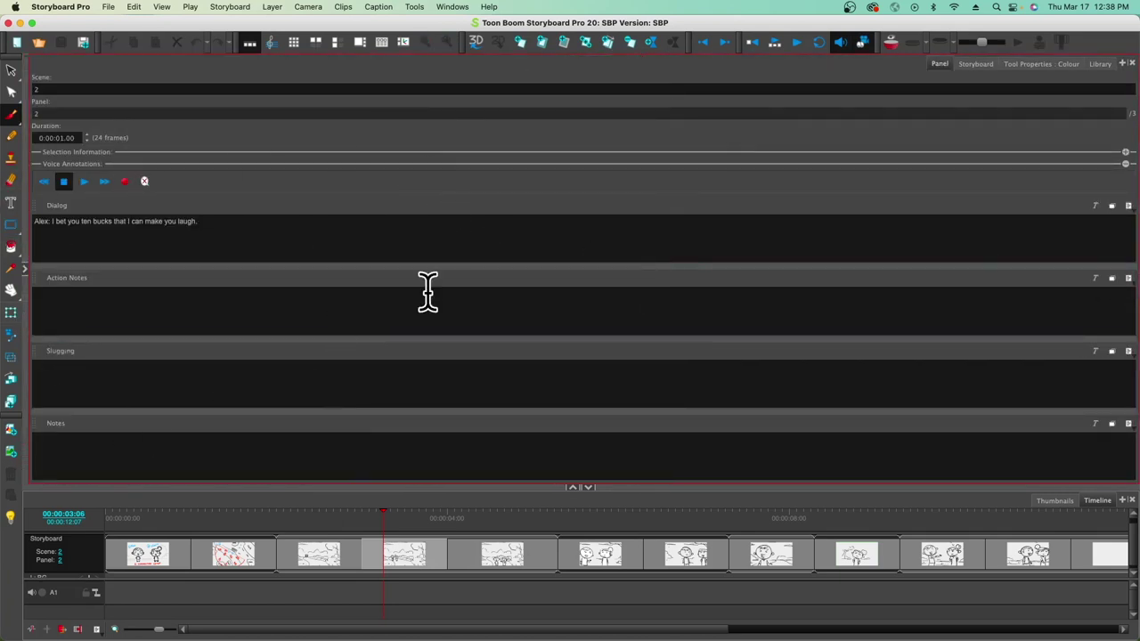
{"action": "left_click", "coordinate": [570, 508]}
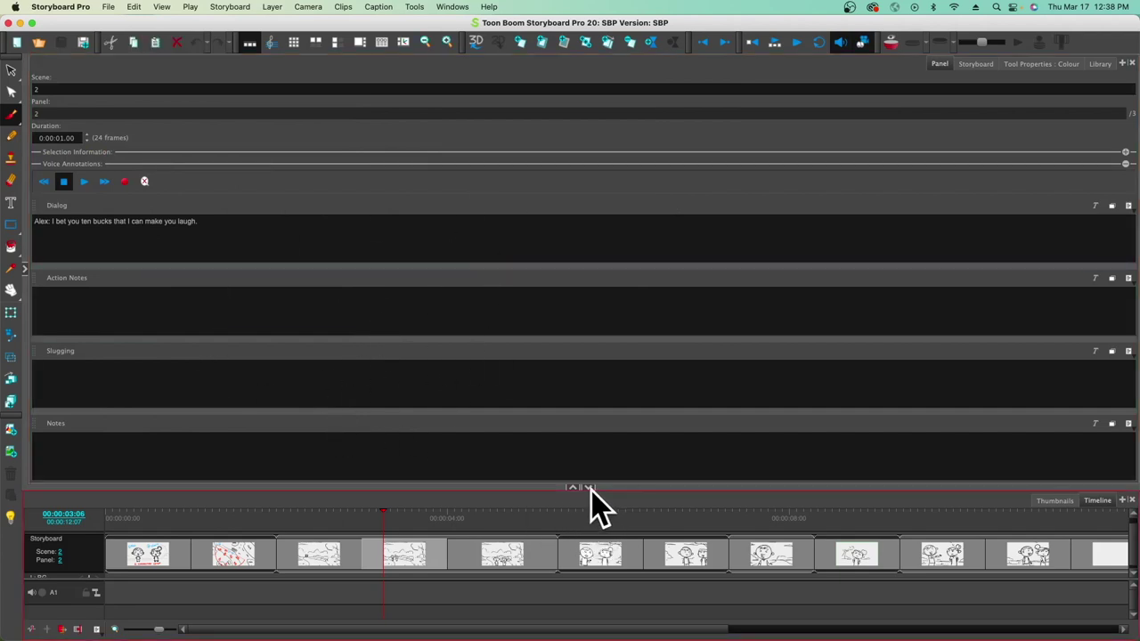
{"action": "left_click", "coordinate": [588, 489]}
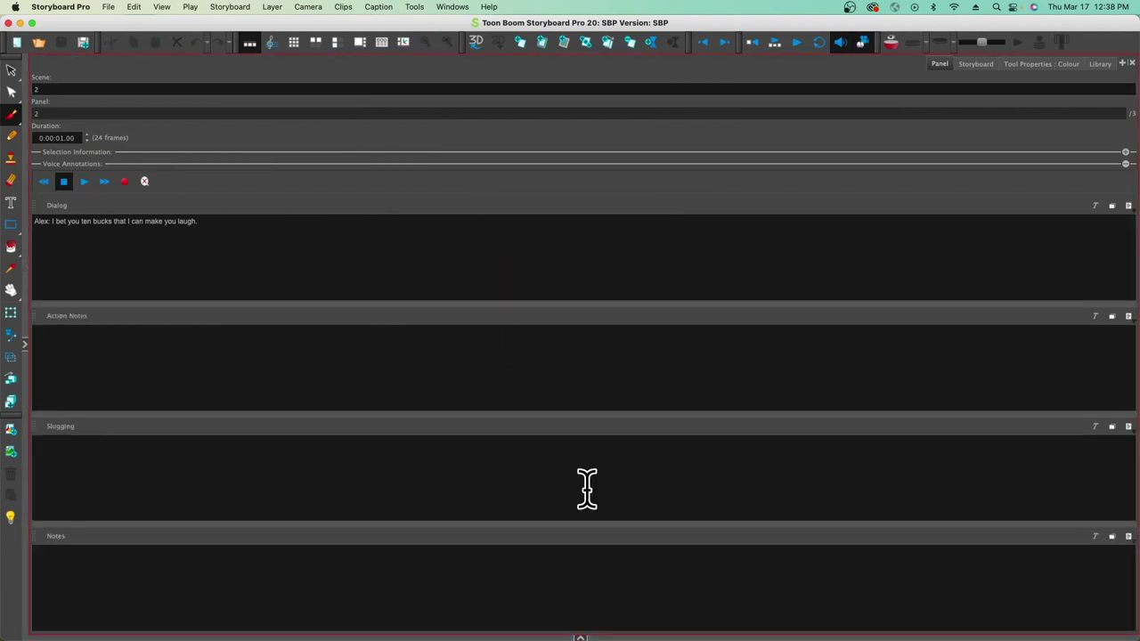
{"action": "left_click", "coordinate": [578, 636]}
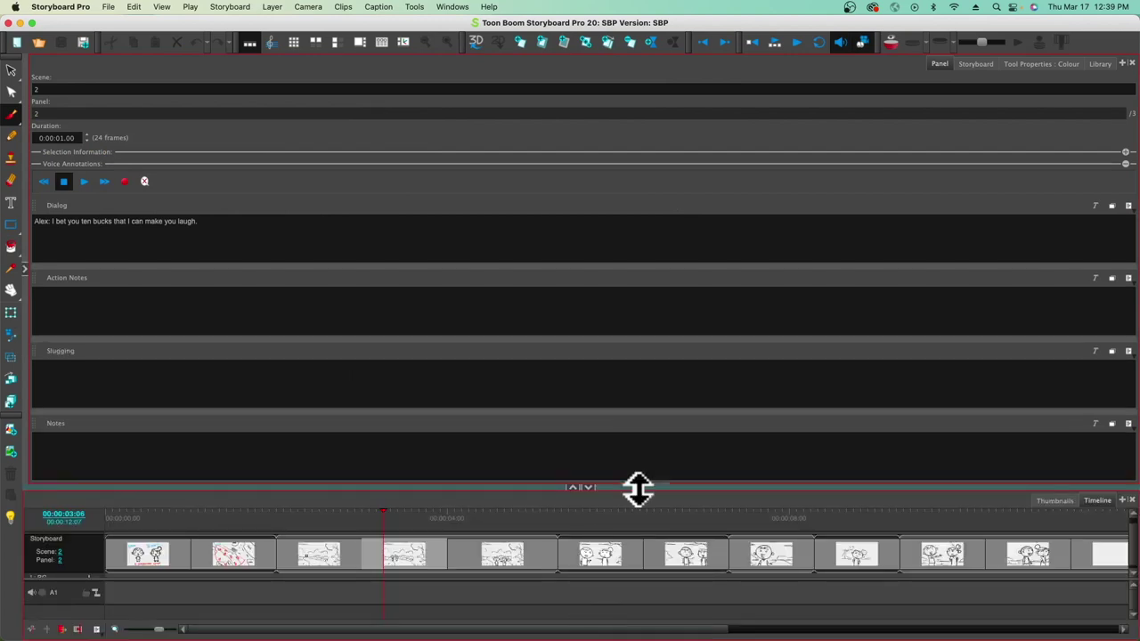
{"action": "left_click", "coordinate": [27, 272]}
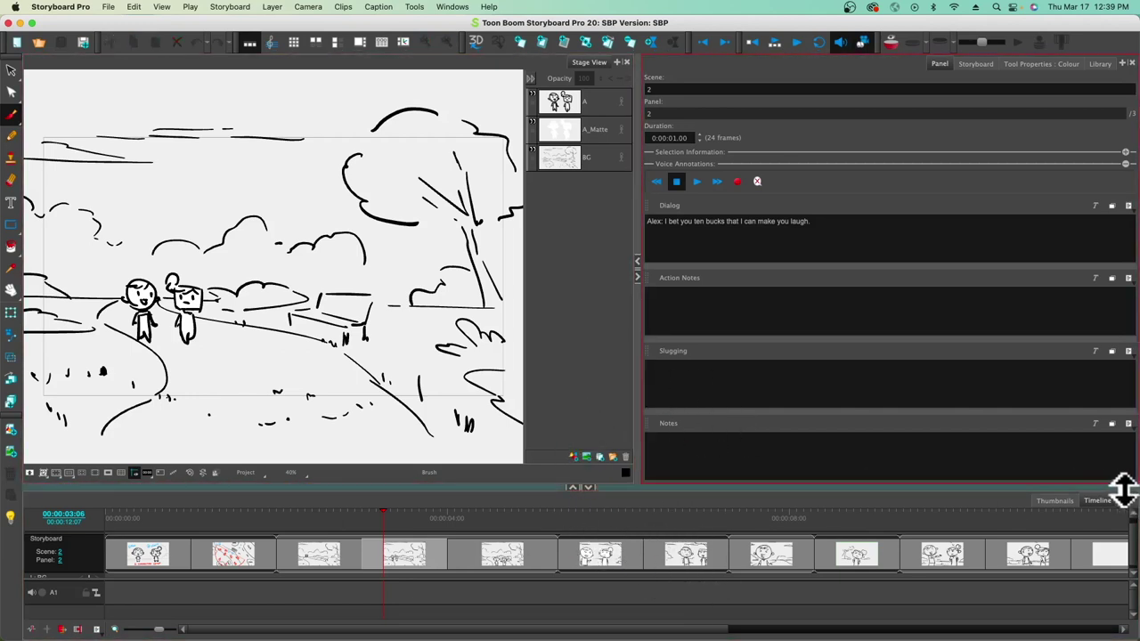
Step: Display the storyboard in the Thumbnails view and browse its panels from scene 1 through scene 6
{"action": "left_click", "coordinate": [1065, 502]}
{"action": "left_click", "coordinate": [1095, 501]}
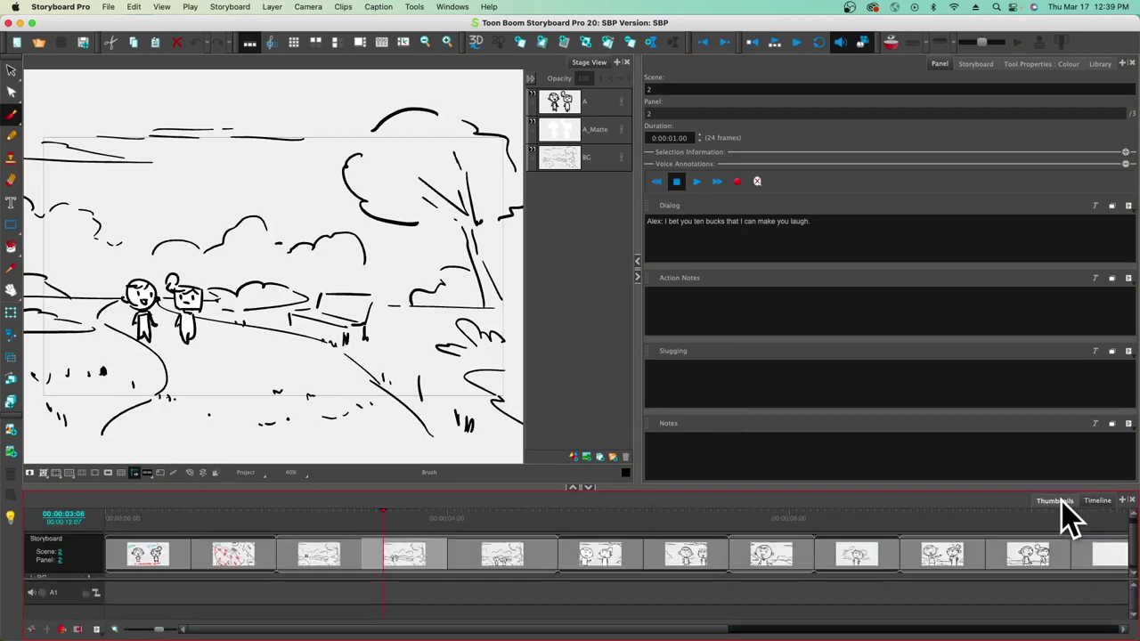
{"action": "left_click", "coordinate": [1056, 500]}
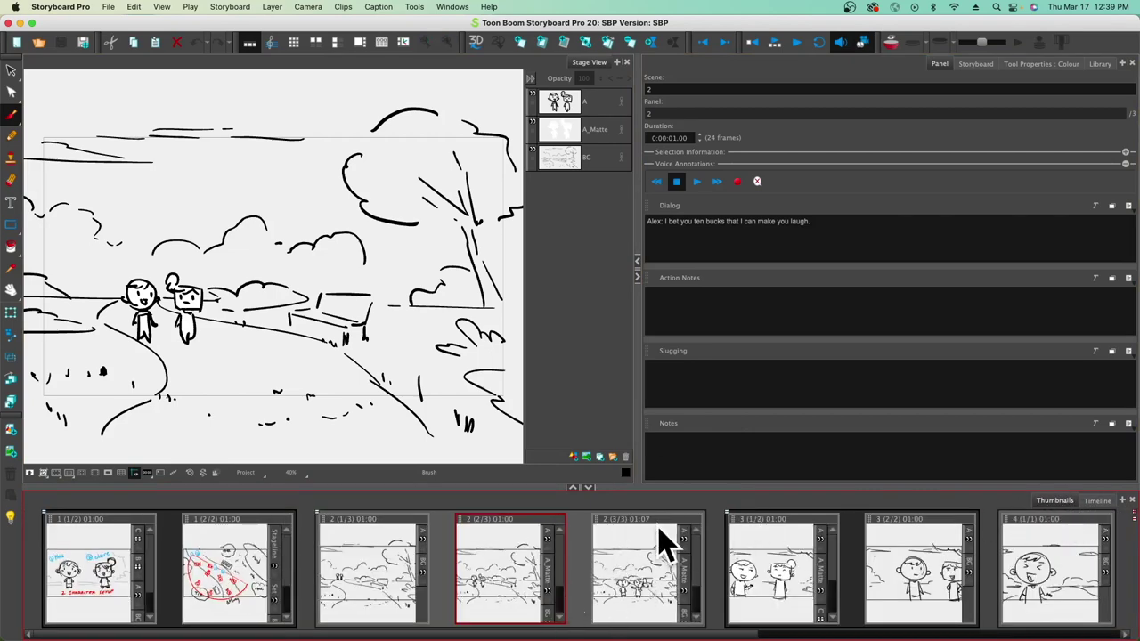
{"action": "left_click", "coordinate": [114, 552]}
{"action": "left_click", "coordinate": [245, 570]}
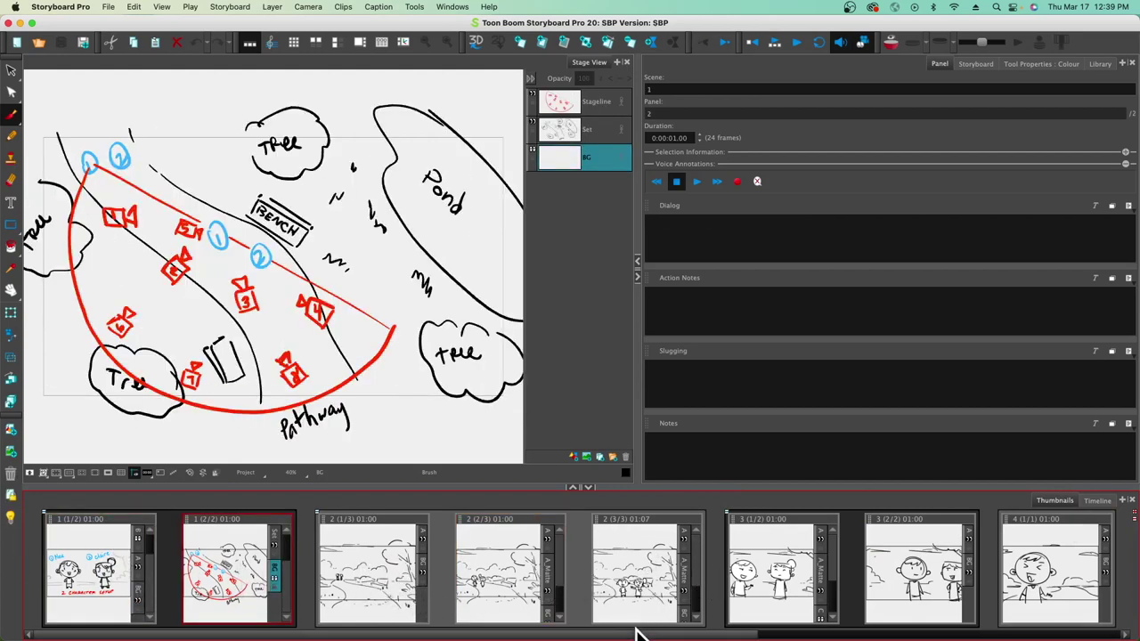
{"action": "left_click_drag", "start_coordinate": [675, 634], "coordinate": [700, 633]}
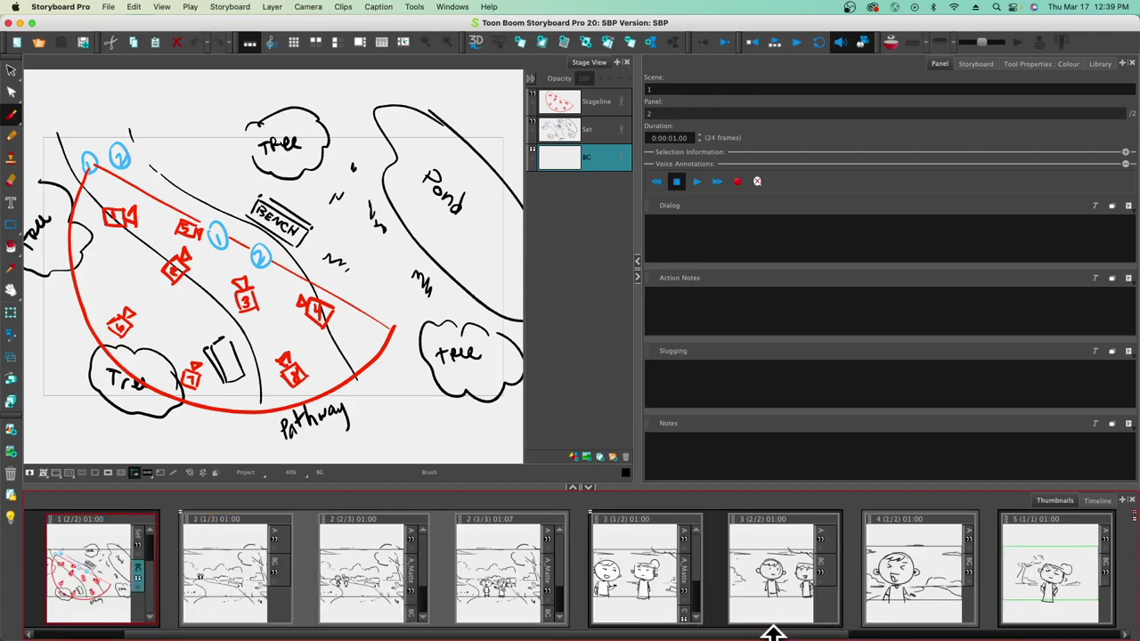
{"action": "left_click_drag", "start_coordinate": [763, 633], "coordinate": [910, 633]}
{"action": "mouse_move", "coordinate": [988, 633]}
{"action": "left_mouse_down"}
{"action": "mouse_move", "coordinate": [720, 632]}
{"action": "mouse_move", "coordinate": [985, 632]}
{"action": "left_mouse_up"}
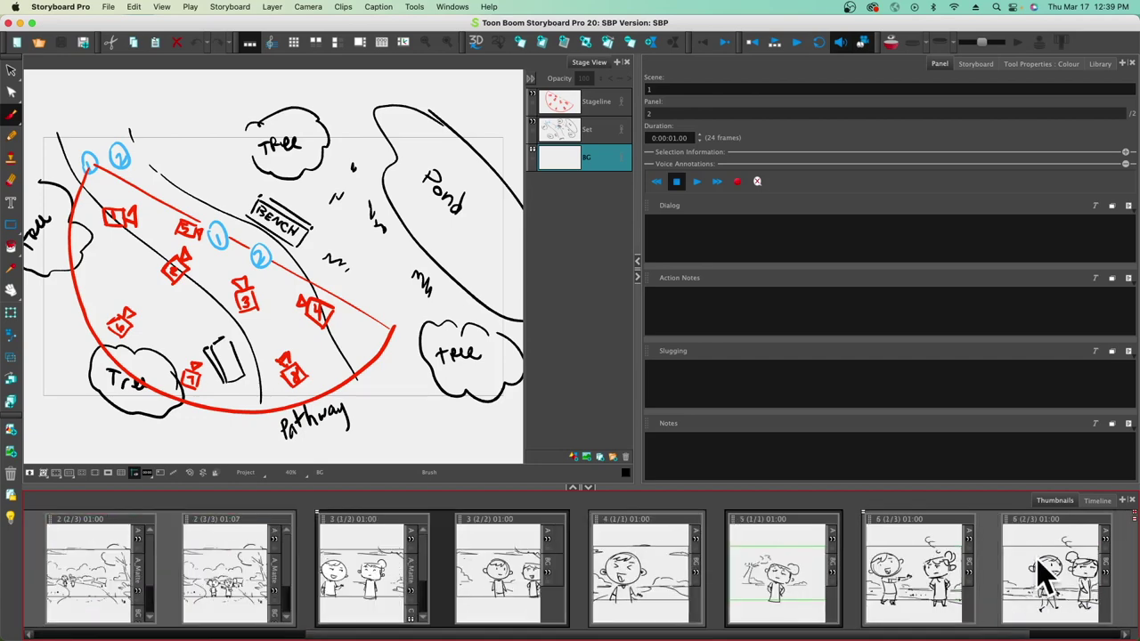
Step: Return to the Timeline view and scrub the playhead from scene 1 to scene 3's first panel
{"action": "left_click", "coordinate": [1097, 501]}
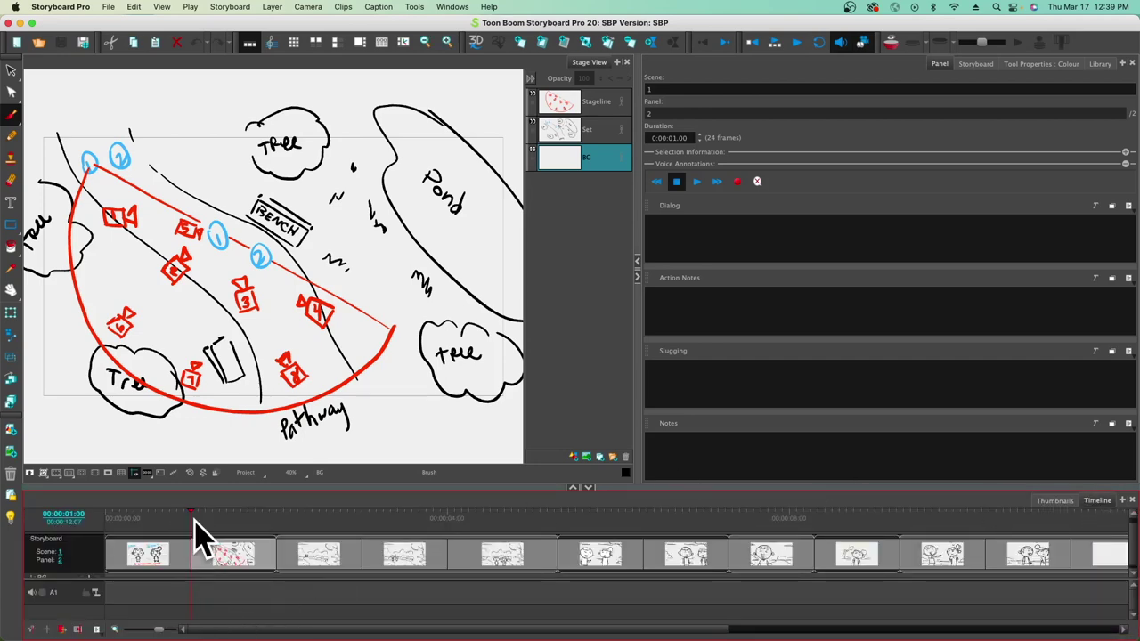
{"action": "left_click_drag", "start_coordinate": [188, 523], "coordinate": [595, 539]}
{"action": "scroll", "coordinate": [544, 562], "scroll_direction": "right", "scroll_amount": 5}
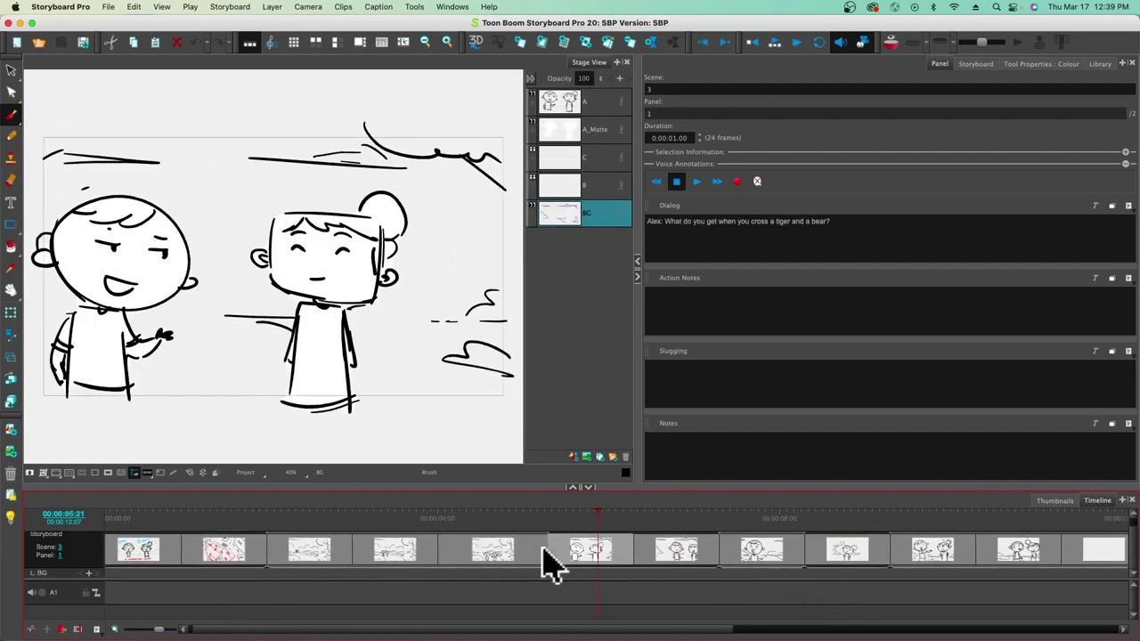
{"action": "scroll", "coordinate": [546, 563], "scroll_direction": "left", "scroll_amount": 5}
{"action": "scroll", "coordinate": [546, 563], "scroll_direction": "right", "scroll_amount": 8}
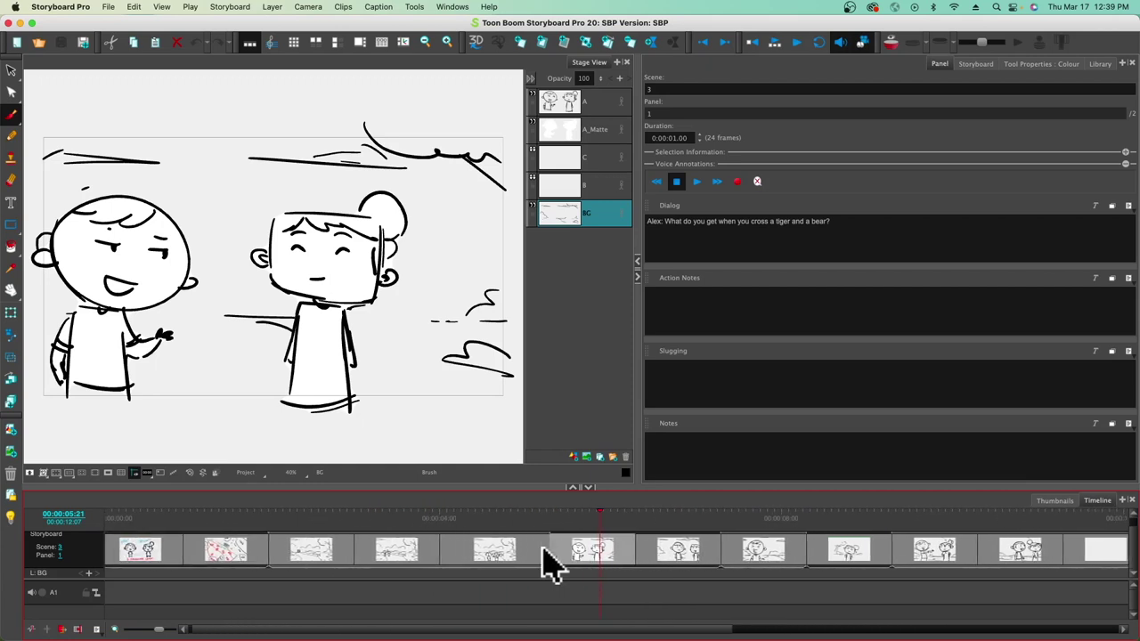
Step: Close the Timeline view and add it back alongside the Thumbnails view
{"action": "left_click", "coordinate": [1133, 501]}
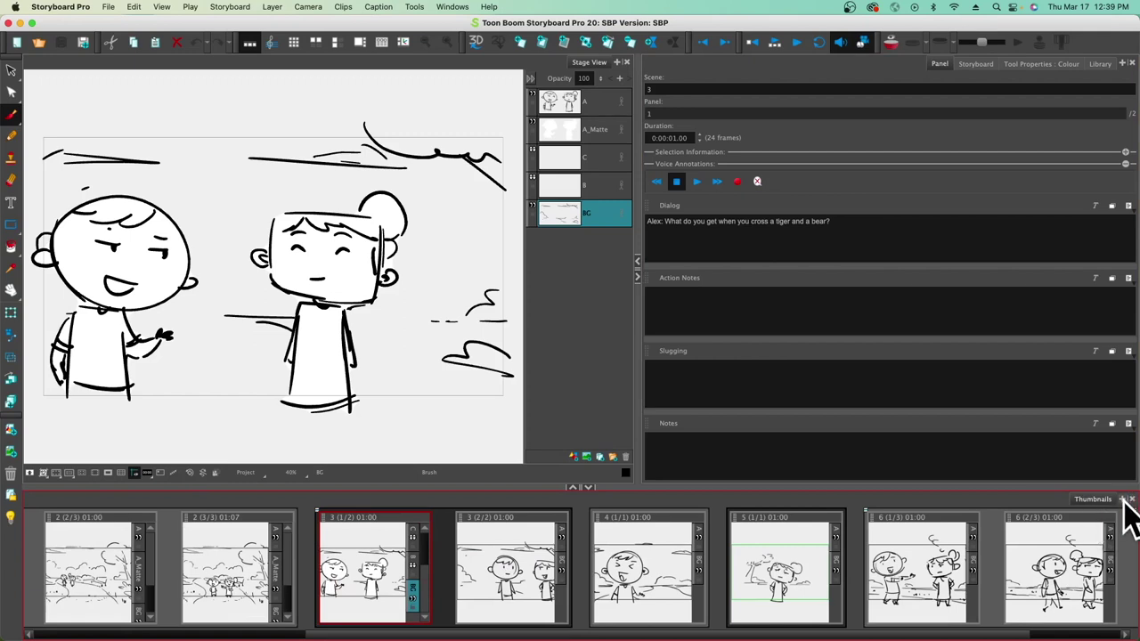
{"action": "left_click", "coordinate": [1123, 499]}
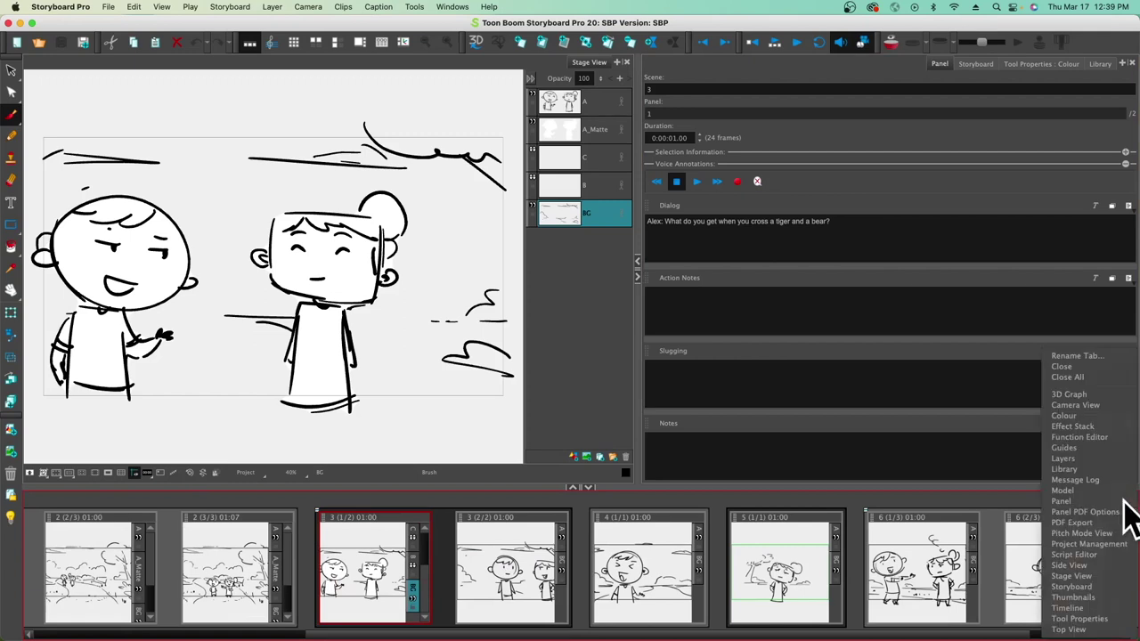
{"action": "left_click", "coordinate": [1065, 606]}
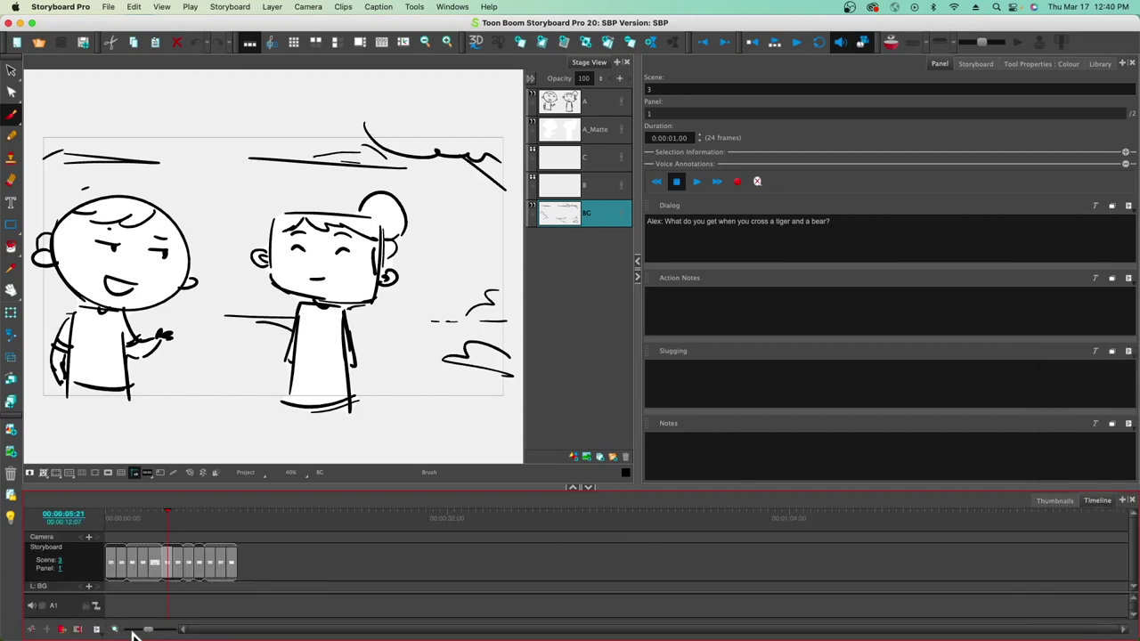
Step: Zoom in on the timeline, enlarge the Timeline view, and add one audio track and one video track
{"action": "left_click_drag", "start_coordinate": [148, 631], "coordinate": [159, 631]}
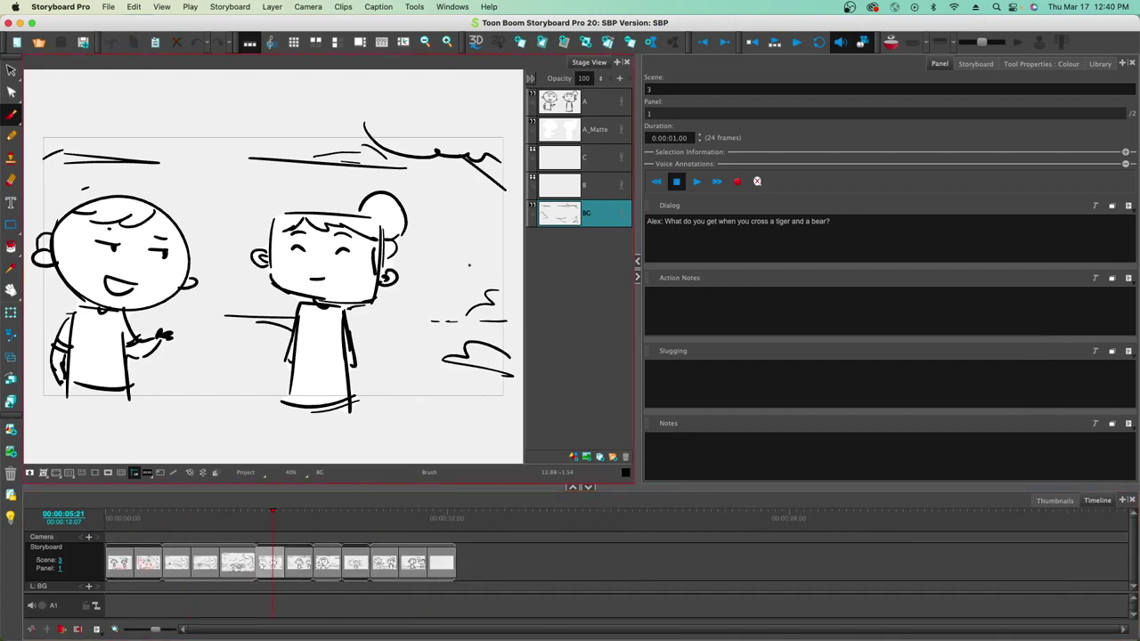
{"action": "left_click_drag", "start_coordinate": [478, 489], "coordinate": [483, 354]}
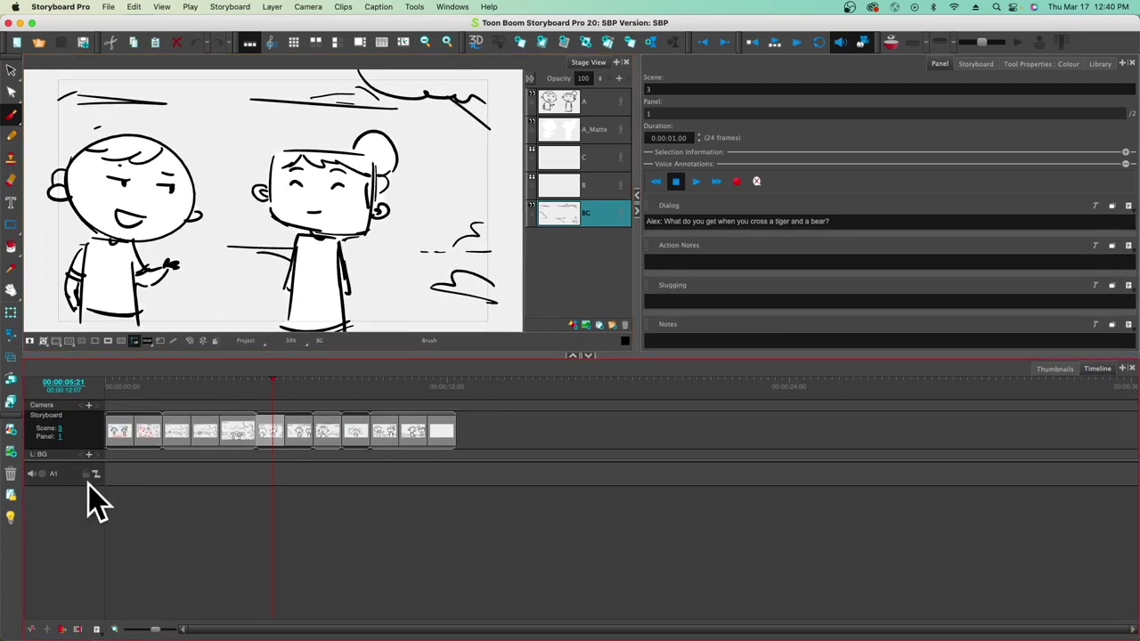
{"action": "right_click", "coordinate": [70, 498]}
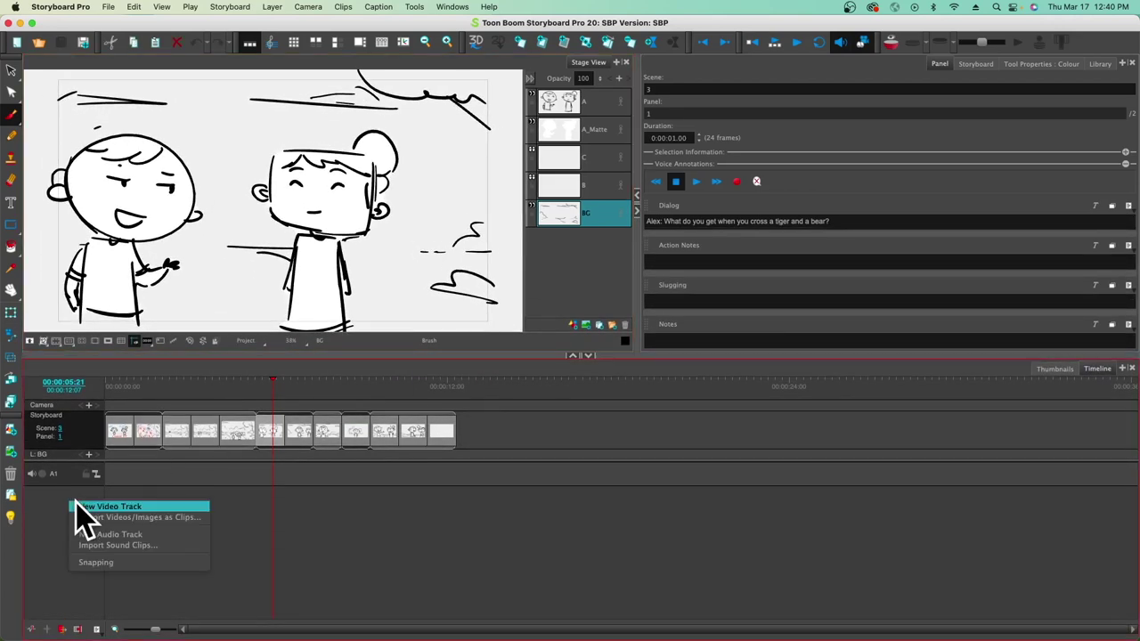
{"action": "left_click", "coordinate": [96, 536]}
{"action": "right_click", "coordinate": [75, 540]}
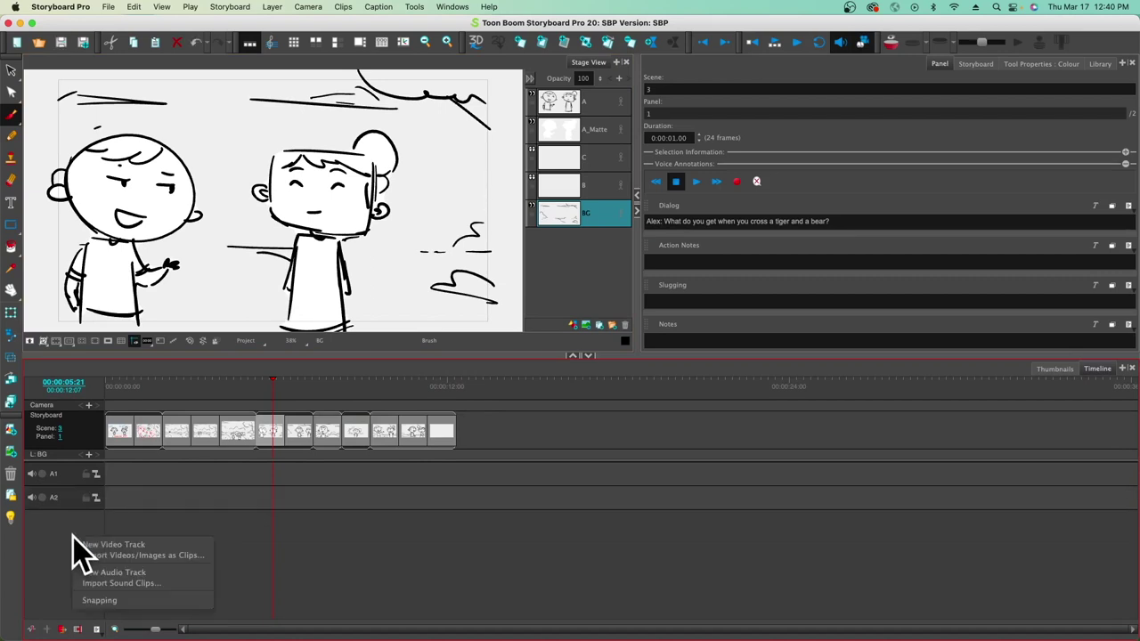
{"action": "left_click", "coordinate": [93, 545]}
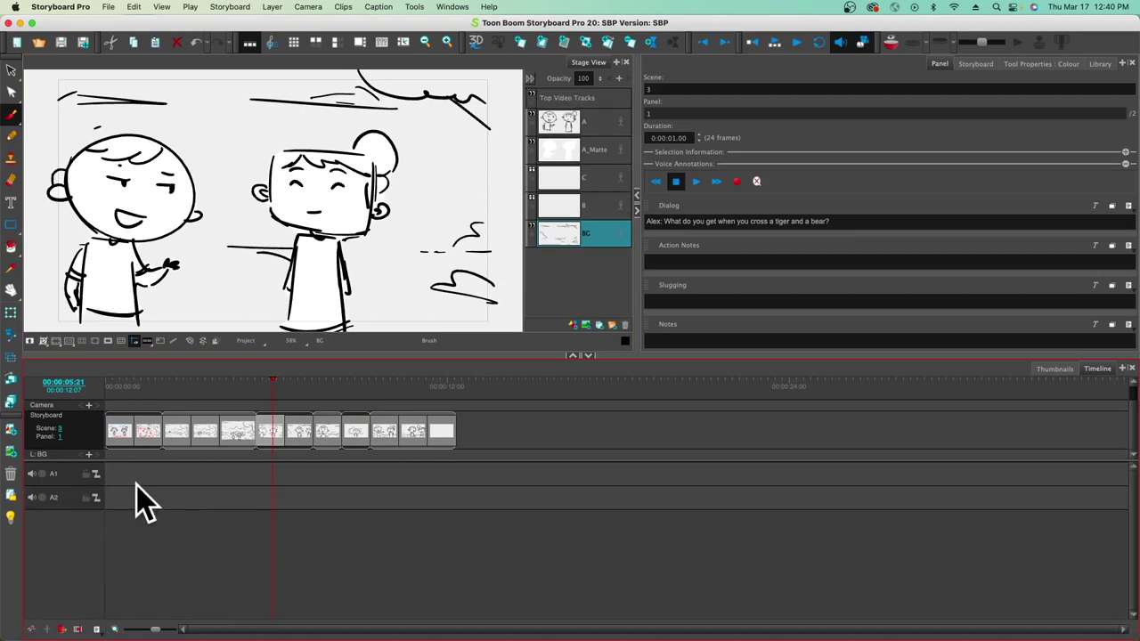
Step: Add two more audio tracks to the timeline and reduce the Timeline view's height
{"action": "right_click", "coordinate": [43, 532]}
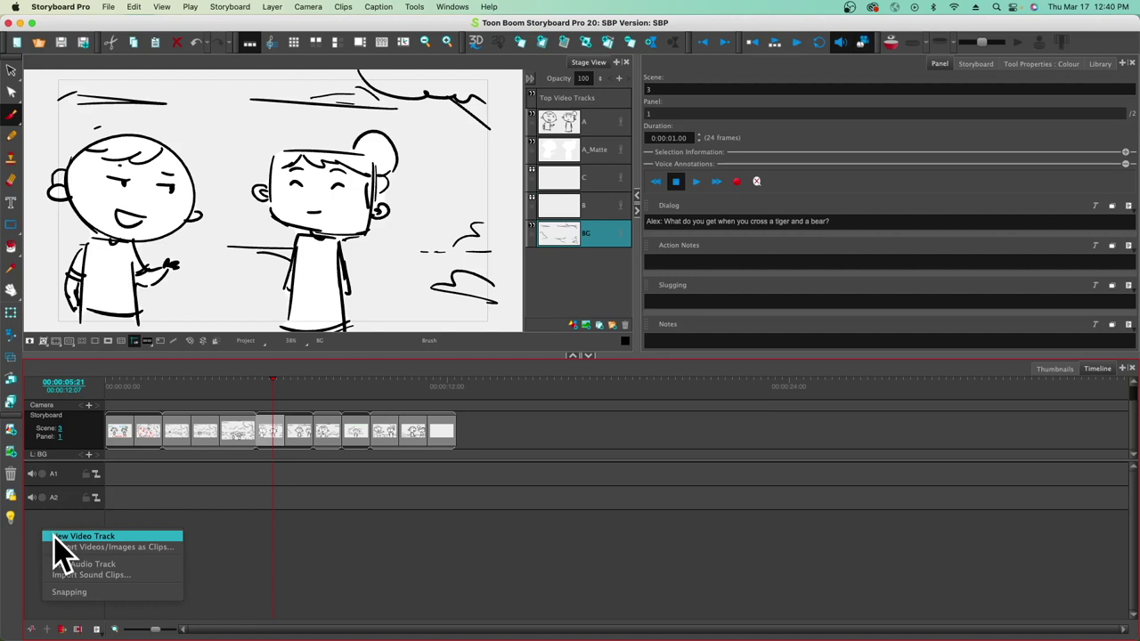
{"action": "left_click", "coordinate": [64, 565]}
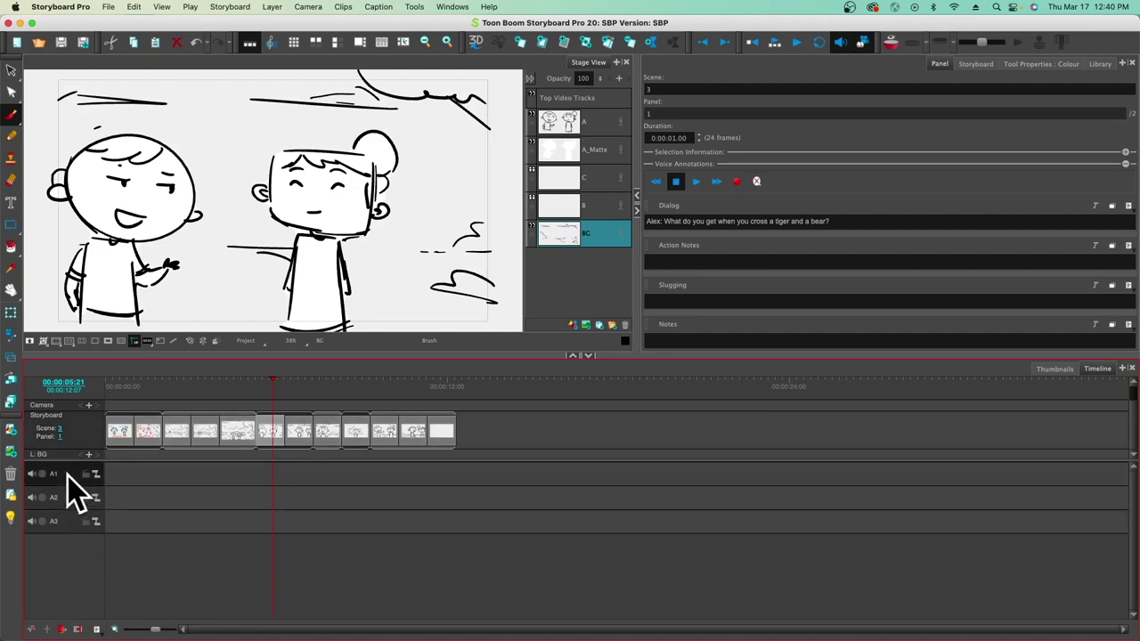
{"action": "left_click", "coordinate": [70, 499]}
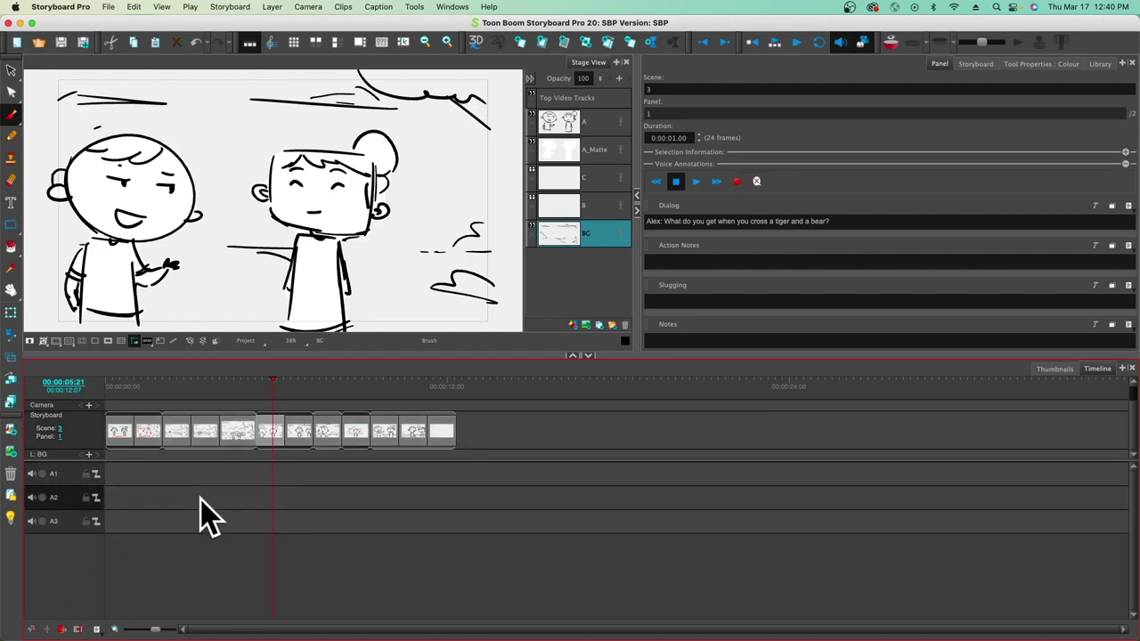
{"action": "left_click", "coordinate": [70, 525]}
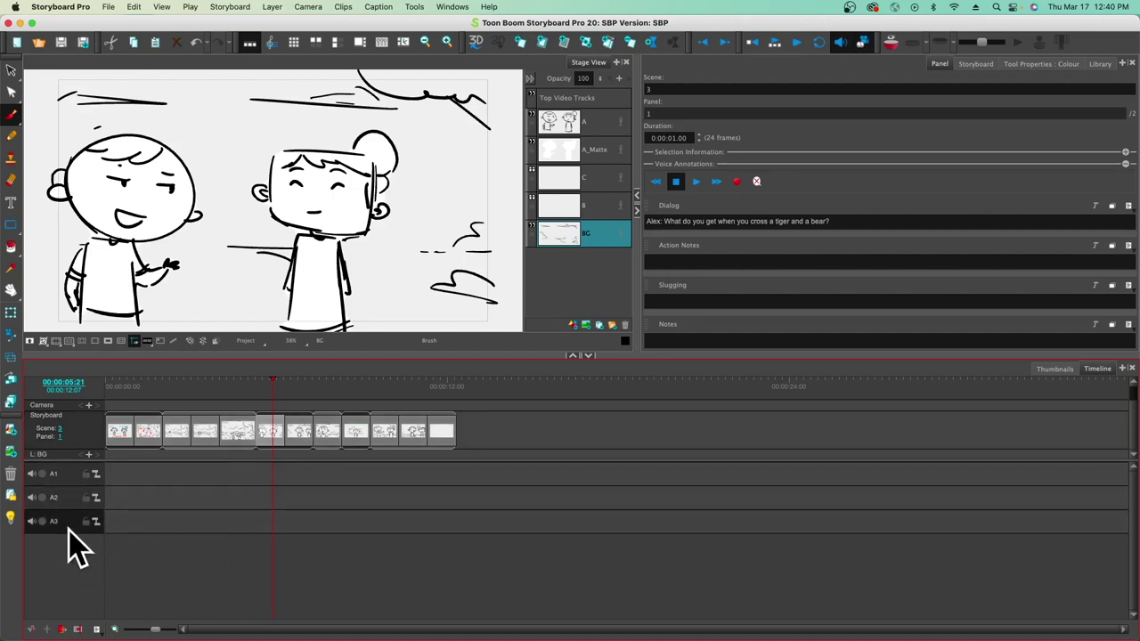
{"action": "right_click", "coordinate": [72, 574]}
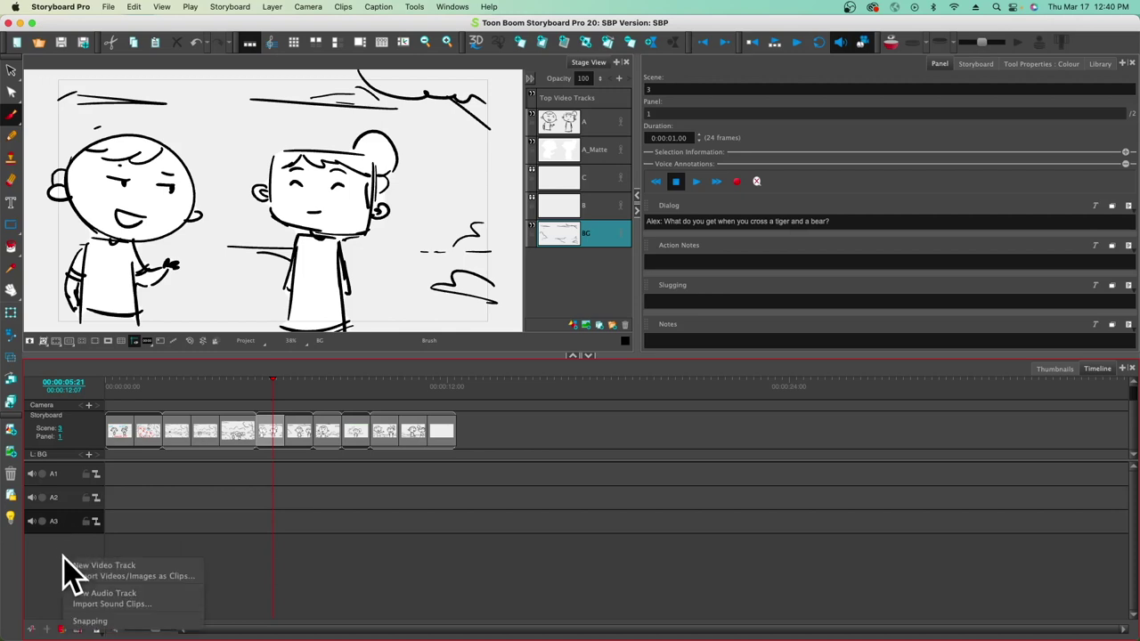
{"action": "left_click", "coordinate": [93, 594]}
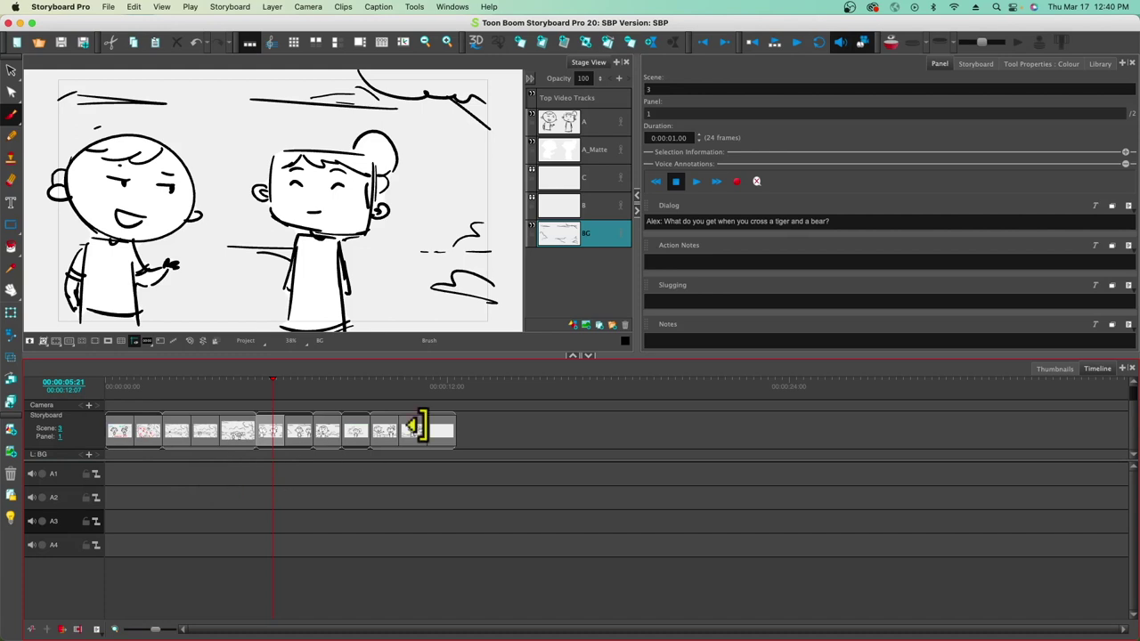
{"action": "left_click_drag", "start_coordinate": [530, 359], "coordinate": [534, 397]}
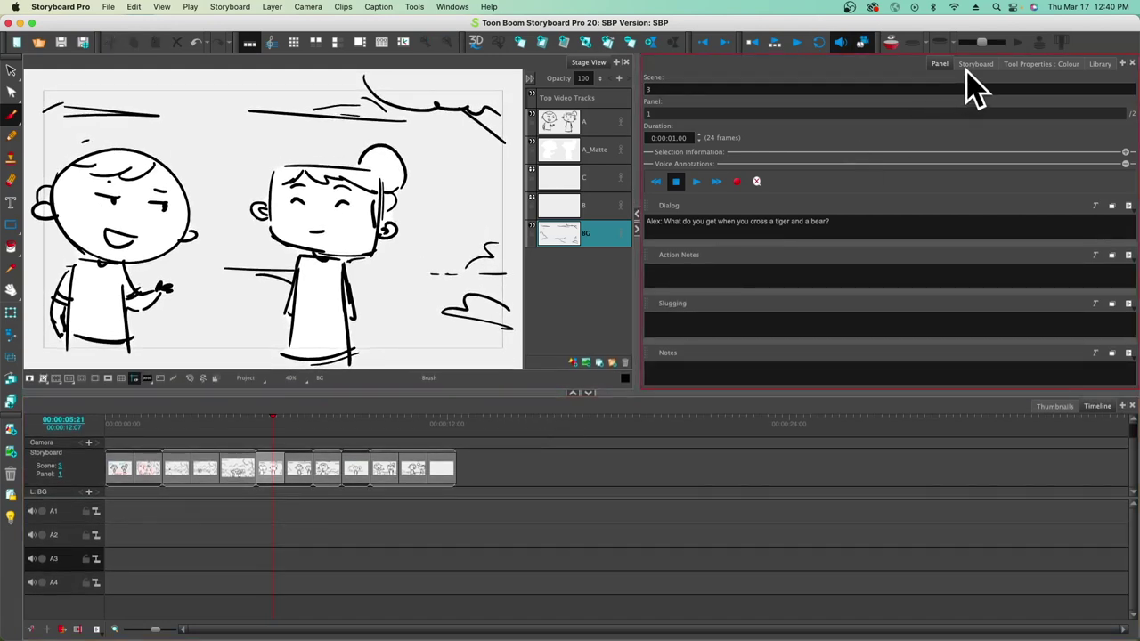
Step: Look through the Storyboard, Tool Properties and Colour, and Library views
{"action": "left_click", "coordinate": [971, 71]}
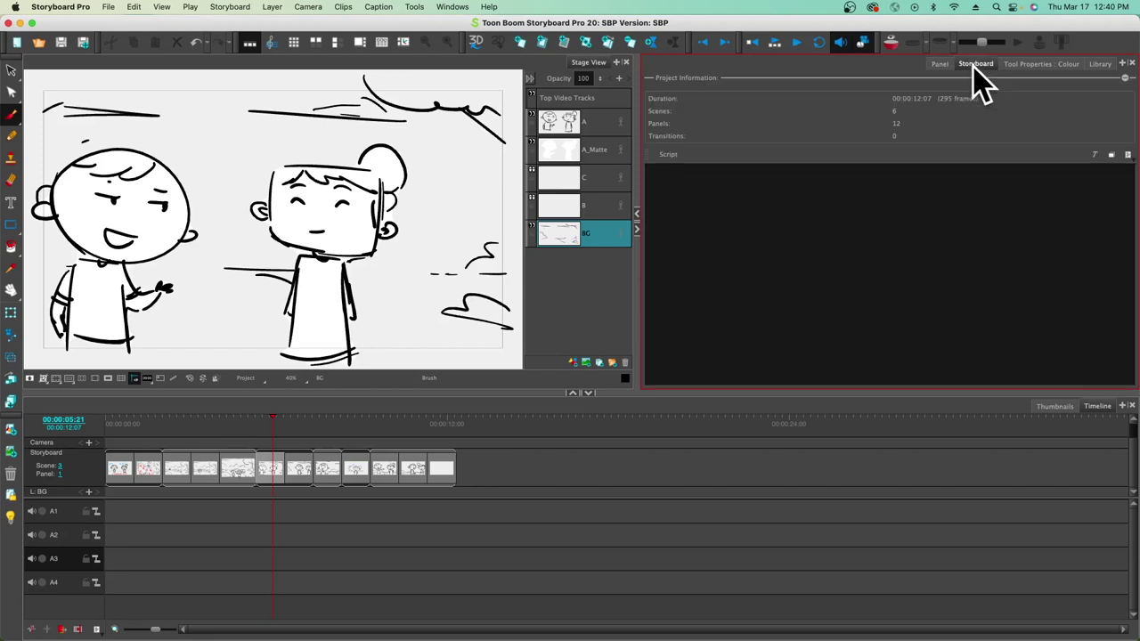
{"action": "left_click", "coordinate": [1034, 66]}
{"action": "left_click", "coordinate": [1093, 65]}
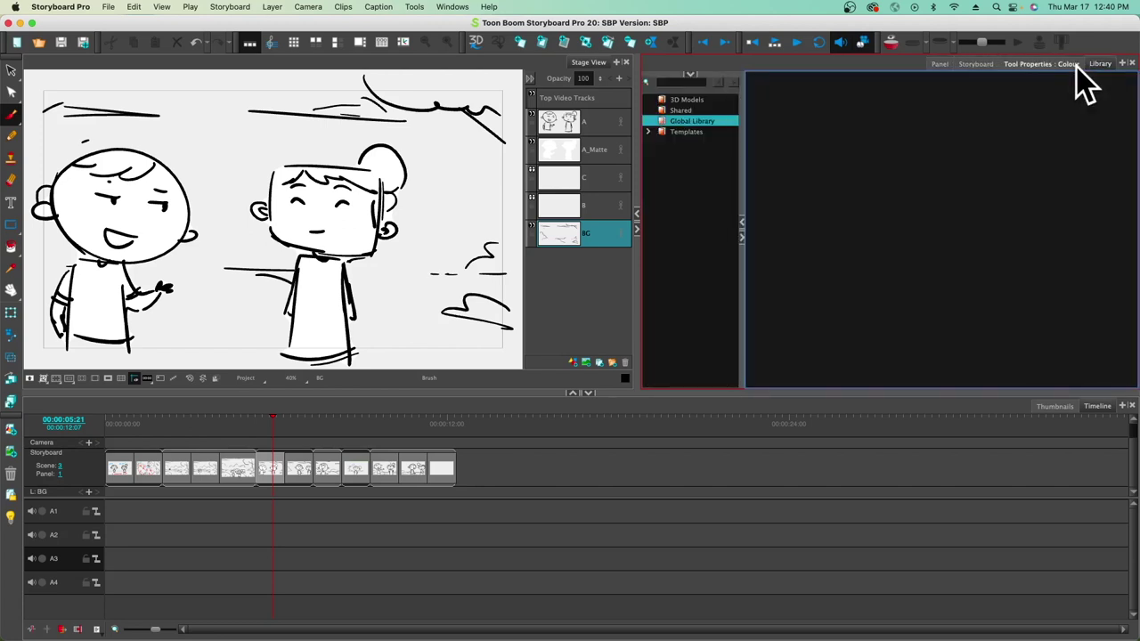
{"action": "left_click", "coordinate": [1038, 67]}
{"action": "left_click", "coordinate": [761, 435]}
Step: Shrink and close the Timeline view, and widen the Stage View against the Tool Properties view
{"action": "mouse_move", "coordinate": [739, 394]}
{"action": "left_mouse_down"}
{"action": "mouse_move", "coordinate": [752, 584]}
{"action": "mouse_move", "coordinate": [777, 571]}
{"action": "left_mouse_up"}
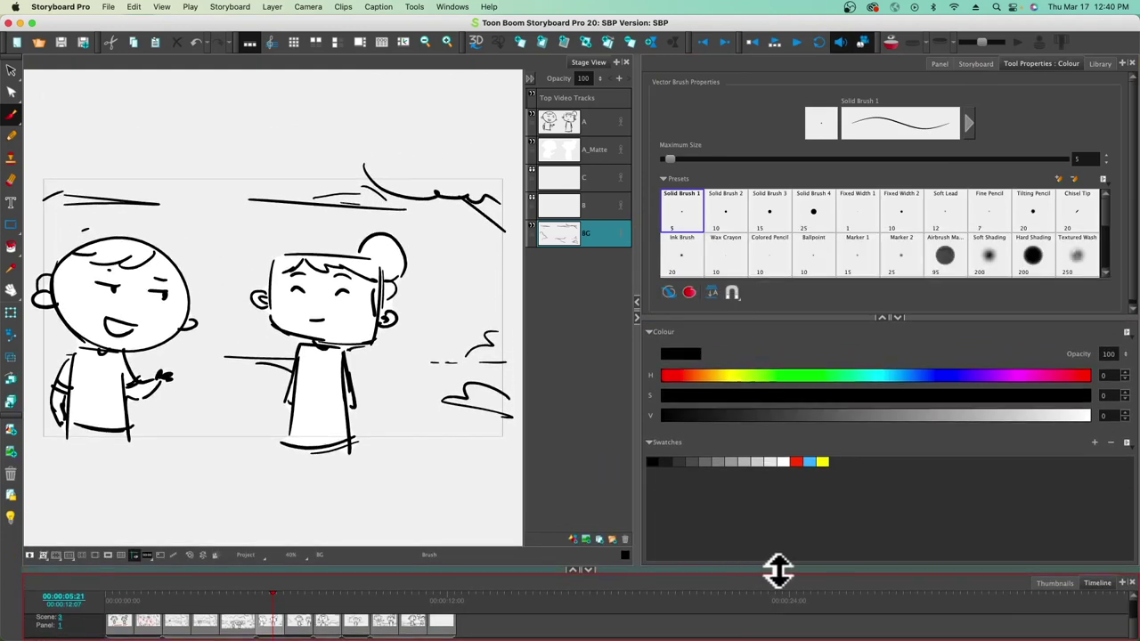
{"action": "left_click", "coordinate": [1129, 580]}
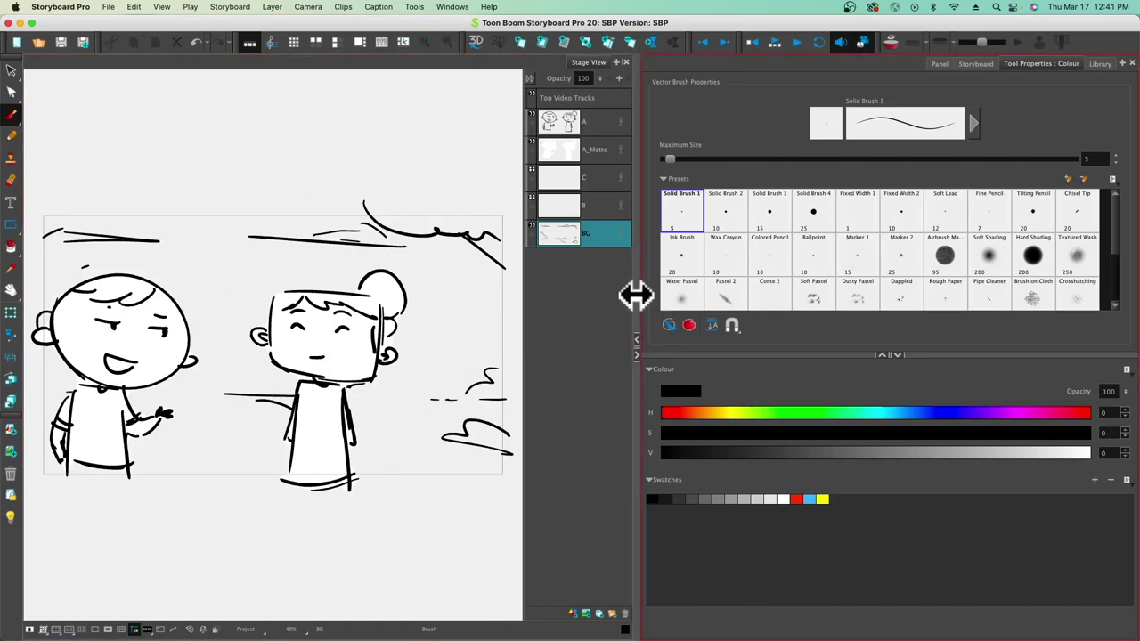
{"action": "left_click_drag", "start_coordinate": [634, 297], "coordinate": [774, 326]}
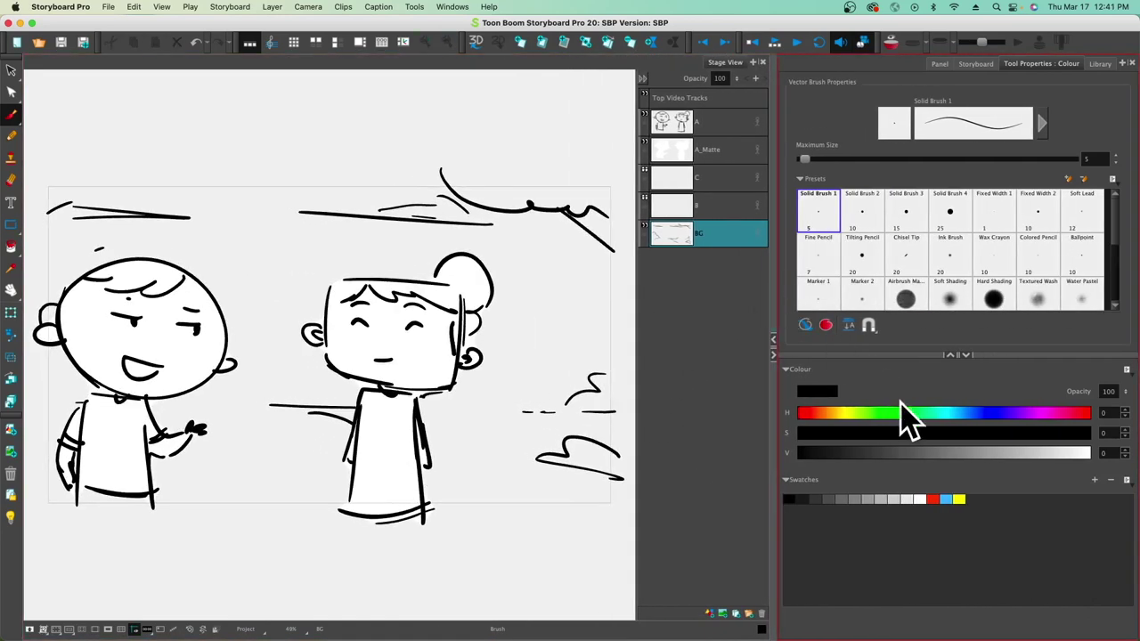
Step: Collapse the Colour view to show all brush presets, restore it, and close the Stage View
{"action": "left_click", "coordinate": [968, 356]}
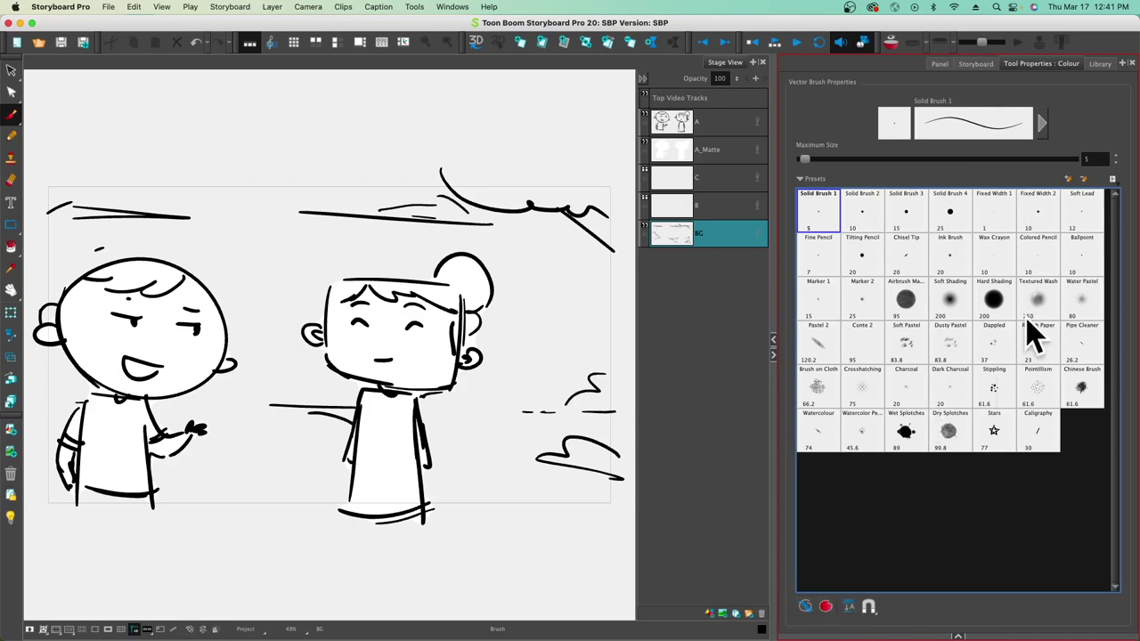
{"action": "left_click", "coordinate": [958, 636]}
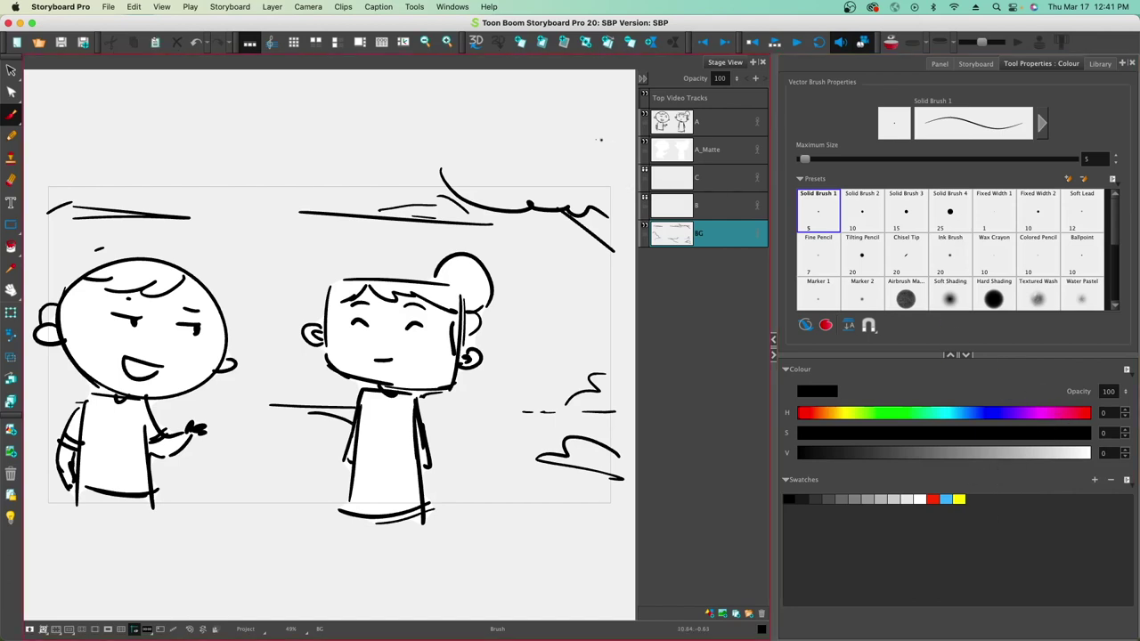
{"action": "left_click", "coordinate": [763, 63]}
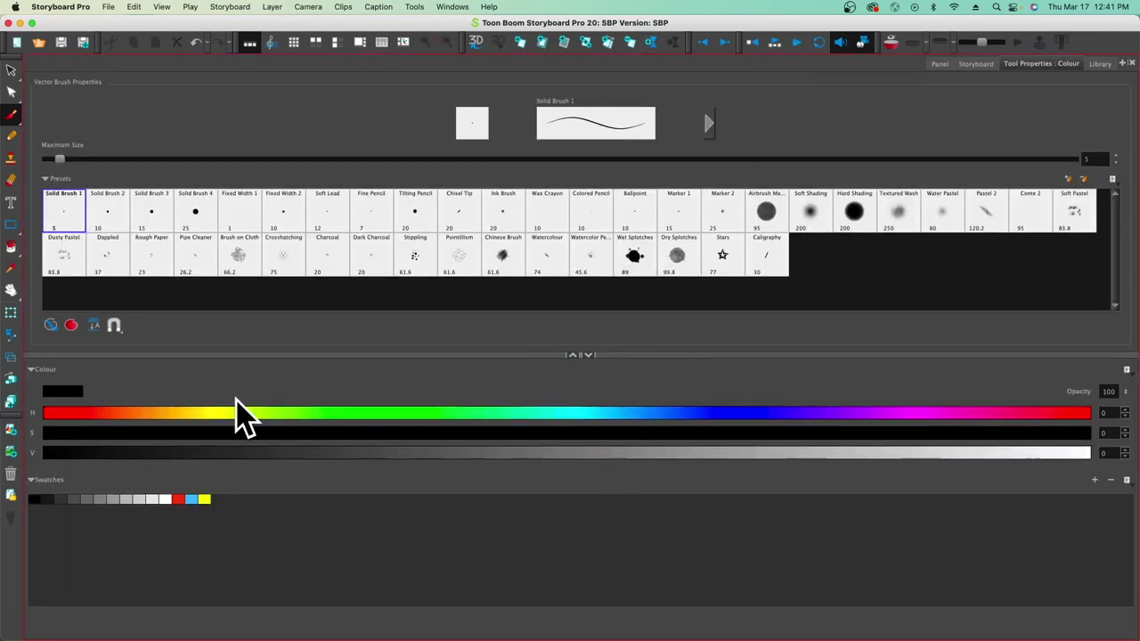
Step: Restore the default workspace and enlarge the application window to fill the screen
{"action": "left_click", "coordinate": [454, 9]}
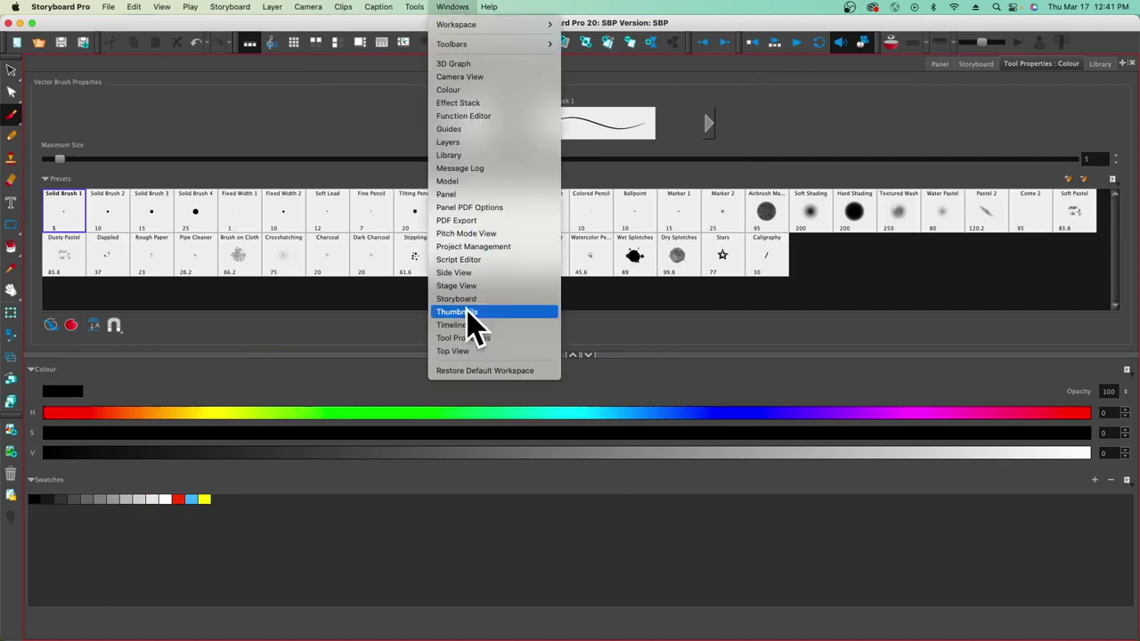
{"action": "left_click", "coordinate": [469, 371]}
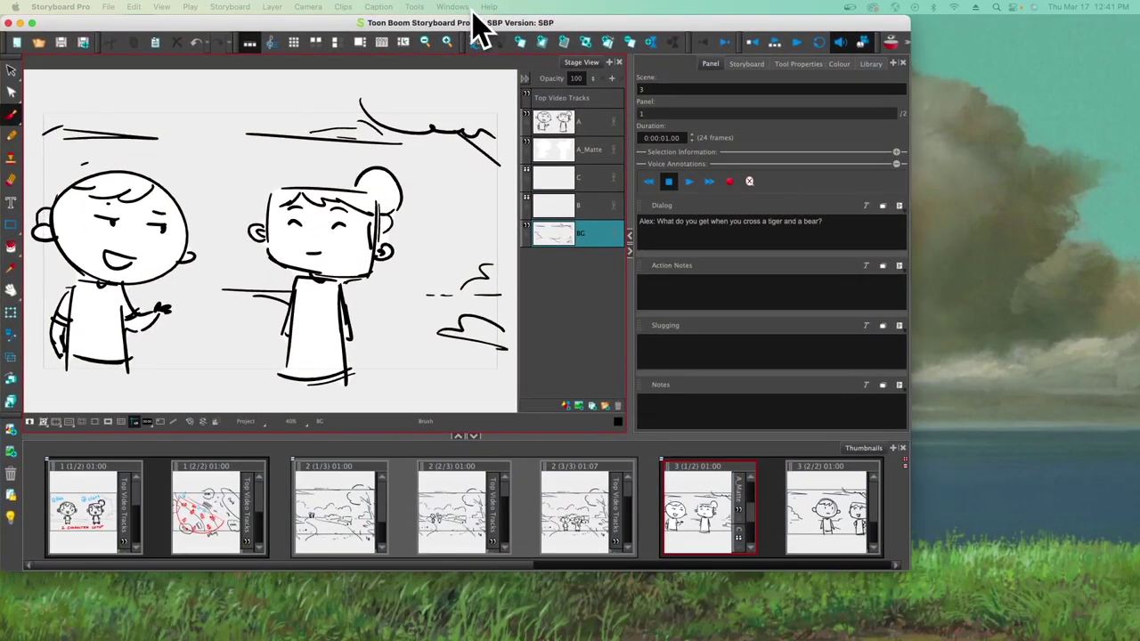
{"action": "left_click_drag", "start_coordinate": [905, 573], "coordinate": [1129, 634]}
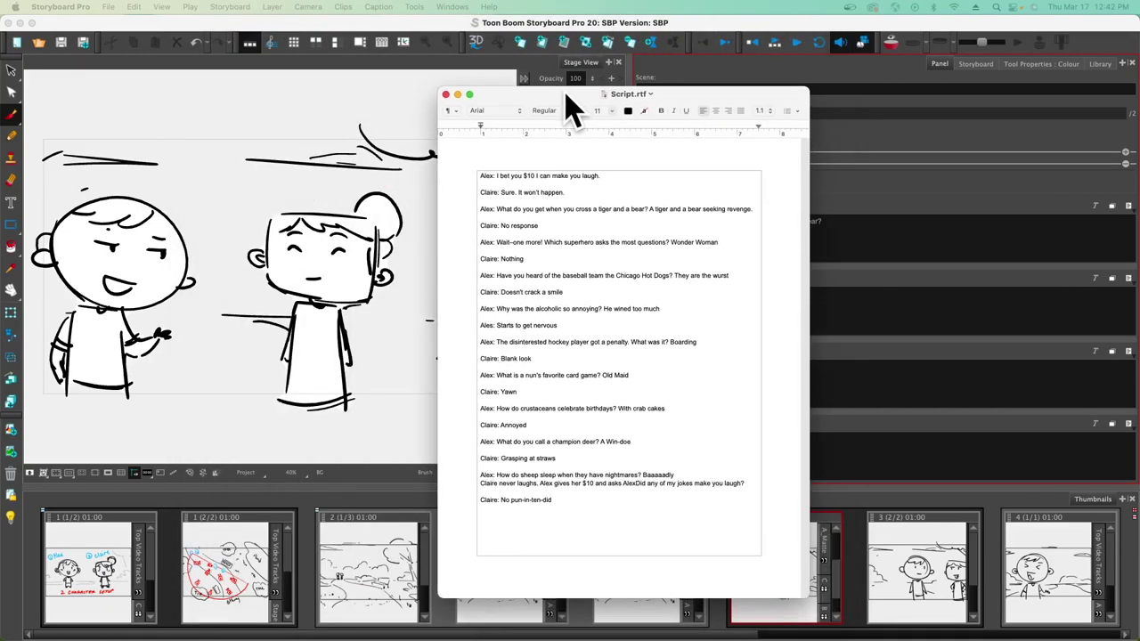
Step: Review the dialogue in the Script.rtf document and close it
{"action": "left_click_drag", "start_coordinate": [573, 109], "coordinate": [563, 100]}
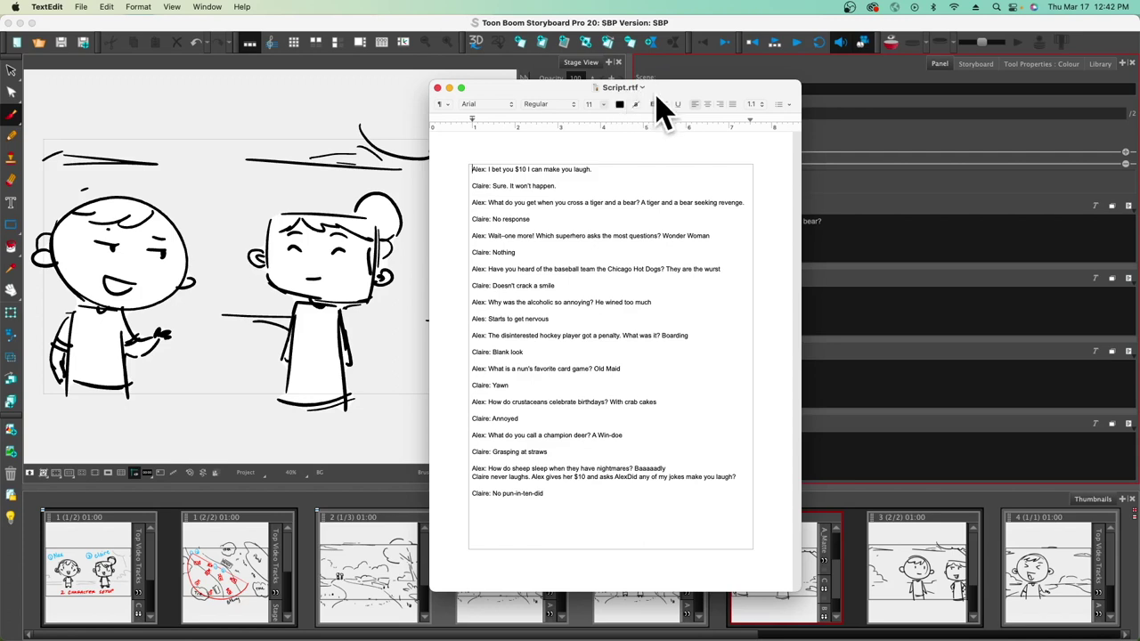
{"action": "left_click", "coordinate": [437, 89]}
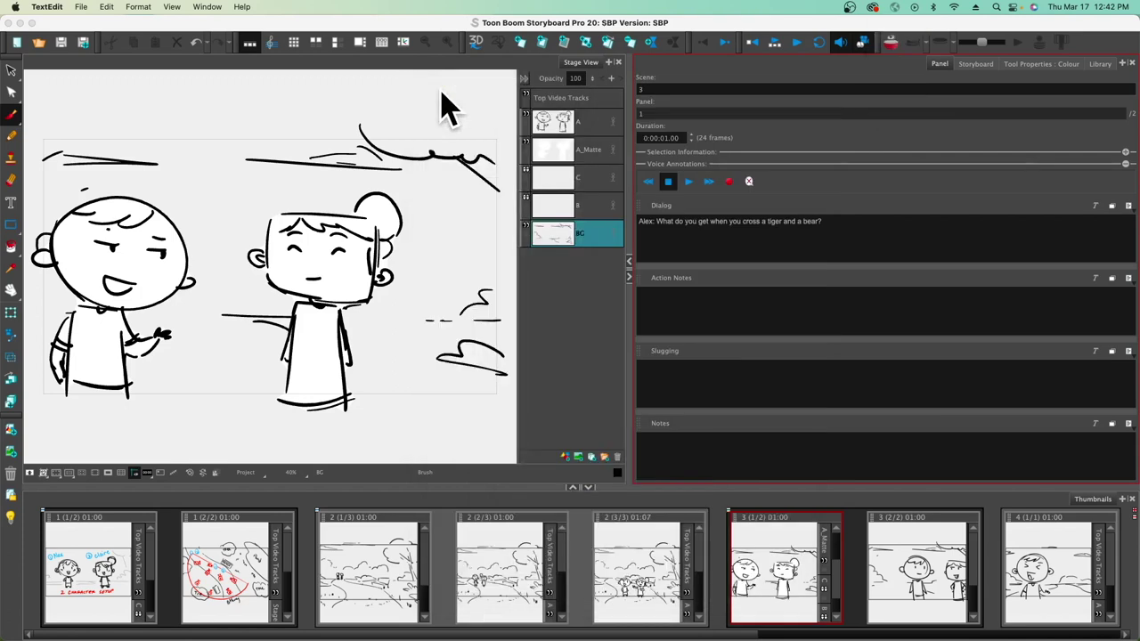
Step: Show the Storyboard view, close it, and add it back beside the Library view
{"action": "left_click", "coordinate": [978, 66]}
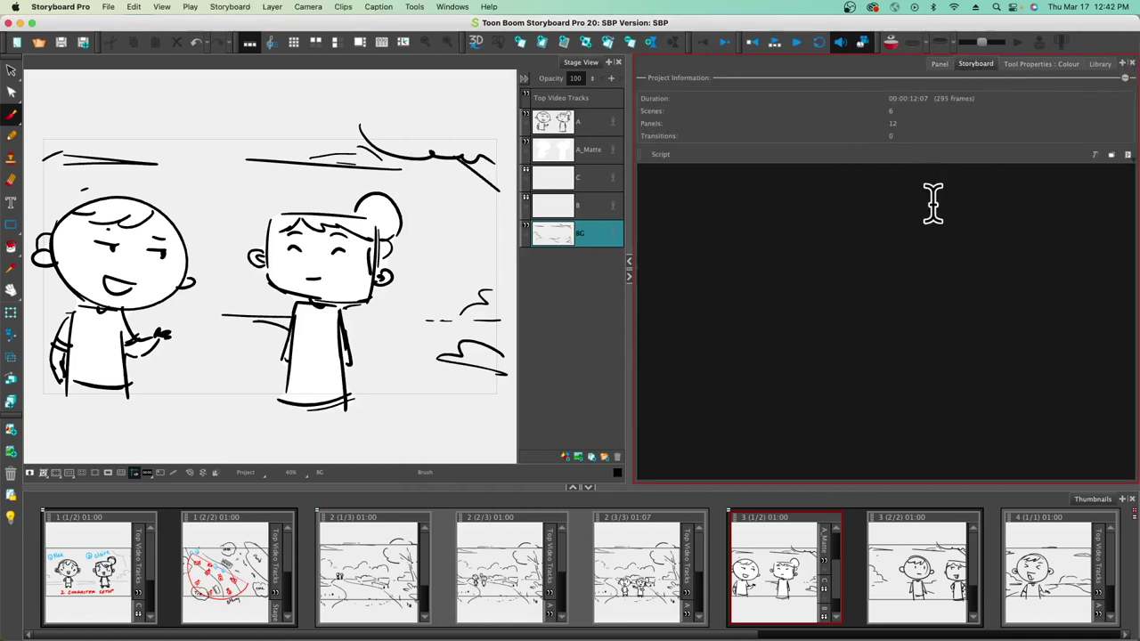
{"action": "left_click", "coordinate": [1132, 64]}
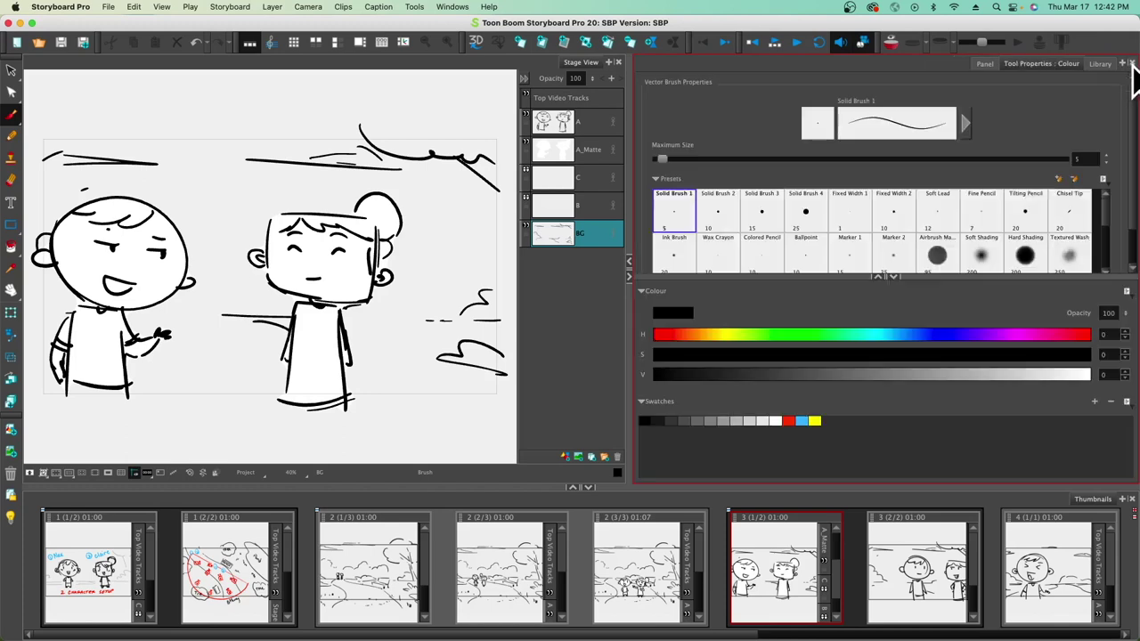
{"action": "left_click", "coordinate": [1124, 62]}
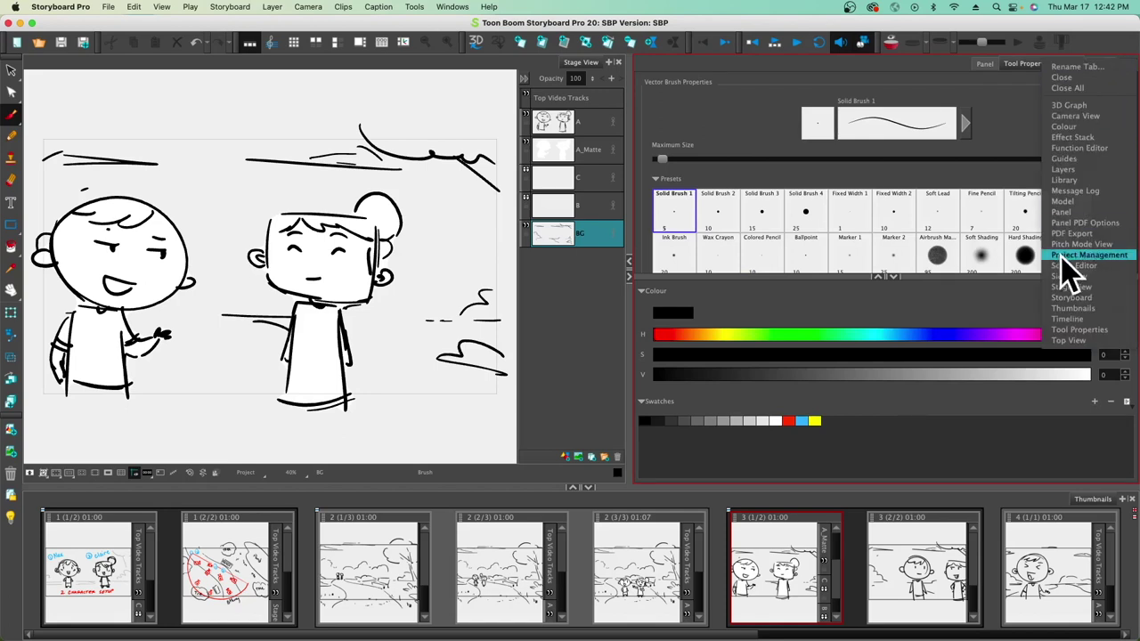
{"action": "left_click", "coordinate": [1066, 299]}
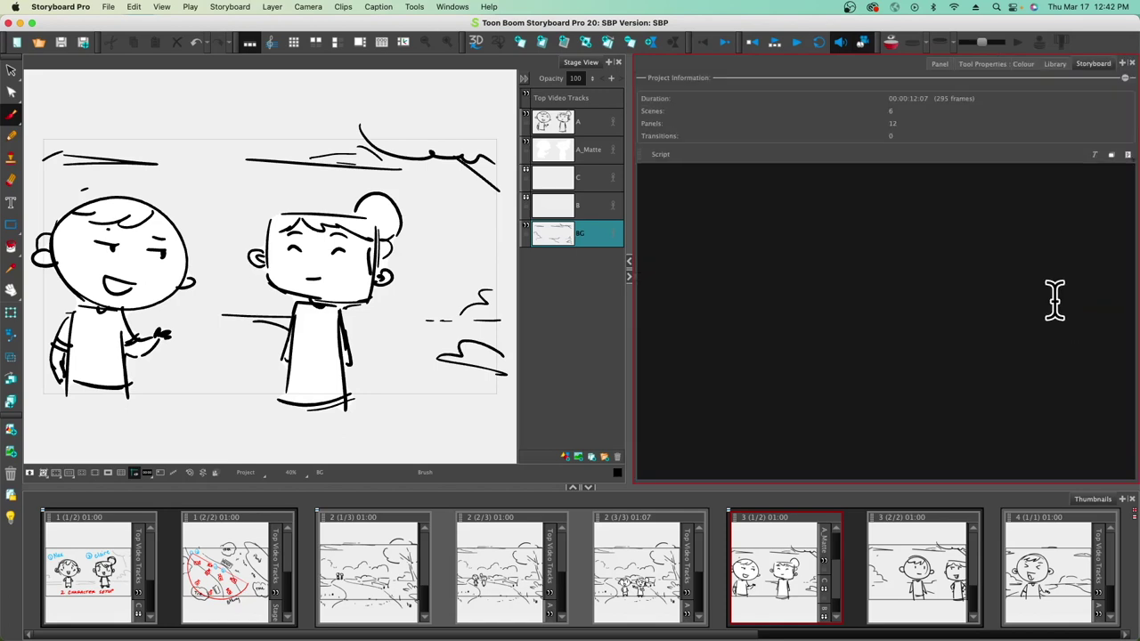
Step: Import Script.rtf from the Desktop as the storyboard's Script caption and scroll through the imported text
{"action": "left_click", "coordinate": [1128, 155]}
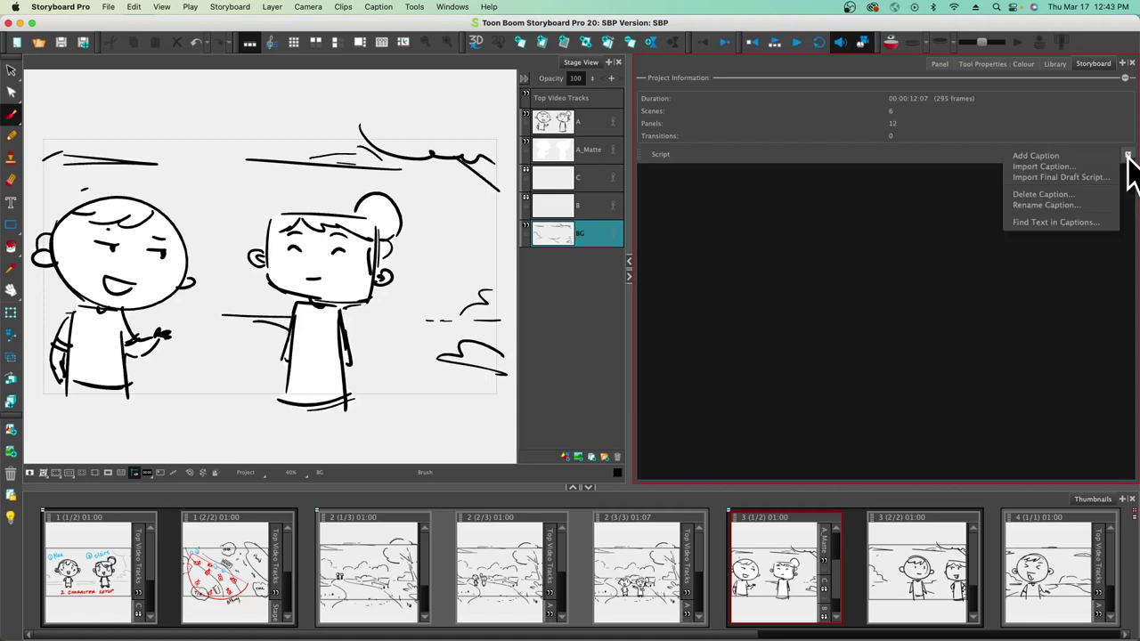
{"action": "left_click", "coordinate": [1052, 168]}
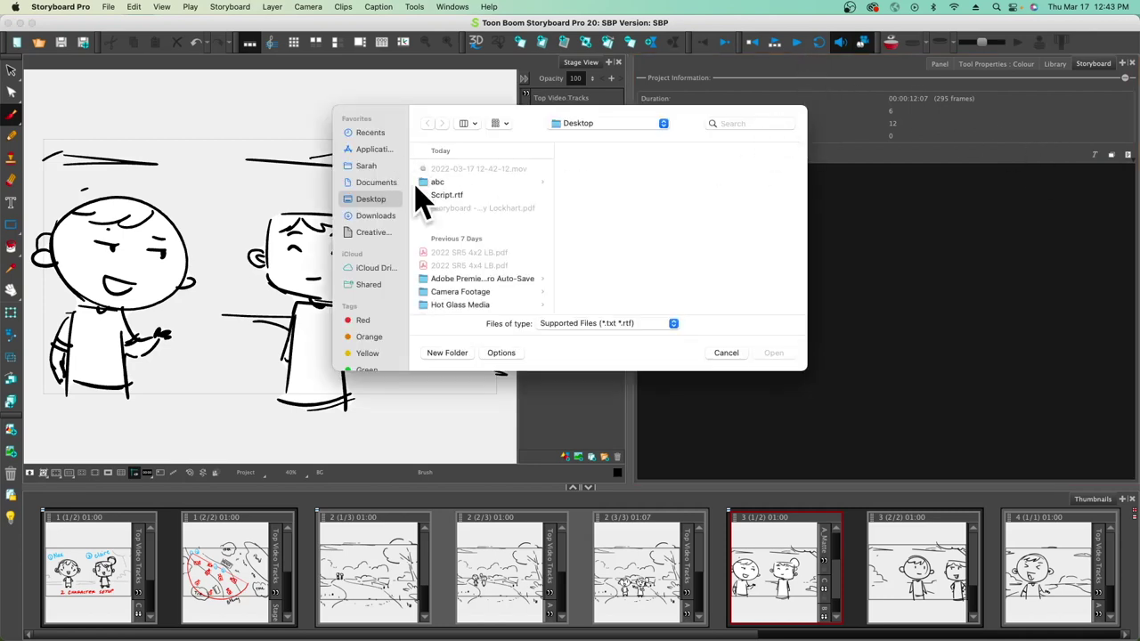
{"action": "left_click", "coordinate": [436, 195]}
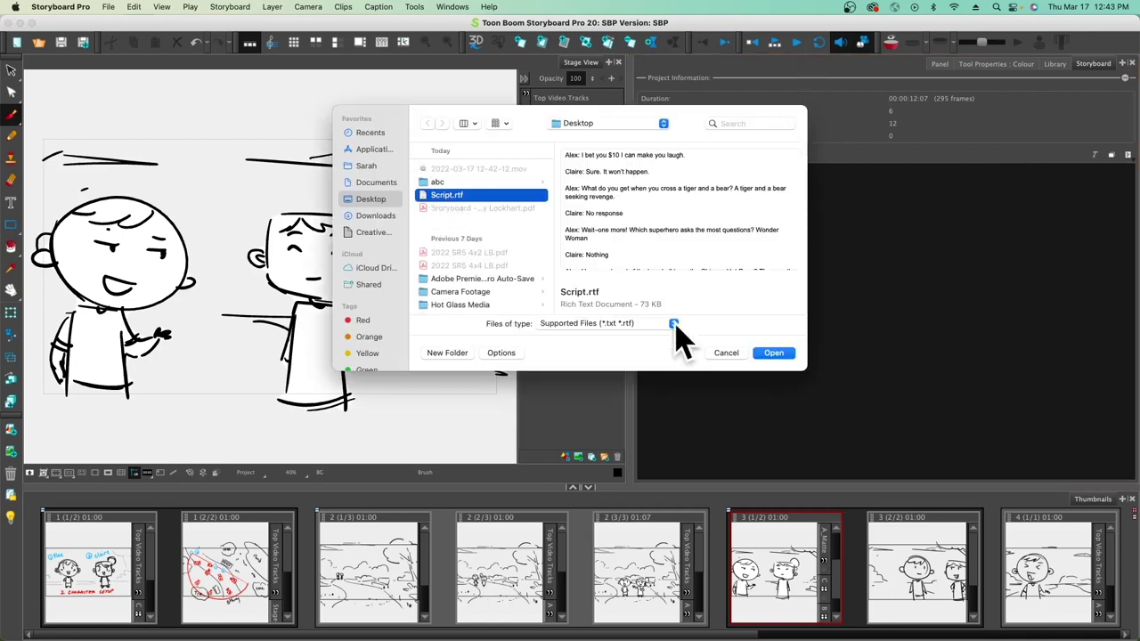
{"action": "left_click", "coordinate": [774, 353]}
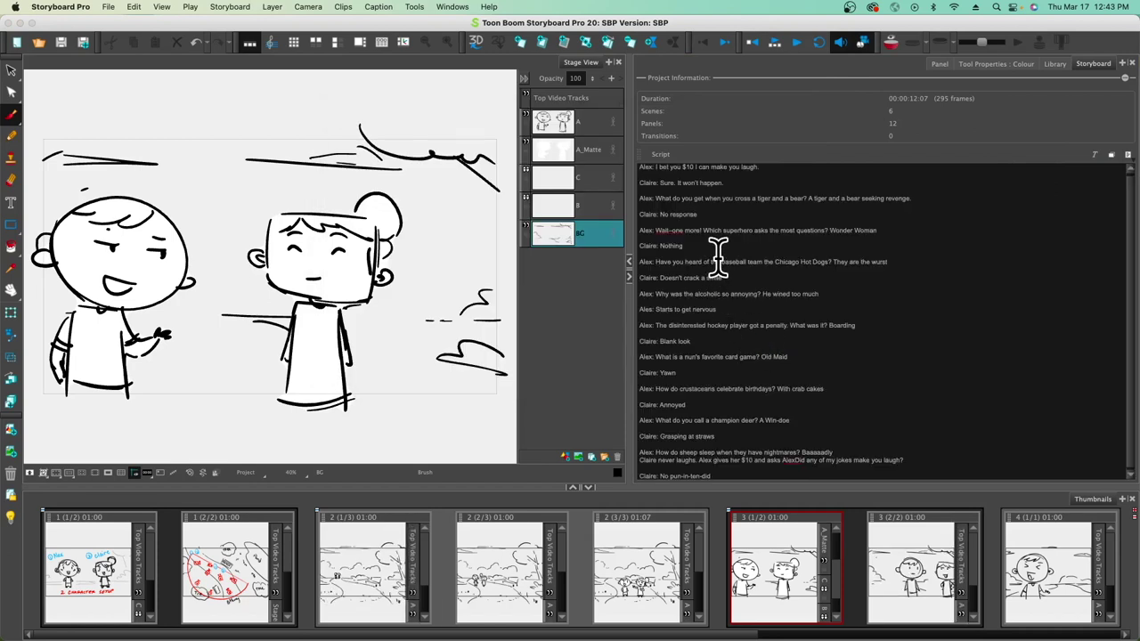
{"action": "scroll", "coordinate": [718, 259], "scroll_direction": "down", "scroll_amount": 1}
{"action": "scroll", "coordinate": [704, 214], "scroll_direction": "up", "scroll_amount": 1}
{"action": "scroll", "coordinate": [704, 211], "scroll_direction": "down", "scroll_amount": 1}
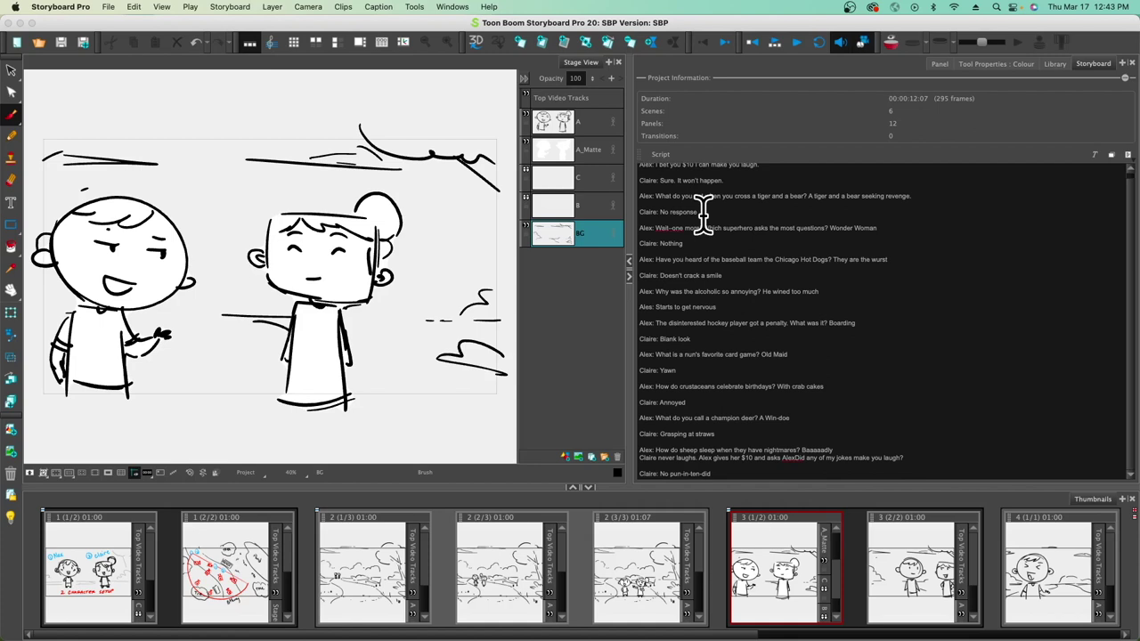
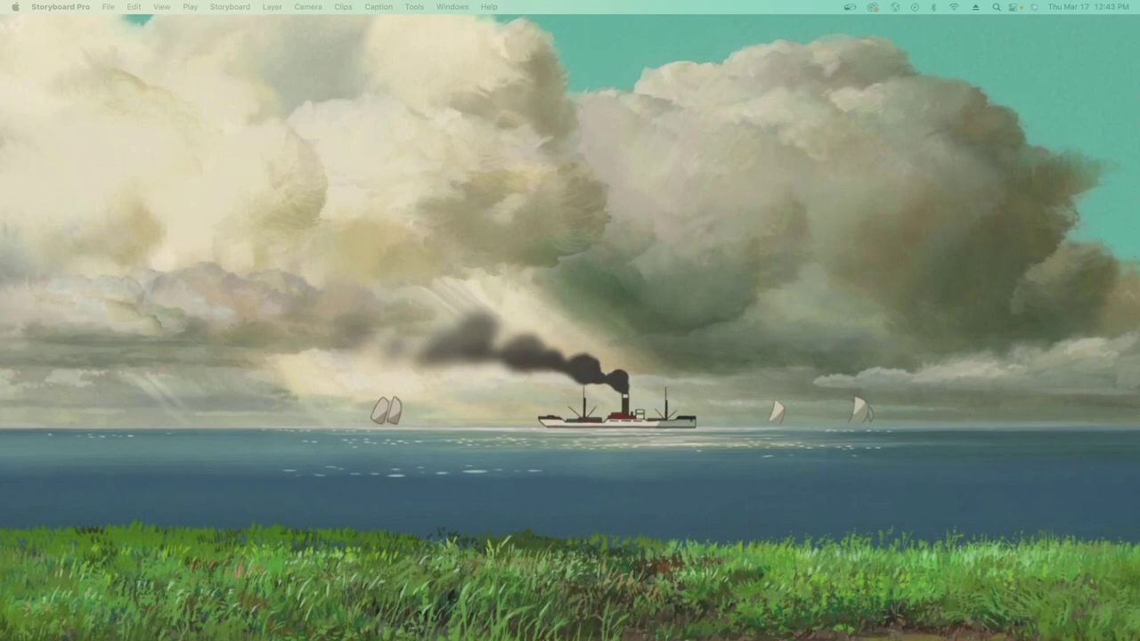
Step: Show the scene 6 panels in the Thumbnails view with the storyboard's script displayed beside them
{"action": "key", "text": "F11"}
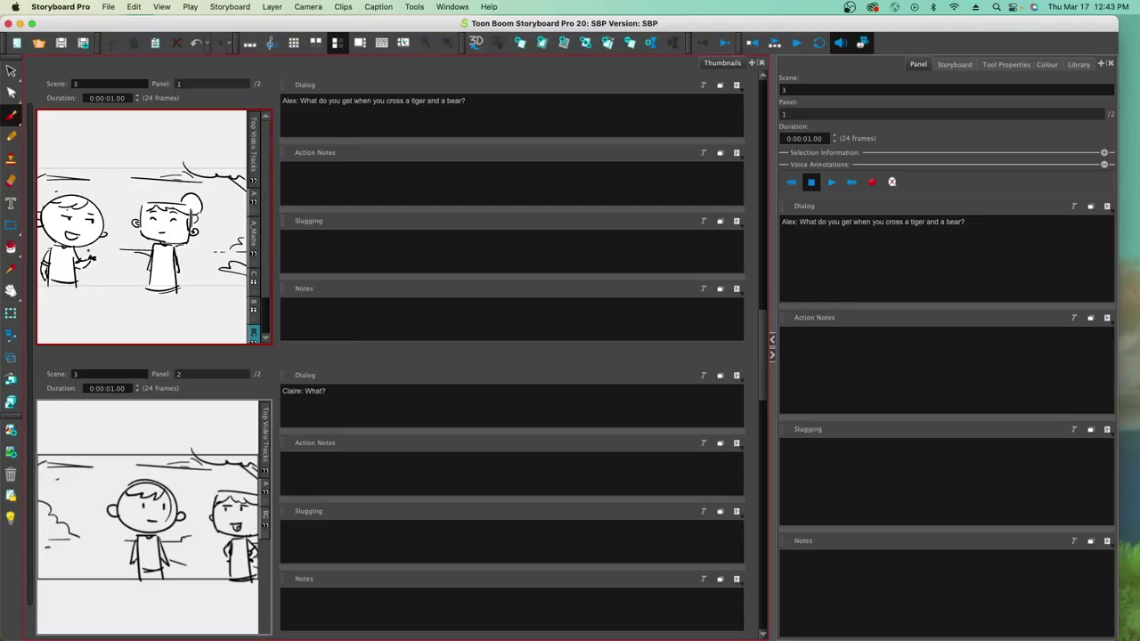
{"action": "left_click", "coordinate": [82, 476]}
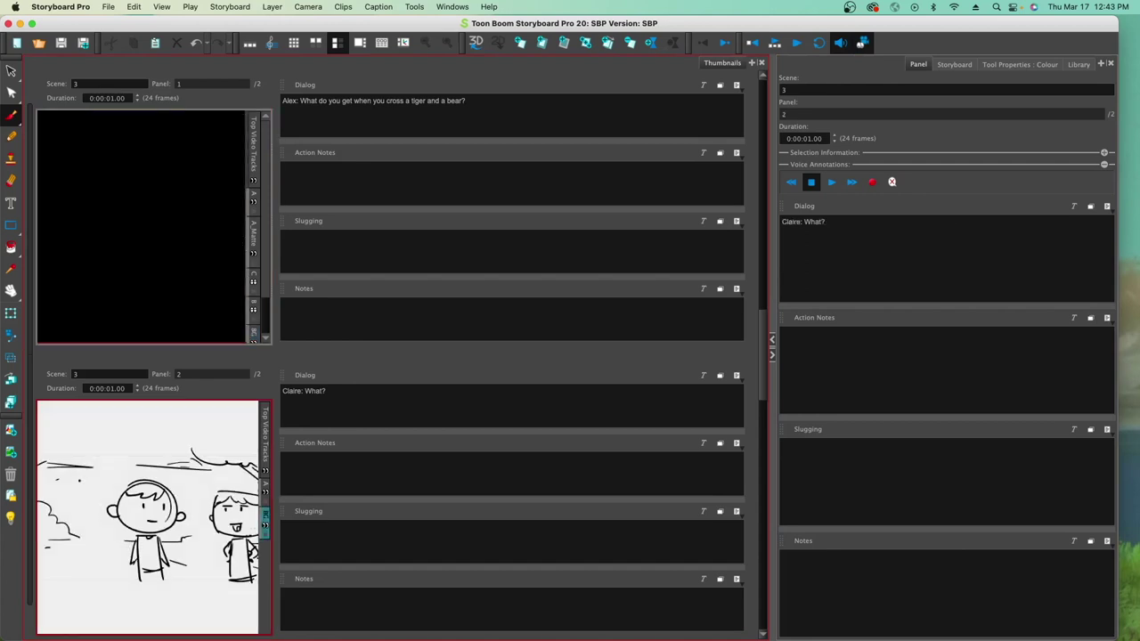
{"action": "left_click_drag", "start_coordinate": [762, 361], "coordinate": [772, 526]}
{"action": "left_click", "coordinate": [935, 143]}
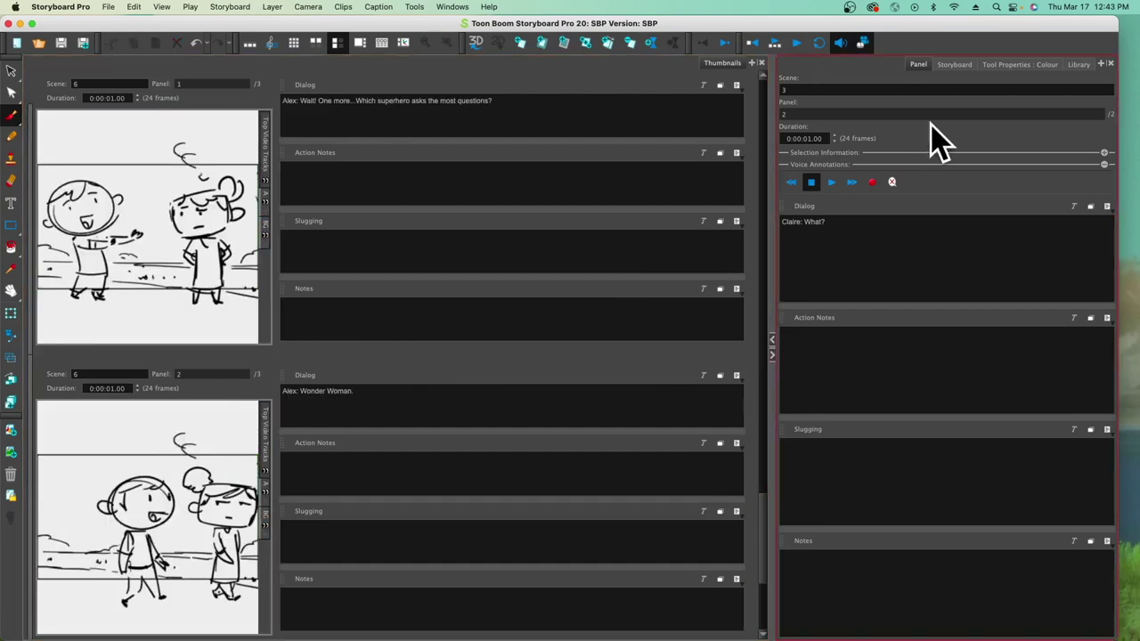
{"action": "left_click", "coordinate": [954, 65]}
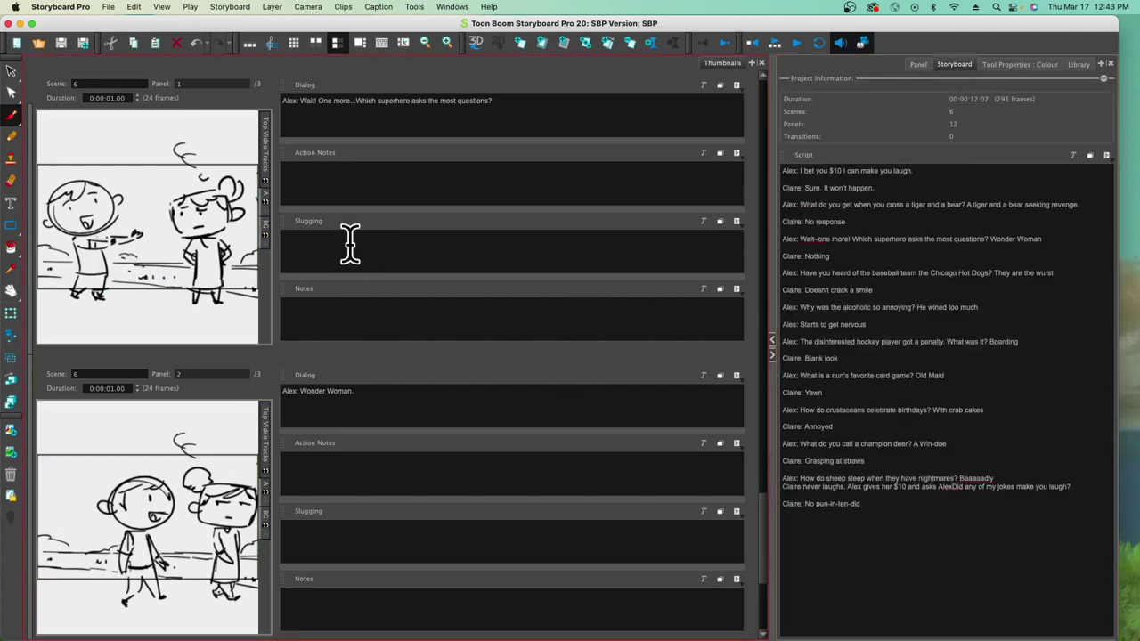
Step: Copy the script line "Alex: What do you get when you cross a tiger and a bear?..." into the Slugging caption of scene 6, panel 1
{"action": "triple_click", "coordinate": [813, 205]}
{"action": "key", "text": "ctrl+c"}
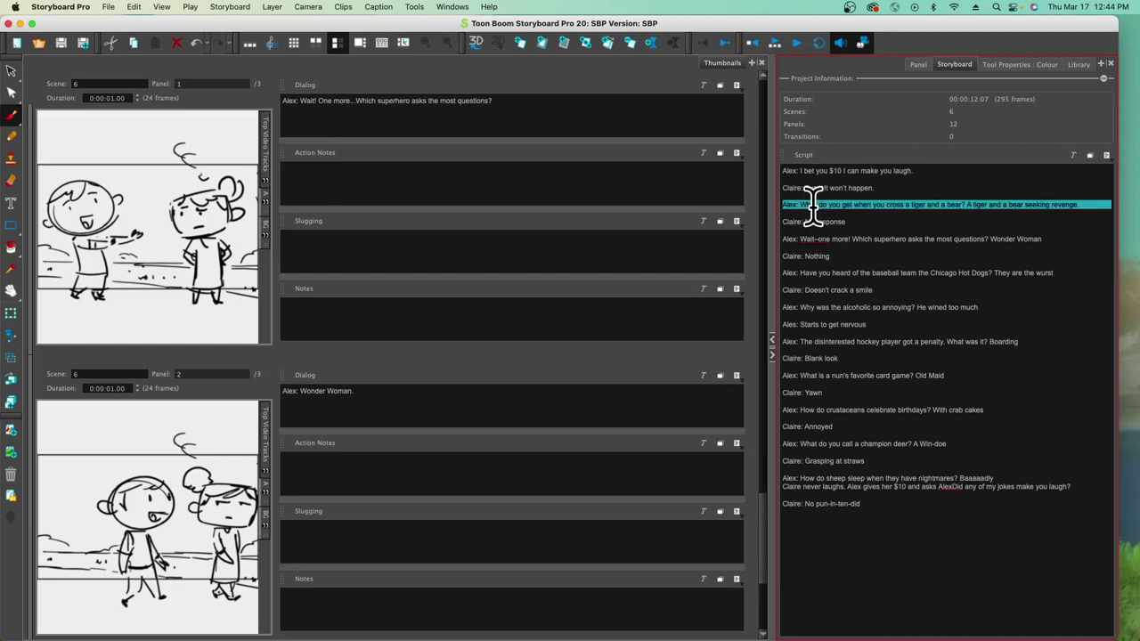
{"action": "left_click", "coordinate": [311, 245]}
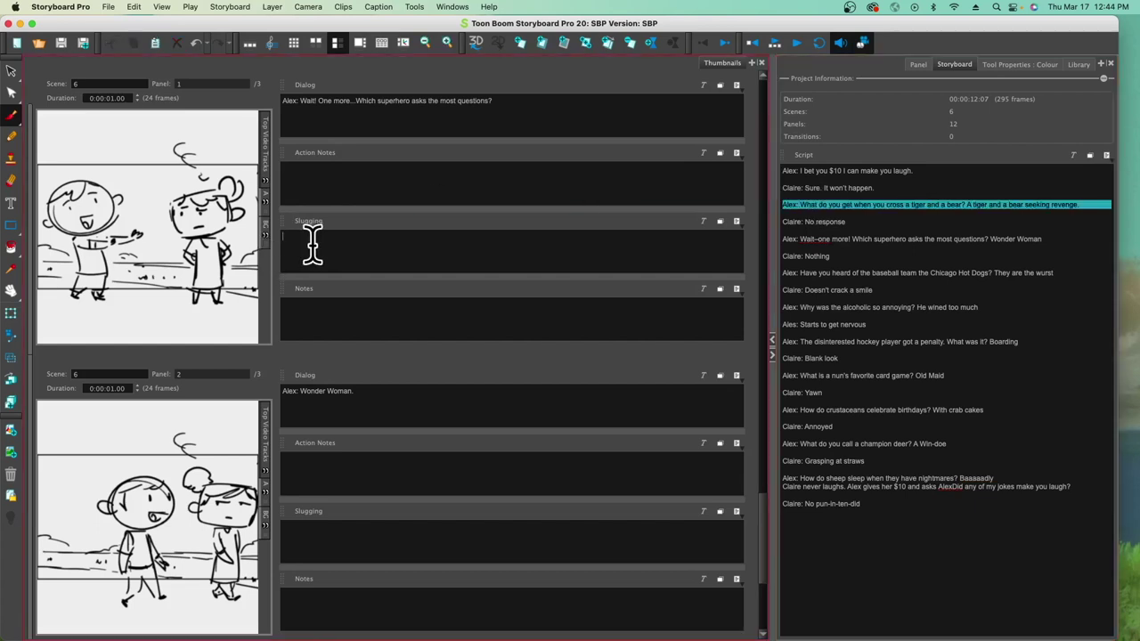
{"action": "key", "text": "ctrl+v"}
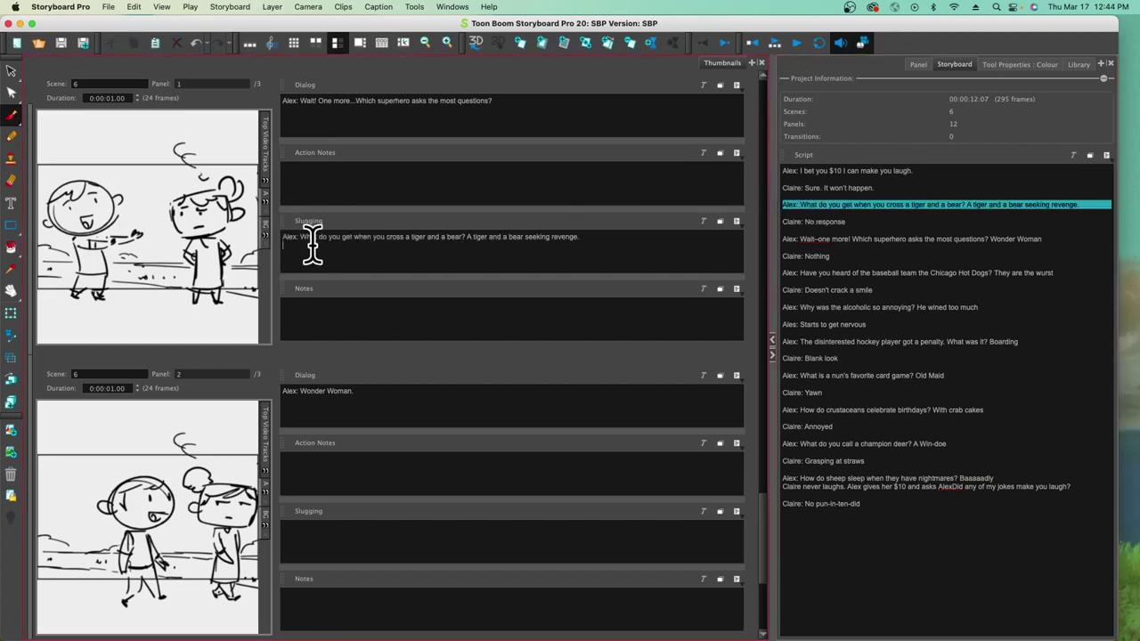
Step: Copy the script line "Alex: Wait--one more! Which superhero asks the most questions? Wonder Woman" into the Notes caption of scene 6, panel 1
{"action": "left_click", "coordinate": [821, 242]}
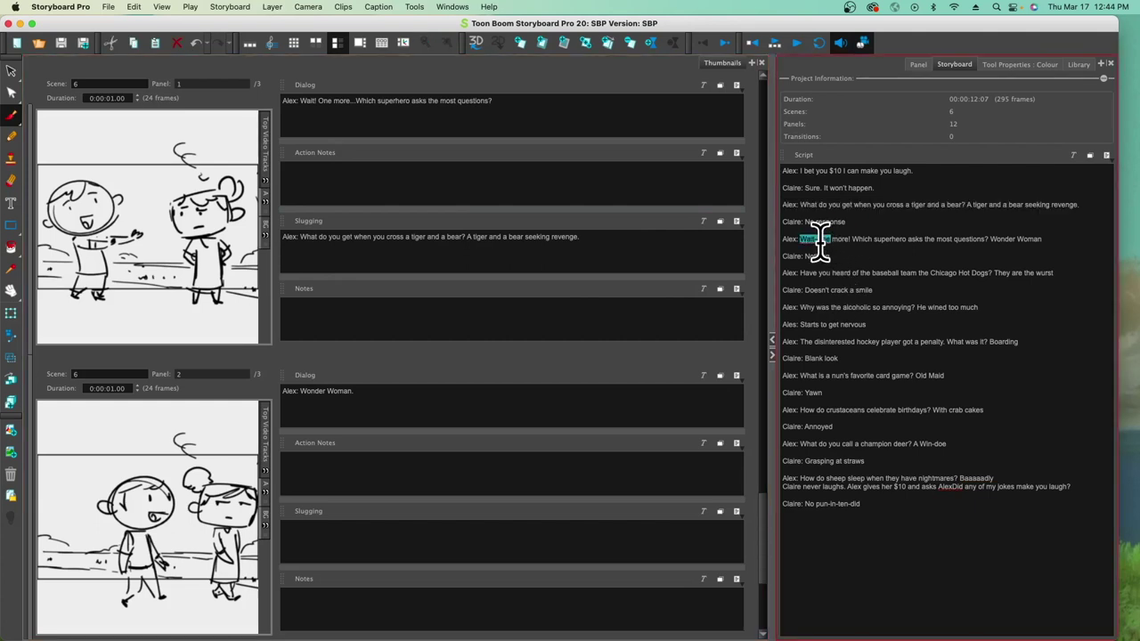
{"action": "triple_click", "coordinate": [820, 239]}
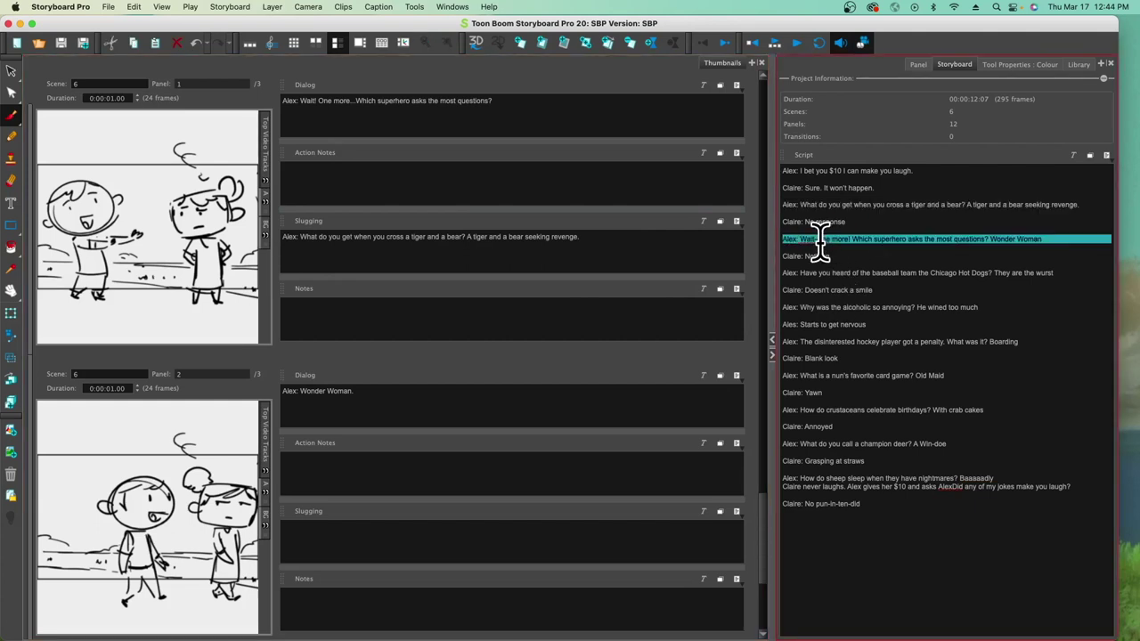
{"action": "left_click", "coordinate": [328, 324]}
{"action": "type", "text": "Alex: Wait--one more! Which superhero asks the most questions? Wonder Woman"}
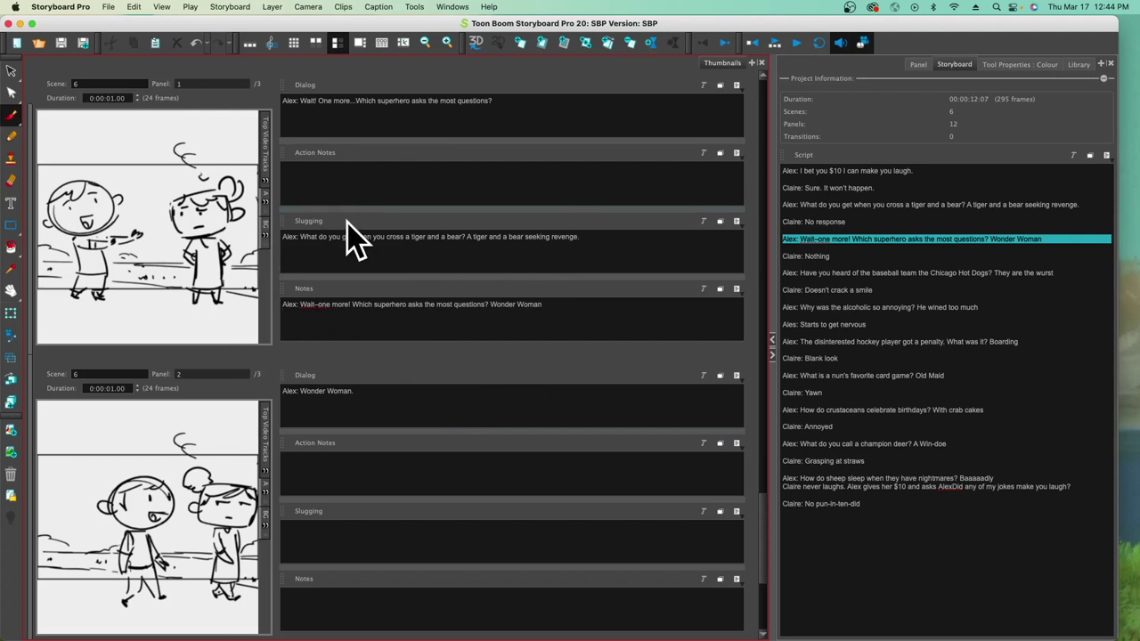
{"action": "mouse_move", "coordinate": [765, 545]}
{"action": "left_mouse_down"}
{"action": "mouse_move", "coordinate": [763, 463]}
{"action": "mouse_move", "coordinate": [765, 538]}
{"action": "left_mouse_up"}
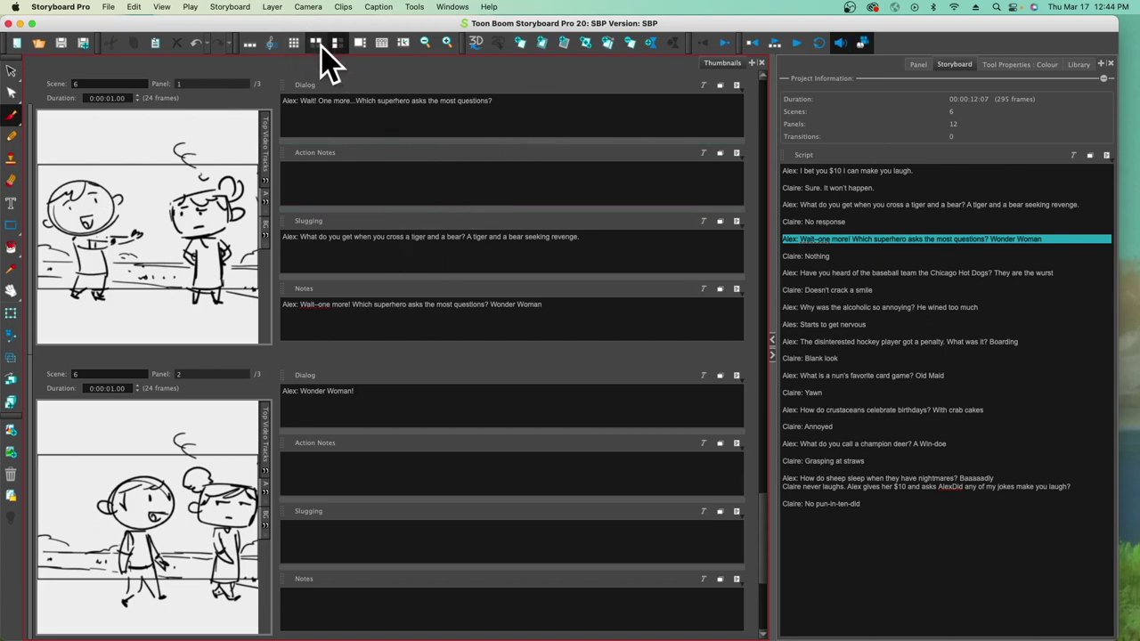
{"action": "key", "text": "F11"}
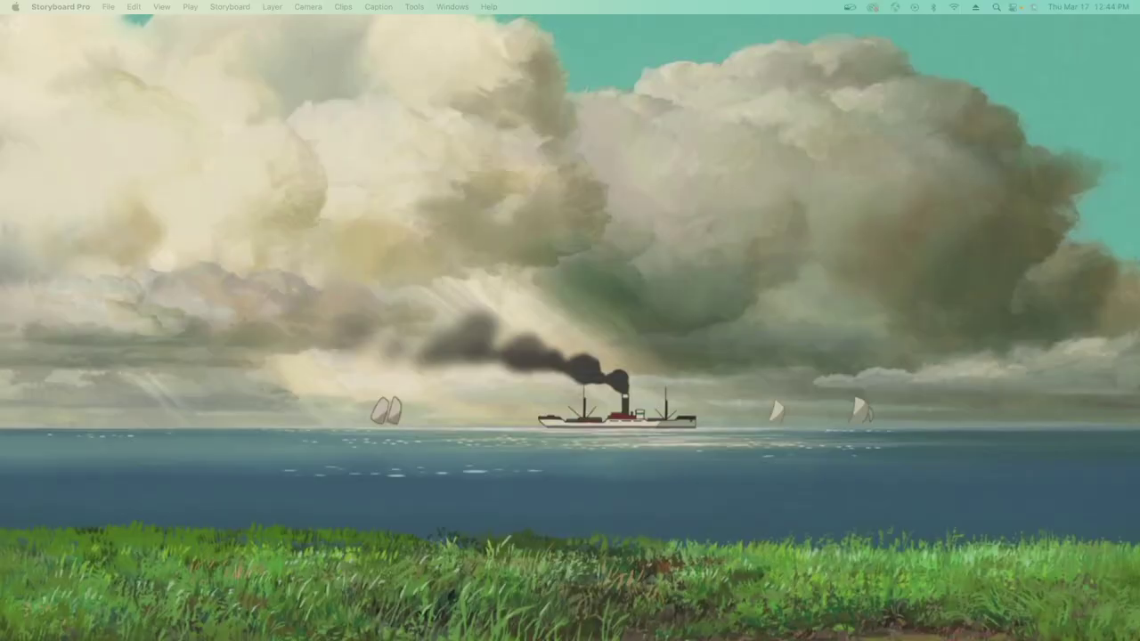
{"action": "key", "text": "F11"}
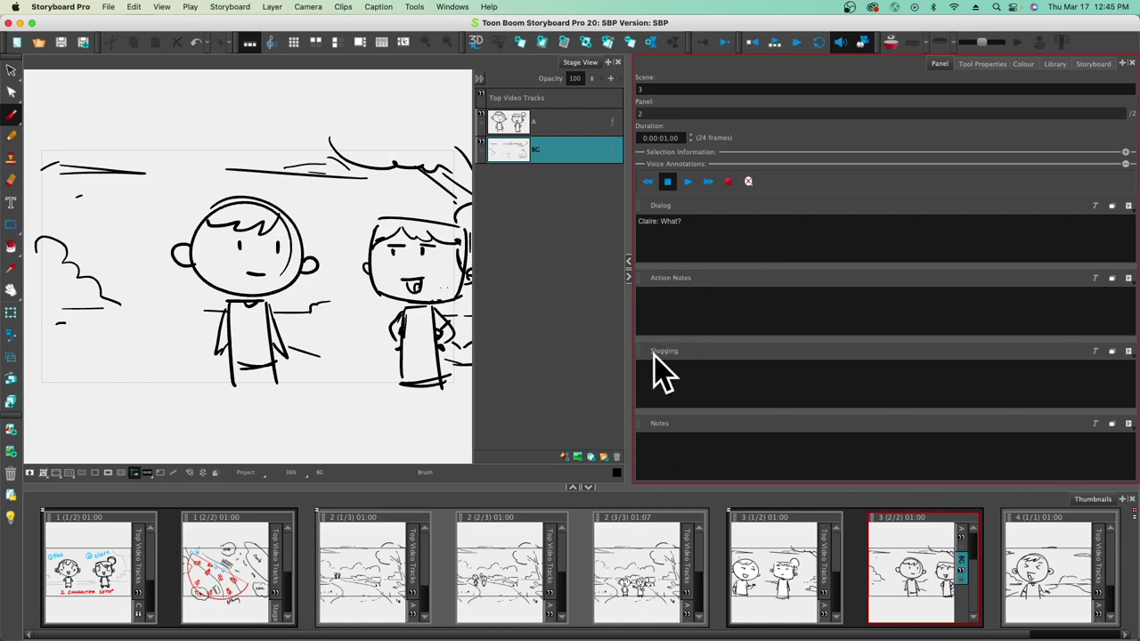
Step: Rename the Slugging caption field as Camera Moves
{"action": "left_click", "coordinate": [1128, 352]}
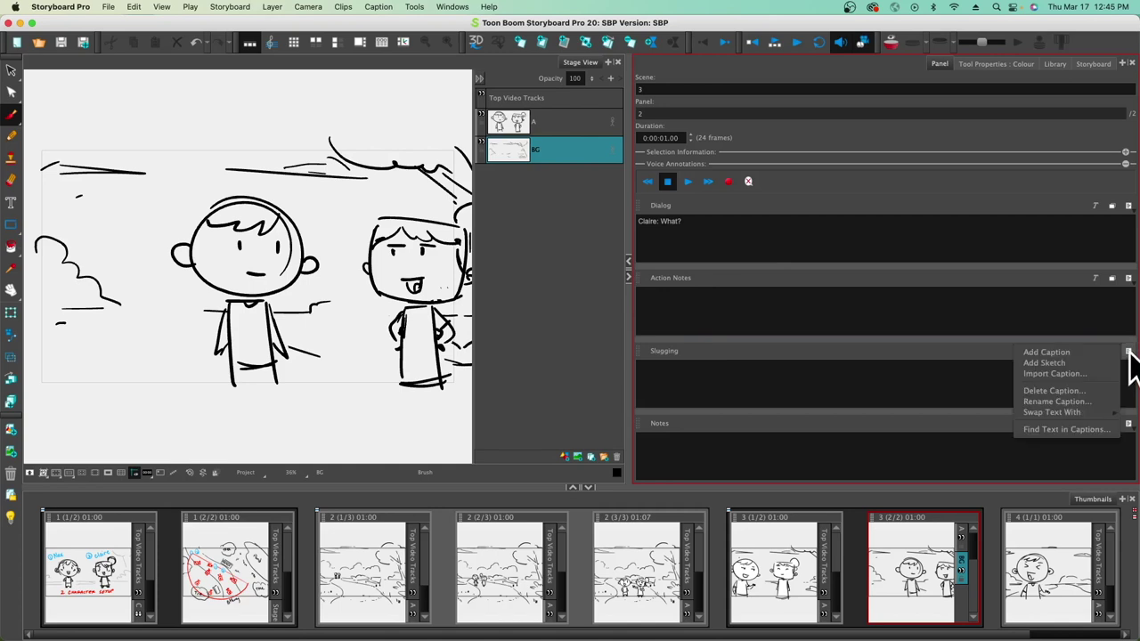
{"action": "left_click", "coordinate": [1060, 402]}
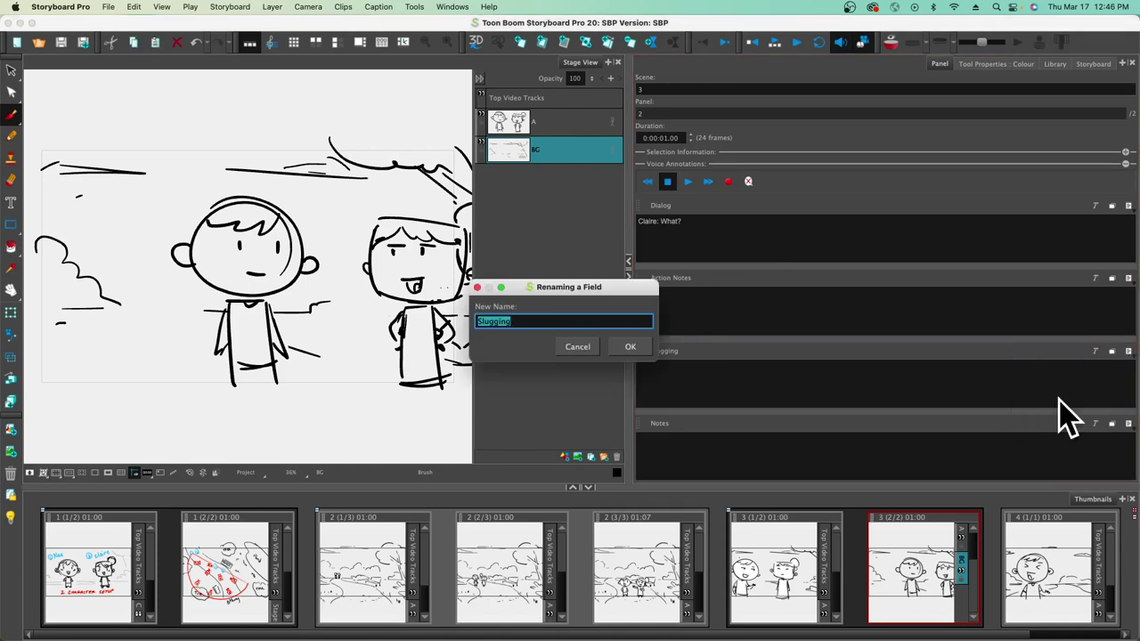
{"action": "type", "text": "Camera Moves"}
{"action": "left_click", "coordinate": [629, 347]}
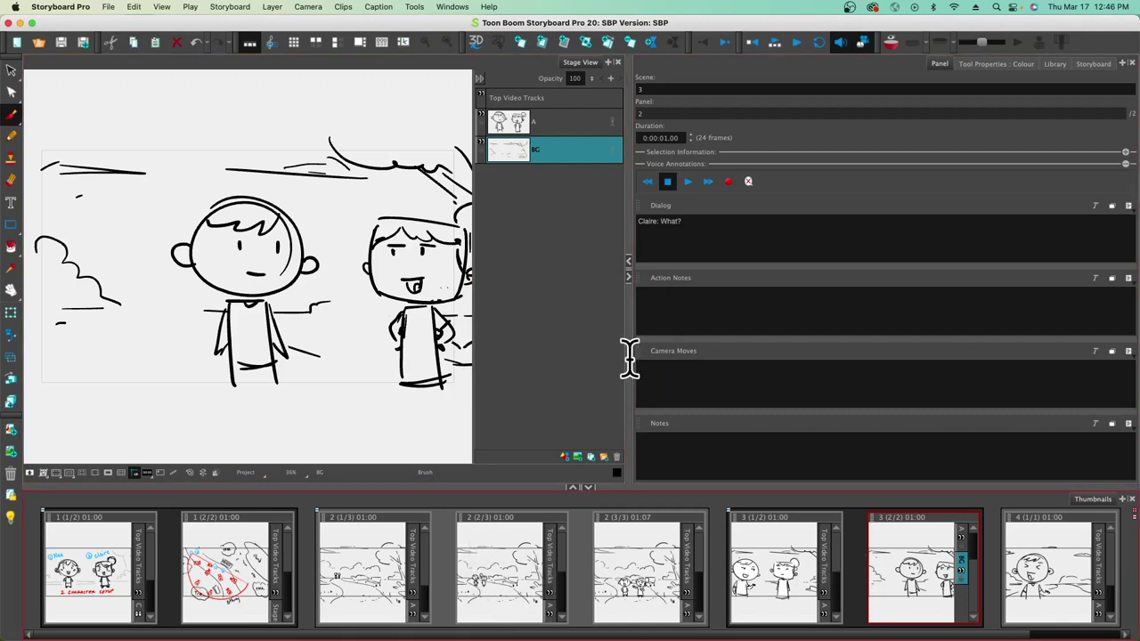
Step: Check the caption fields of several panels in scenes 2 and 3, ending on scene 3, panel 1
{"action": "left_click", "coordinate": [795, 579]}
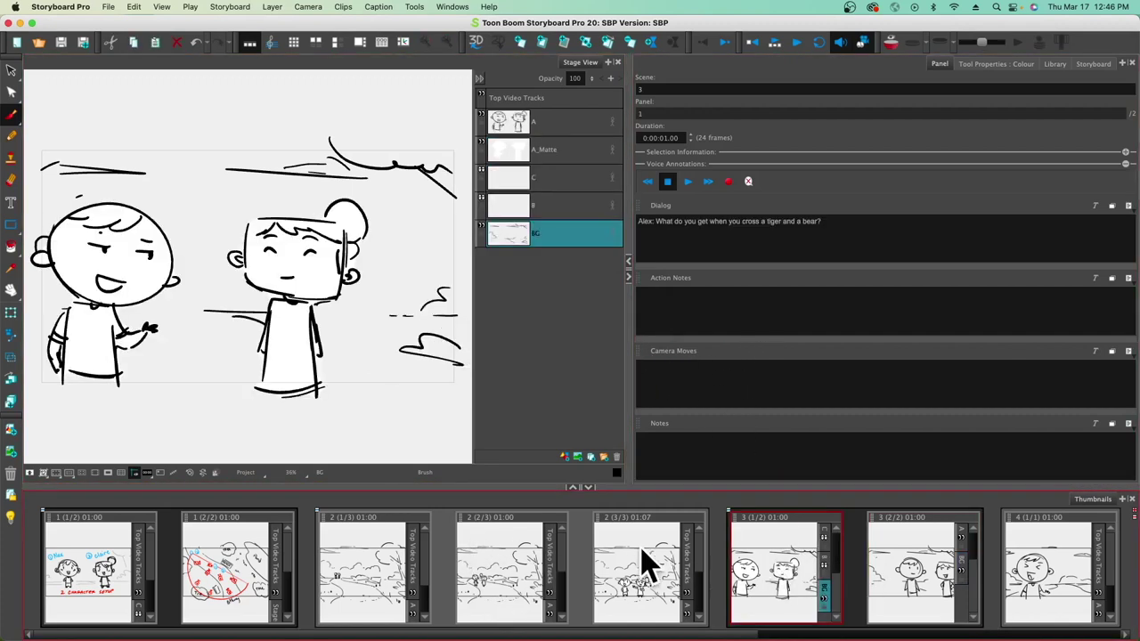
{"action": "left_click", "coordinate": [636, 564]}
{"action": "left_click", "coordinate": [526, 557]}
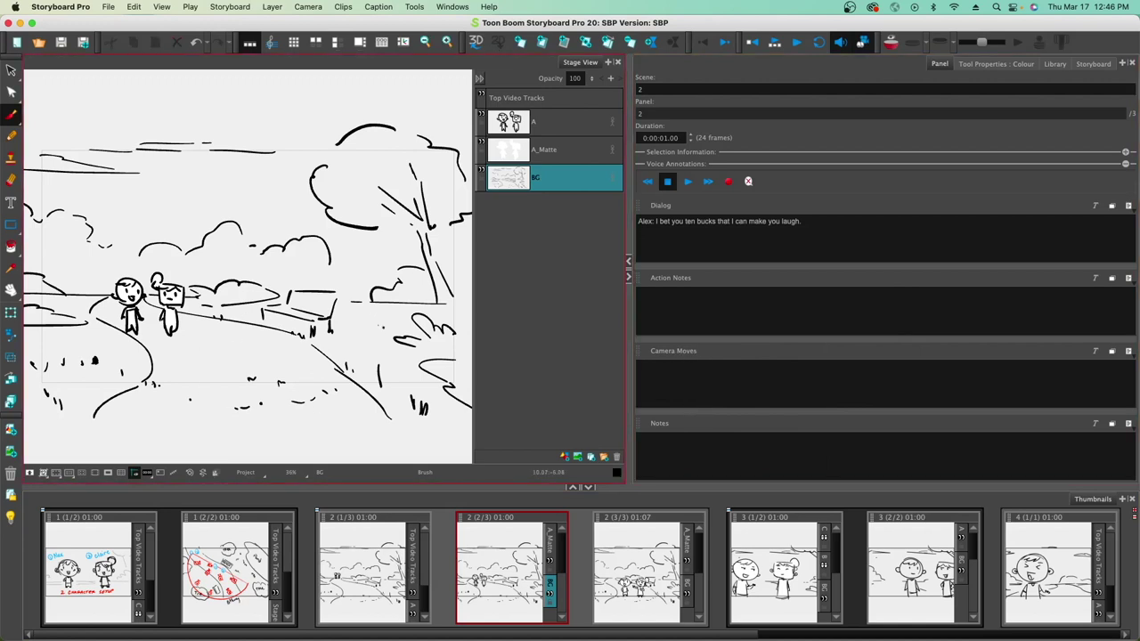
{"action": "left_click", "coordinate": [626, 586]}
{"action": "left_click", "coordinate": [793, 585]}
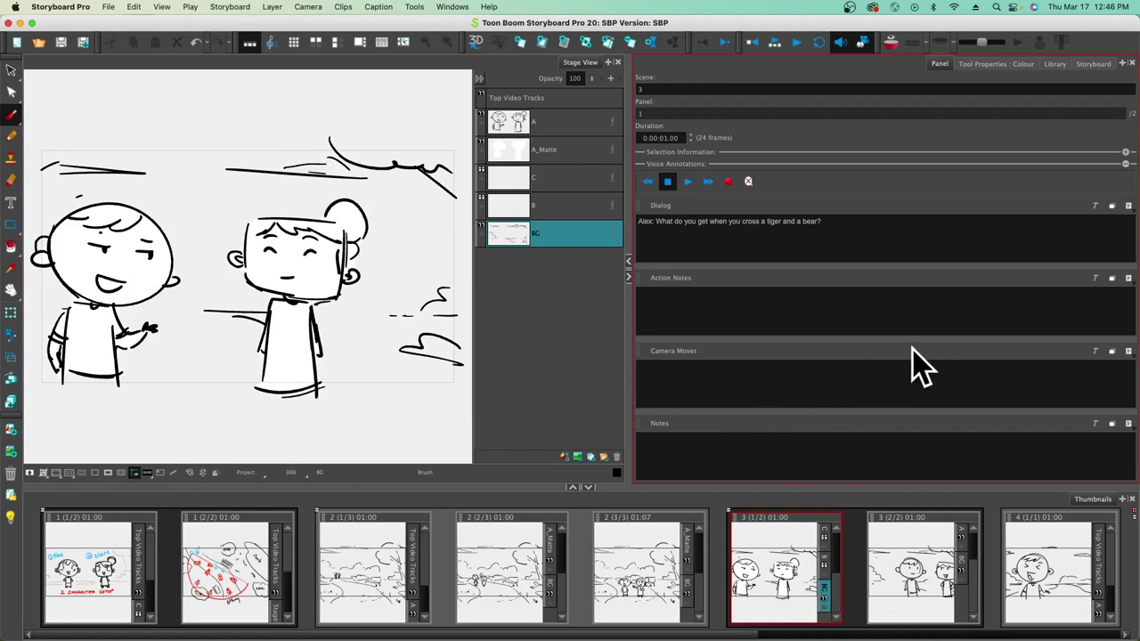
Step: Delete the Camera Moves caption field from the whole project
{"action": "left_click", "coordinate": [1128, 351]}
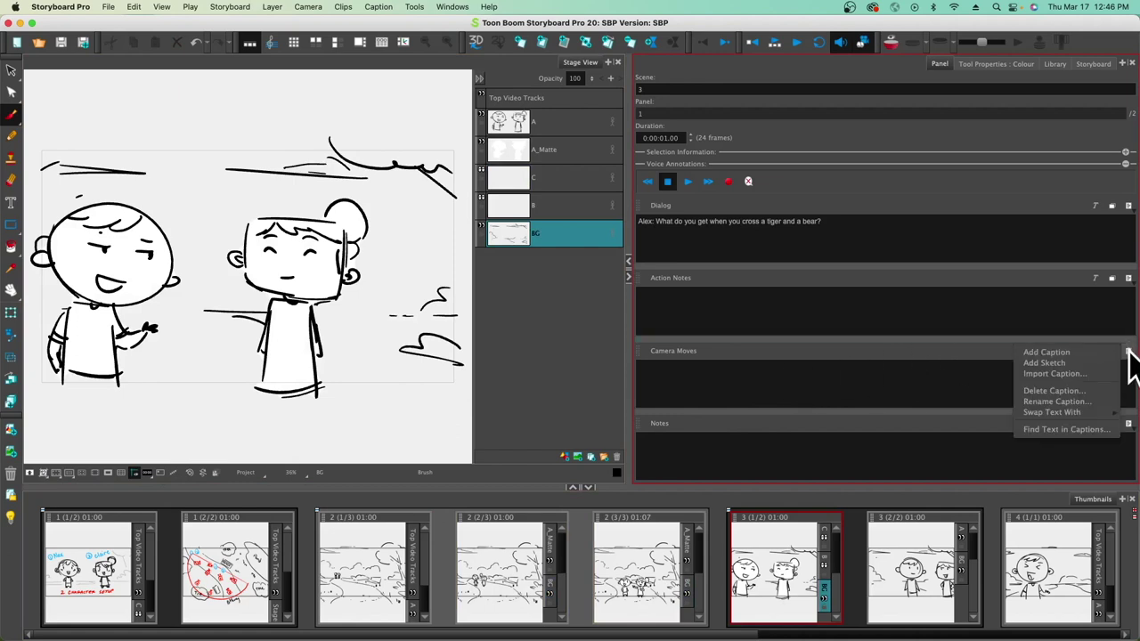
{"action": "left_click", "coordinate": [1053, 392]}
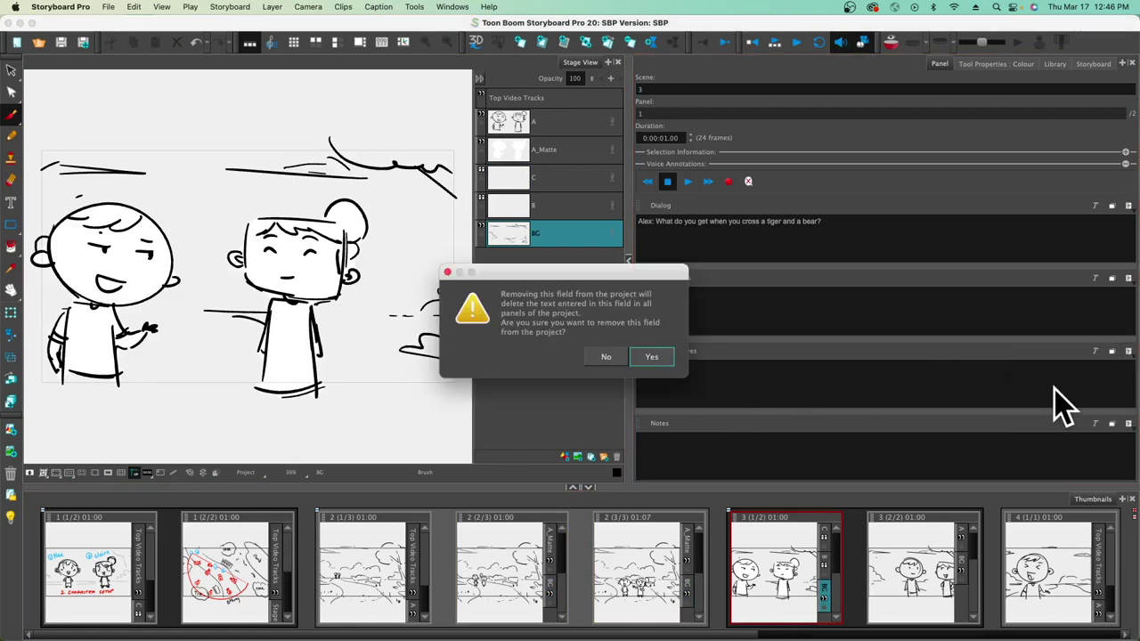
{"action": "left_click", "coordinate": [653, 358]}
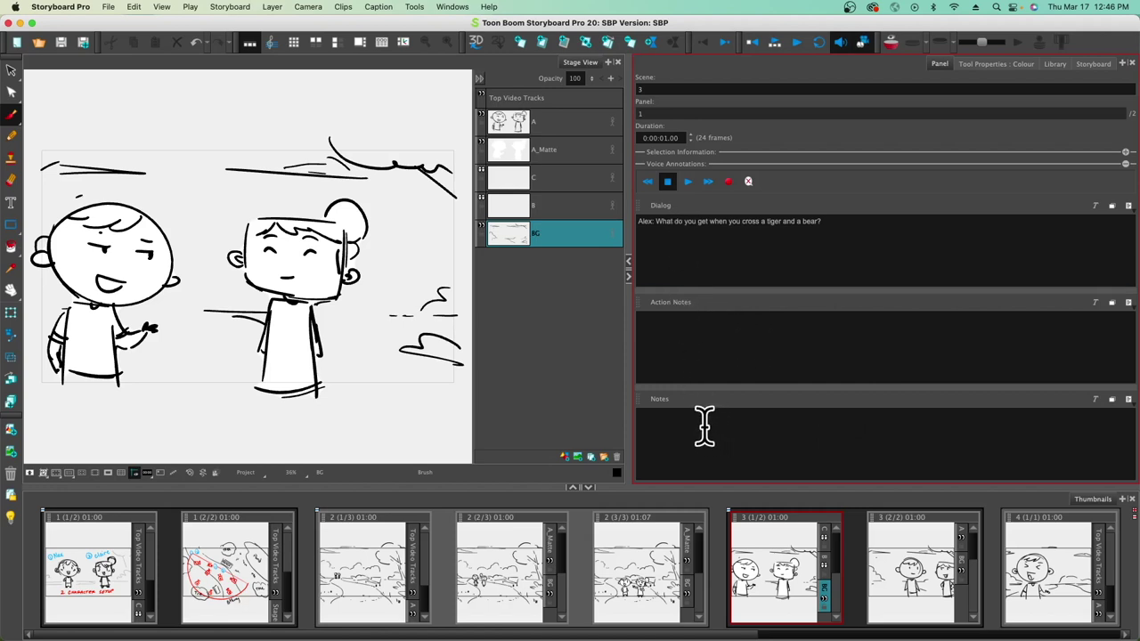
{"action": "left_click", "coordinate": [712, 269]}
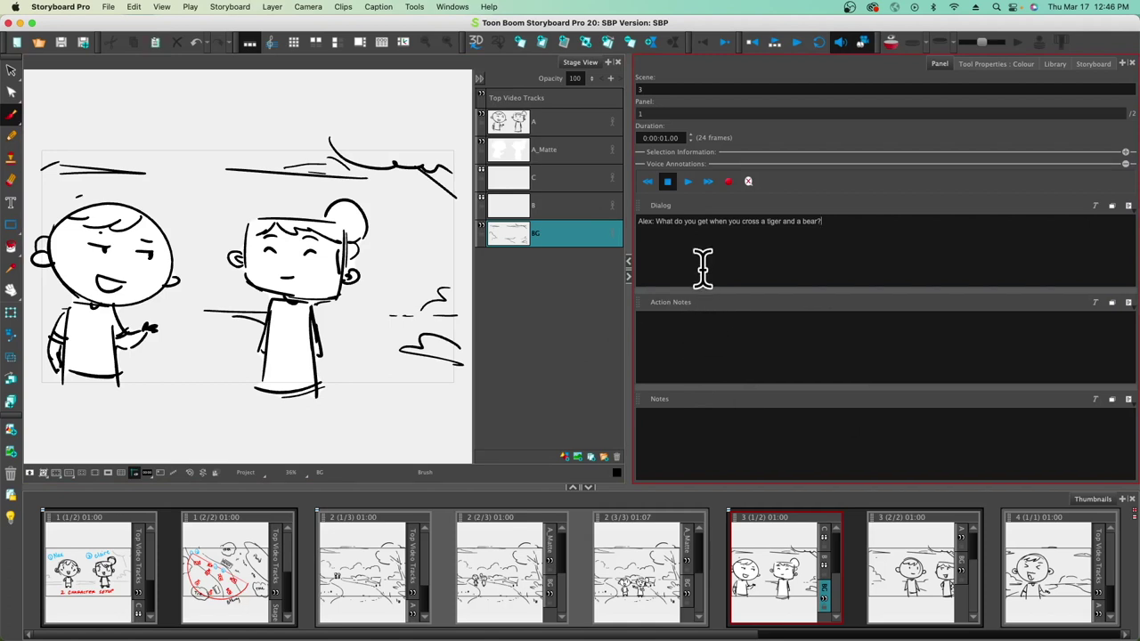
{"action": "left_click", "coordinate": [703, 340]}
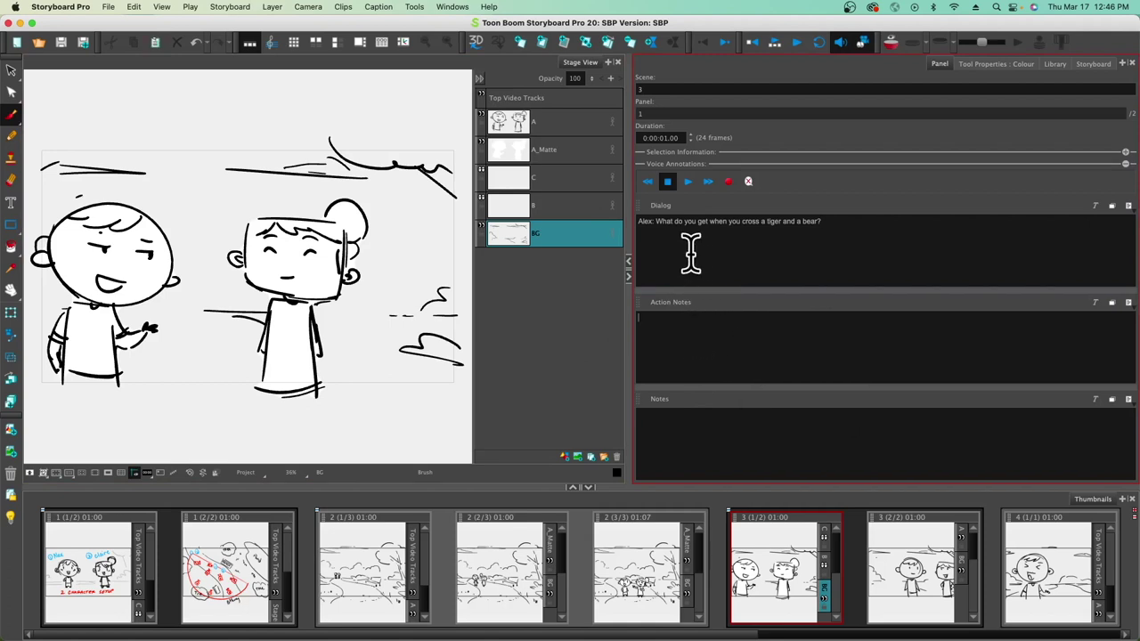
{"action": "left_click", "coordinate": [692, 354]}
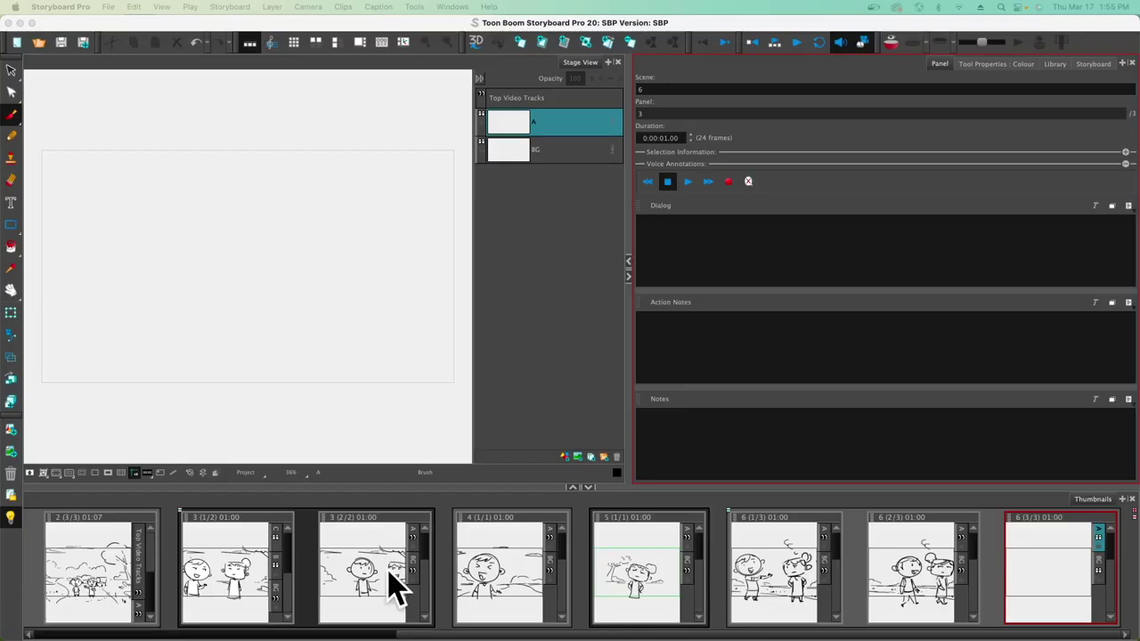
Step: Look through the drawn panels from scene 4 to scene 6, panel 2
{"action": "left_click", "coordinate": [473, 576]}
{"action": "left_click", "coordinate": [640, 574]}
{"action": "left_click", "coordinate": [758, 573]}
{"action": "left_click", "coordinate": [967, 585]}
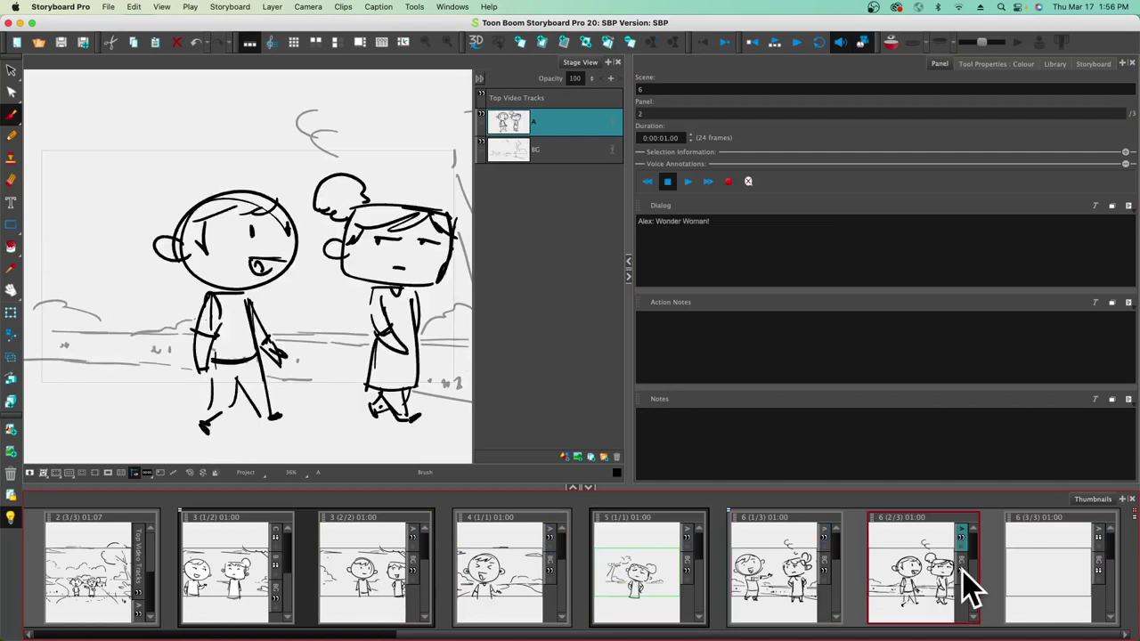
Step: Sketch a smiling boy with one raised arm on layer A of the blank scene 6, panel 3, using the Brush
{"action": "left_click", "coordinate": [1038, 598]}
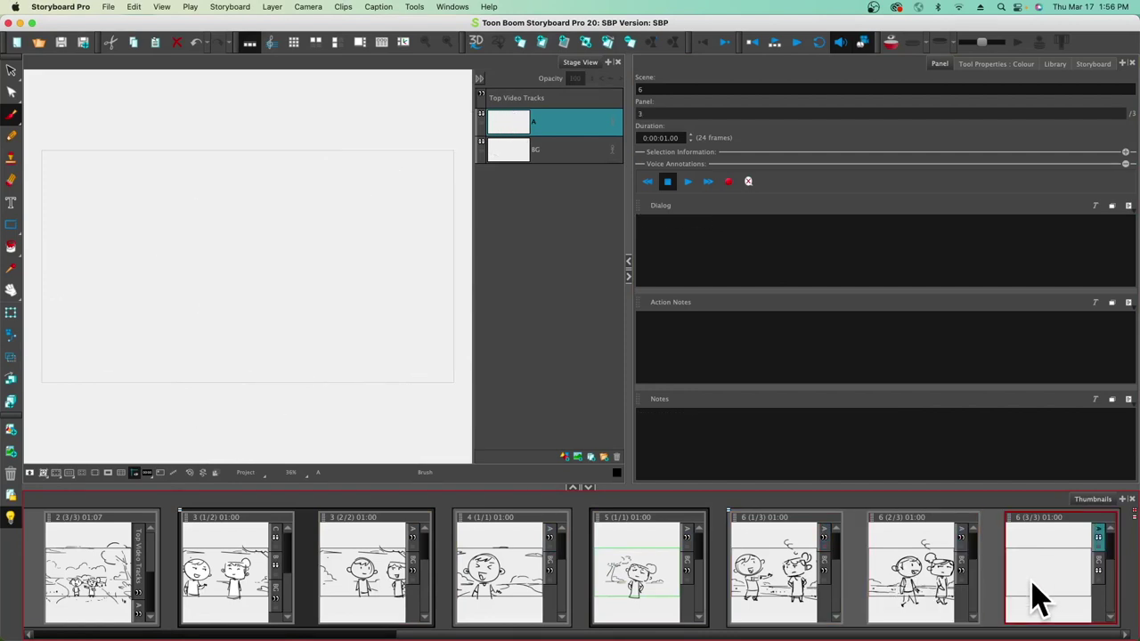
{"action": "mouse_move", "coordinate": [348, 189]}
{"action": "left_mouse_down"}
{"action": "mouse_move", "coordinate": [356, 184]}
{"action": "mouse_move", "coordinate": [268, 187]}
{"action": "left_mouse_up"}
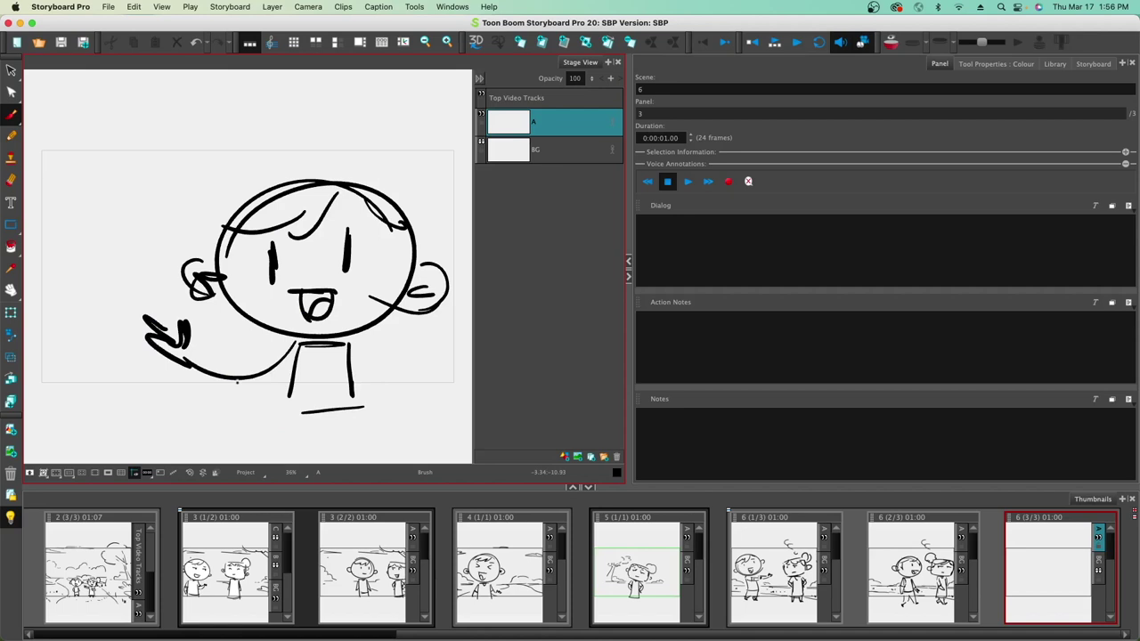
{"action": "left_click_drag", "start_coordinate": [237, 382], "coordinate": [290, 357]}
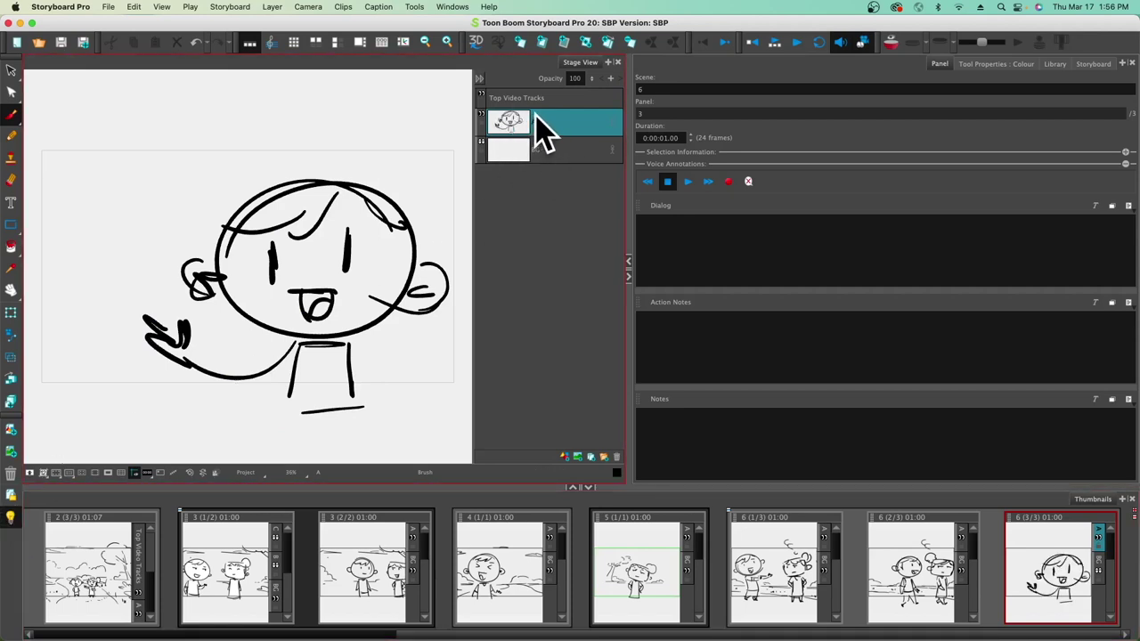
Step: Add a new layer above layer A and slightly shift the boy's fringe stroke on layer A with the Select tool
{"action": "left_click", "coordinate": [575, 457]}
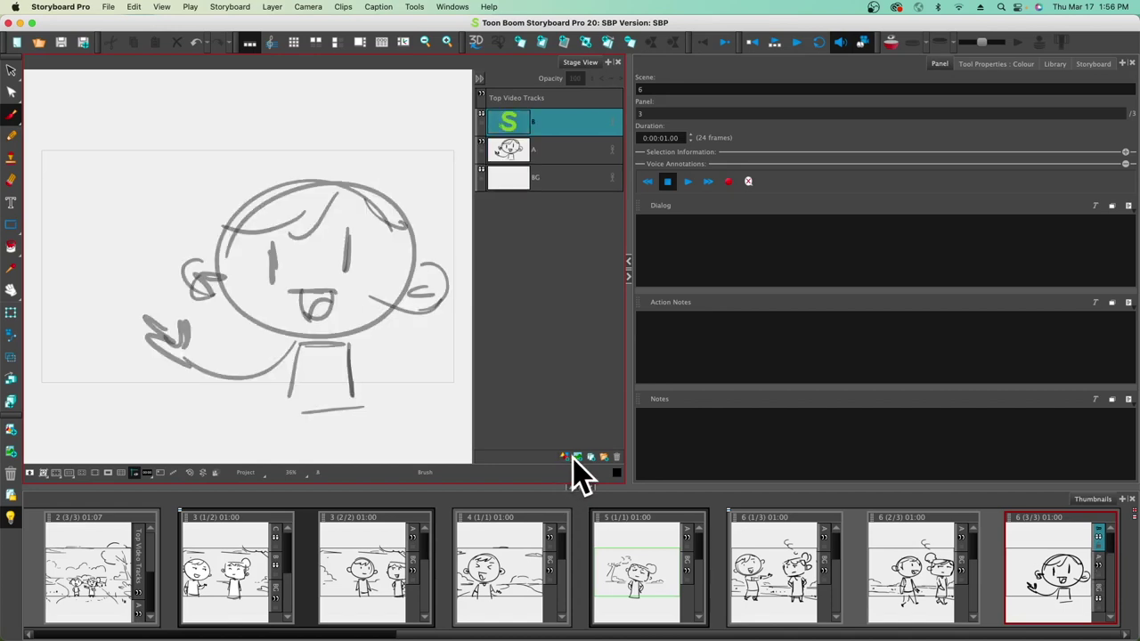
{"action": "left_click", "coordinate": [552, 149]}
{"action": "left_click", "coordinate": [10, 70]}
{"action": "mouse_move", "coordinate": [282, 165]}
{"action": "left_mouse_down"}
{"action": "mouse_move", "coordinate": [192, 392]}
{"action": "mouse_move", "coordinate": [292, 445]}
{"action": "mouse_move", "coordinate": [88, 218]}
{"action": "left_mouse_up"}
{"action": "left_click", "coordinate": [239, 229]}
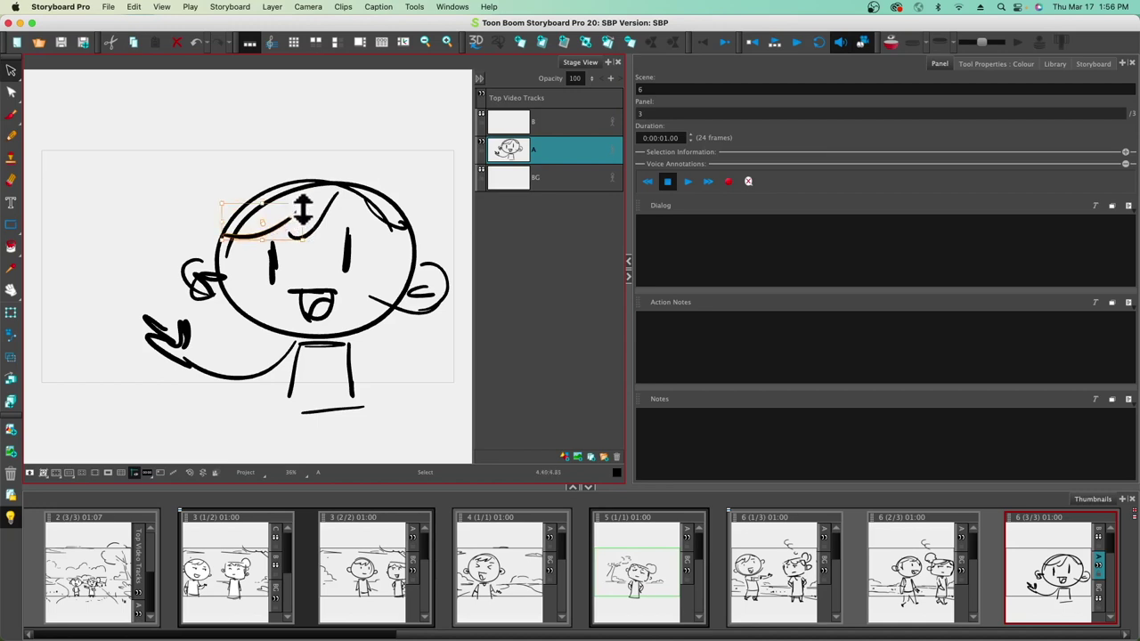
{"action": "left_click_drag", "start_coordinate": [245, 238], "coordinate": [252, 238]}
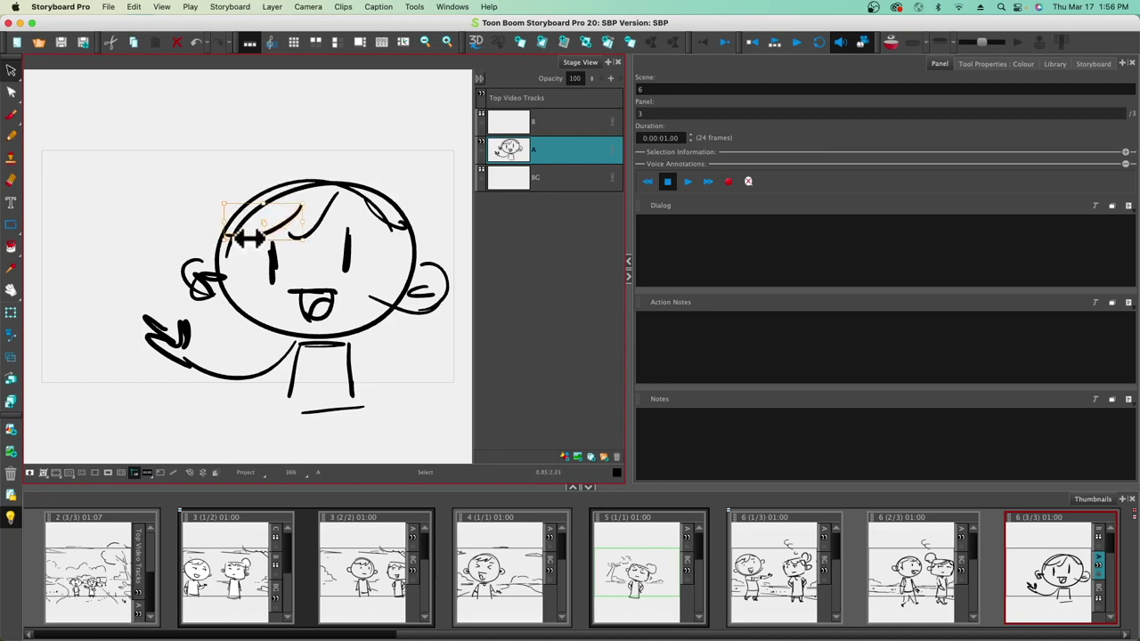
Step: Trace a refined version of the boy on layer B with the Brush and hide the rough sketch on layer A
{"action": "left_click", "coordinate": [534, 124]}
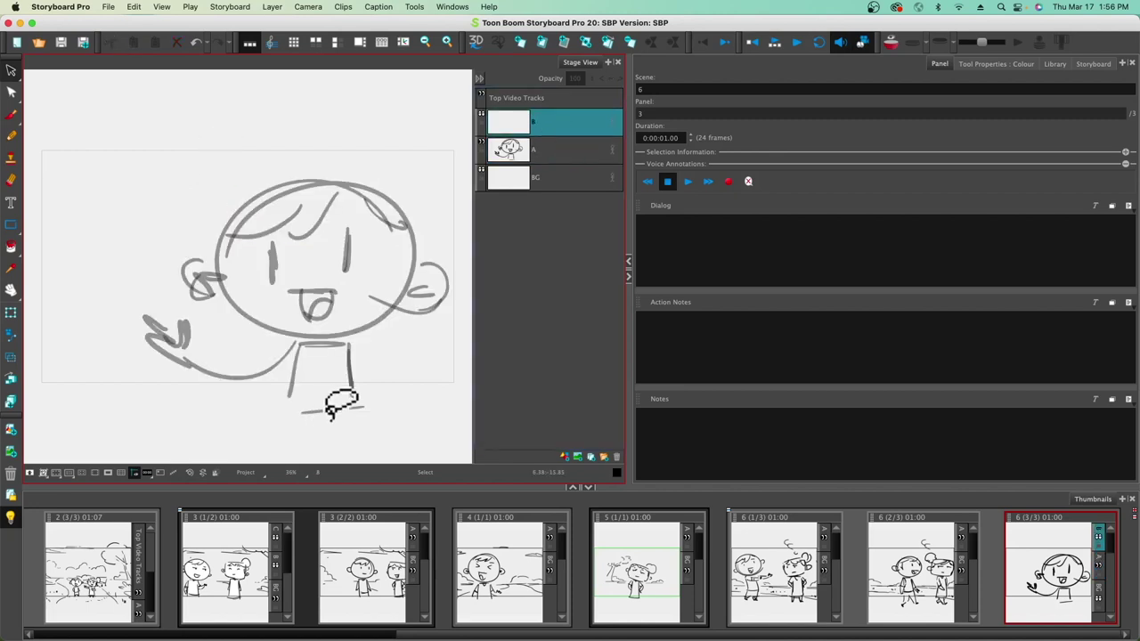
{"action": "left_click", "coordinate": [10, 114]}
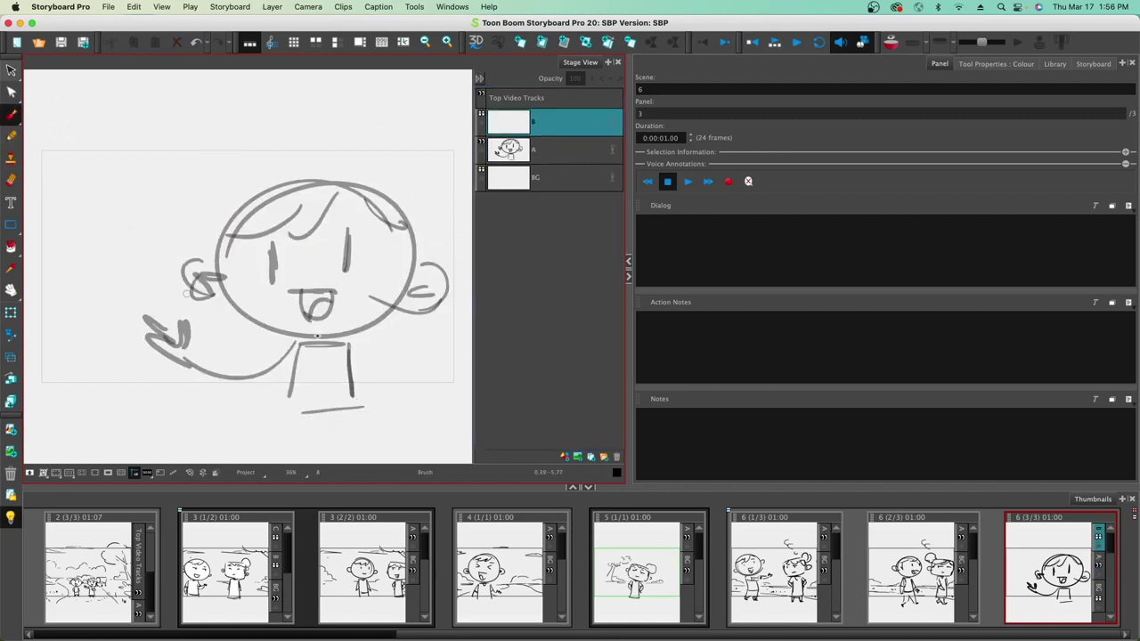
{"action": "mouse_move", "coordinate": [226, 227]}
{"action": "left_mouse_down"}
{"action": "mouse_move", "coordinate": [259, 189]}
{"action": "mouse_move", "coordinate": [348, 215]}
{"action": "left_mouse_up"}
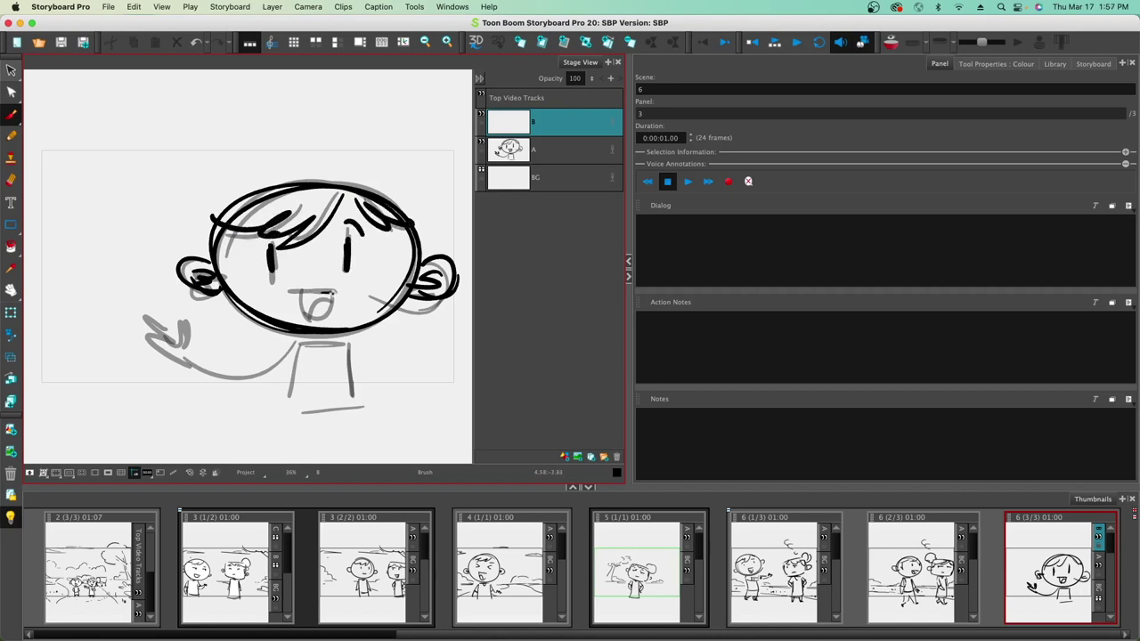
{"action": "left_click_drag", "start_coordinate": [329, 306], "coordinate": [311, 319]}
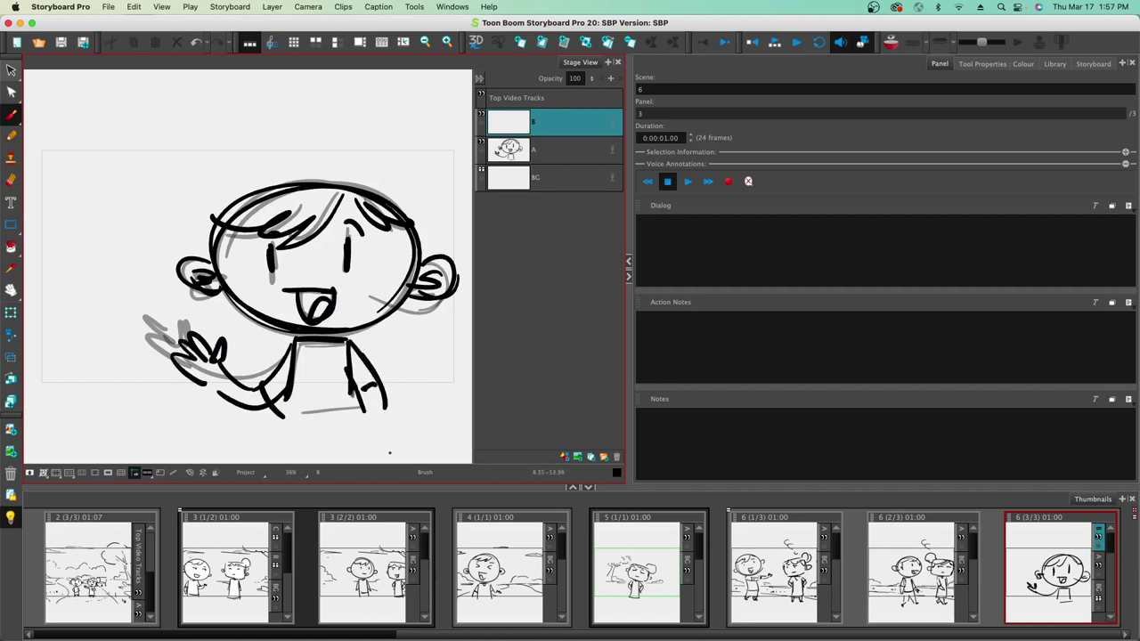
{"action": "key", "text": "ctrl+v"}
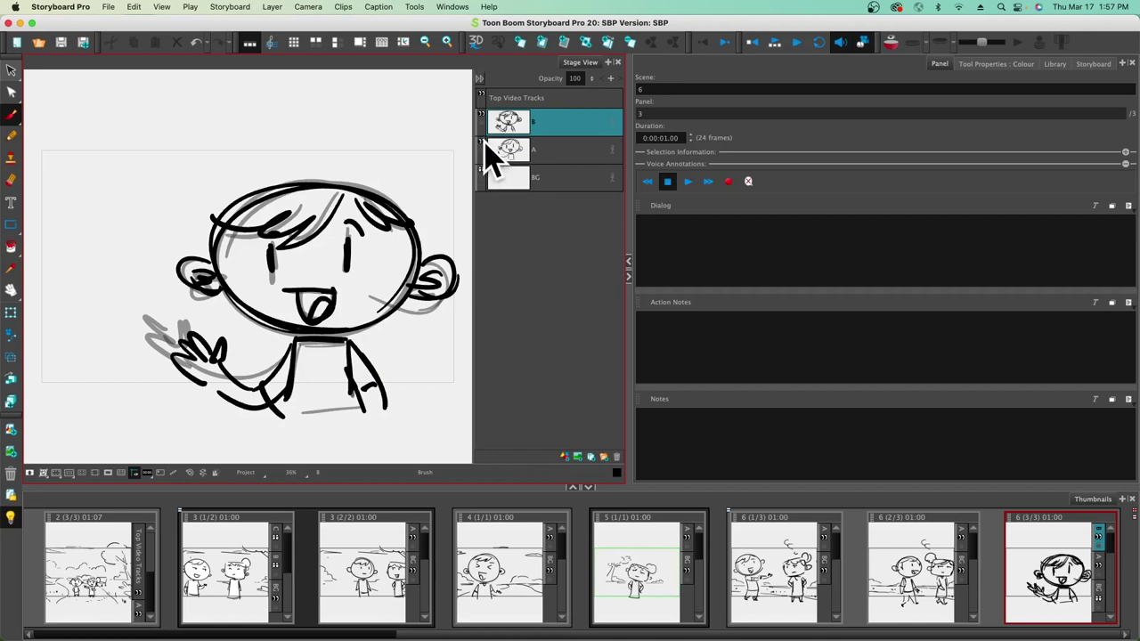
{"action": "left_click", "coordinate": [481, 143]}
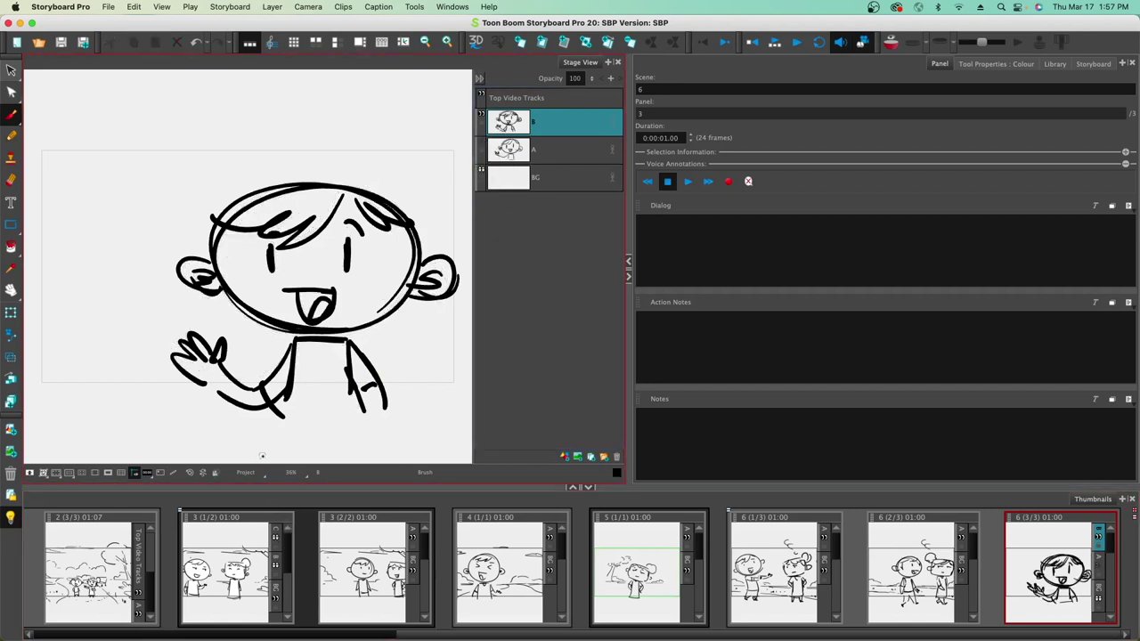
Step: Add four new vector layers between layers A and B and select the uppermost one, F
{"action": "left_click", "coordinate": [552, 150]}
{"action": "left_click", "coordinate": [550, 125]}
{"action": "left_click", "coordinate": [542, 150]}
{"action": "left_click", "coordinate": [542, 127]}
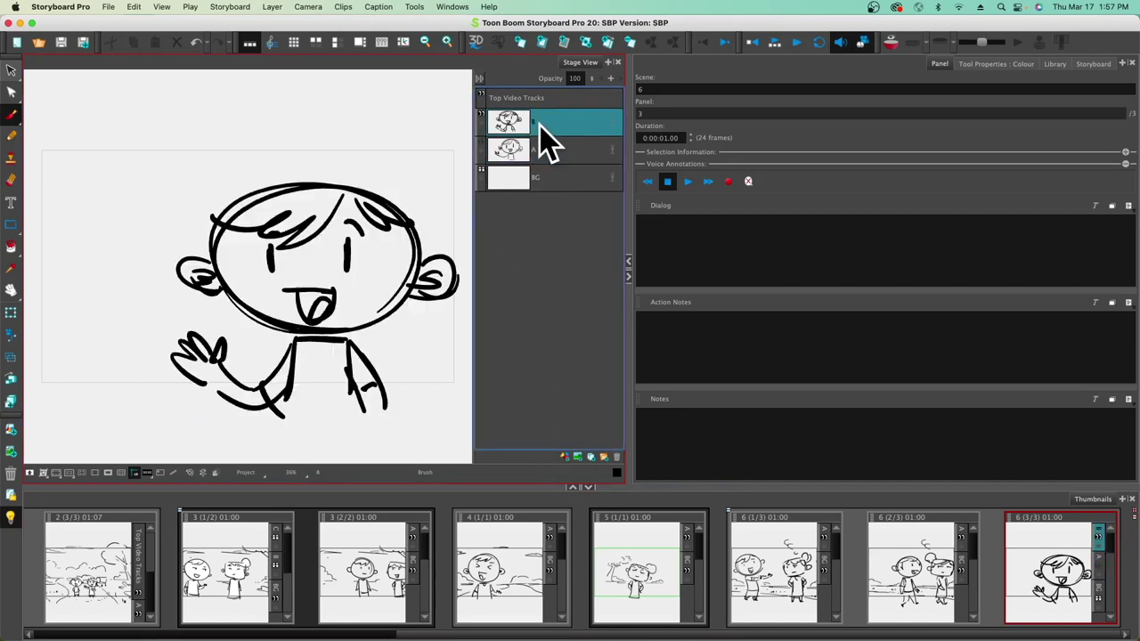
{"action": "left_click", "coordinate": [563, 456]}
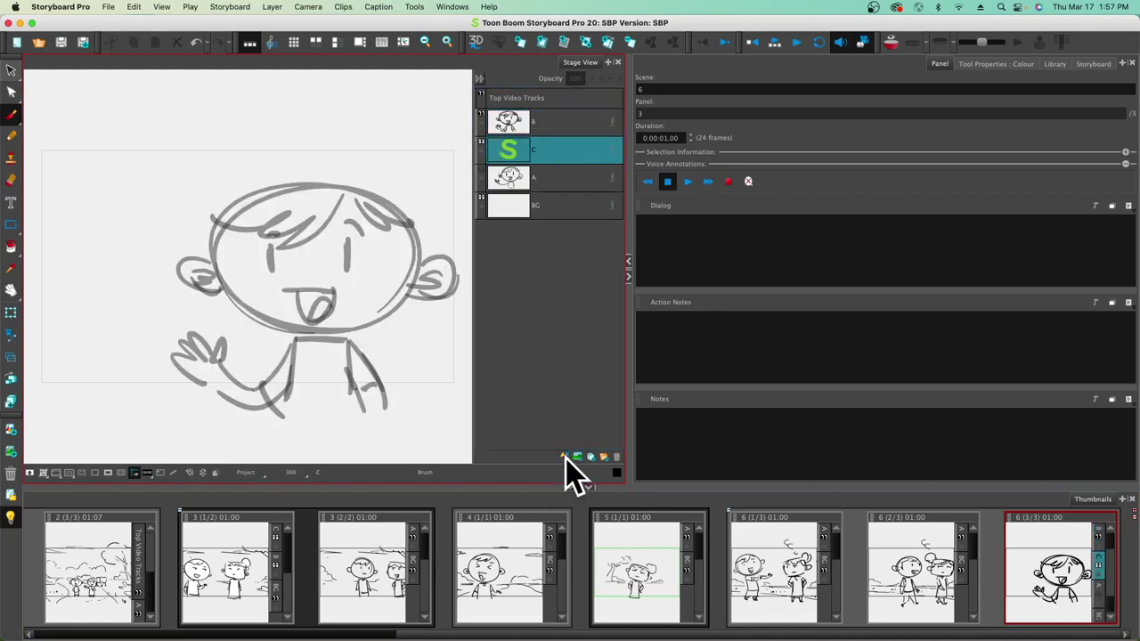
{"action": "left_click", "coordinate": [564, 457]}
{"action": "left_click", "coordinate": [563, 457]}
{"action": "left_click", "coordinate": [563, 457]}
{"action": "left_click", "coordinate": [544, 159]}
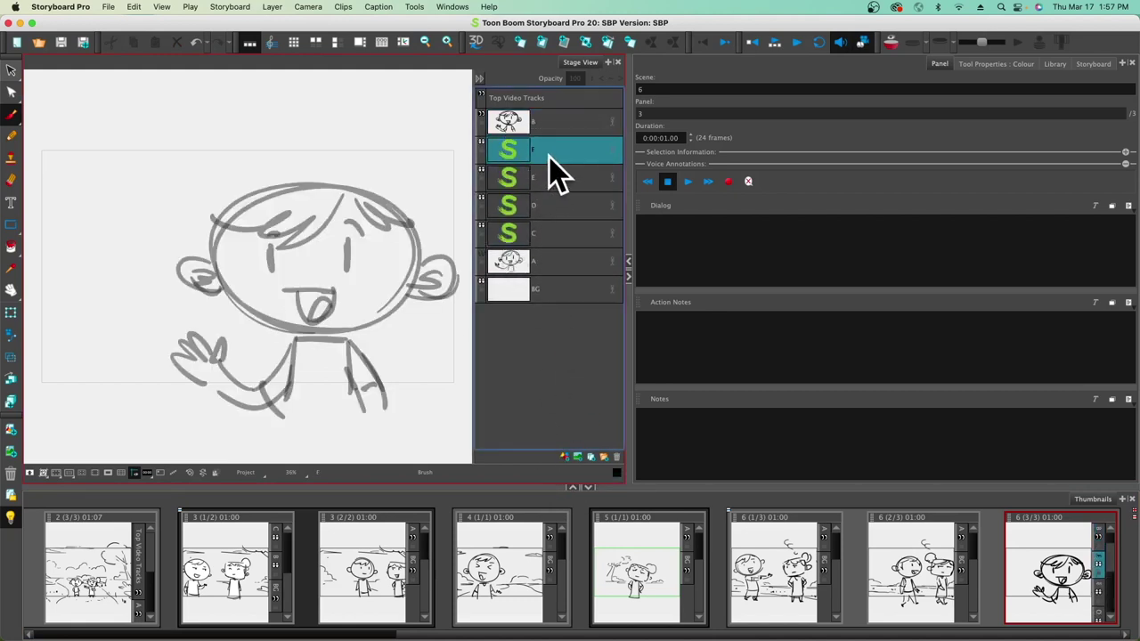
Step: Paint the boy's shirt and sleeves on layer F with the red swatch
{"action": "left_click", "coordinate": [989, 65]}
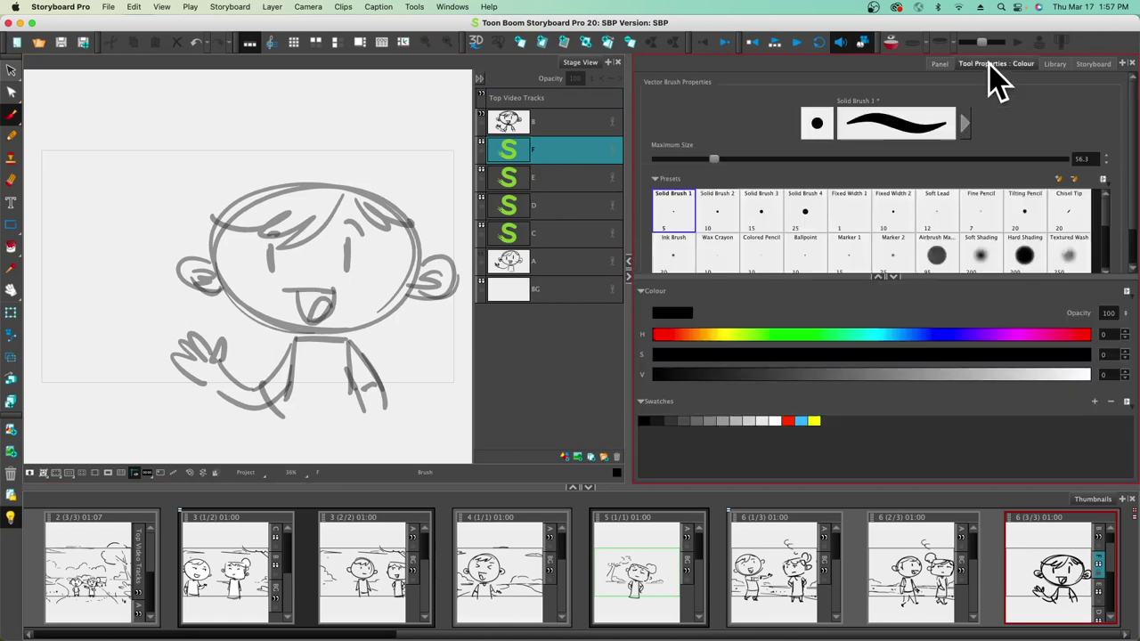
{"action": "left_click", "coordinate": [787, 420]}
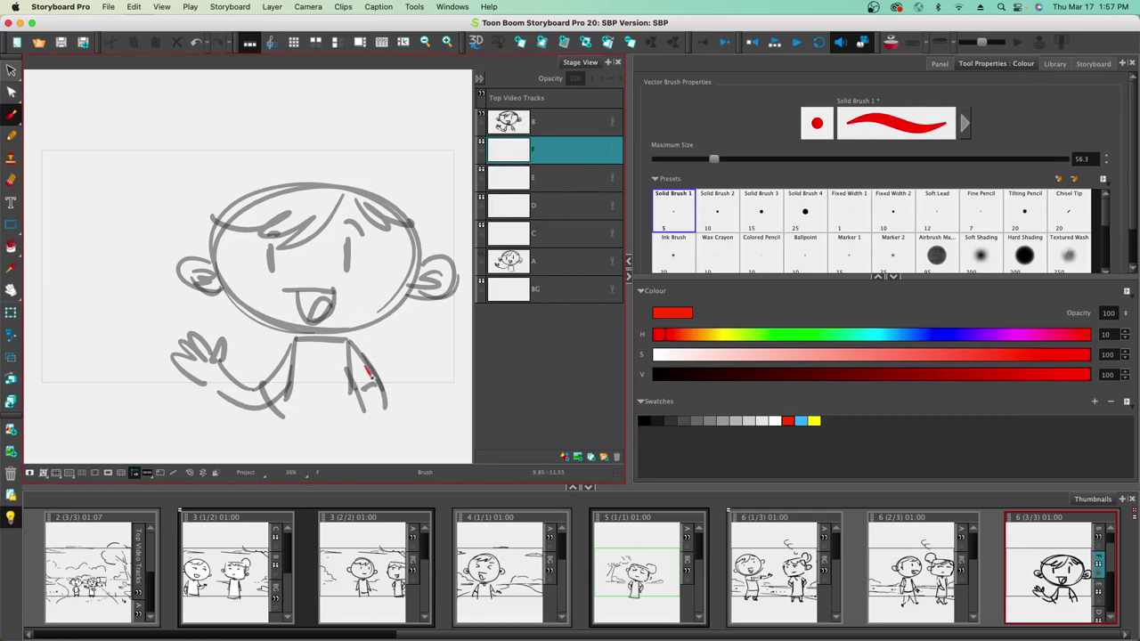
{"action": "left_click_drag", "start_coordinate": [358, 384], "coordinate": [303, 348]}
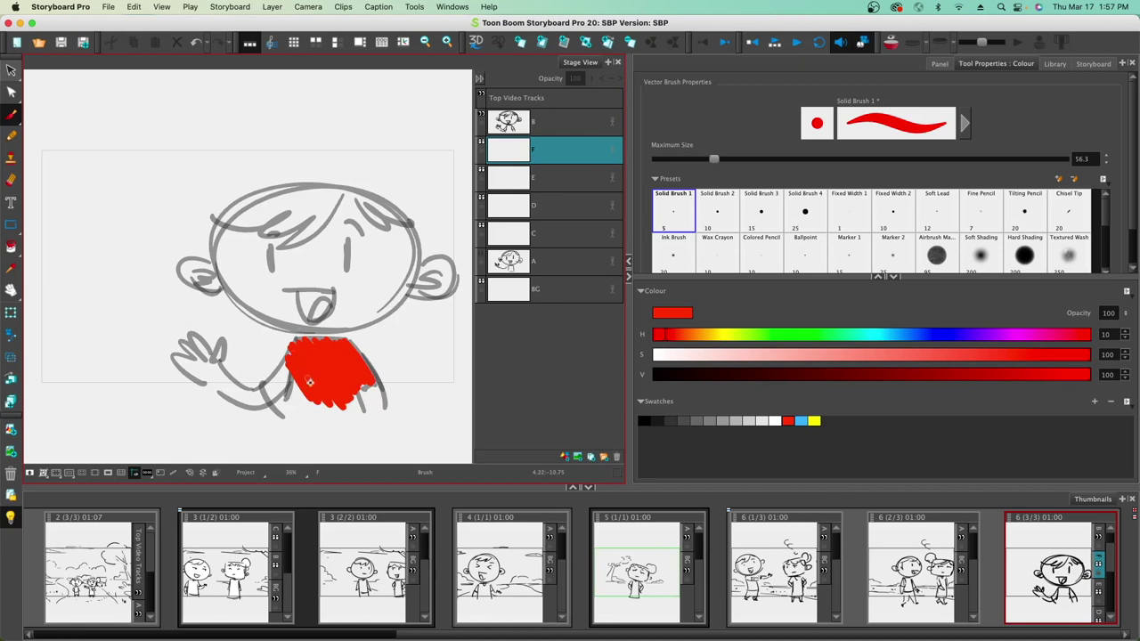
{"action": "left_click_drag", "start_coordinate": [270, 397], "coordinate": [343, 356]}
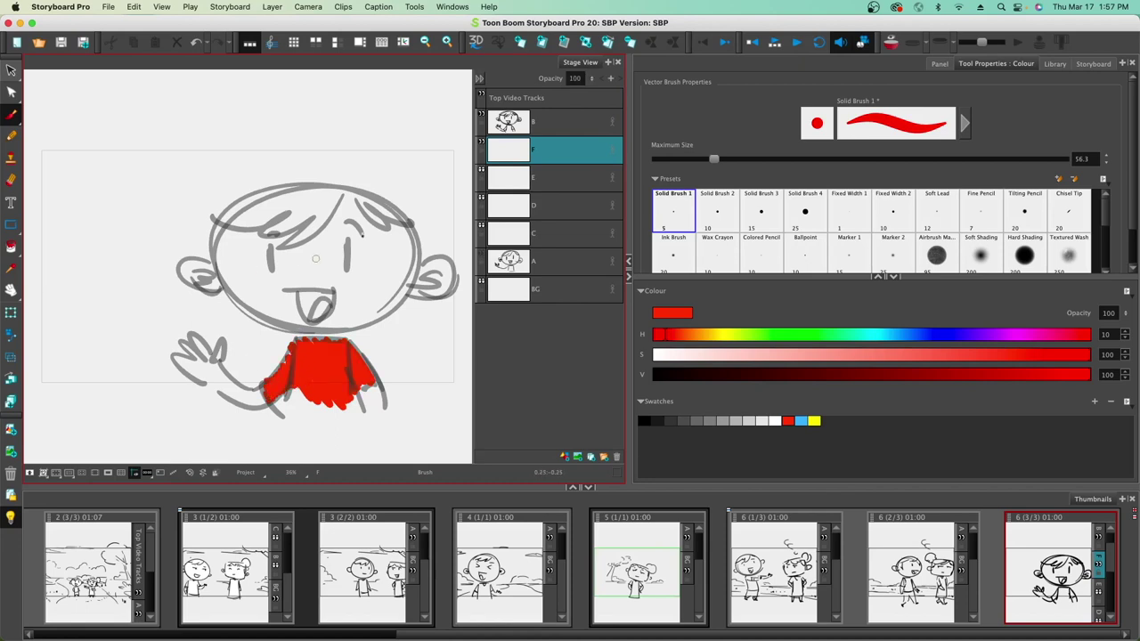
Step: Paint the boy's hair light blue, his tongue red and the inside of his mouth grey on layer F
{"action": "left_click", "coordinate": [799, 420]}
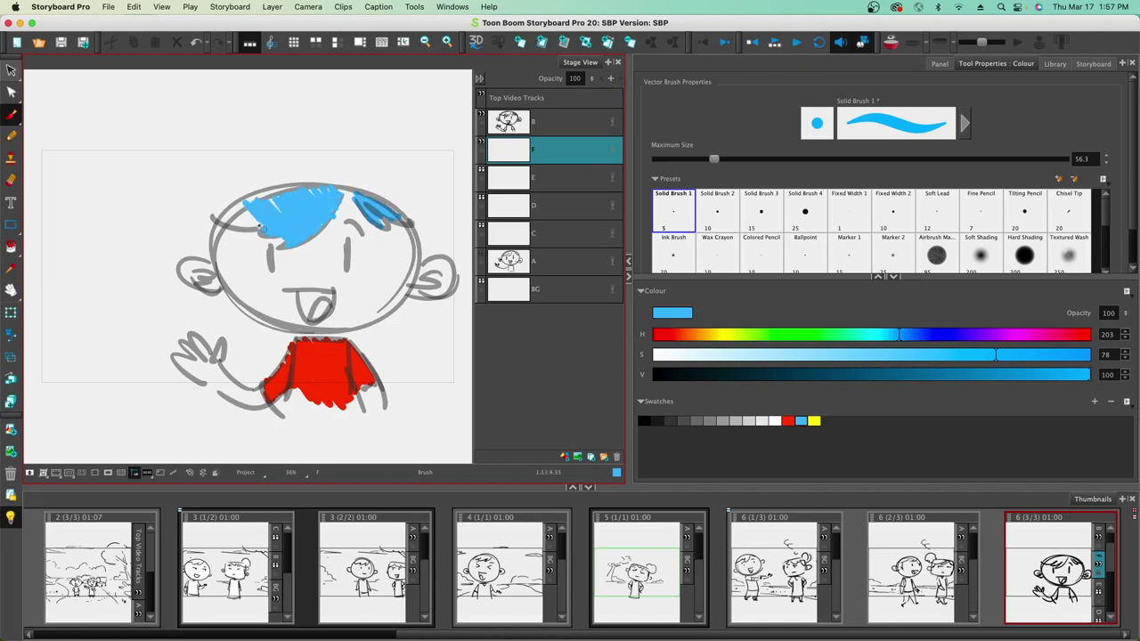
{"action": "left_click_drag", "start_coordinate": [227, 218], "coordinate": [334, 228]}
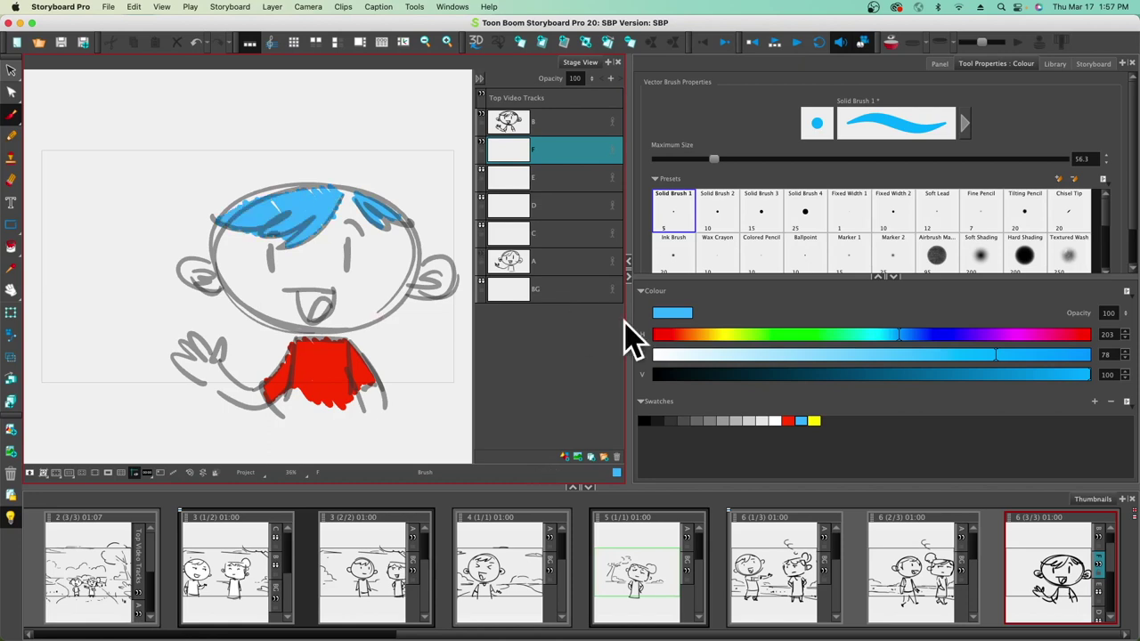
{"action": "left_click", "coordinate": [788, 420]}
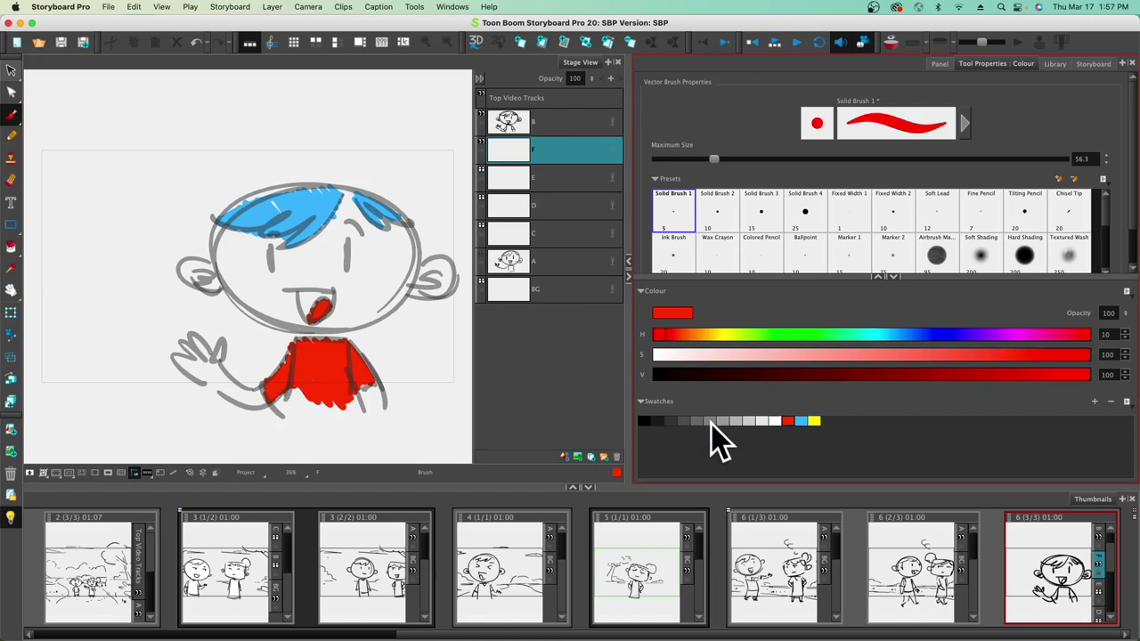
{"action": "left_click", "coordinate": [710, 420]}
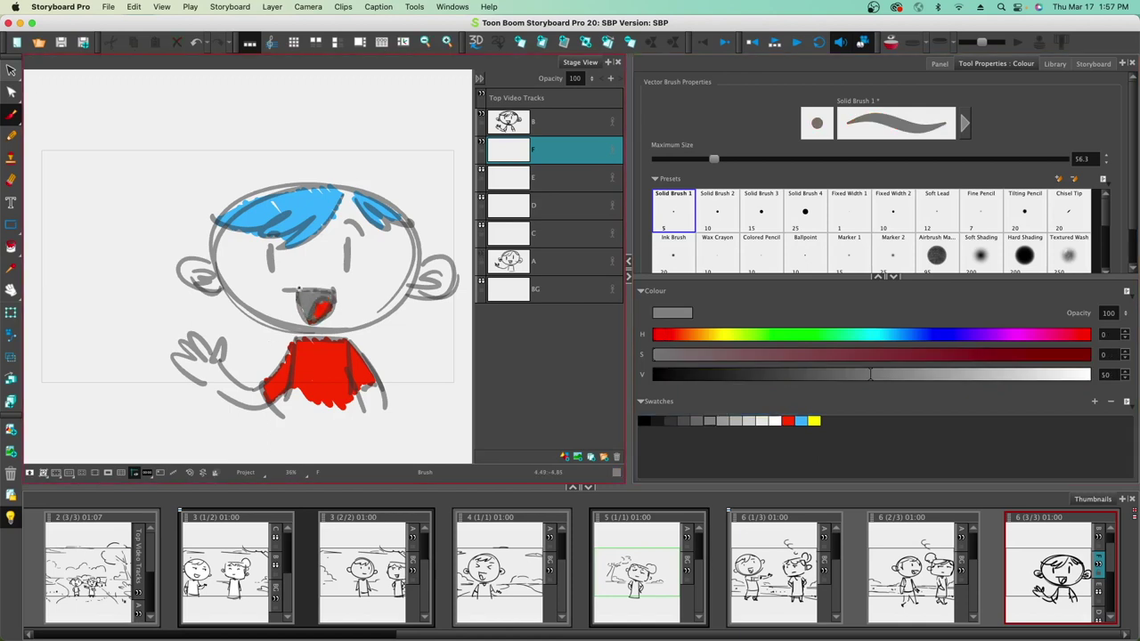
Step: Toggle the light table to compare the views and leave it off so the line art shows at full strength
{"action": "left_click", "coordinate": [13, 522]}
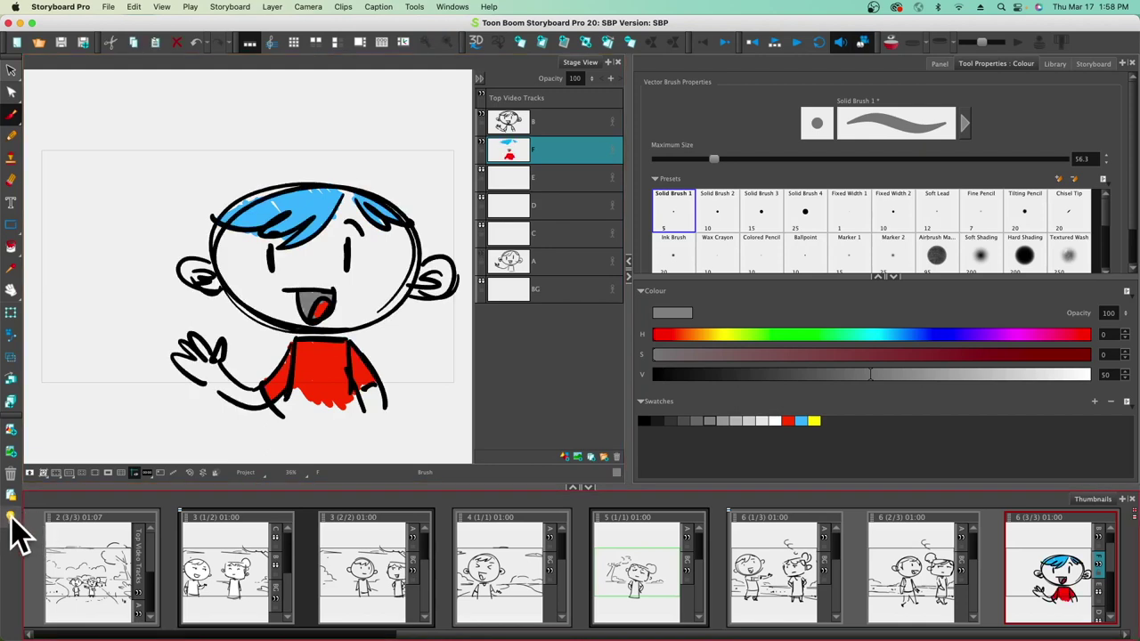
{"action": "left_click", "coordinate": [11, 520]}
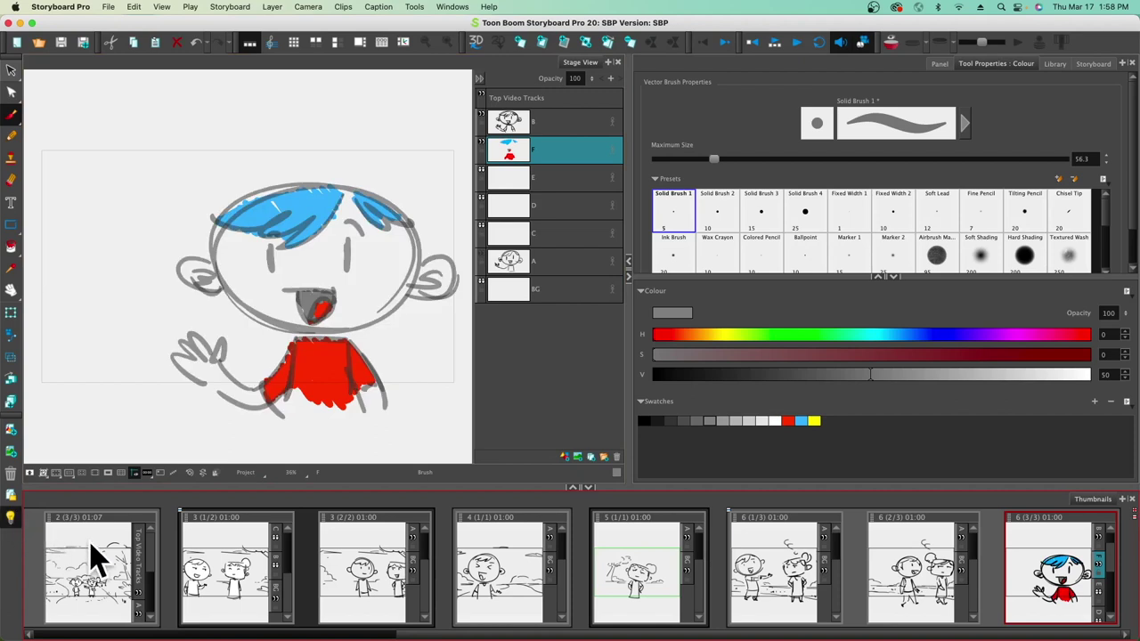
{"action": "left_click", "coordinate": [16, 524]}
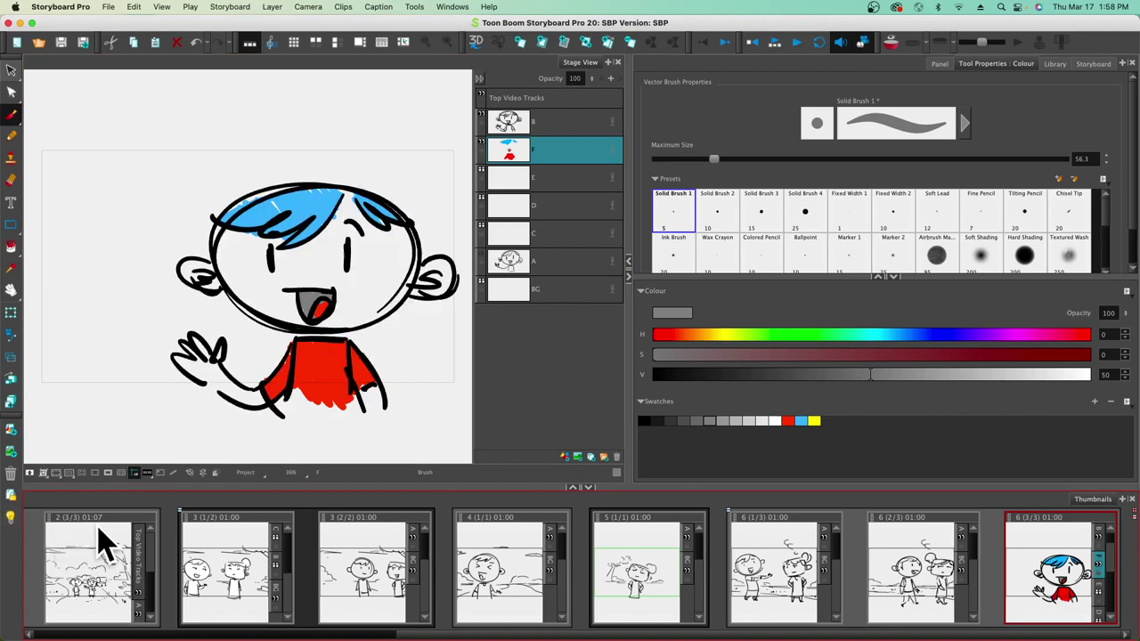
Step: Delete the empty layers E, D and C
{"action": "left_click", "coordinate": [545, 181]}
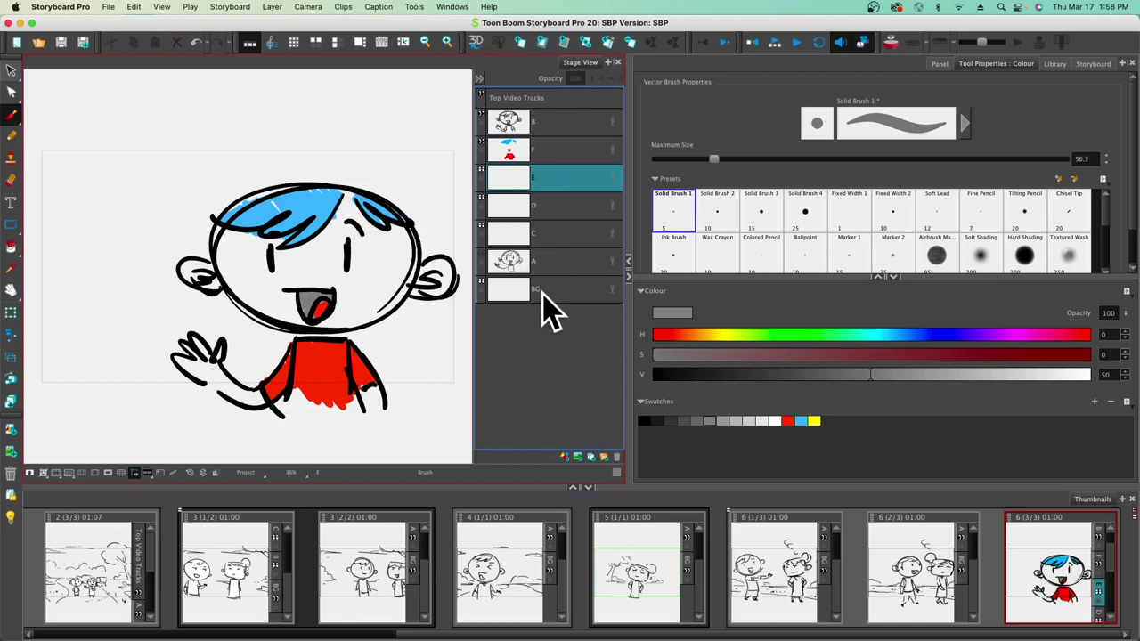
{"action": "left_click", "coordinate": [618, 459]}
{"action": "left_click", "coordinate": [618, 458]}
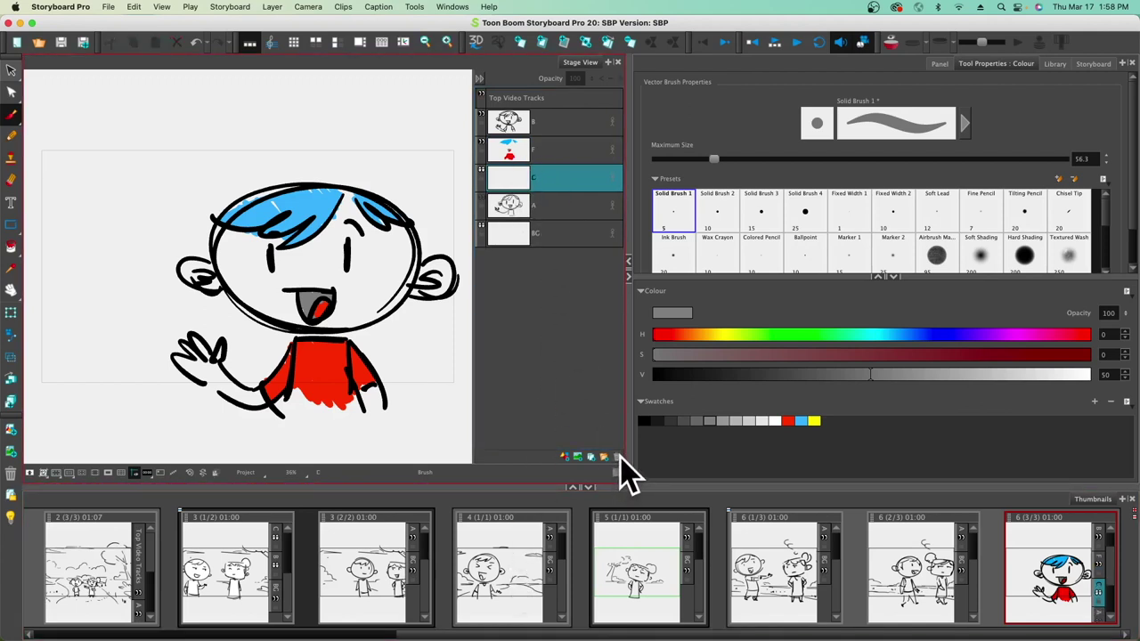
{"action": "left_click", "coordinate": [618, 459]}
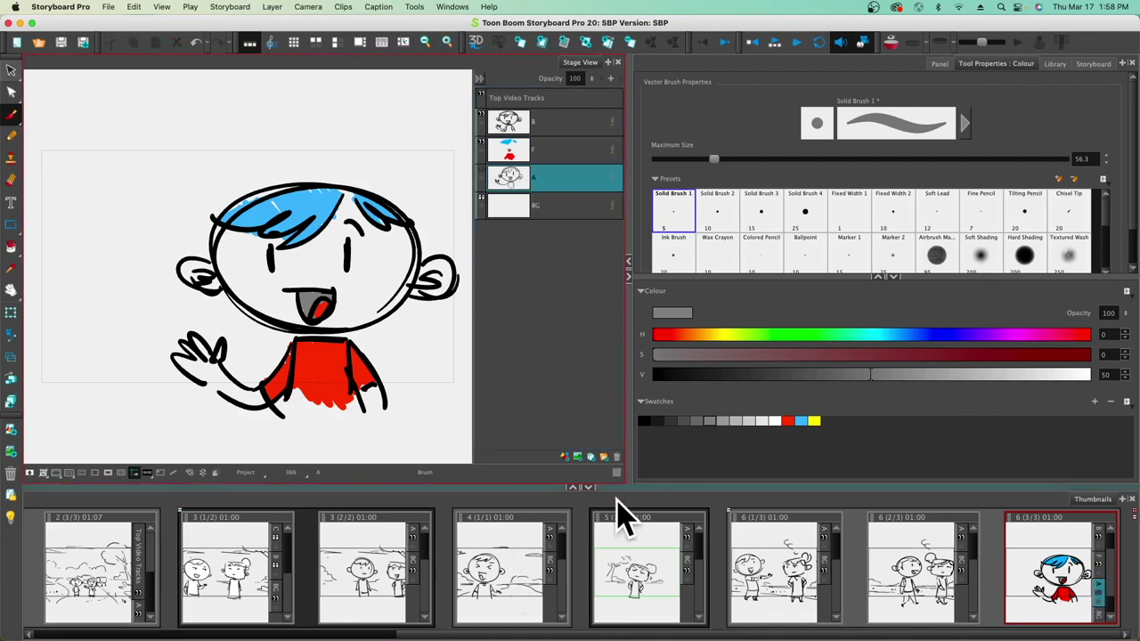
Step: Duplicate the line-art layer B and colour layer F together, and hide both originals
{"action": "left_click", "coordinate": [550, 129]}
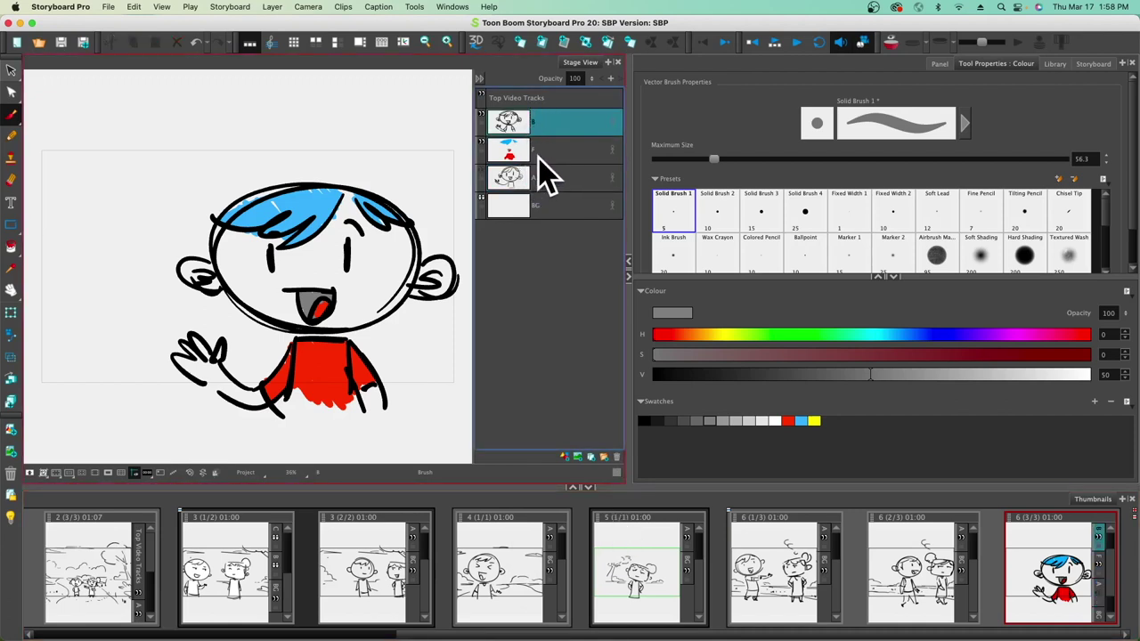
{"action": "left_click", "coordinate": [547, 150], "text": "shift"}
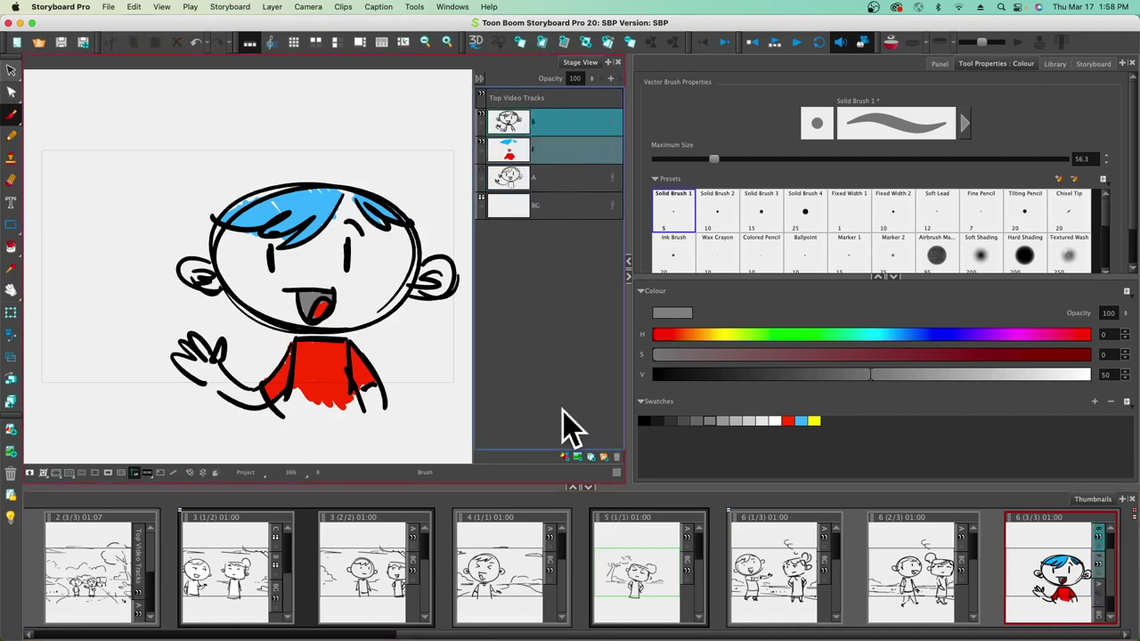
{"action": "left_click", "coordinate": [589, 458]}
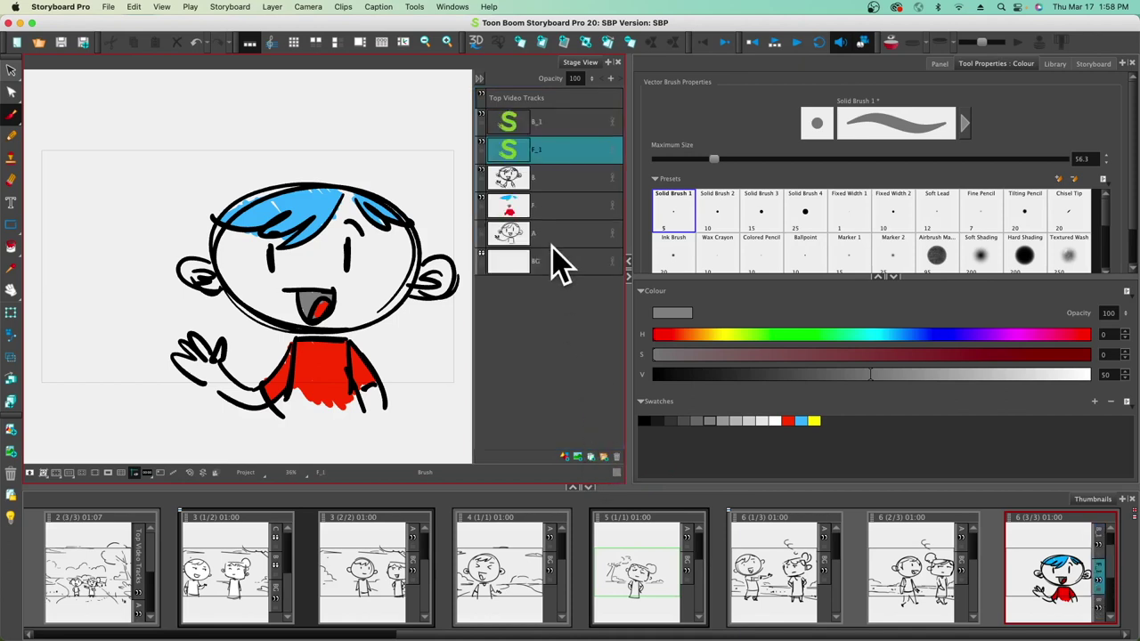
{"action": "left_click", "coordinate": [482, 171]}
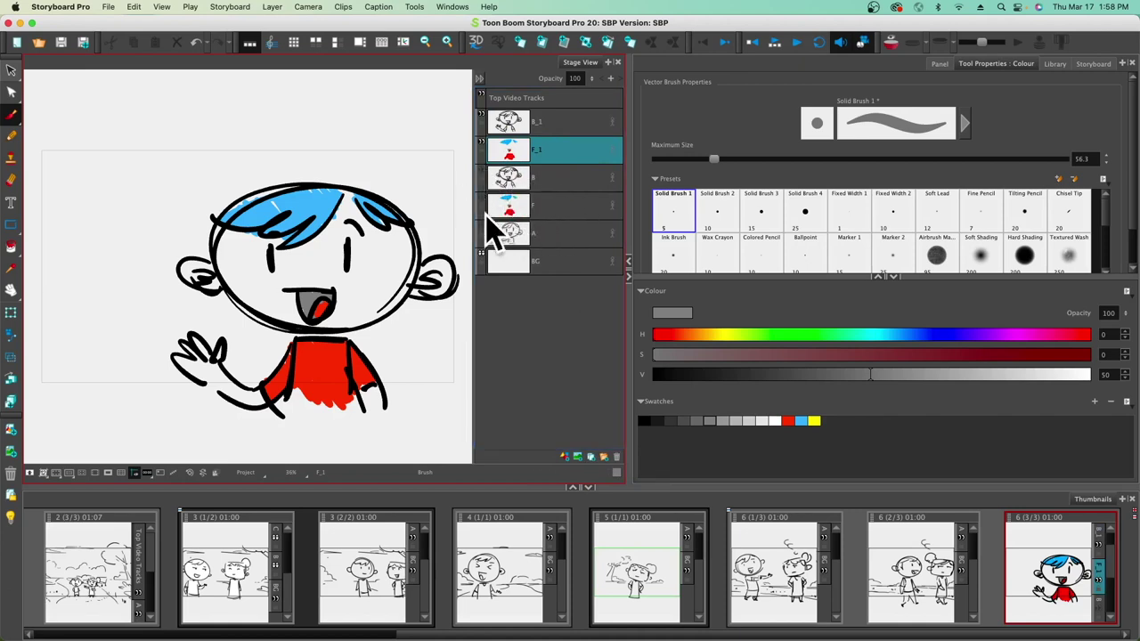
Step: Stretch the boy taller on the duplicated layers B_1 and F_1 together and shift him slightly down and left
{"action": "left_click", "coordinate": [540, 134]}
{"action": "left_click", "coordinate": [538, 152]}
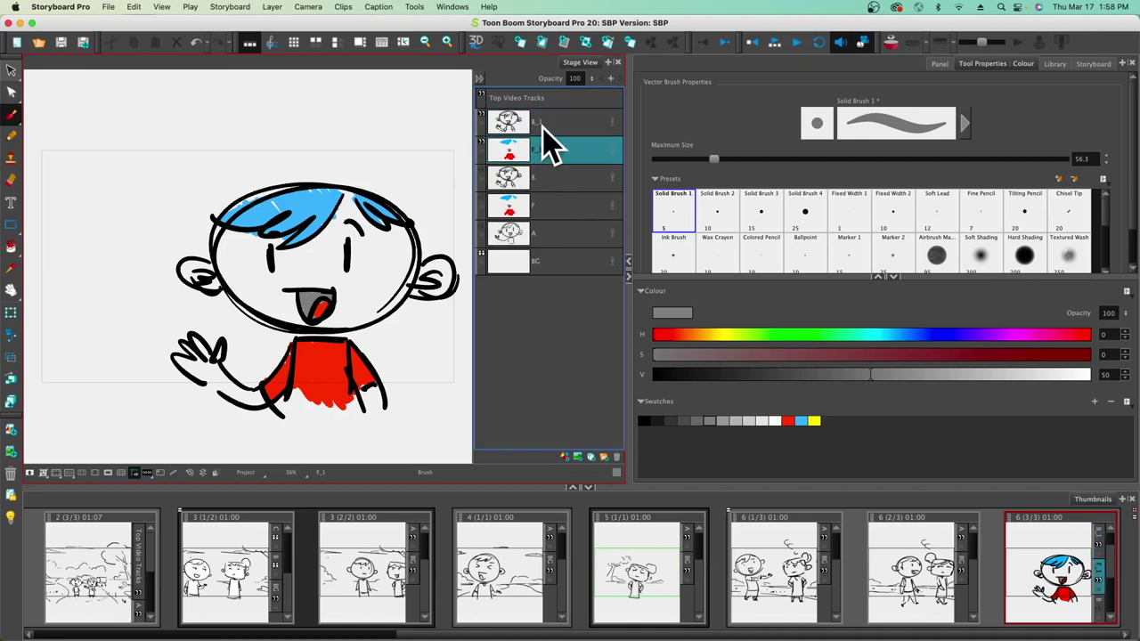
{"action": "left_click", "coordinate": [543, 134]}
{"action": "left_click", "coordinate": [545, 151], "text": "shift"}
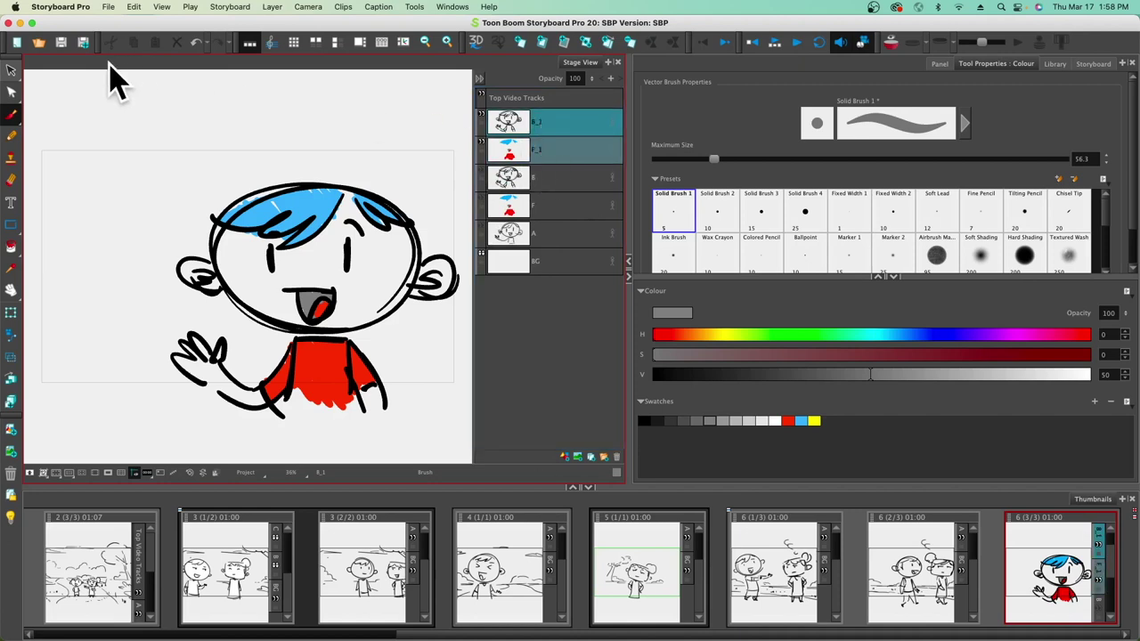
{"action": "left_click", "coordinate": [11, 69]}
{"action": "mouse_move", "coordinate": [305, 191]}
{"action": "left_mouse_down"}
{"action": "mouse_move", "coordinate": [94, 270]}
{"action": "mouse_move", "coordinate": [178, 181]}
{"action": "mouse_move", "coordinate": [110, 125]}
{"action": "mouse_move", "coordinate": [150, 116]}
{"action": "mouse_move", "coordinate": [167, 89]}
{"action": "left_mouse_up"}
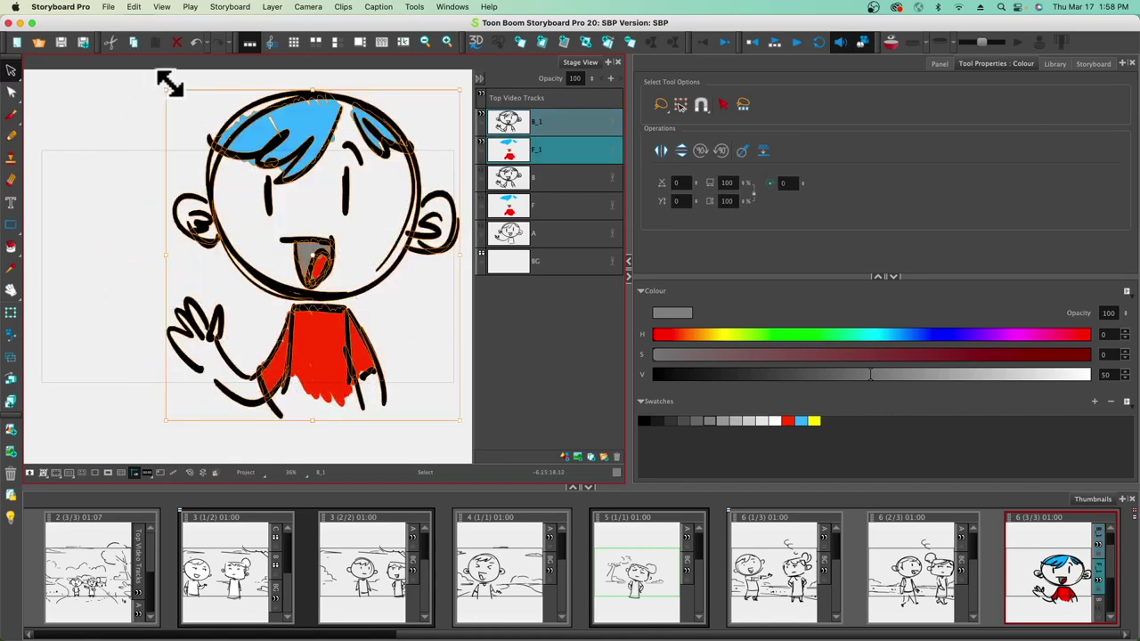
{"action": "mouse_move", "coordinate": [263, 130]}
{"action": "left_mouse_down"}
{"action": "mouse_move", "coordinate": [267, 164]}
{"action": "mouse_move", "coordinate": [252, 145]}
{"action": "left_mouse_up"}
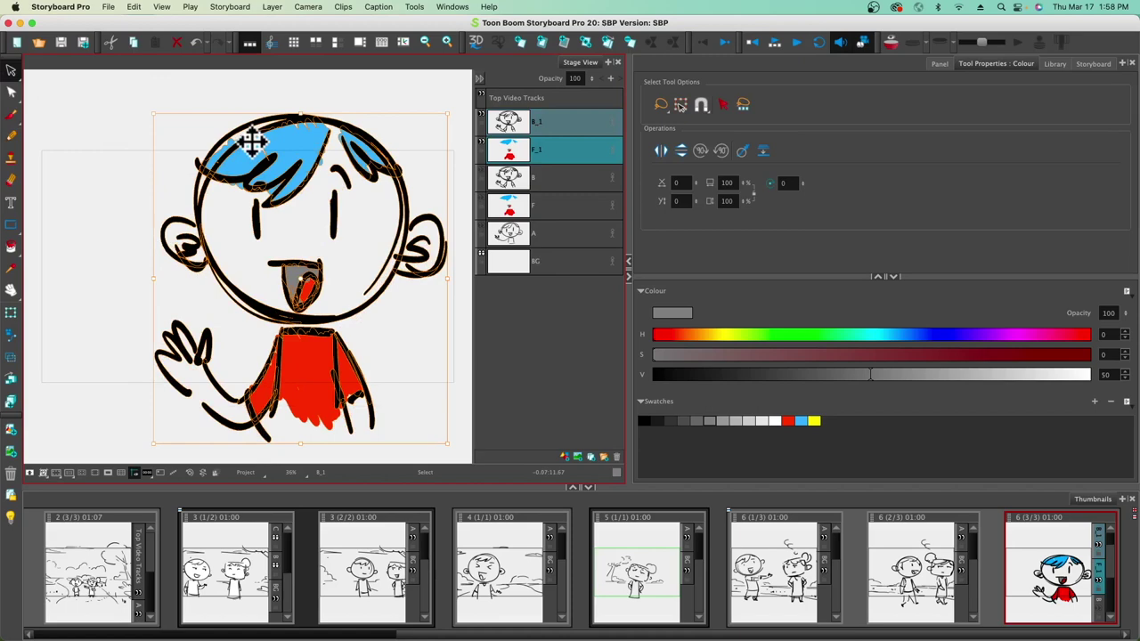
Step: Show original layers B and F alongside the stretched copies and hide all four character layers, leaving layer F_1 selected
{"action": "left_click", "coordinate": [484, 208]}
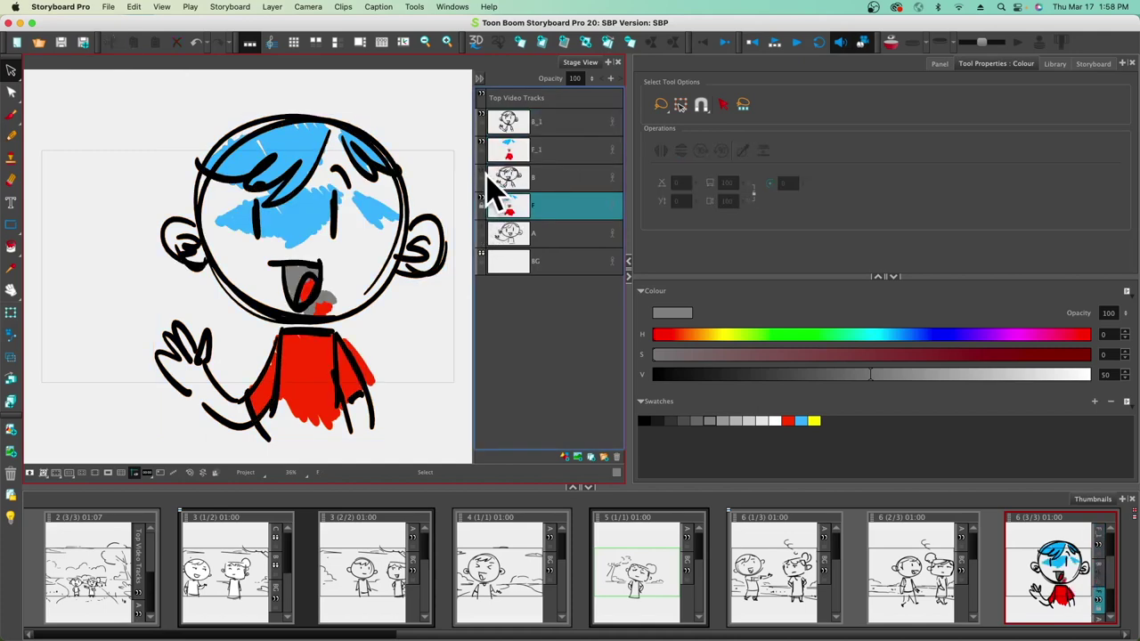
{"action": "left_click", "coordinate": [540, 125]}
{"action": "left_click", "coordinate": [482, 145]}
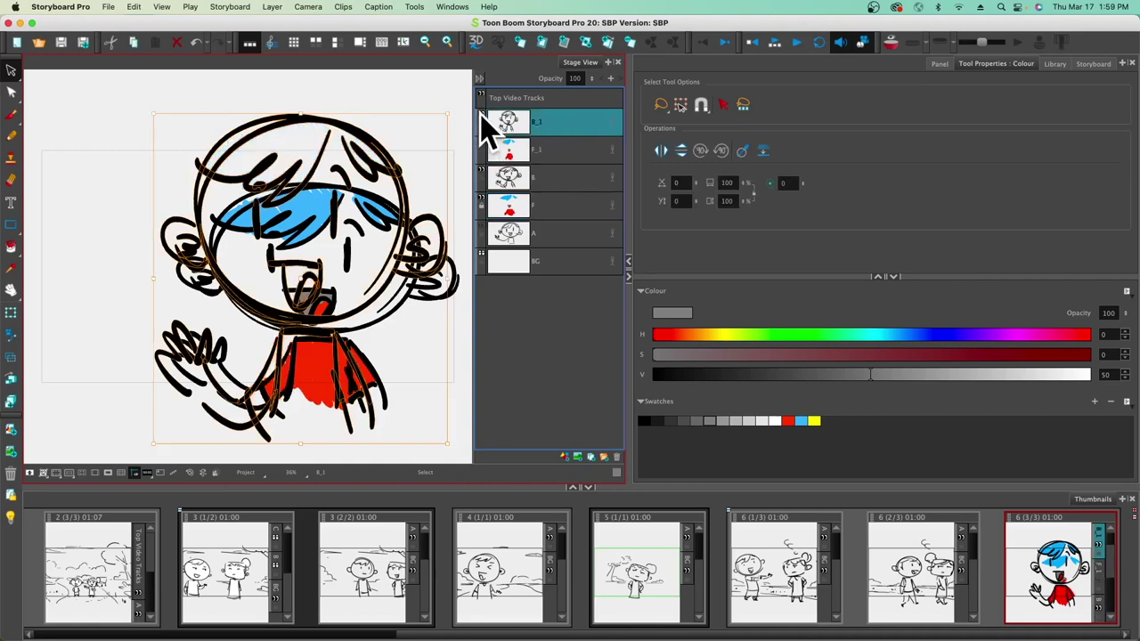
{"action": "left_click", "coordinate": [482, 119]}
{"action": "mouse_move", "coordinate": [482, 119]}
{"action": "left_mouse_down"}
{"action": "mouse_move", "coordinate": [387, 223]}
{"action": "mouse_move", "coordinate": [420, 146]}
{"action": "mouse_move", "coordinate": [62, 125]}
{"action": "mouse_move", "coordinate": [313, 230]}
{"action": "mouse_move", "coordinate": [412, 162]}
{"action": "mouse_move", "coordinate": [501, 184]}
{"action": "mouse_move", "coordinate": [484, 198]}
{"action": "left_mouse_up"}
{"action": "left_click", "coordinate": [484, 207]}
{"action": "left_click", "coordinate": [489, 205]}
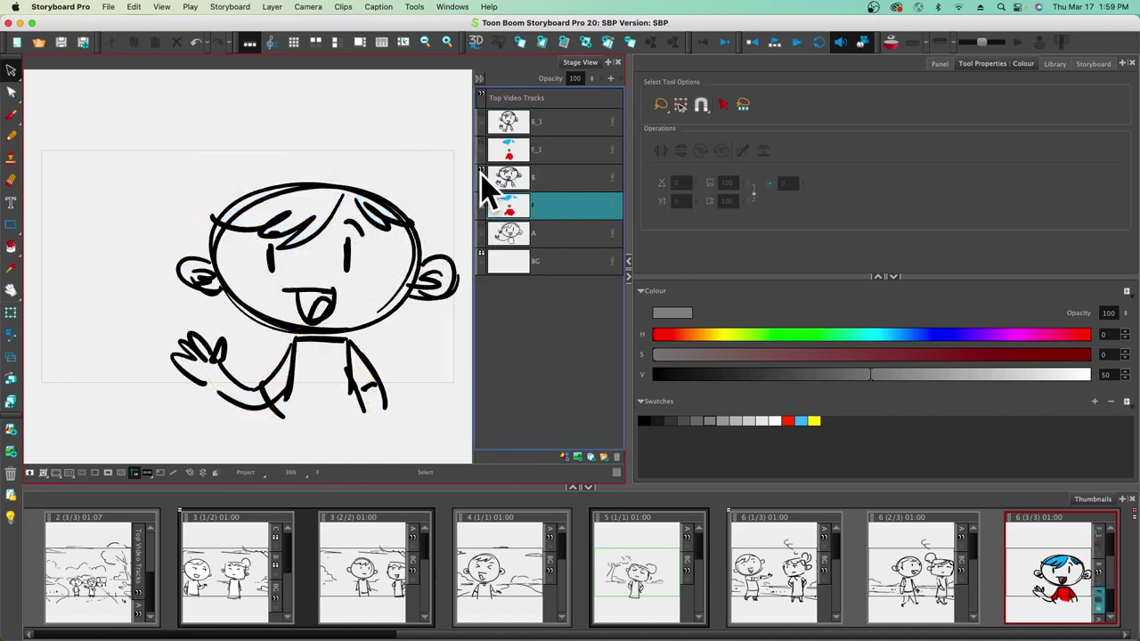
{"action": "left_click", "coordinate": [486, 183]}
{"action": "left_click", "coordinate": [561, 144]}
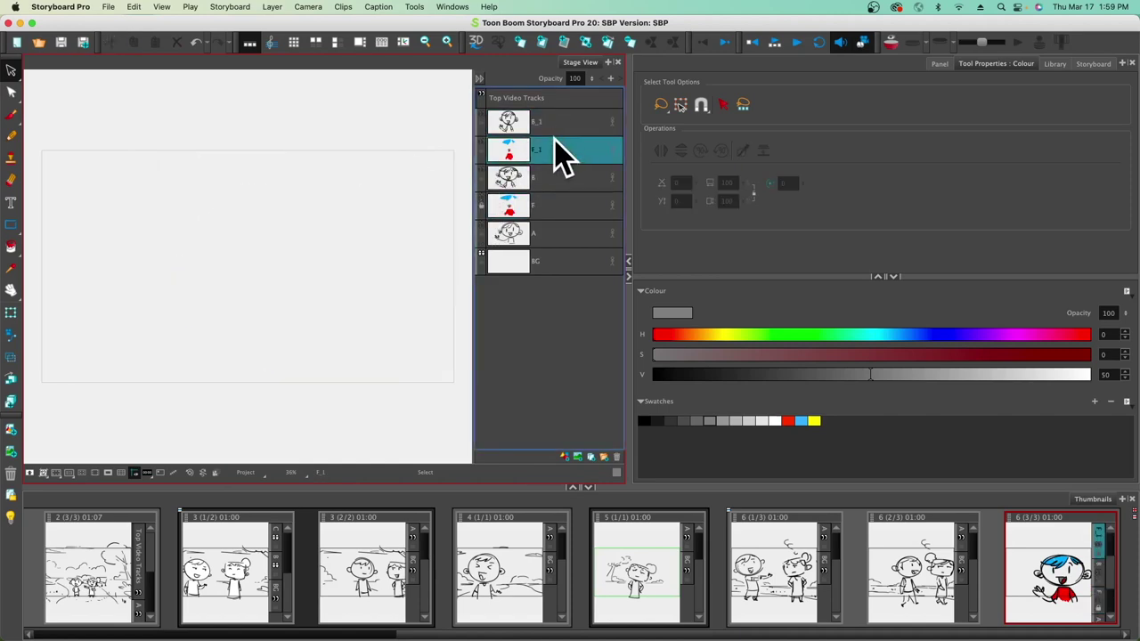
Step: Show the stretched character layers B_1 and F_1 and lower layer F_1's opacity to 64
{"action": "left_click", "coordinate": [483, 146]}
{"action": "left_click", "coordinate": [485, 127]}
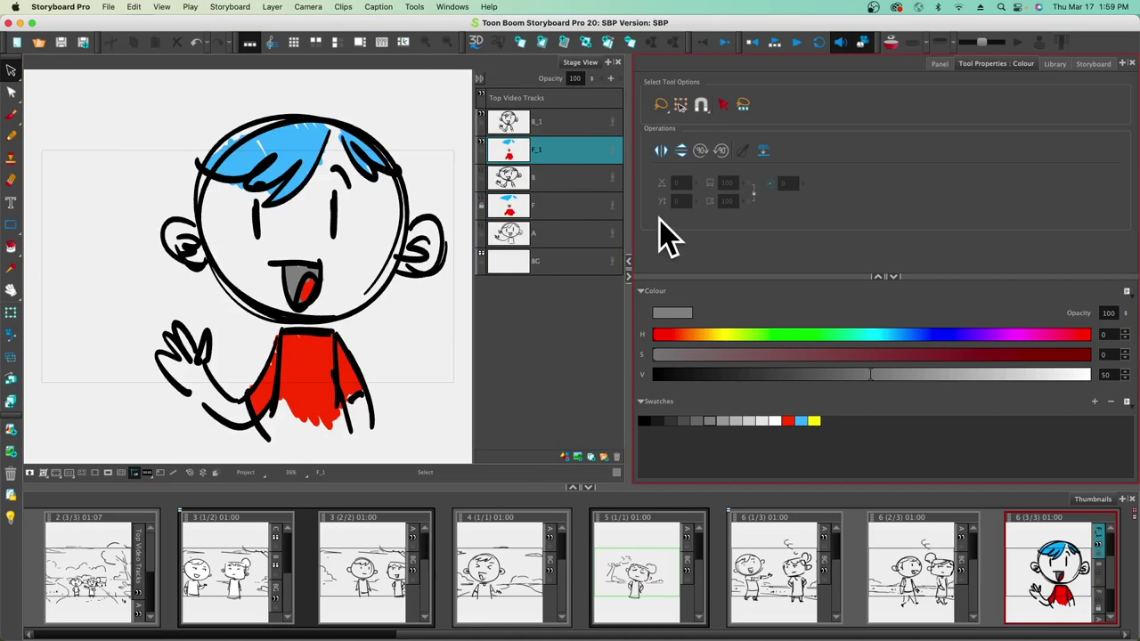
{"action": "left_click", "coordinate": [608, 129], "text": "shift"}
{"action": "left_click", "coordinate": [570, 237]}
{"action": "left_click", "coordinate": [557, 160]}
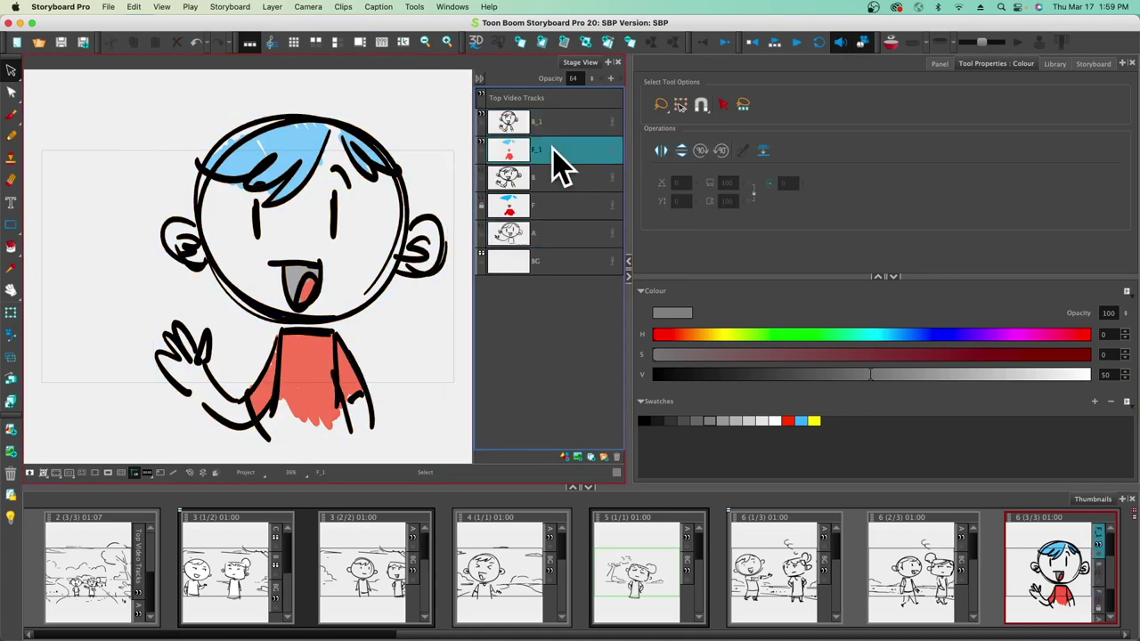
Step: Group layers B_1 and F_1 together and toggle the group's visibility off and back on
{"action": "left_click", "coordinate": [554, 129], "text": "shift"}
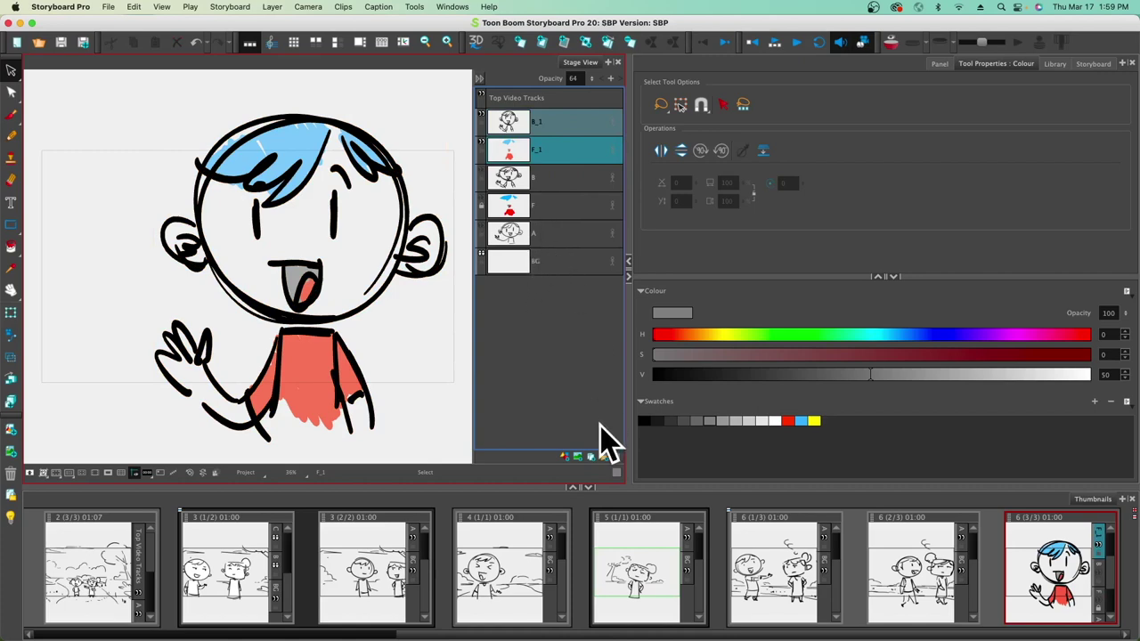
{"action": "left_click", "coordinate": [603, 457]}
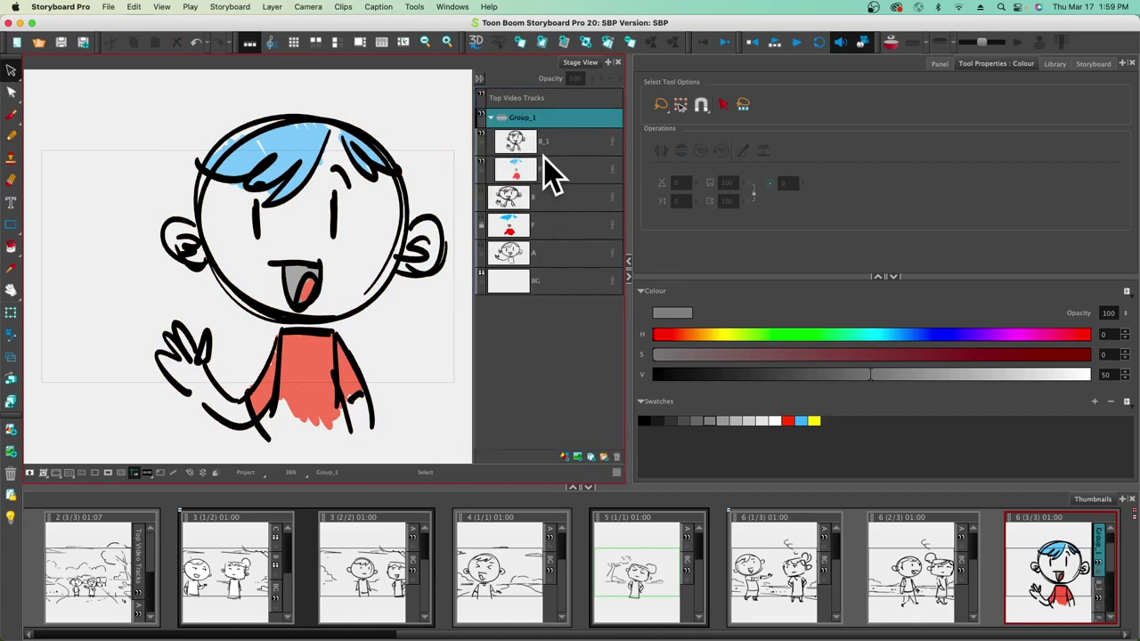
{"action": "left_click", "coordinate": [482, 115]}
{"action": "left_click", "coordinate": [483, 115]}
{"action": "left_click", "coordinate": [483, 115]}
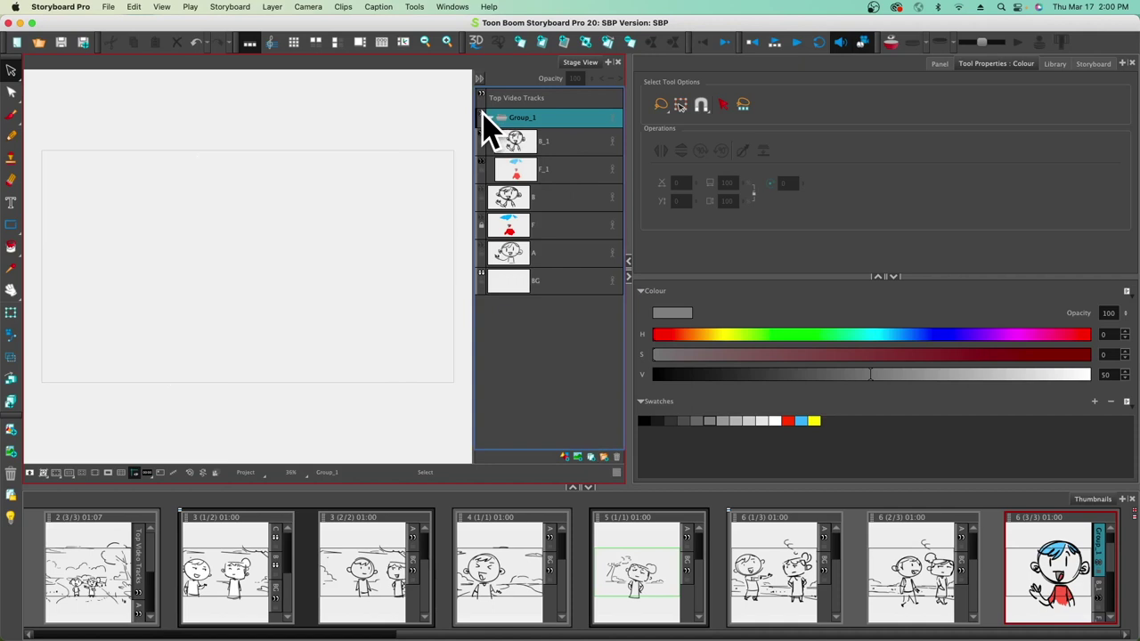
{"action": "left_click", "coordinate": [483, 116]}
Step: Merge layers B_1 and F_1 inside the group into one vector layer named Character, deleting the source layers
{"action": "left_click", "coordinate": [558, 146]}
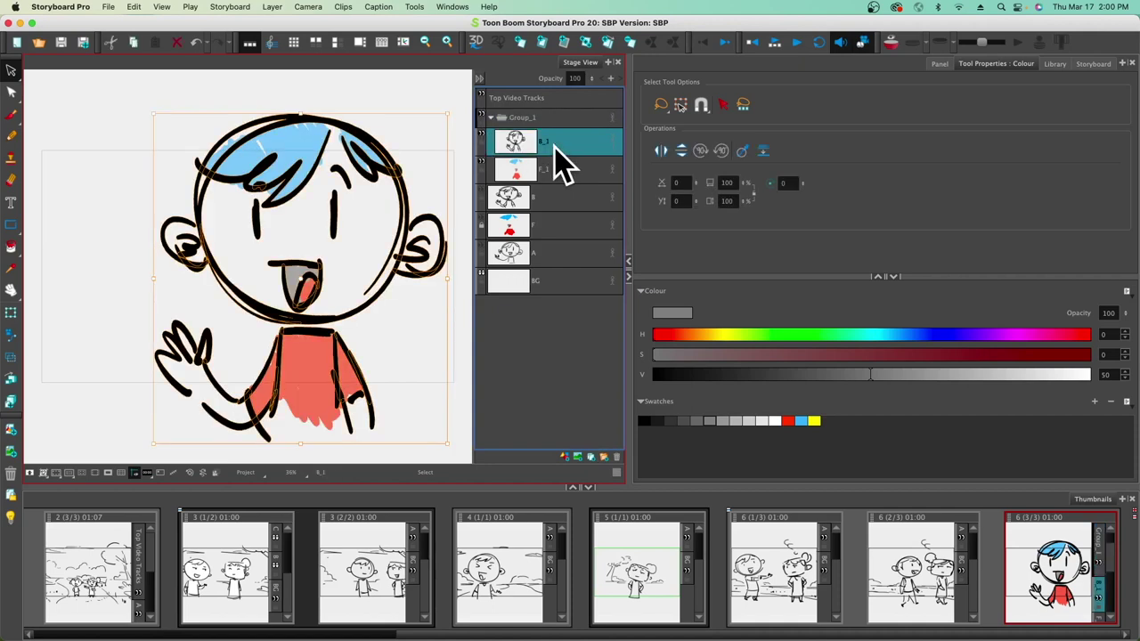
{"action": "left_click", "coordinate": [560, 168], "text": "shift"}
{"action": "right_click", "coordinate": [560, 167]}
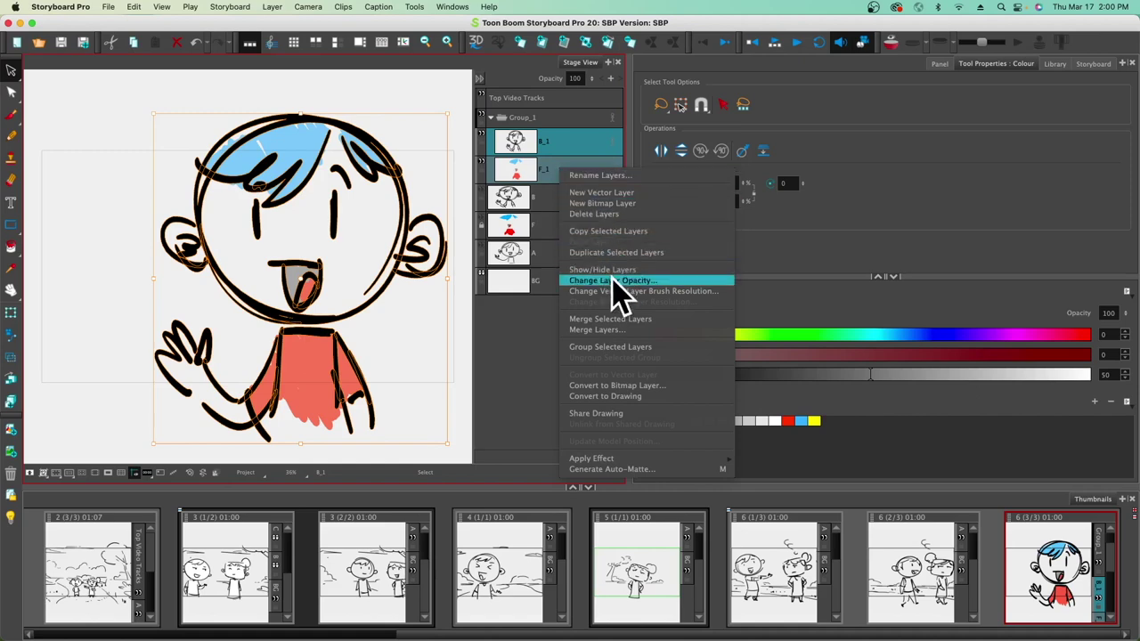
{"action": "left_click", "coordinate": [607, 331]}
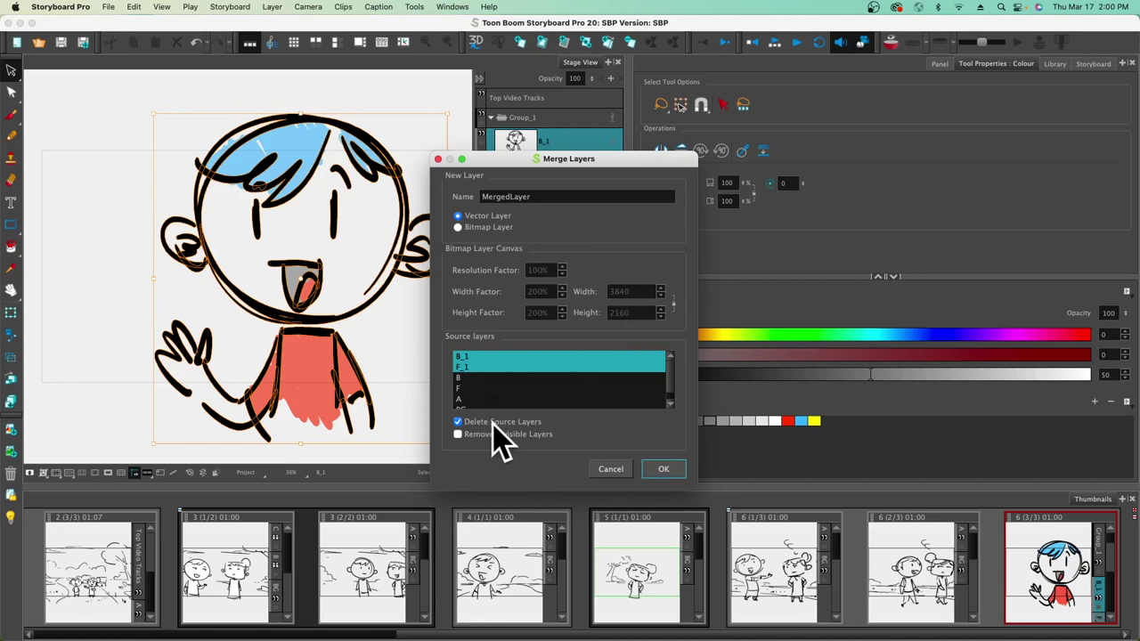
{"action": "left_click", "coordinate": [521, 196]}
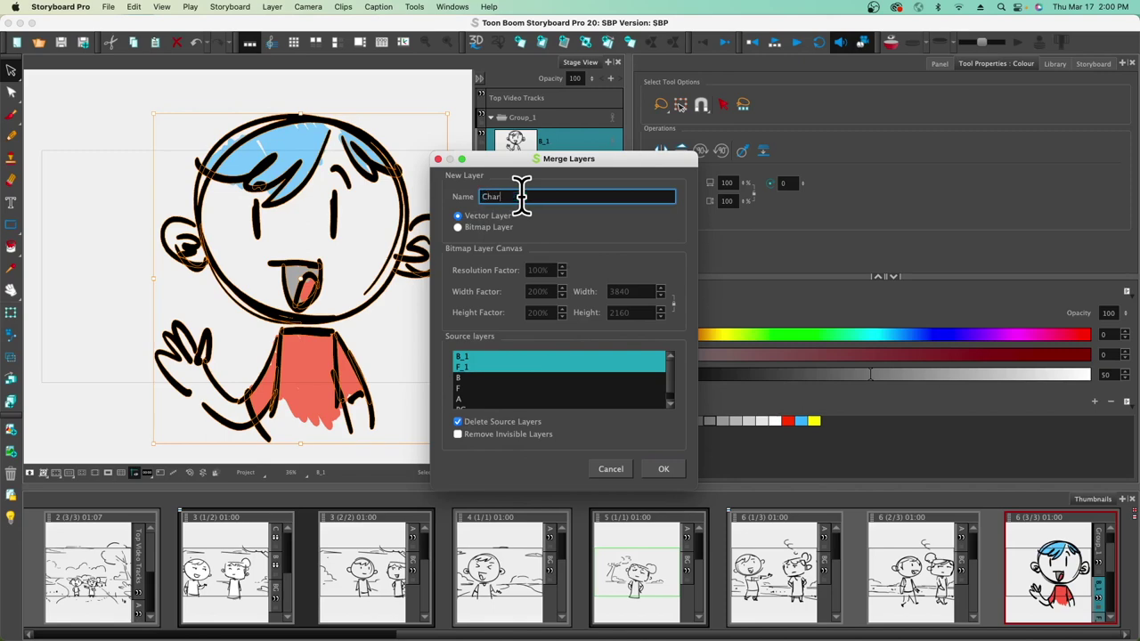
{"action": "type", "text": "Character"}
{"action": "key", "text": "Return"}
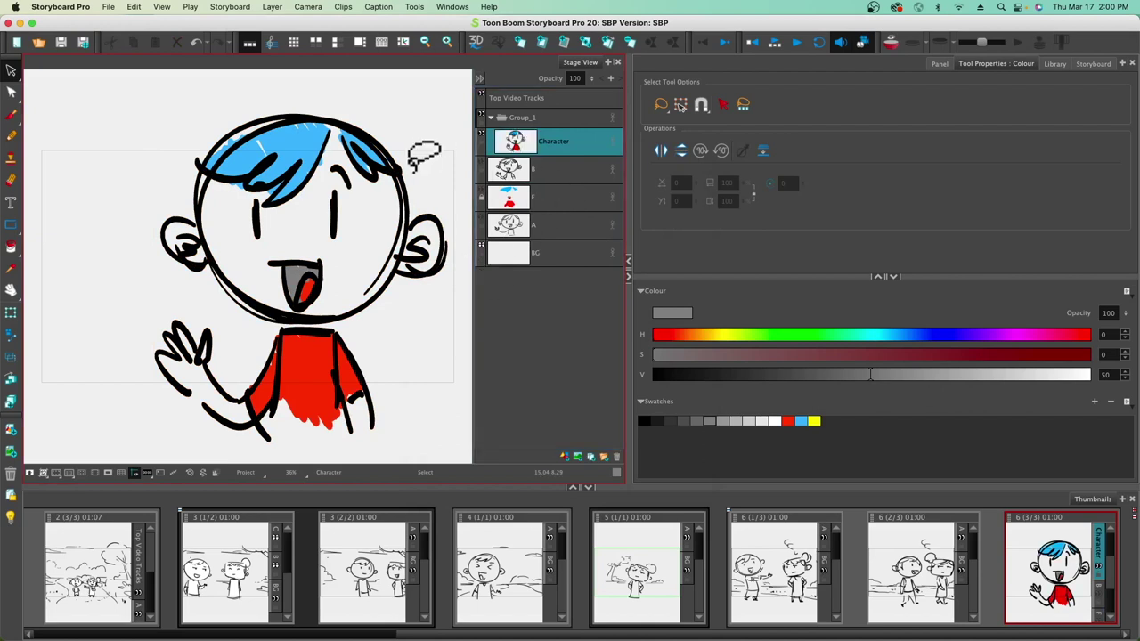
Step: Rename the merged character layer to Character_1 and delete the hidden line-art layer B
{"action": "double_click", "coordinate": [552, 144]}
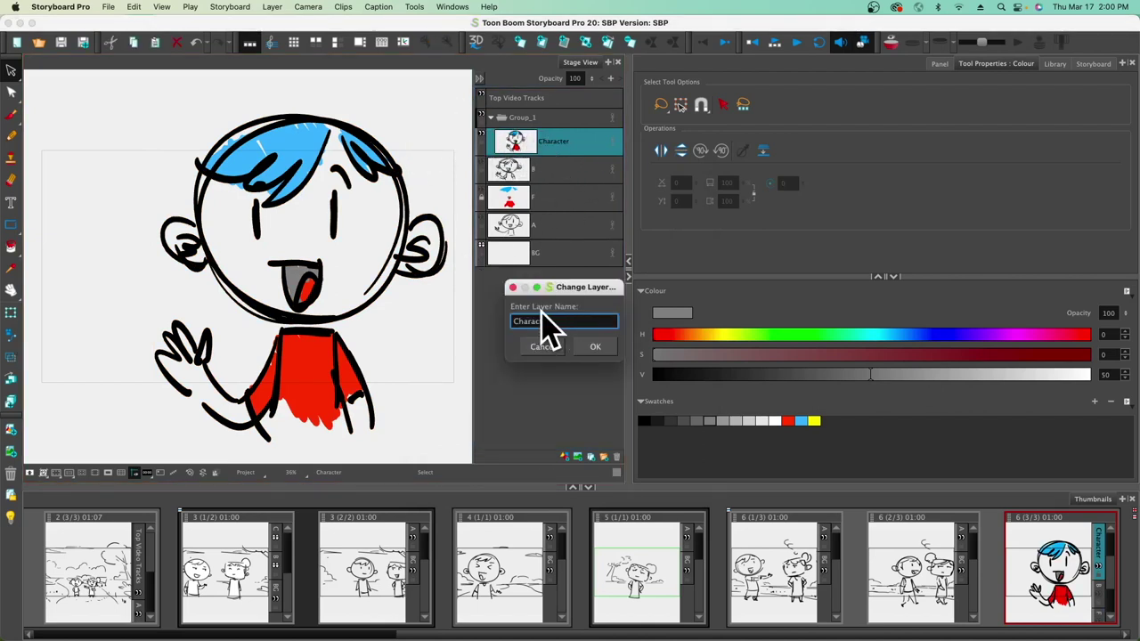
{"action": "key", "text": "Return"}
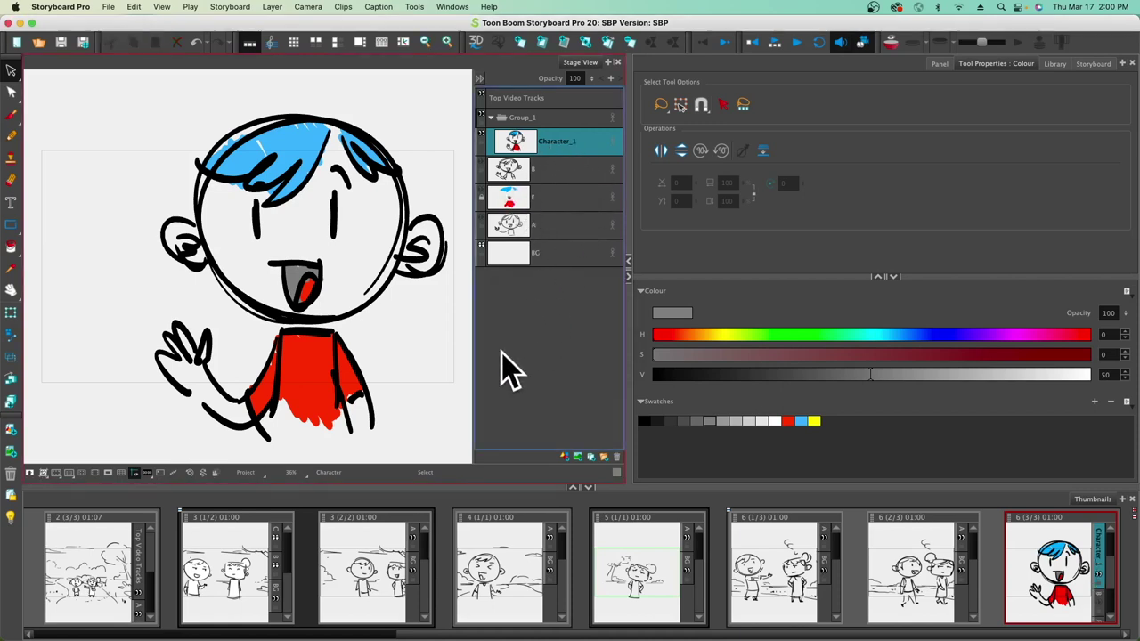
{"action": "left_click", "coordinate": [566, 515]}
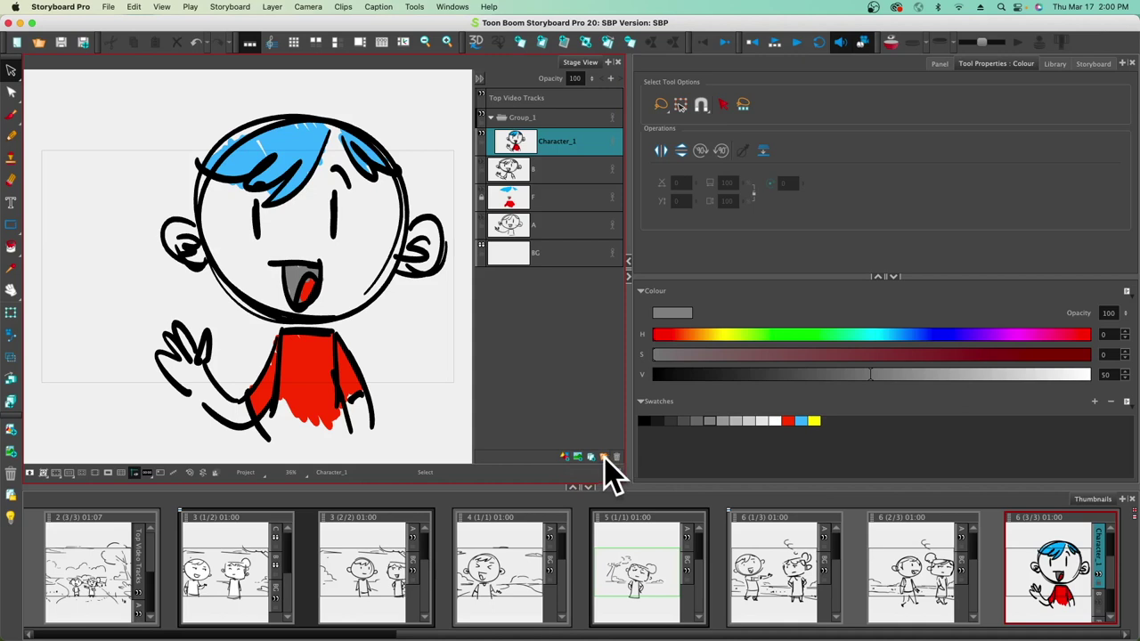
{"action": "left_click", "coordinate": [575, 176]}
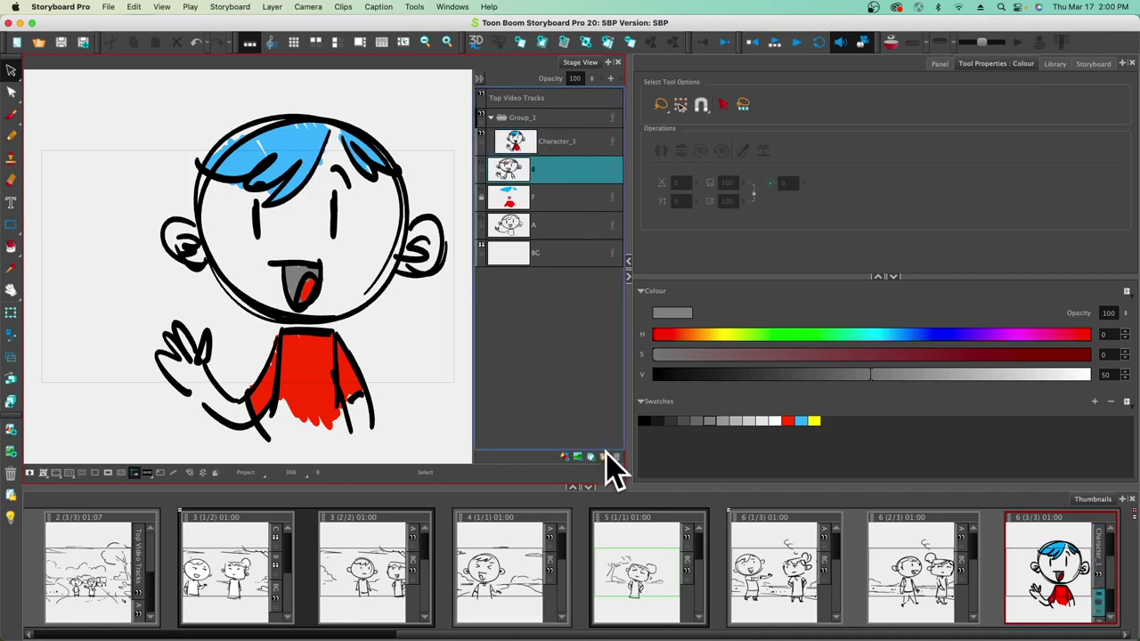
{"action": "left_click", "coordinate": [616, 457]}
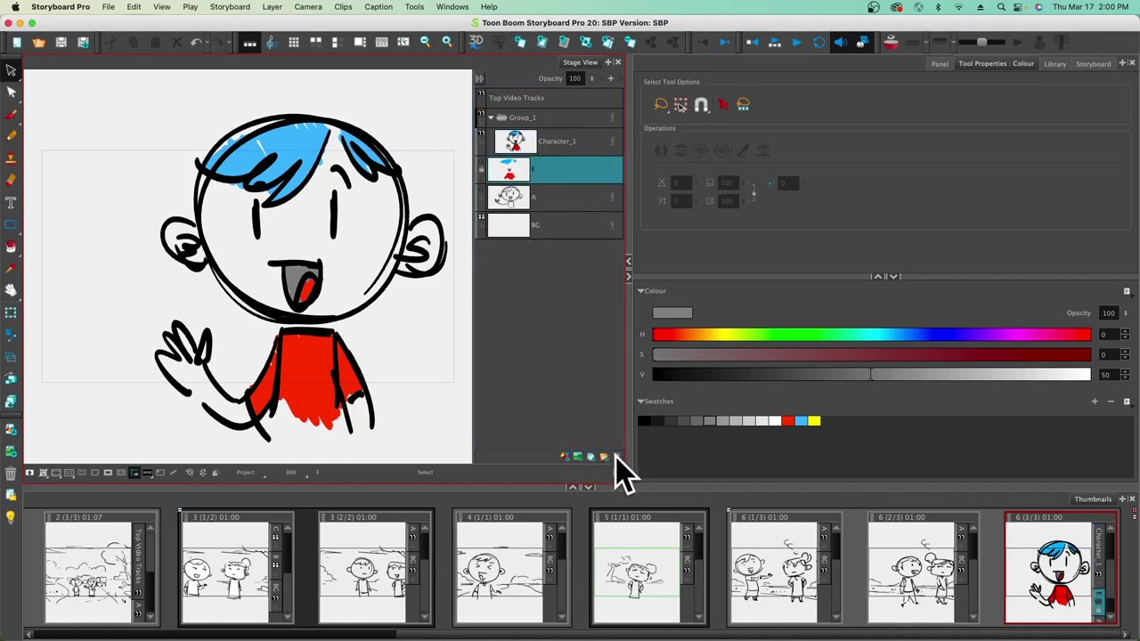
Step: Open and close the name dialog of layer Character_1 without changes, and open the opacity control for layer A
{"action": "double_click", "coordinate": [556, 147]}
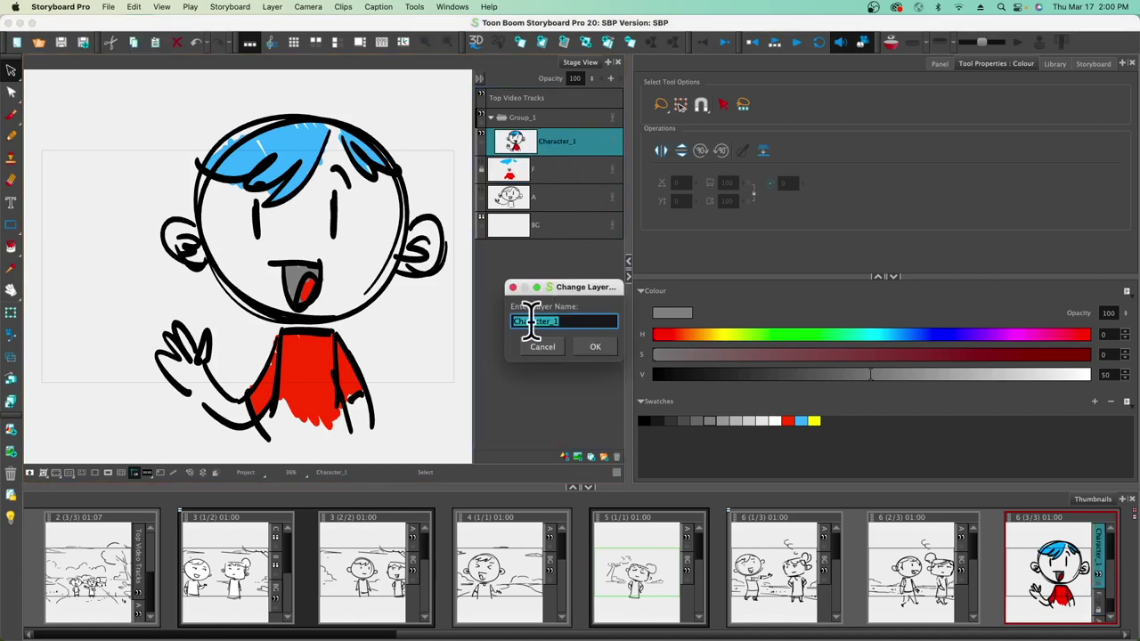
{"action": "left_click", "coordinate": [592, 348]}
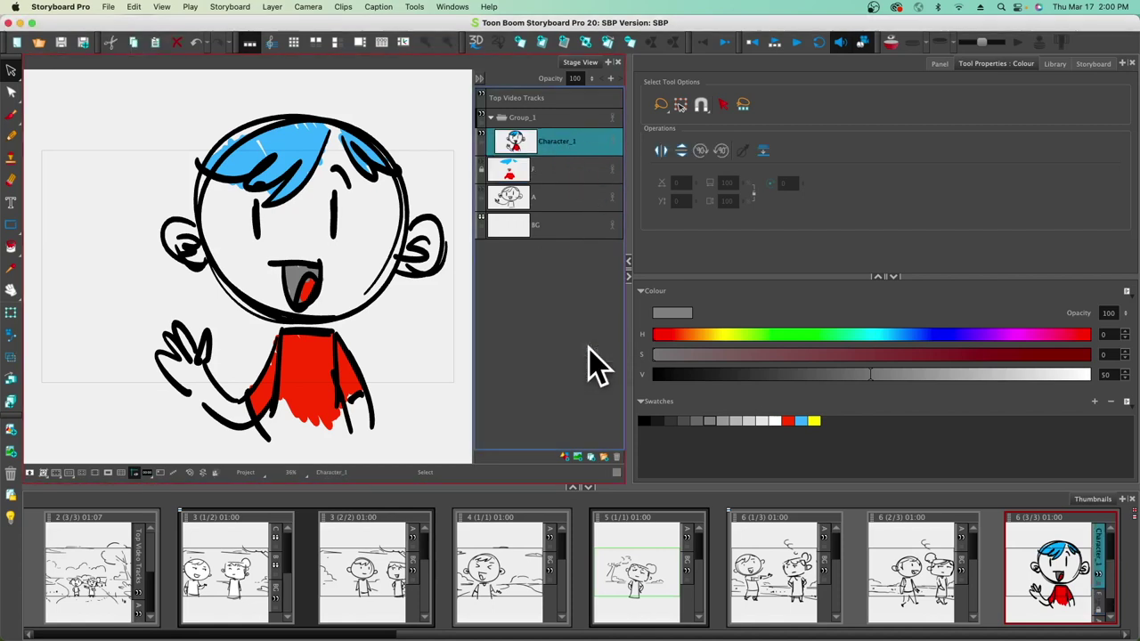
{"action": "left_click", "coordinate": [574, 171]}
{"action": "left_click", "coordinate": [568, 198]}
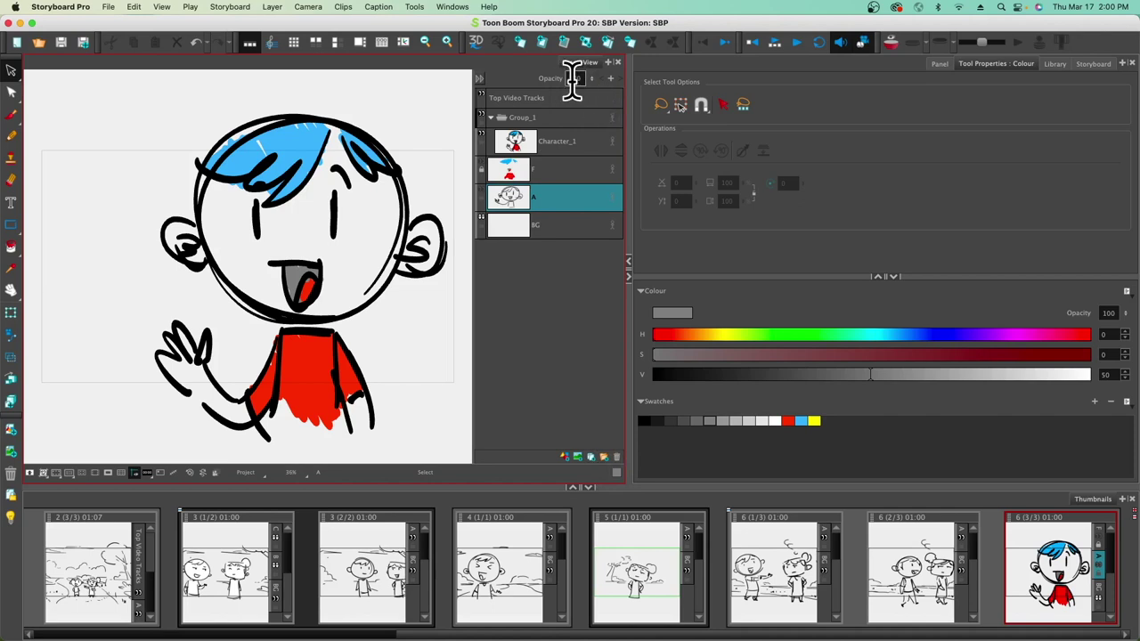
{"action": "left_click", "coordinate": [576, 136]}
{"action": "left_click_drag", "start_coordinate": [589, 79], "coordinate": [592, 147]}
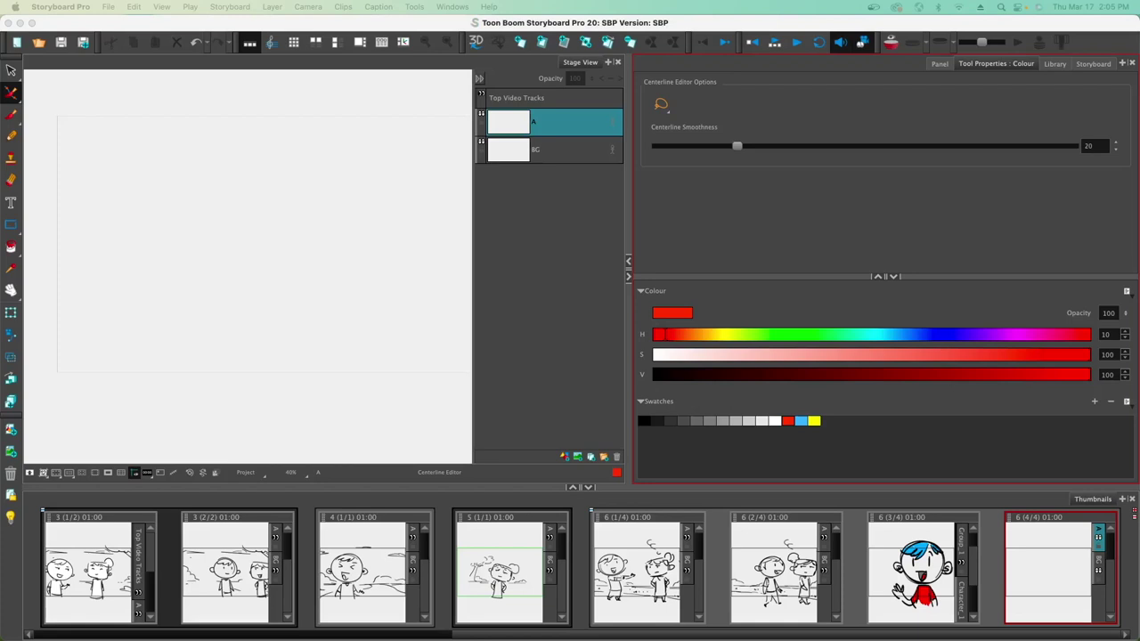
Step: Draw a red looping zigzag on layer A with the Brush tool and handwrite the label "Brush" beneath it
{"action": "left_click_drag", "start_coordinate": [11, 93], "coordinate": [36, 89]}
{"action": "left_click", "coordinate": [11, 114]}
{"action": "mouse_move", "coordinate": [353, 131]}
{"action": "left_mouse_down"}
{"action": "mouse_move", "coordinate": [295, 139]}
{"action": "mouse_move", "coordinate": [369, 361]}
{"action": "mouse_move", "coordinate": [341, 400]}
{"action": "left_mouse_up"}
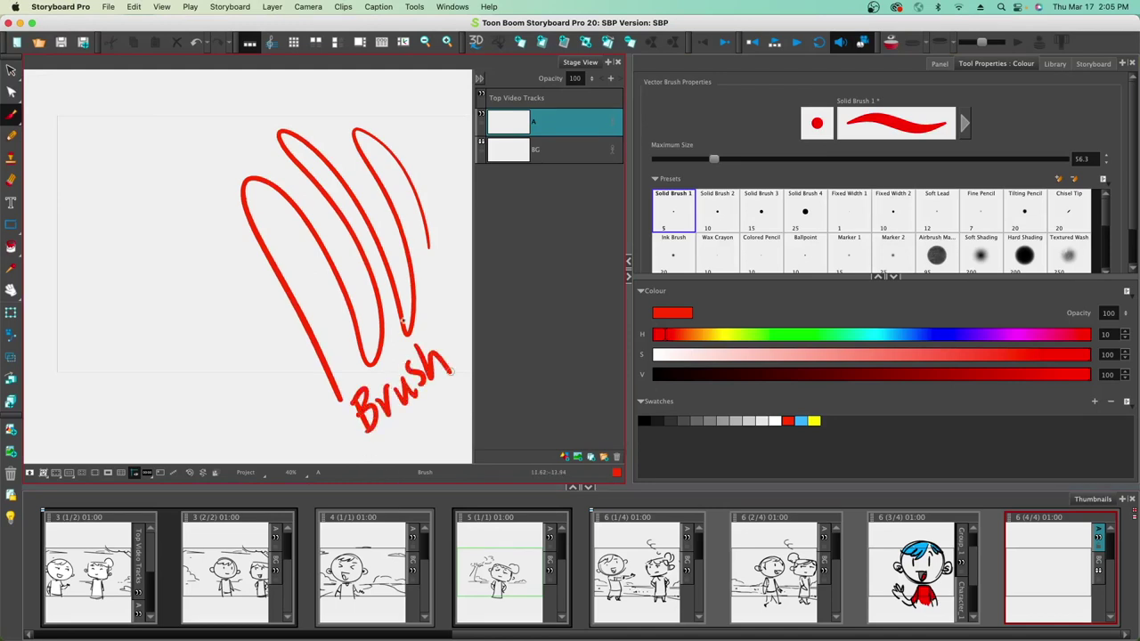
Step: Draw a light blue zigzag beside the red one with the Pencil tool, labelling it "Pencil" by hand
{"action": "left_click", "coordinate": [11, 135]}
{"action": "left_click", "coordinate": [801, 423]}
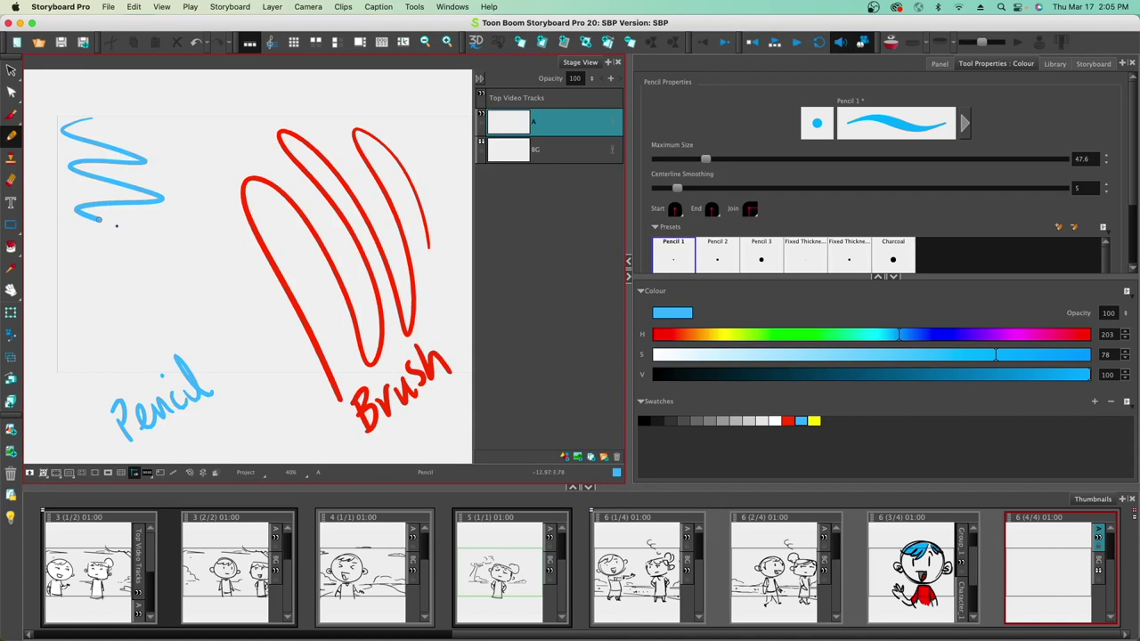
{"action": "left_click_drag", "start_coordinate": [85, 214], "coordinate": [116, 342]}
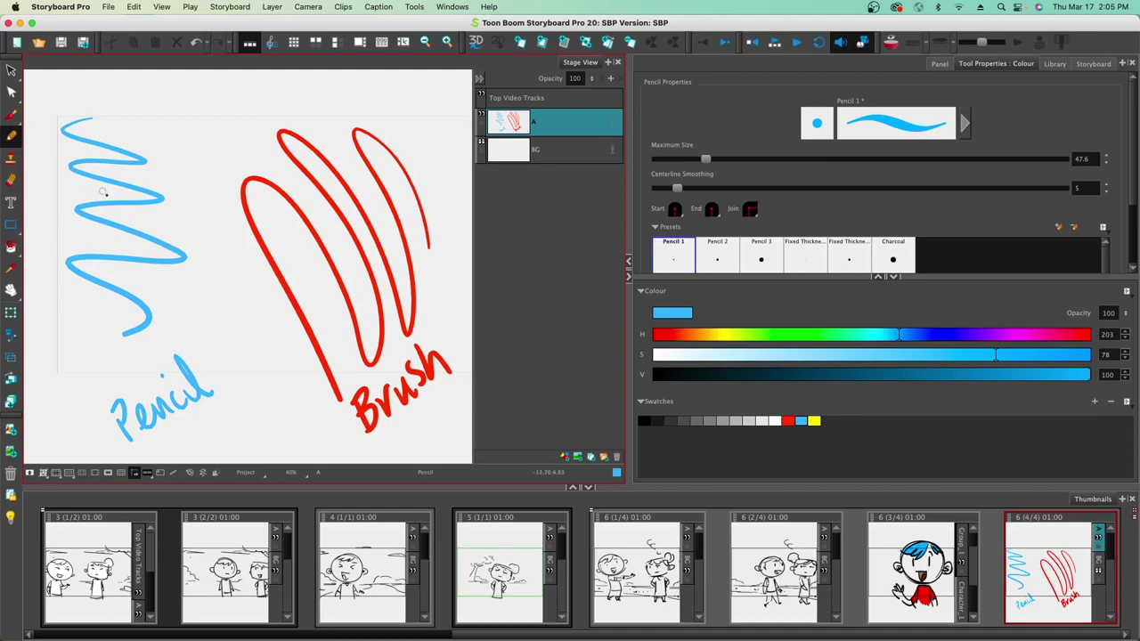
Step: Reshape the upper end of the blue pencil stroke into a rounded loop with the Contour Editor
{"action": "scroll", "coordinate": [82, 210], "scroll_direction": "down", "scroll_amount": 2}
{"action": "scroll", "coordinate": [82, 209], "scroll_direction": "up", "scroll_amount": 5}
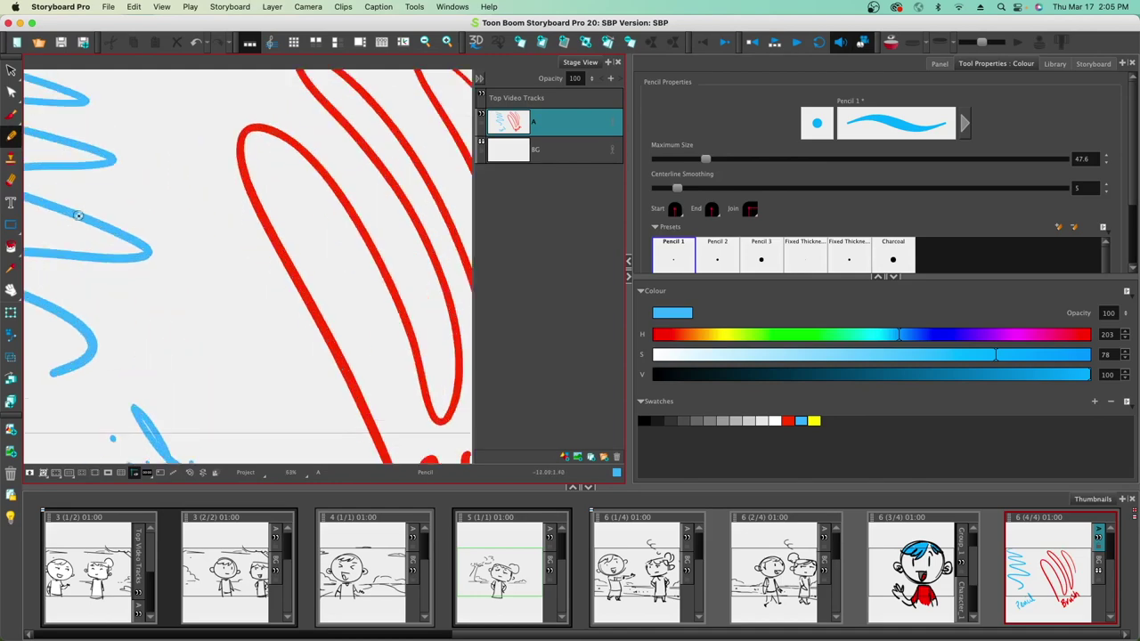
{"action": "left_click_drag", "start_coordinate": [82, 207], "coordinate": [283, 304]}
{"action": "left_click", "coordinate": [11, 91]}
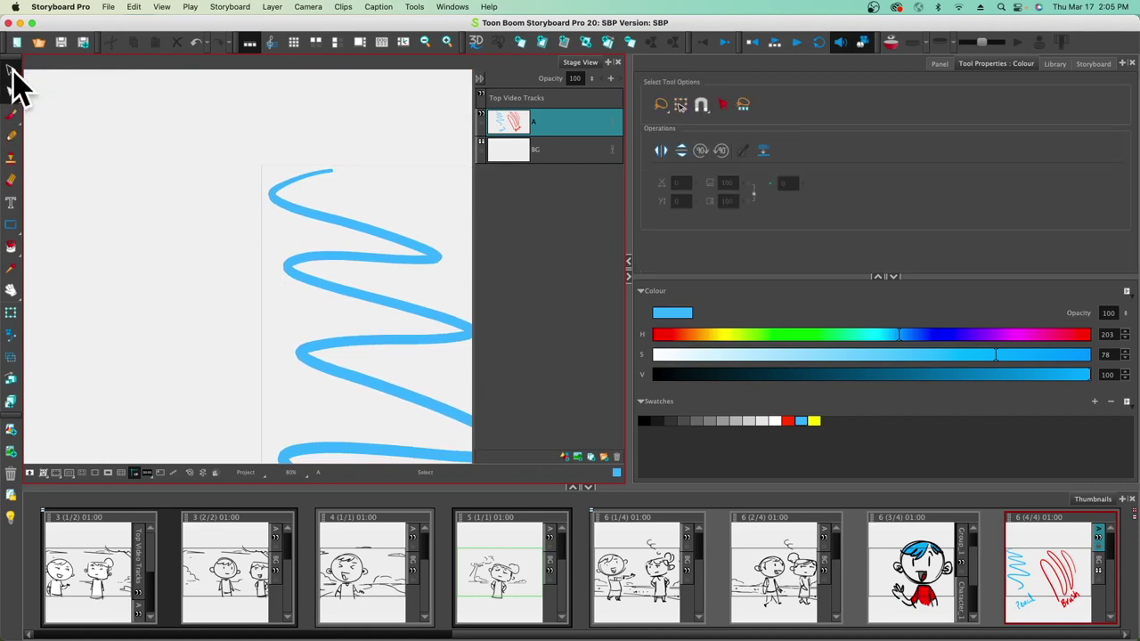
{"action": "mouse_move", "coordinate": [287, 174]}
{"action": "left_mouse_down"}
{"action": "mouse_move", "coordinate": [351, 285]}
{"action": "mouse_move", "coordinate": [293, 184]}
{"action": "mouse_move", "coordinate": [258, 158]}
{"action": "left_mouse_up"}
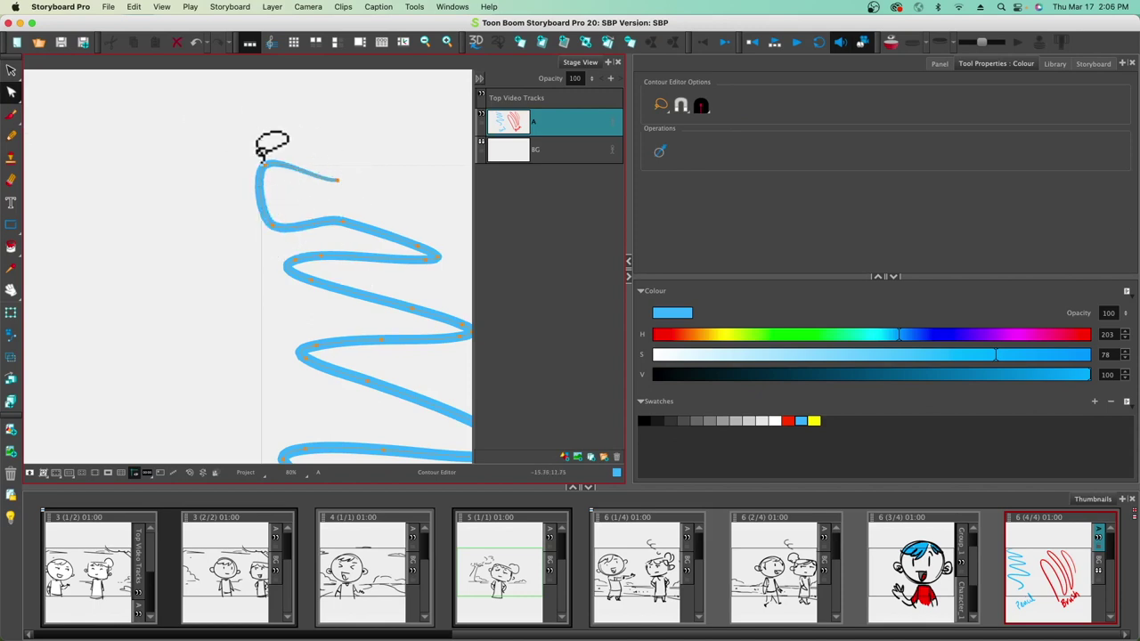
{"action": "left_click_drag", "start_coordinate": [288, 173], "coordinate": [298, 155]}
{"action": "mouse_move", "coordinate": [252, 190]}
{"action": "left_mouse_down"}
{"action": "mouse_move", "coordinate": [229, 214]}
{"action": "mouse_move", "coordinate": [268, 140]}
{"action": "mouse_move", "coordinate": [270, 216]}
{"action": "left_mouse_up"}
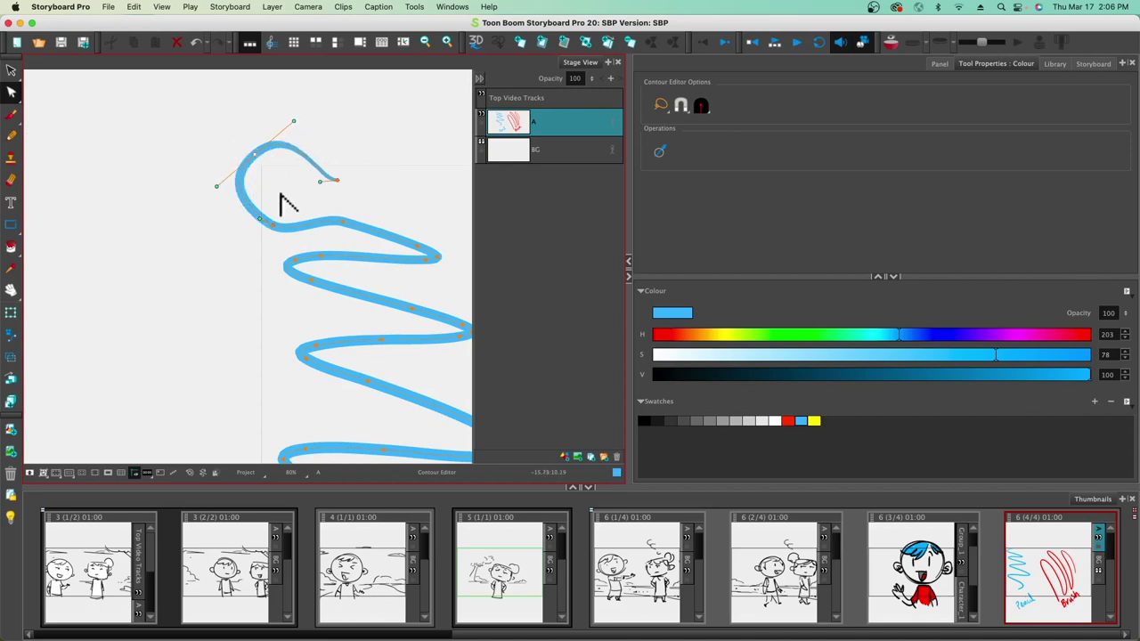
{"action": "left_click", "coordinate": [322, 183]}
Step: Bend the next curves of the blue pencil stroke below the loop by moving their contour points and handles
{"action": "left_click_drag", "start_coordinate": [269, 241], "coordinate": [348, 229]}
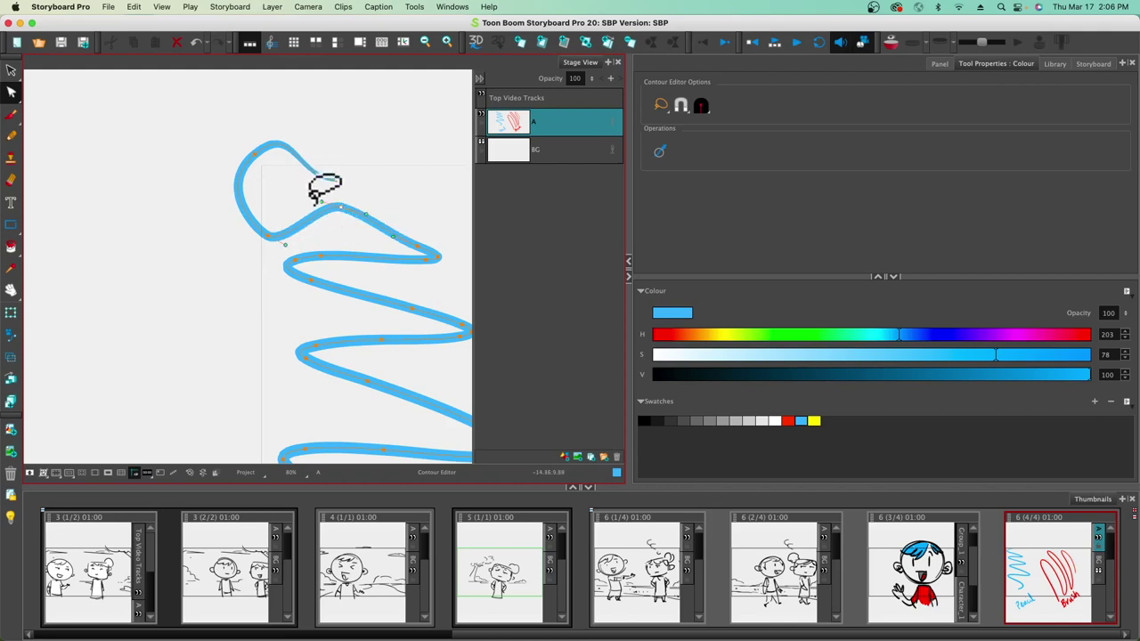
{"action": "left_click", "coordinate": [341, 207]}
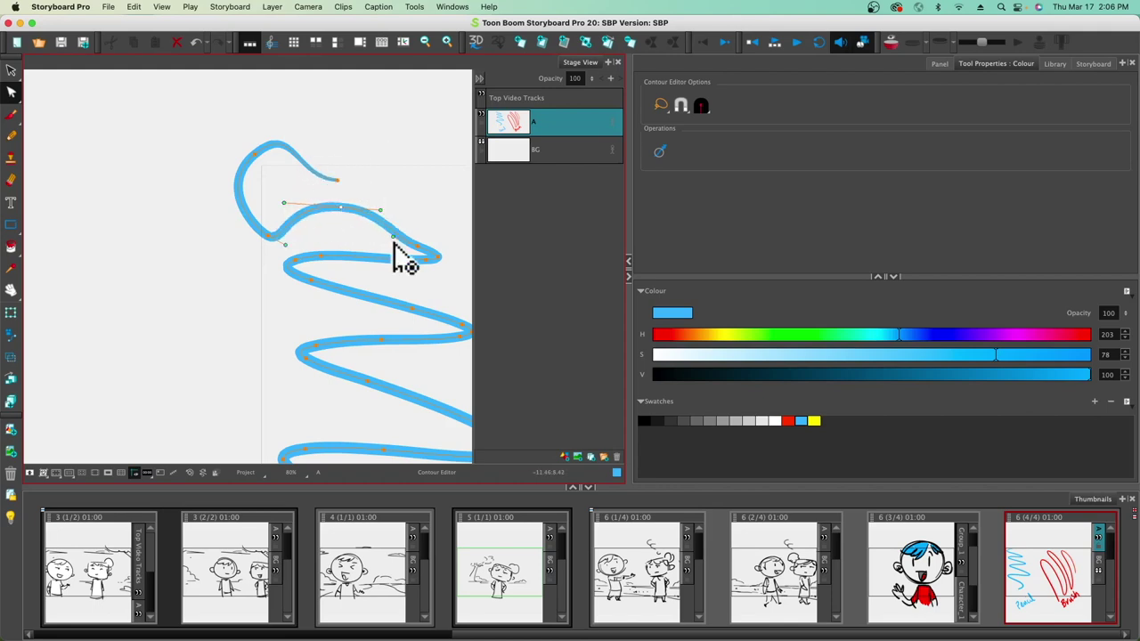
{"action": "left_click_drag", "start_coordinate": [393, 237], "coordinate": [356, 234]}
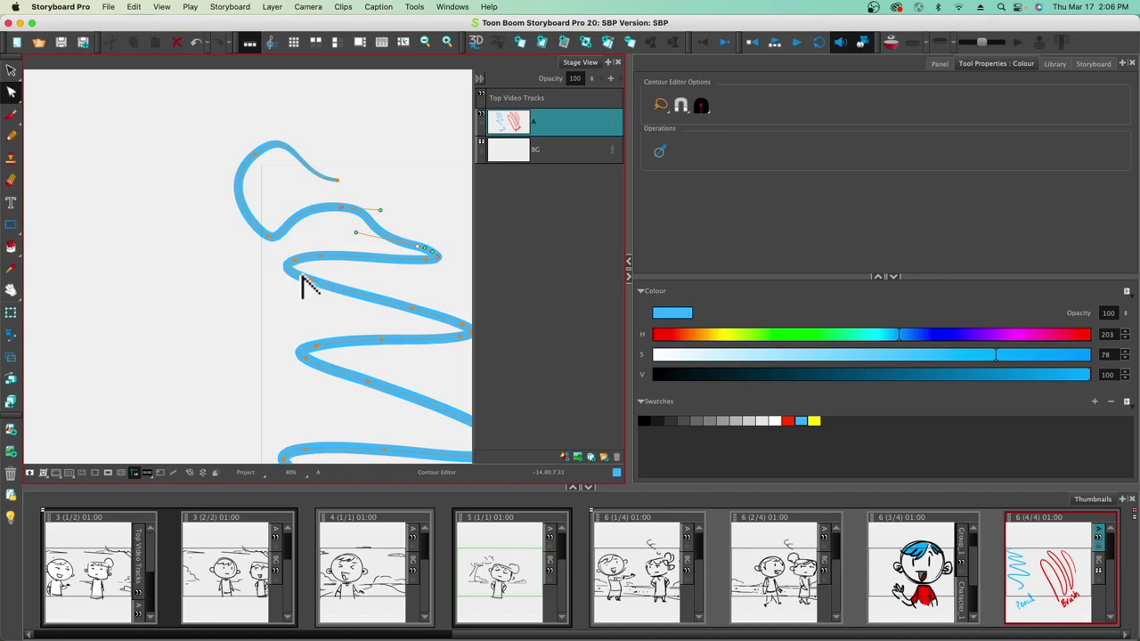
{"action": "mouse_move", "coordinate": [294, 267]}
{"action": "left_mouse_down"}
{"action": "mouse_move", "coordinate": [303, 287]}
{"action": "mouse_move", "coordinate": [326, 294]}
{"action": "left_mouse_up"}
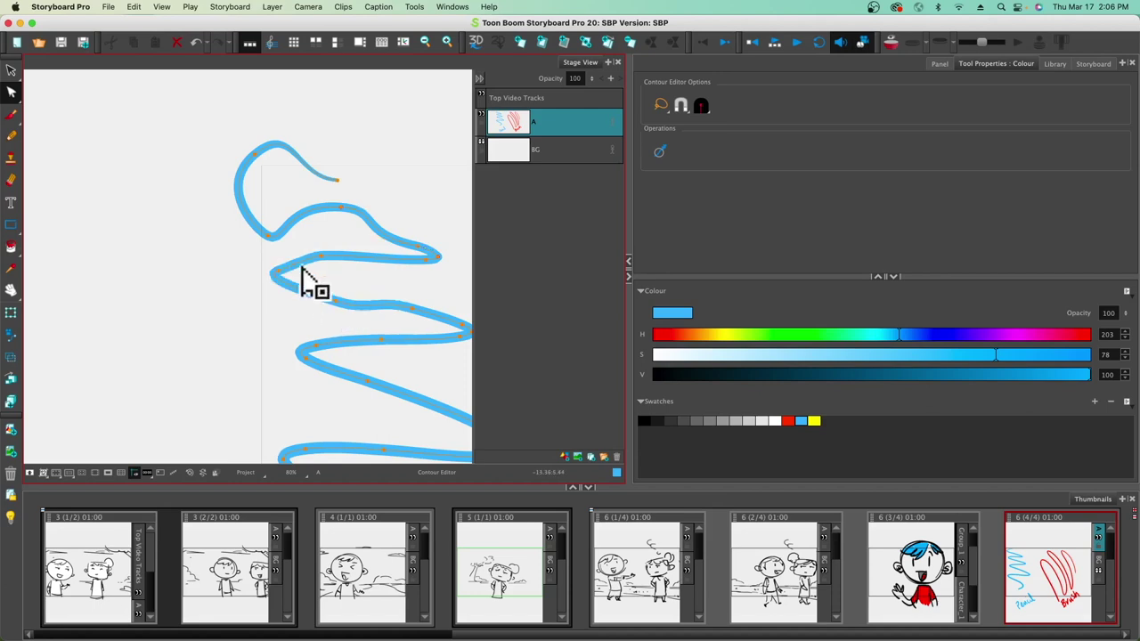
{"action": "mouse_move", "coordinate": [278, 272]}
{"action": "left_mouse_down"}
{"action": "mouse_move", "coordinate": [266, 312]}
{"action": "mouse_move", "coordinate": [257, 303]}
{"action": "left_mouse_up"}
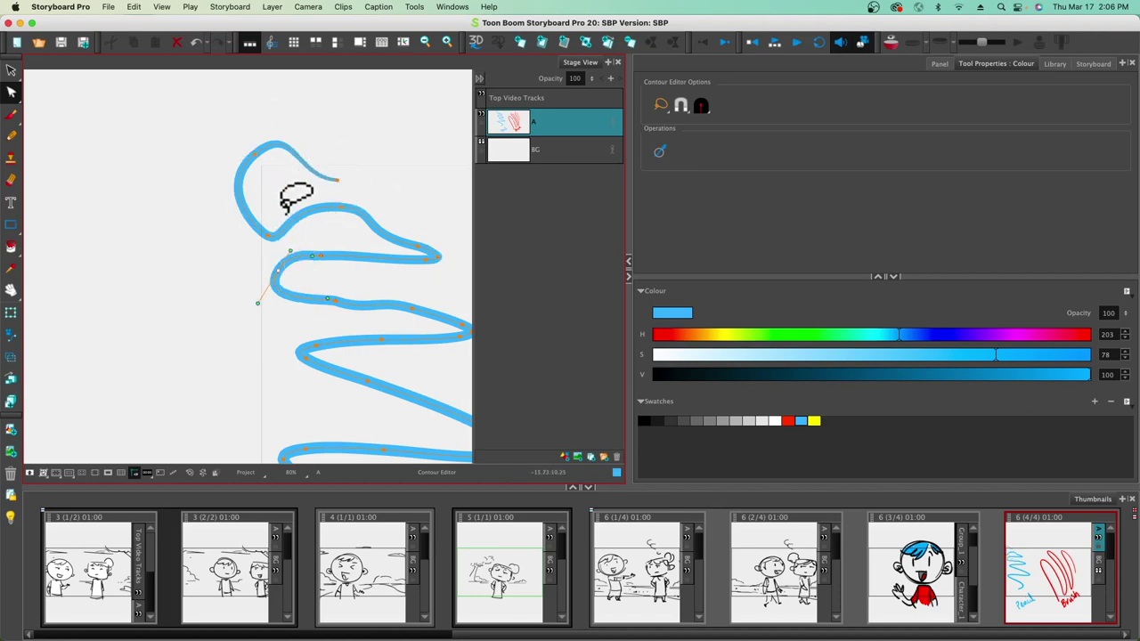
{"action": "mouse_move", "coordinate": [293, 267]}
{"action": "left_mouse_down"}
{"action": "mouse_move", "coordinate": [321, 258]}
{"action": "mouse_move", "coordinate": [321, 229]}
{"action": "mouse_move", "coordinate": [357, 288]}
{"action": "left_mouse_up"}
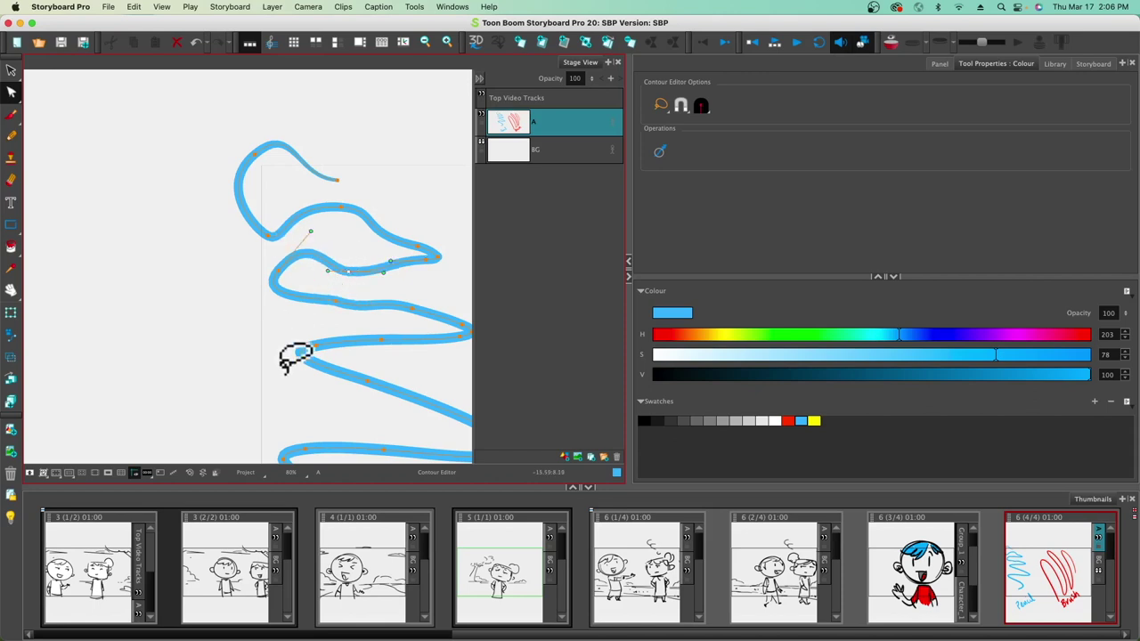
Step: Select the red brush stroke on layer A with the Select tool
{"action": "left_click", "coordinate": [11, 70]}
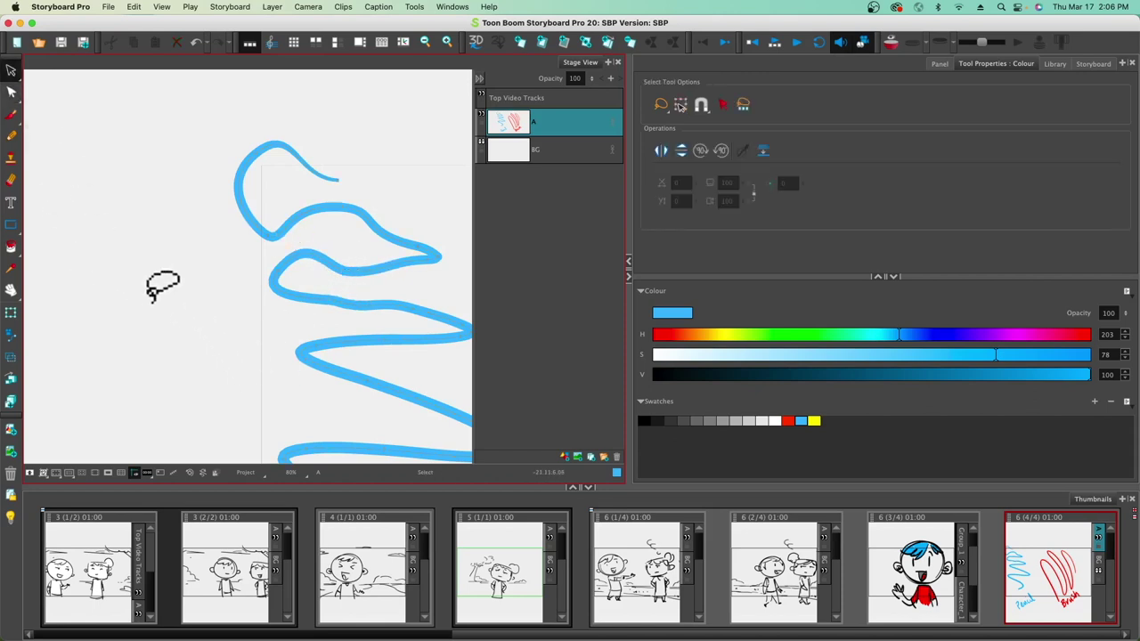
{"action": "mouse_move", "coordinate": [255, 349]}
{"action": "left_mouse_down"}
{"action": "mouse_move", "coordinate": [105, 312]}
{"action": "mouse_move", "coordinate": [160, 349]}
{"action": "left_mouse_up"}
{"action": "mouse_move", "coordinate": [371, 376]}
{"action": "left_mouse_down"}
{"action": "mouse_move", "coordinate": [220, 415]}
{"action": "mouse_move", "coordinate": [160, 369]}
{"action": "mouse_move", "coordinate": [199, 288]}
{"action": "left_mouse_up"}
{"action": "left_click", "coordinate": [198, 288]}
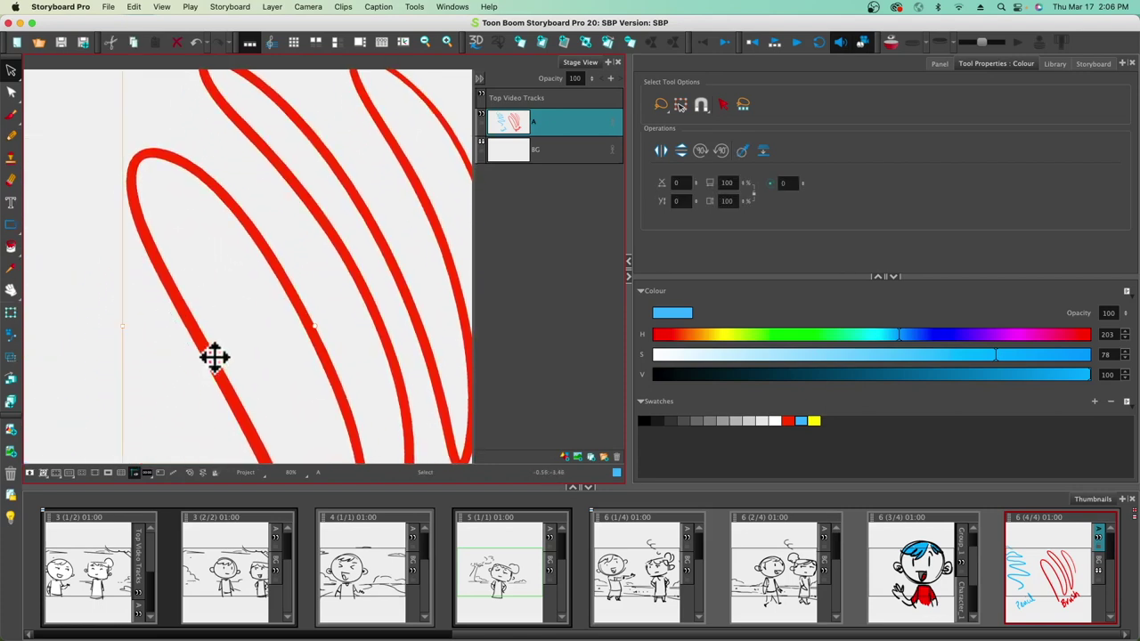
{"action": "left_click", "coordinate": [89, 308]}
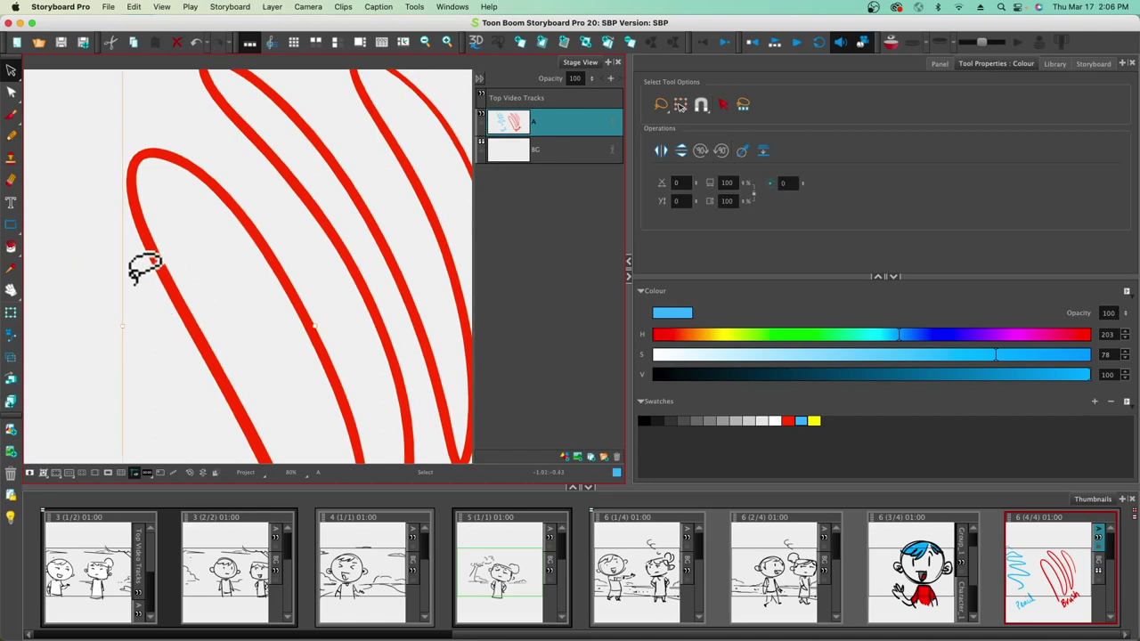
Step: Pull outline points of the red brush stroke outward with the Contour Editor to thicken its first loop and several sections below
{"action": "left_click", "coordinate": [11, 93]}
{"action": "left_click_drag", "start_coordinate": [11, 92], "coordinate": [51, 93]}
{"action": "mouse_move", "coordinate": [131, 205]}
{"action": "left_mouse_down"}
{"action": "mouse_move", "coordinate": [102, 198]}
{"action": "mouse_move", "coordinate": [124, 241]}
{"action": "left_mouse_up"}
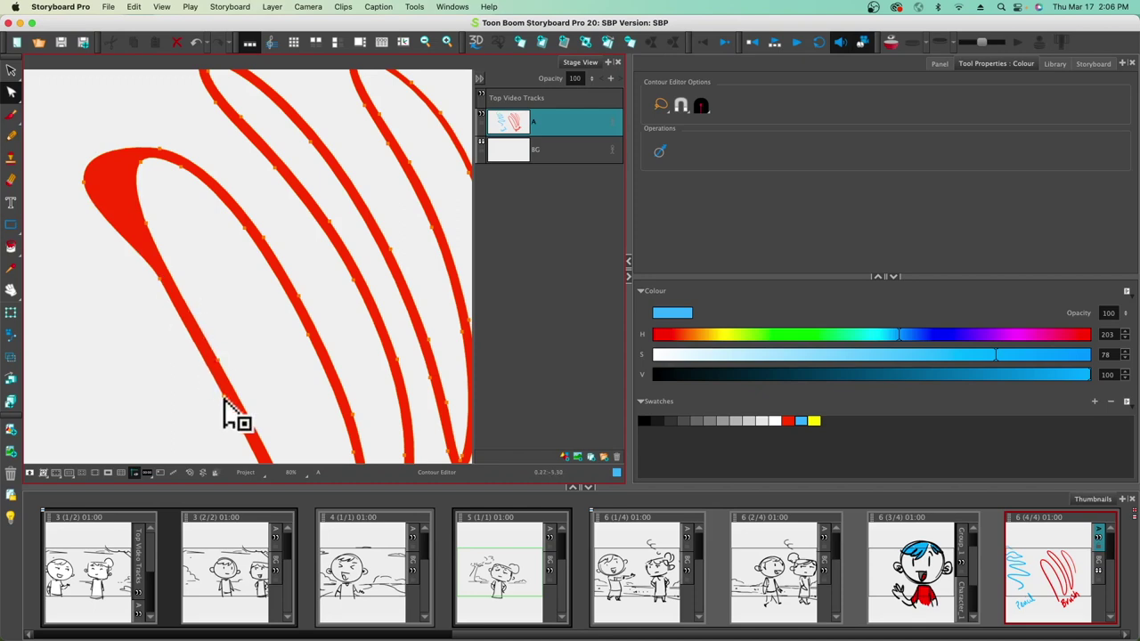
{"action": "left_click_drag", "start_coordinate": [223, 399], "coordinate": [186, 394]}
{"action": "left_click_drag", "start_coordinate": [315, 351], "coordinate": [267, 364]}
{"action": "mouse_move", "coordinate": [160, 374]}
{"action": "left_mouse_down"}
{"action": "mouse_move", "coordinate": [174, 243]}
{"action": "mouse_move", "coordinate": [127, 198]}
{"action": "mouse_move", "coordinate": [115, 374]}
{"action": "left_mouse_up"}
{"action": "left_click_drag", "start_coordinate": [299, 295], "coordinate": [262, 318]}
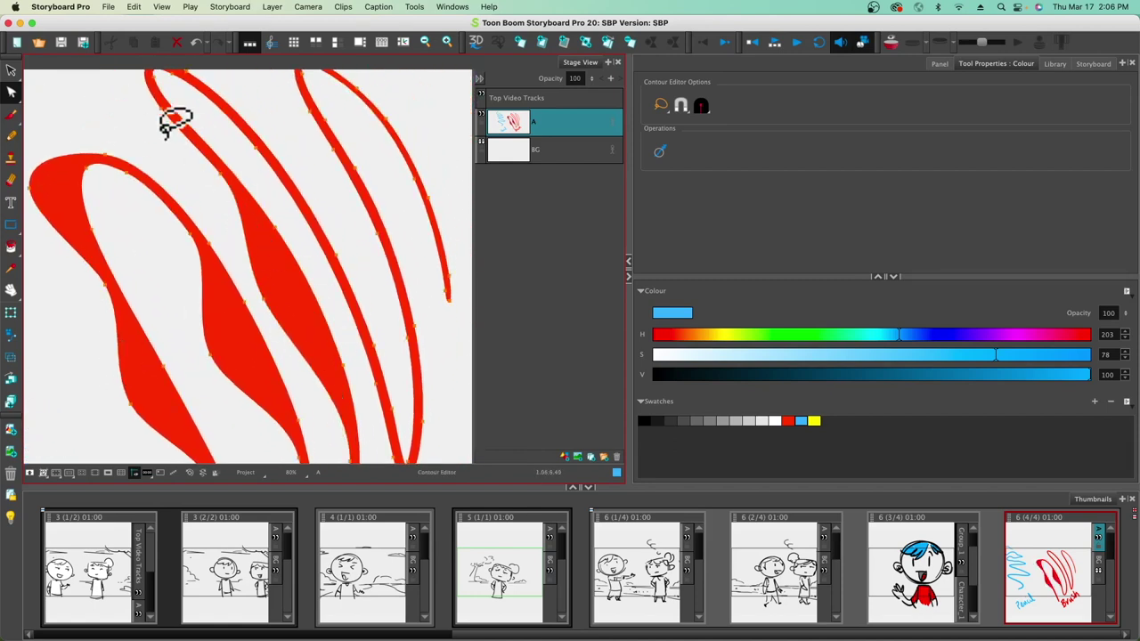
Step: Activate the Centerline Editor for the thin upper end of the red brush stroke
{"action": "left_click_drag", "start_coordinate": [184, 224], "coordinate": [293, 329]}
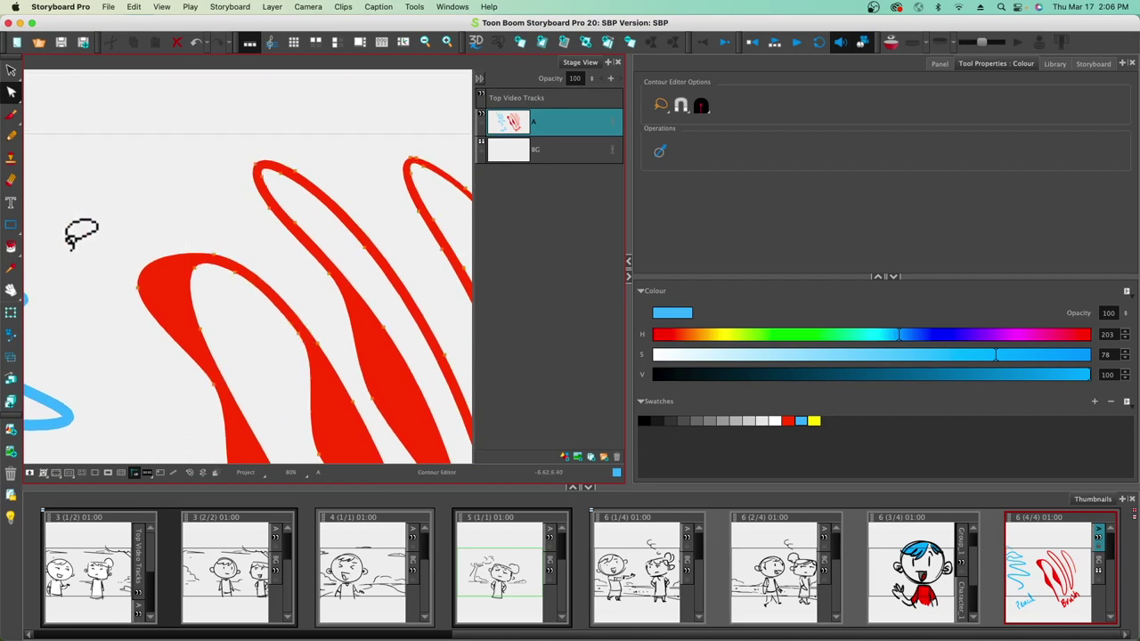
{"action": "left_click", "coordinate": [10, 91]}
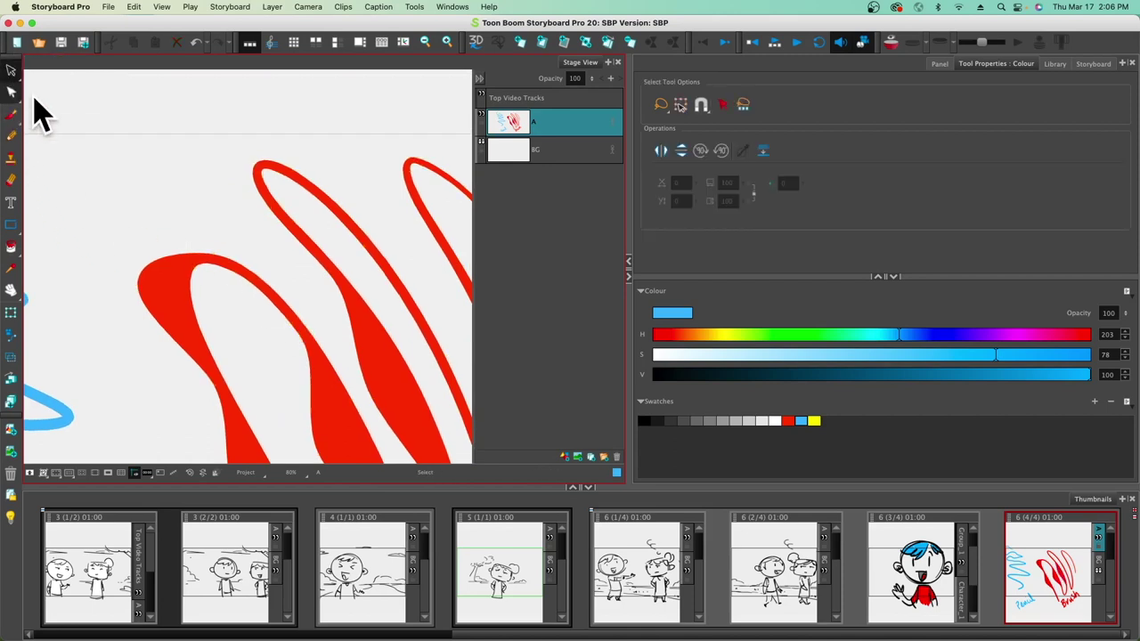
{"action": "left_click", "coordinate": [12, 71]}
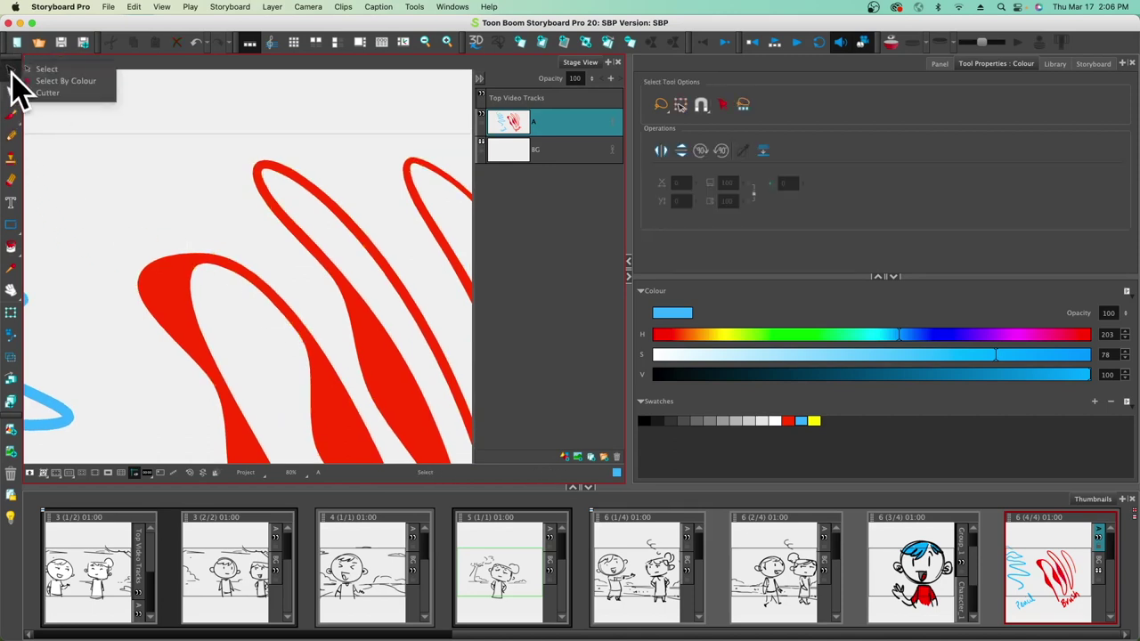
{"action": "left_click", "coordinate": [10, 91]}
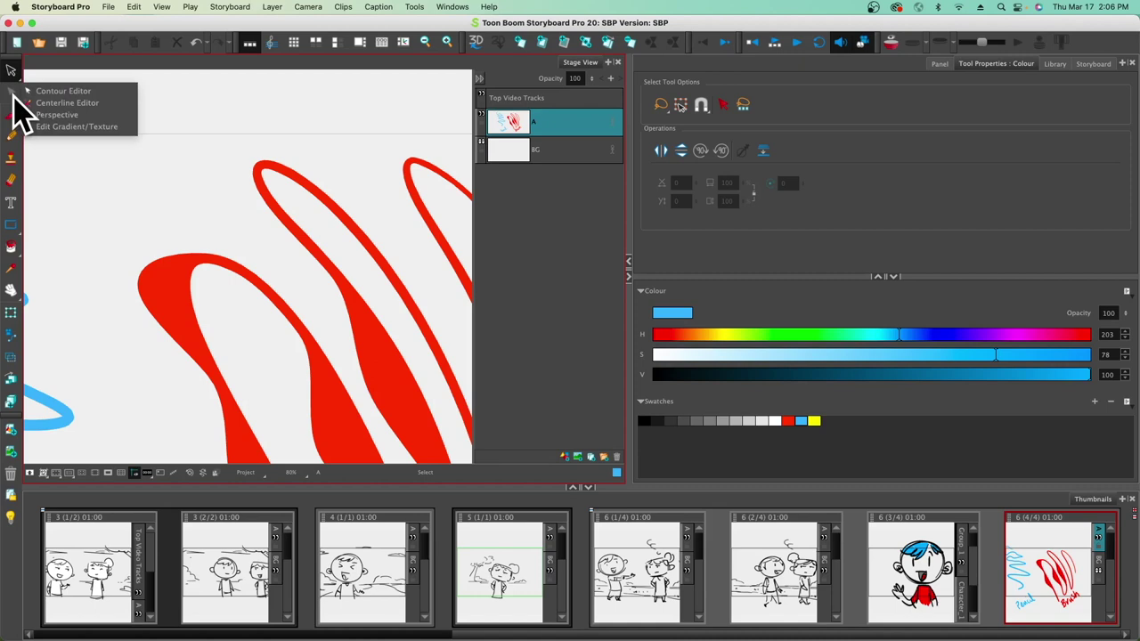
{"action": "left_click", "coordinate": [74, 106]}
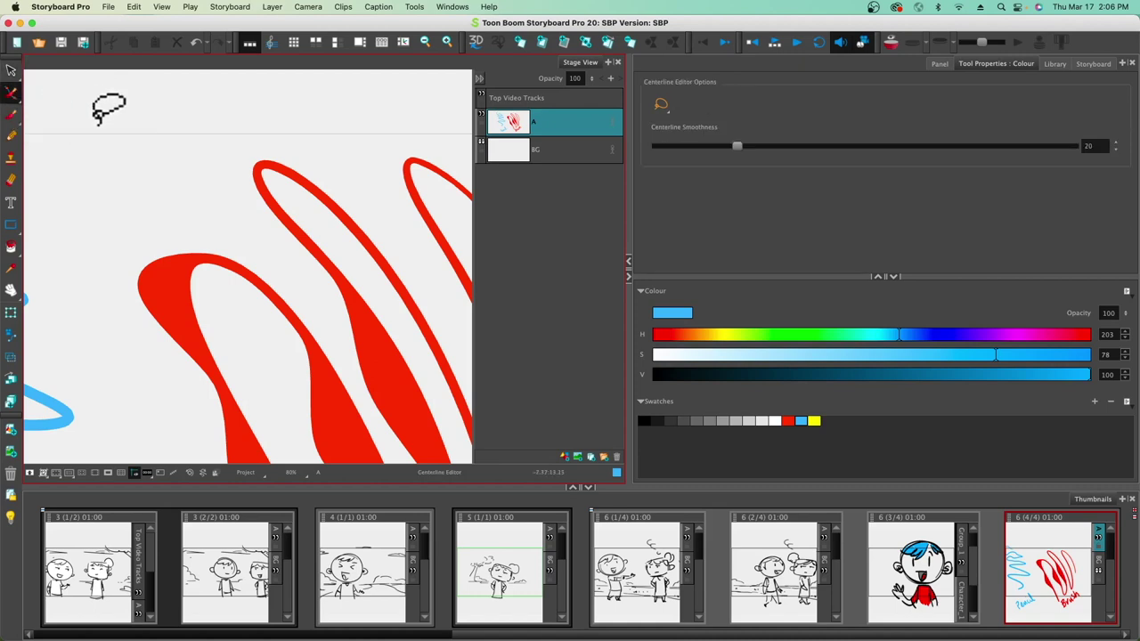
{"action": "mouse_move", "coordinate": [445, 312]}
{"action": "left_mouse_down"}
{"action": "mouse_move", "coordinate": [76, 279]}
{"action": "mouse_move", "coordinate": [143, 262]}
{"action": "left_mouse_up"}
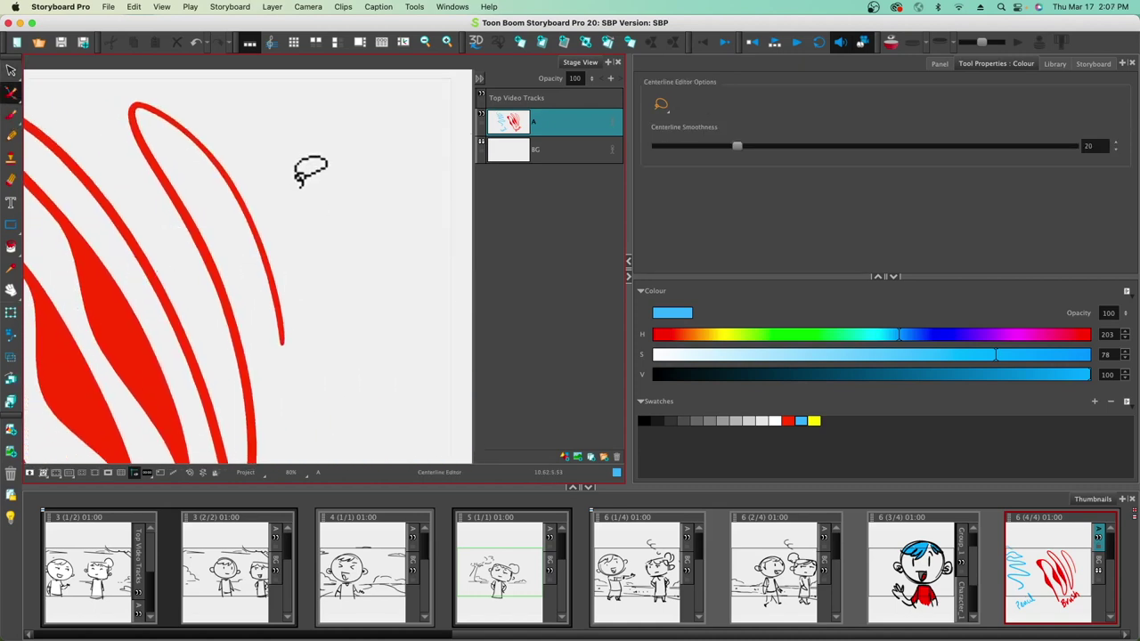
Step: Reshape the upper curve of the thin red stroke and bulge the thick red stroke's middle with the Centerline Editor
{"action": "mouse_move", "coordinate": [267, 267]}
{"action": "left_mouse_down"}
{"action": "mouse_move", "coordinate": [305, 223]}
{"action": "mouse_move", "coordinate": [313, 230]}
{"action": "left_mouse_up"}
{"action": "mouse_move", "coordinate": [169, 113]}
{"action": "left_mouse_down"}
{"action": "mouse_move", "coordinate": [189, 104]}
{"action": "mouse_move", "coordinate": [178, 101]}
{"action": "left_mouse_up"}
{"action": "left_click", "coordinate": [211, 105]}
{"action": "left_click_drag", "start_coordinate": [279, 135], "coordinate": [277, 113]}
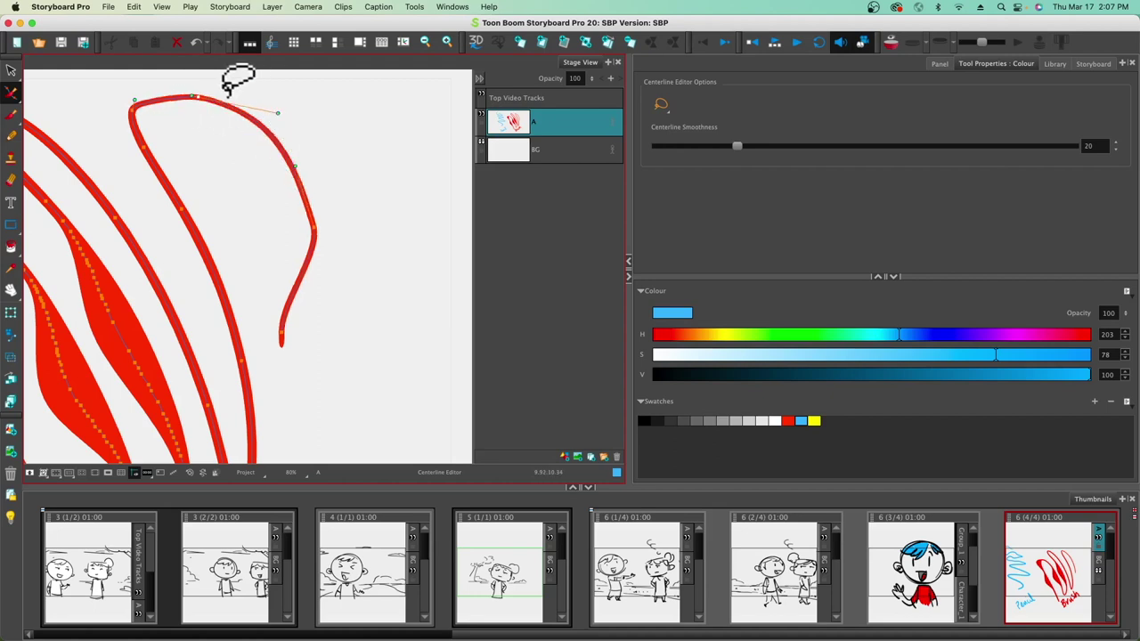
{"action": "mouse_move", "coordinate": [140, 377]}
{"action": "left_mouse_down"}
{"action": "mouse_move", "coordinate": [382, 300]}
{"action": "mouse_move", "coordinate": [396, 272]}
{"action": "left_mouse_up"}
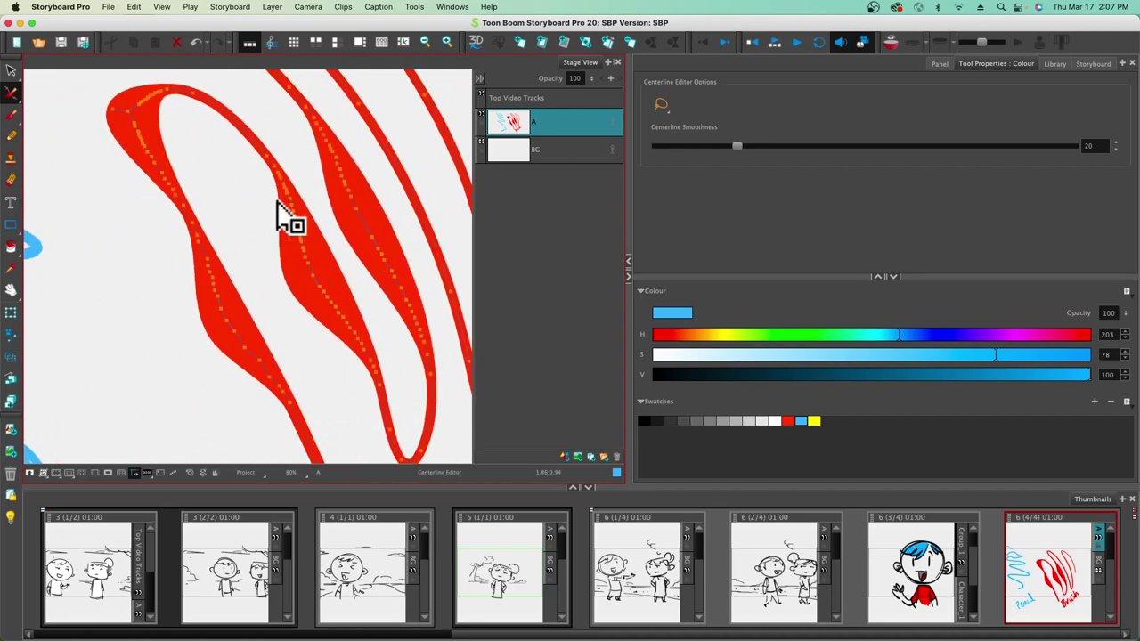
{"action": "mouse_move", "coordinate": [326, 261]}
{"action": "left_mouse_down"}
{"action": "mouse_move", "coordinate": [273, 178]}
{"action": "mouse_move", "coordinate": [307, 267]}
{"action": "mouse_move", "coordinate": [335, 267]}
{"action": "mouse_move", "coordinate": [301, 268]}
{"action": "mouse_move", "coordinate": [350, 330]}
{"action": "mouse_move", "coordinate": [354, 301]}
{"action": "left_mouse_up"}
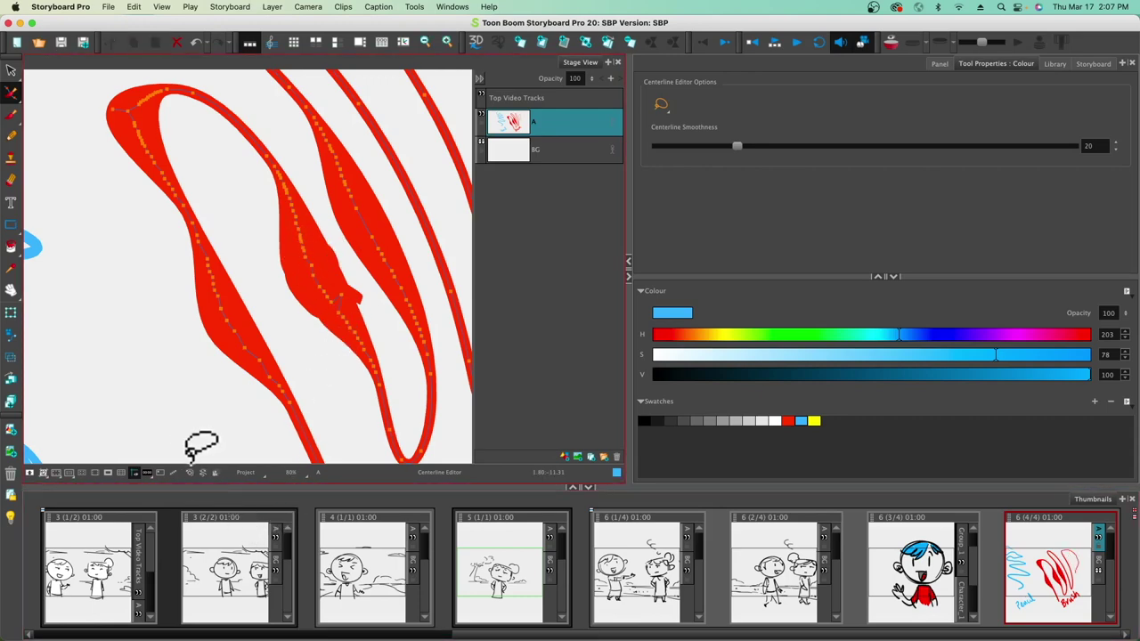
Step: Erase the upper parts of the thick red brush strokes with the size 30 Eraser preset
{"action": "key", "text": "alt+e"}
{"action": "left_click_drag", "start_coordinate": [232, 330], "coordinate": [176, 294]}
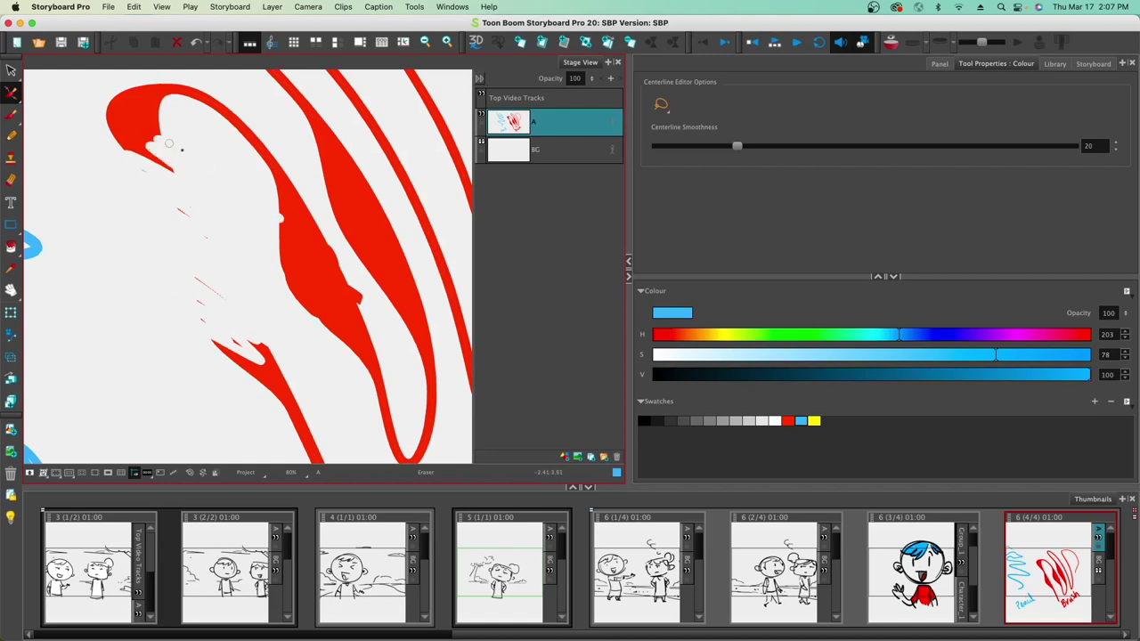
{"action": "left_click_drag", "start_coordinate": [279, 220], "coordinate": [337, 263]}
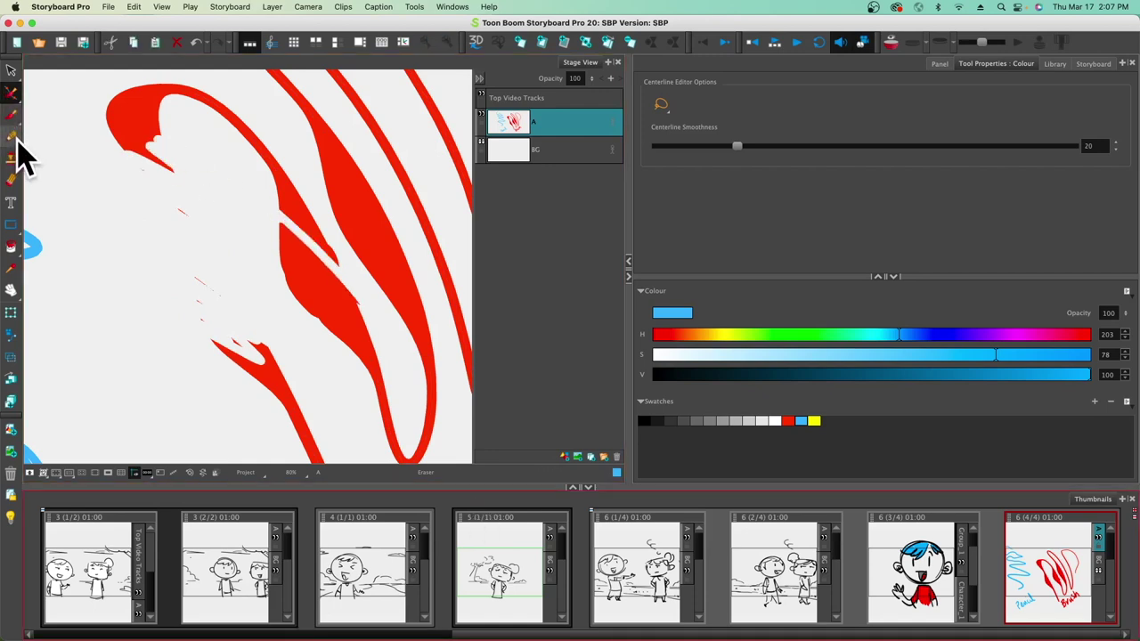
{"action": "left_click", "coordinate": [12, 179]}
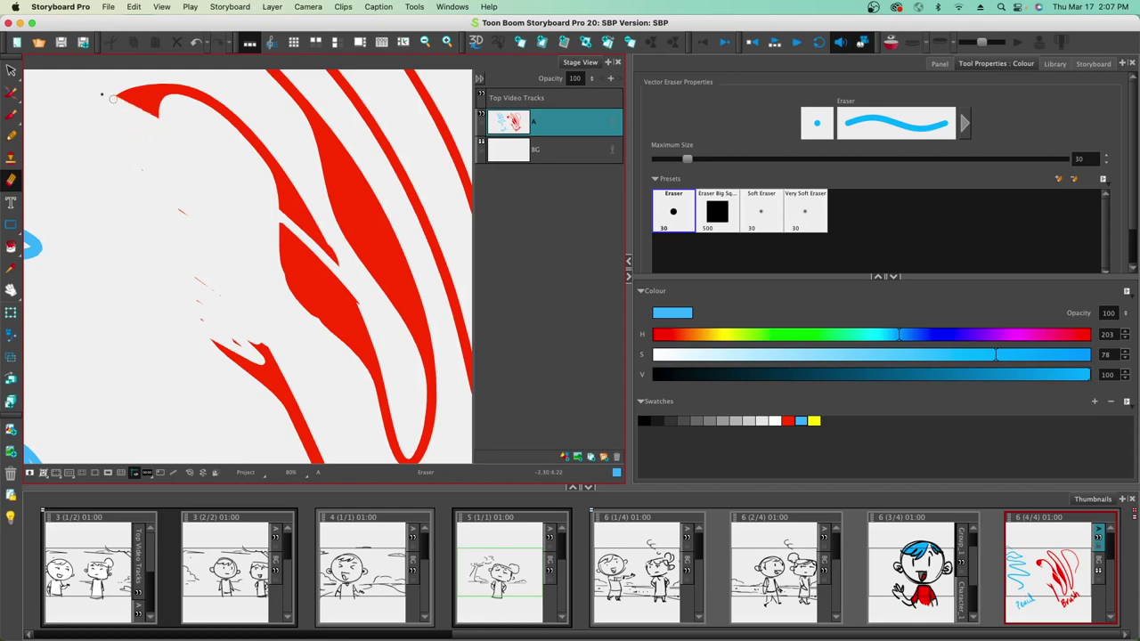
{"action": "mouse_move", "coordinate": [243, 125]}
{"action": "left_mouse_down"}
{"action": "mouse_move", "coordinate": [294, 233]}
{"action": "mouse_move", "coordinate": [307, 349]}
{"action": "left_mouse_up"}
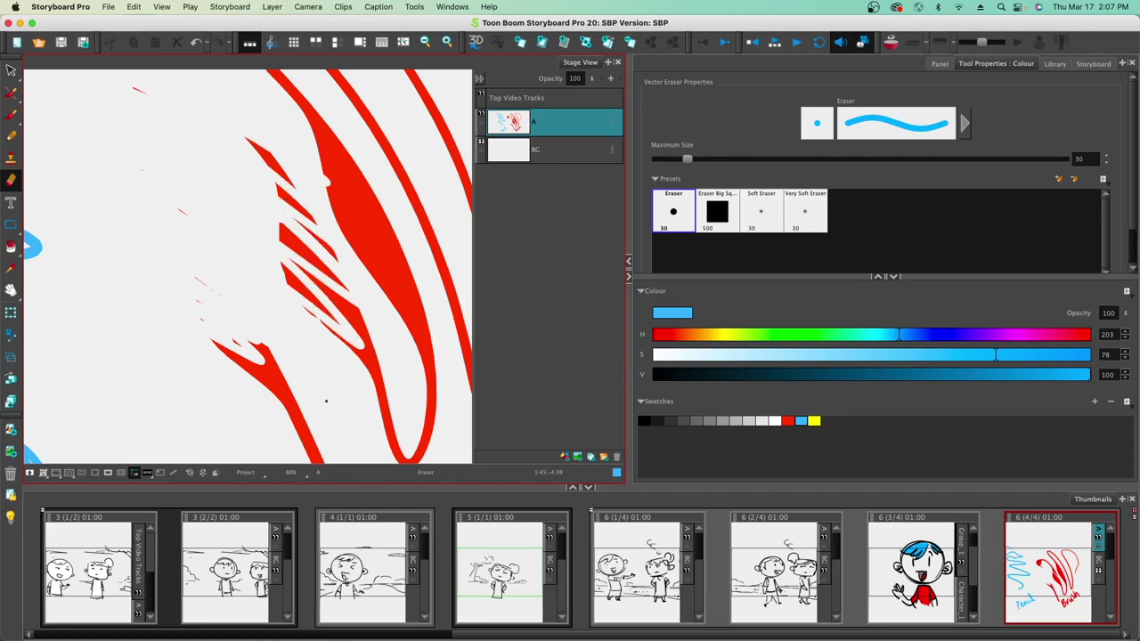
Step: Delete the layer holding the red and blue test strokes, add an empty vector layer, and reset the stage view
{"action": "left_click", "coordinate": [564, 457]}
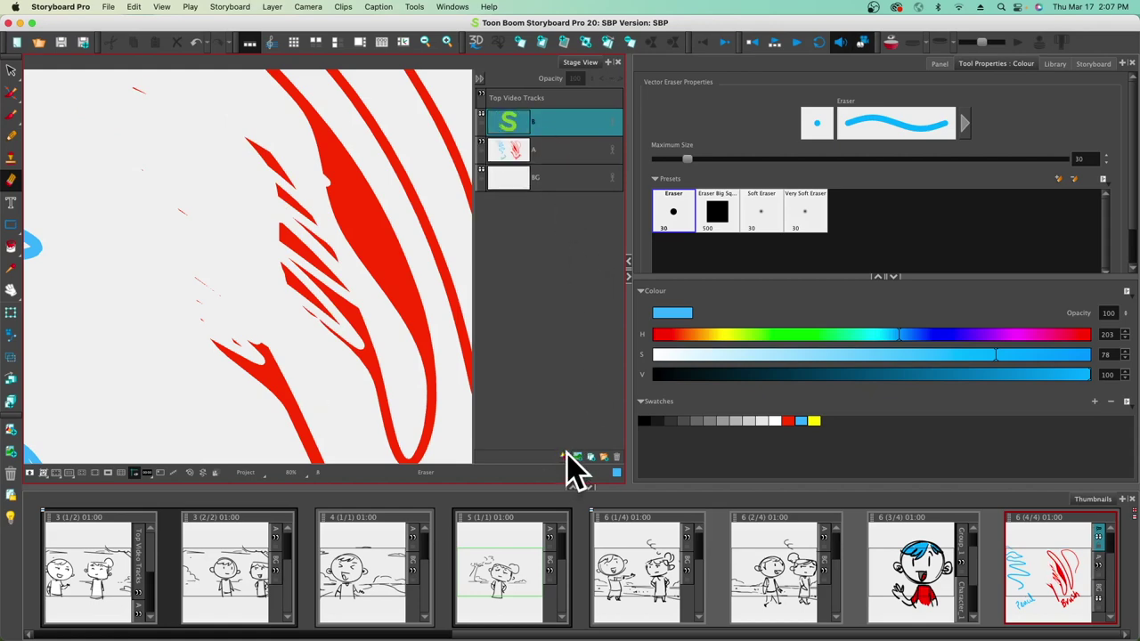
{"action": "left_click", "coordinate": [616, 457]}
{"action": "left_click", "coordinate": [617, 457]}
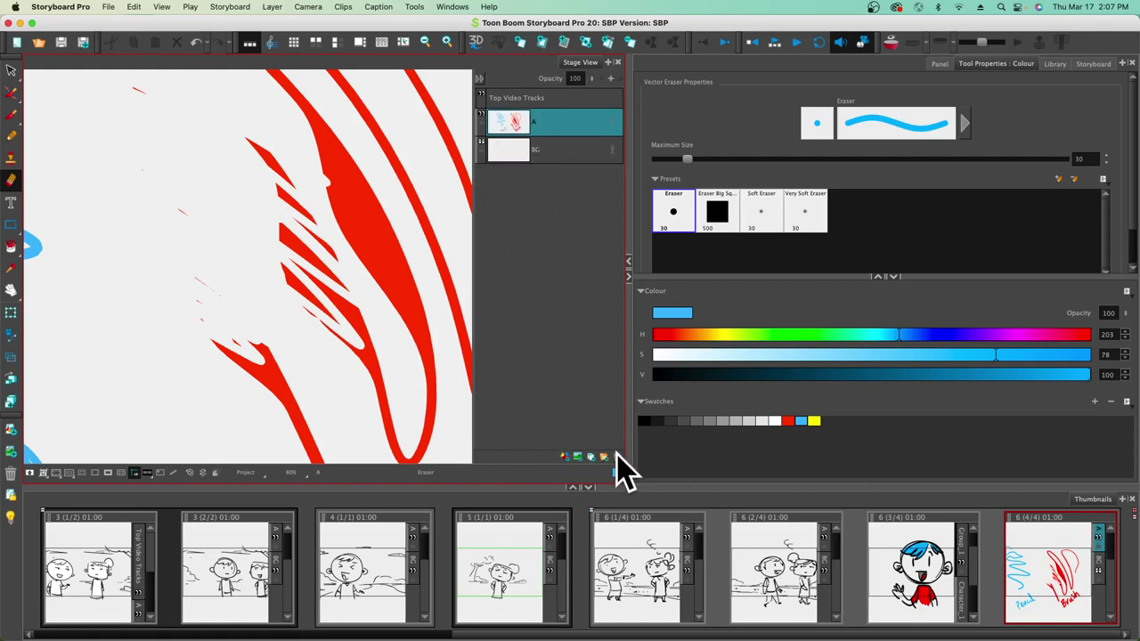
{"action": "left_click", "coordinate": [564, 457]}
{"action": "key", "text": "2"}
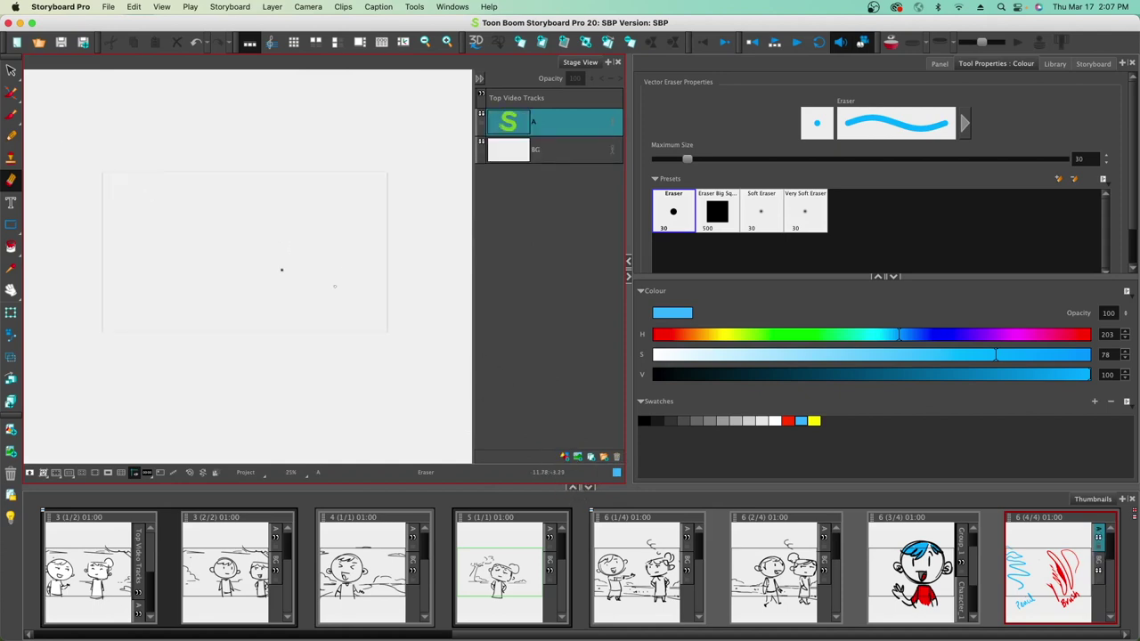
Step: Brush four crossing blue curves on the empty layer so that they enclose a diamond shape
{"action": "left_click", "coordinate": [11, 93]}
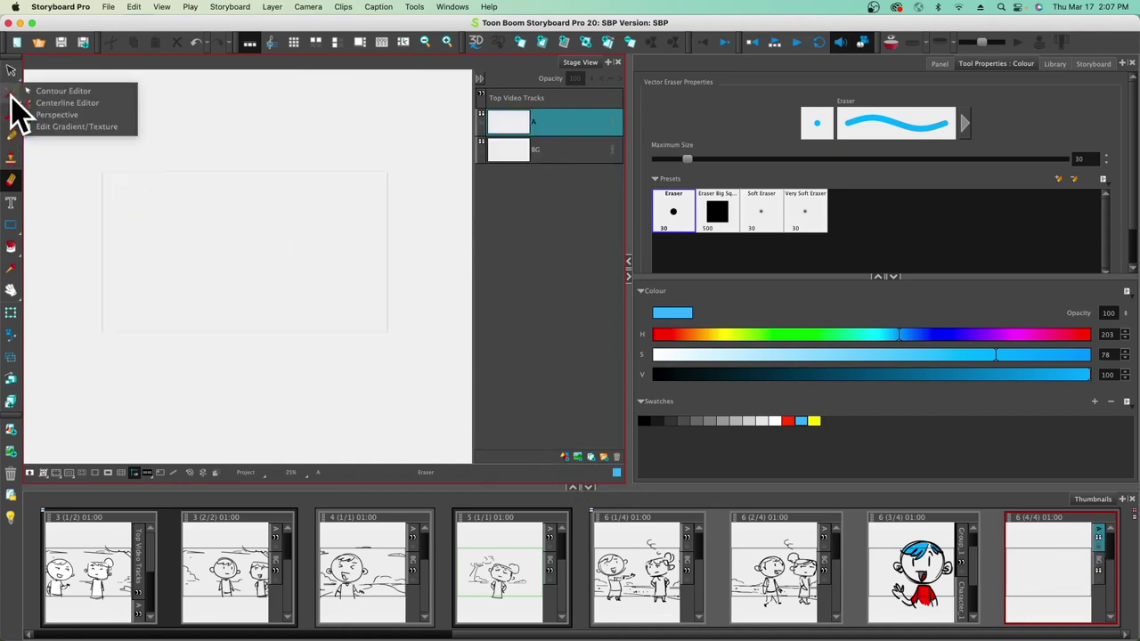
{"action": "left_click", "coordinate": [12, 114]}
{"action": "left_click_drag", "start_coordinate": [167, 134], "coordinate": [388, 311]}
{"action": "left_click_drag", "start_coordinate": [107, 212], "coordinate": [337, 411]}
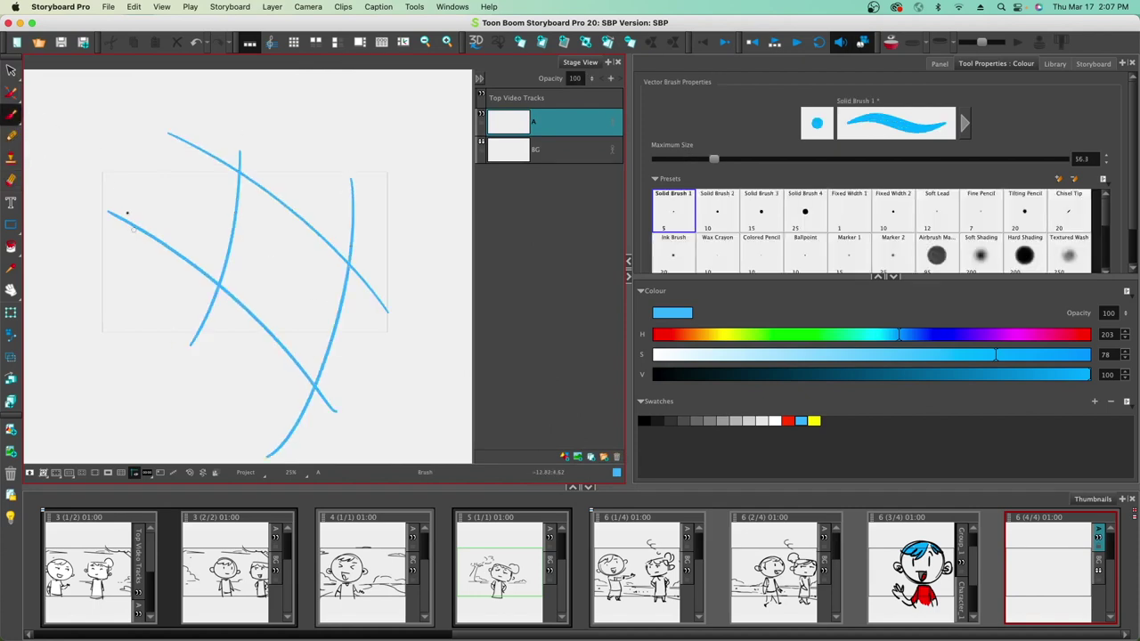
Step: Trim the overhanging ends of the four blue curves with the Cutter, leaving only the enclosed diamond
{"action": "left_click", "coordinate": [12, 70]}
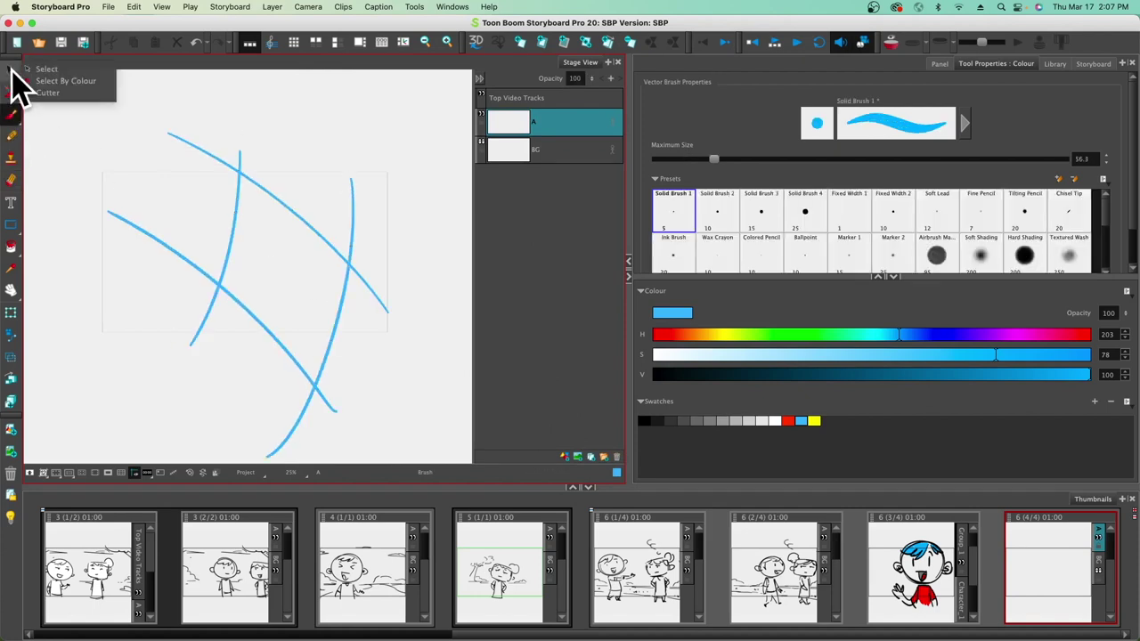
{"action": "left_click", "coordinate": [48, 93]}
{"action": "mouse_move", "coordinate": [158, 241]}
{"action": "left_mouse_down"}
{"action": "mouse_move", "coordinate": [158, 282]}
{"action": "mouse_move", "coordinate": [204, 321]}
{"action": "left_mouse_up"}
{"action": "mouse_move", "coordinate": [316, 450]}
{"action": "left_mouse_down"}
{"action": "mouse_move", "coordinate": [296, 417]}
{"action": "mouse_move", "coordinate": [324, 402]}
{"action": "left_mouse_up"}
{"action": "left_click_drag", "start_coordinate": [392, 263], "coordinate": [369, 300]}
{"action": "mouse_move", "coordinate": [374, 210]}
{"action": "left_mouse_down"}
{"action": "mouse_move", "coordinate": [305, 152]}
{"action": "mouse_move", "coordinate": [232, 134]}
{"action": "mouse_move", "coordinate": [230, 169]}
{"action": "mouse_move", "coordinate": [161, 125]}
{"action": "left_mouse_up"}
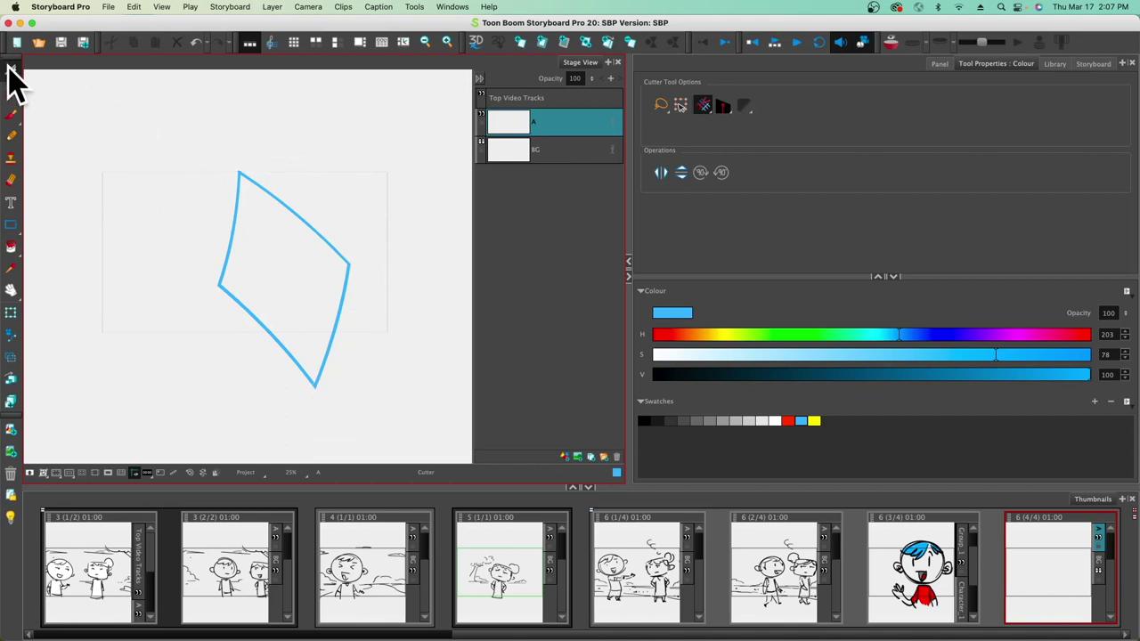
Step: Select the diamond's two upper edges and set their start and end tip shapes and a Round join
{"action": "left_click", "coordinate": [10, 70]}
{"action": "left_click", "coordinate": [49, 70]}
{"action": "mouse_move", "coordinate": [267, 133]}
{"action": "left_mouse_down"}
{"action": "mouse_move", "coordinate": [255, 216]}
{"action": "mouse_move", "coordinate": [379, 331]}
{"action": "left_mouse_up"}
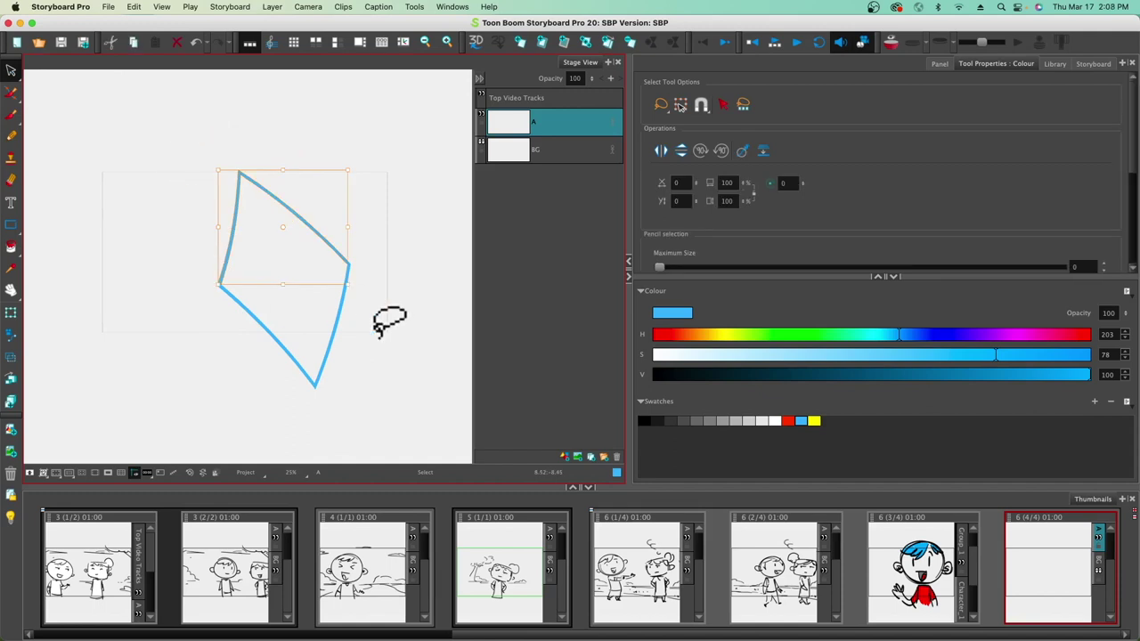
{"action": "left_click_drag", "start_coordinate": [1136, 153], "coordinate": [1134, 233]}
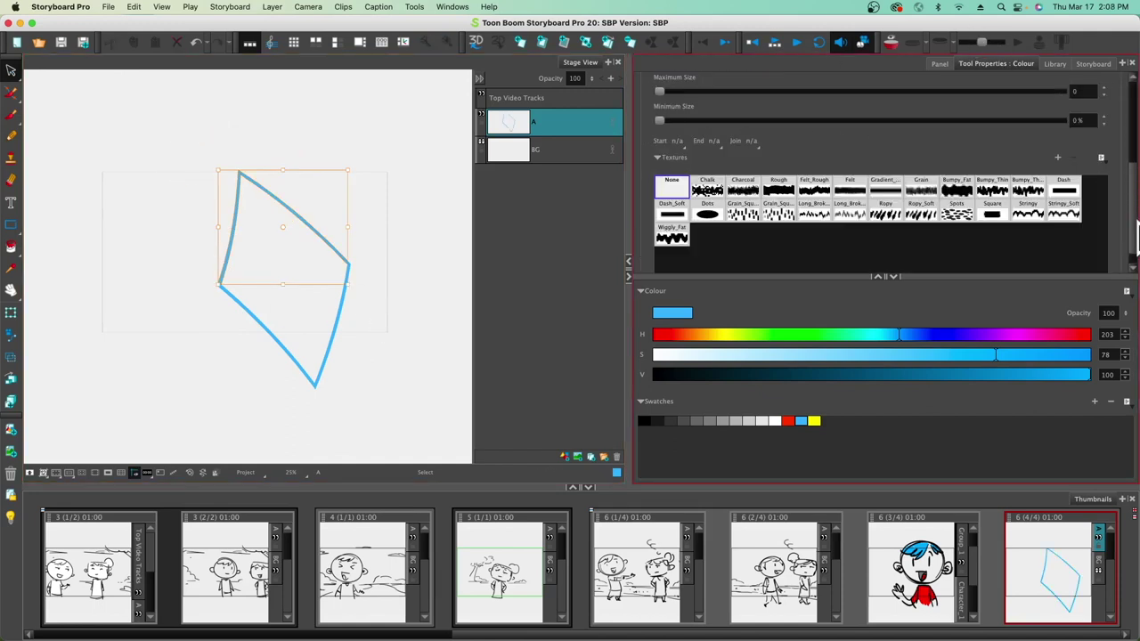
{"action": "left_click", "coordinate": [679, 141]}
{"action": "left_click", "coordinate": [681, 125]}
{"action": "left_click", "coordinate": [715, 141]}
{"action": "left_click", "coordinate": [724, 122]}
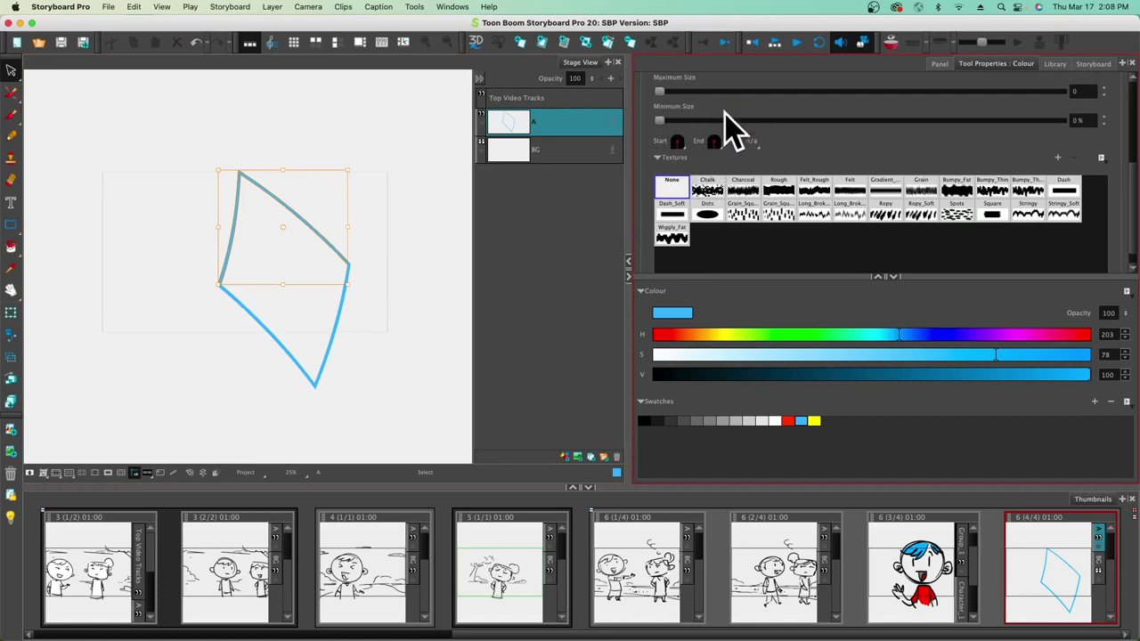
{"action": "left_click", "coordinate": [757, 140]}
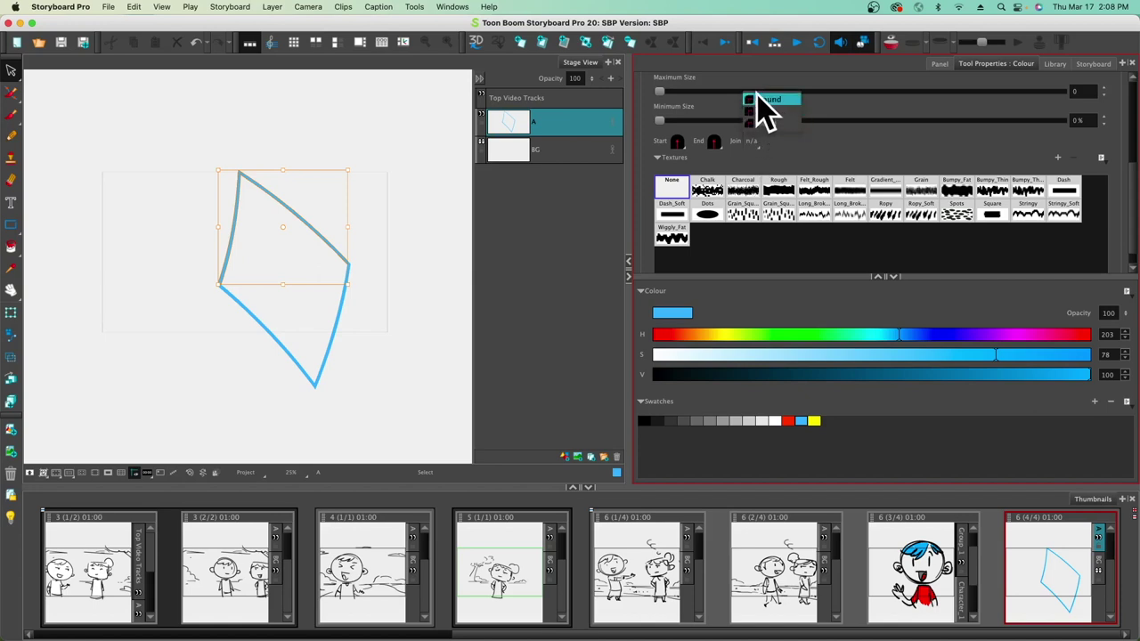
{"action": "left_click", "coordinate": [770, 100]}
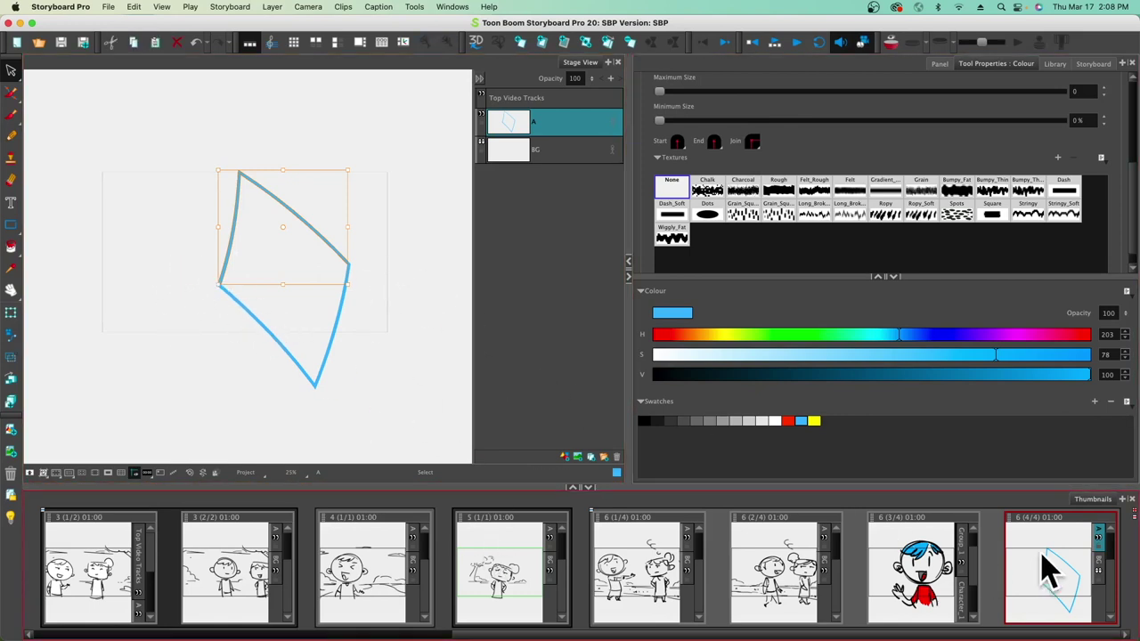
Step: Add the Timeline view alongside the Thumbnails view and enlarge the timeline's panels
{"action": "left_click", "coordinate": [1121, 499]}
{"action": "left_click", "coordinate": [1069, 533]}
{"action": "left_click", "coordinate": [1122, 498]}
{"action": "left_click", "coordinate": [1123, 506]}
{"action": "left_click", "coordinate": [1122, 499]}
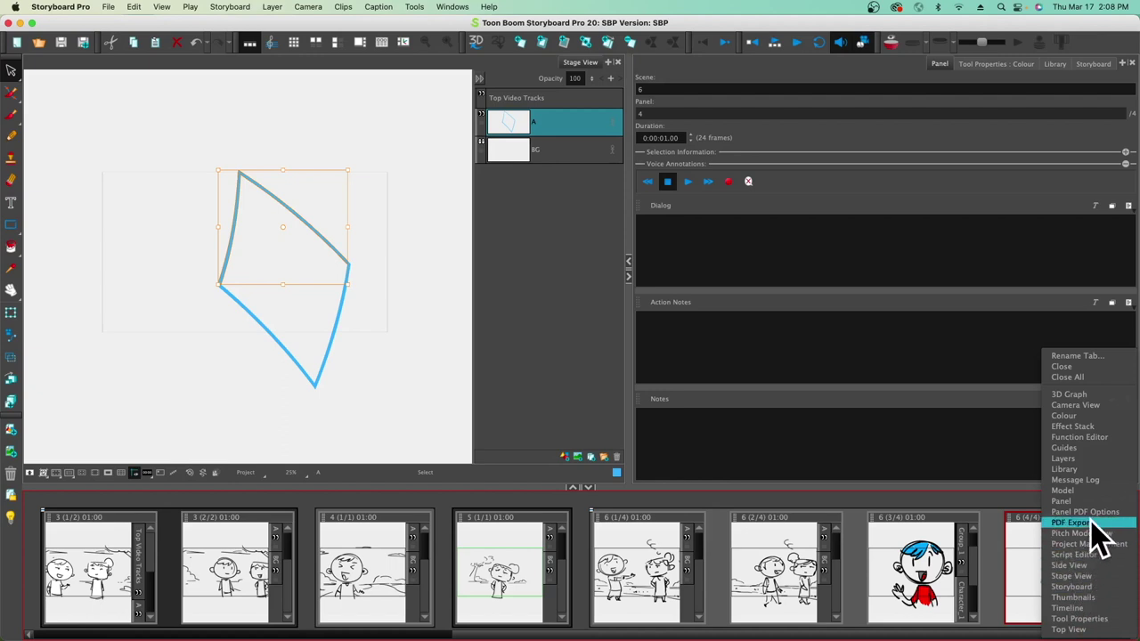
{"action": "left_click", "coordinate": [1072, 609]}
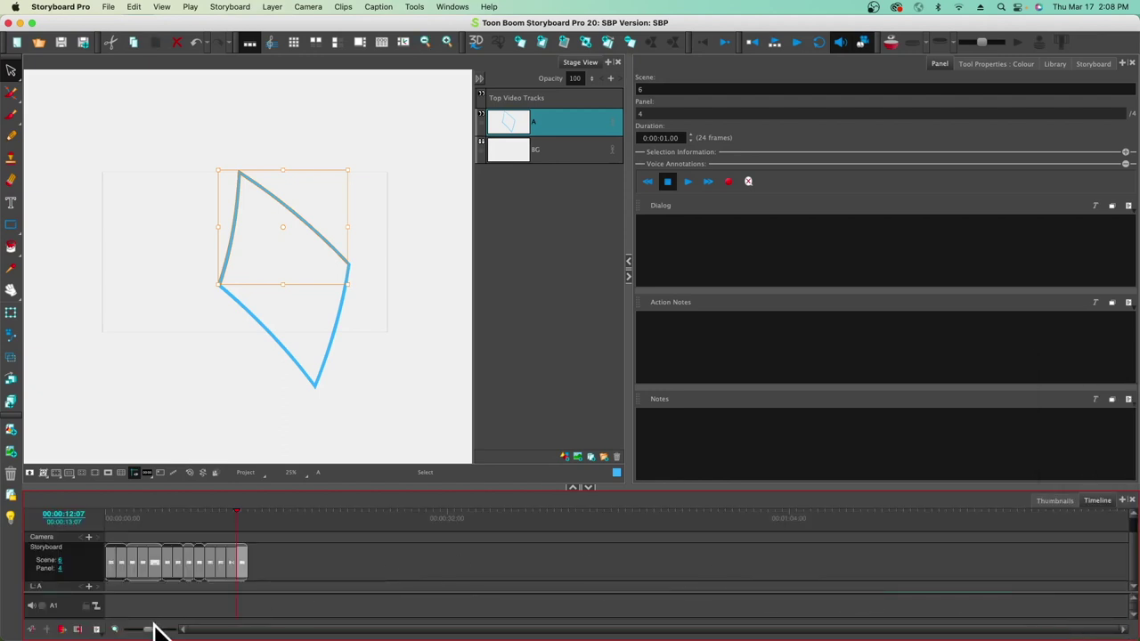
{"action": "left_click_drag", "start_coordinate": [150, 633], "coordinate": [154, 633]}
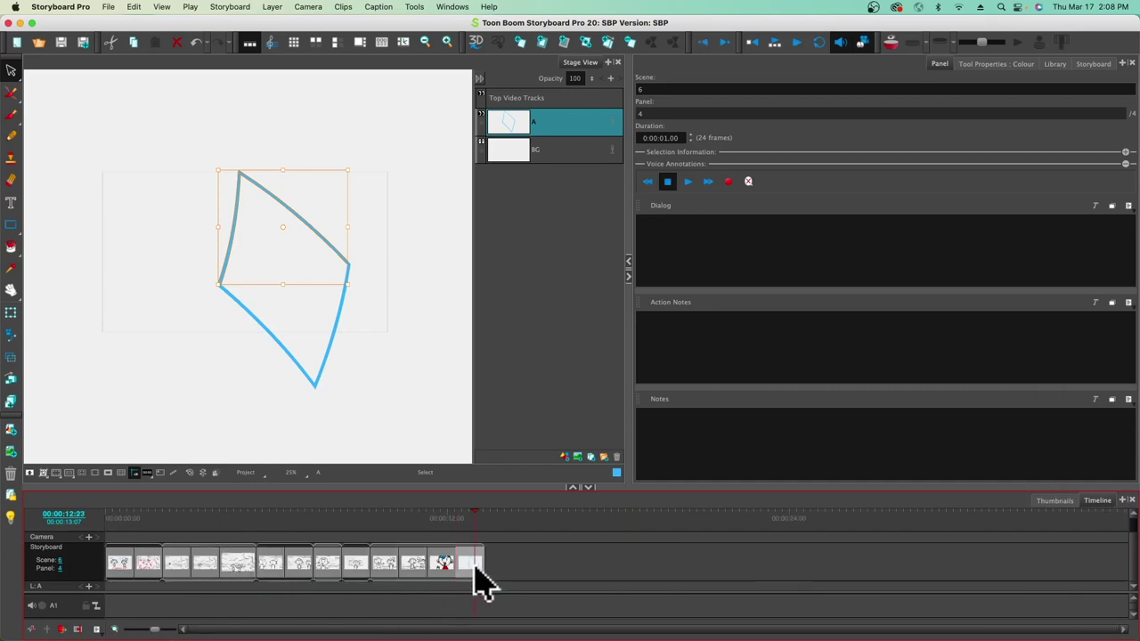
Step: Add four blank panels after the diamond panel in scene 6 and step through them on the timeline
{"action": "key", "text": "p"}
{"action": "key", "text": "p"}
{"action": "key", "text": "p"}
{"action": "key", "text": "p"}
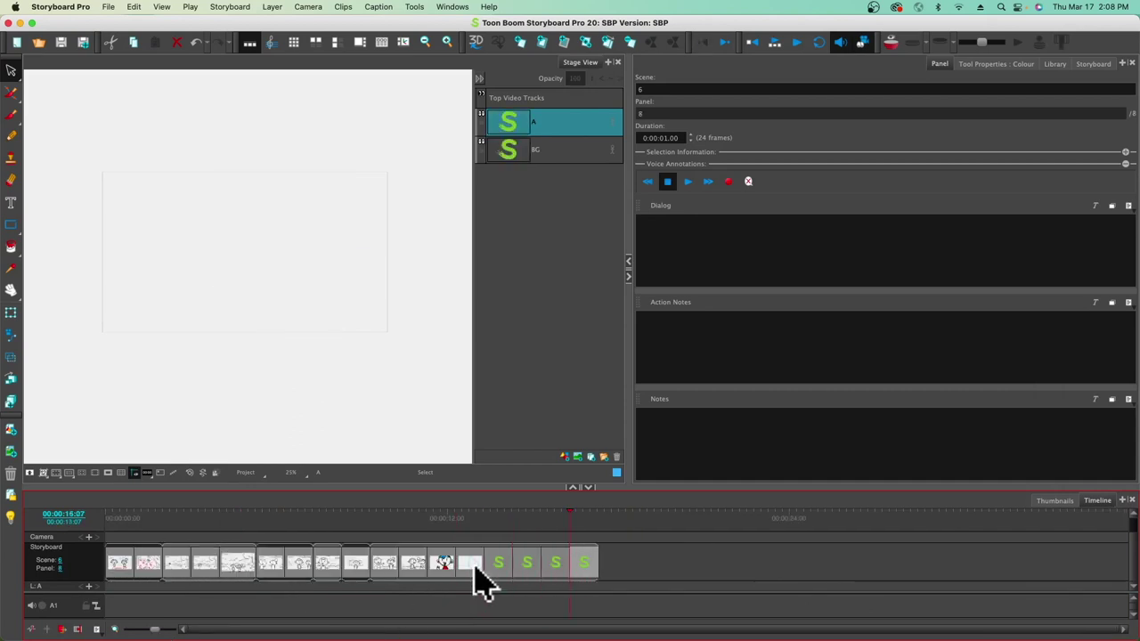
{"action": "left_click", "coordinate": [466, 567]}
{"action": "left_click", "coordinate": [495, 564]}
{"action": "left_click", "coordinate": [526, 565]}
{"action": "left_click", "coordinate": [552, 565]}
{"action": "left_click", "coordinate": [589, 564]}
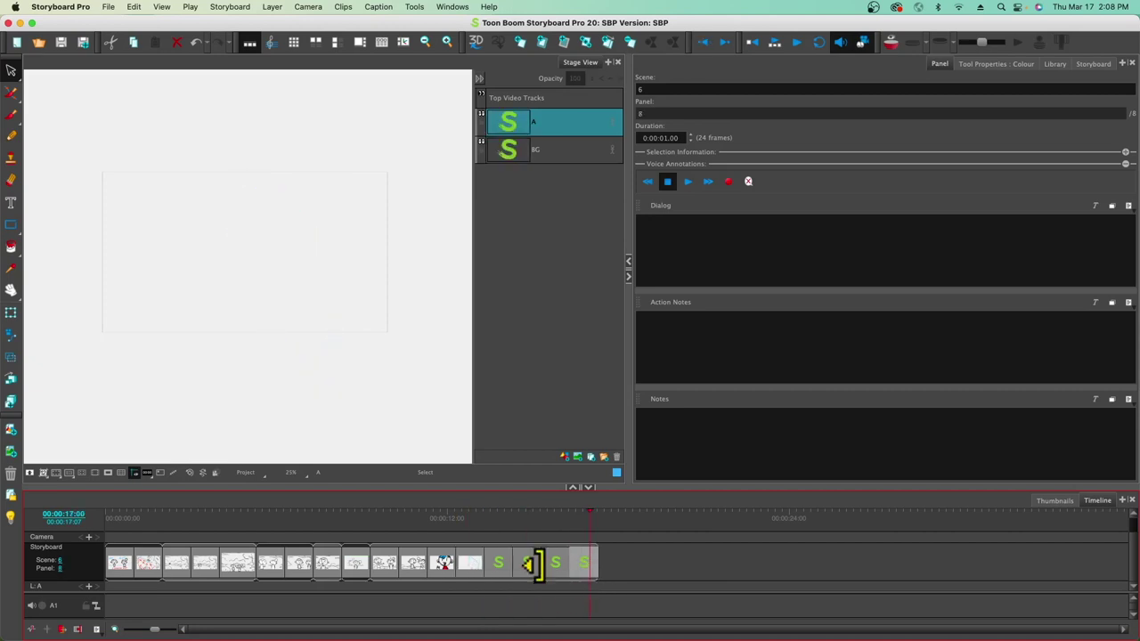
Step: Turn on onion skin for the previous panel in panel 5 and brush a diamond shifted slightly right of it
{"action": "left_click", "coordinate": [500, 564]}
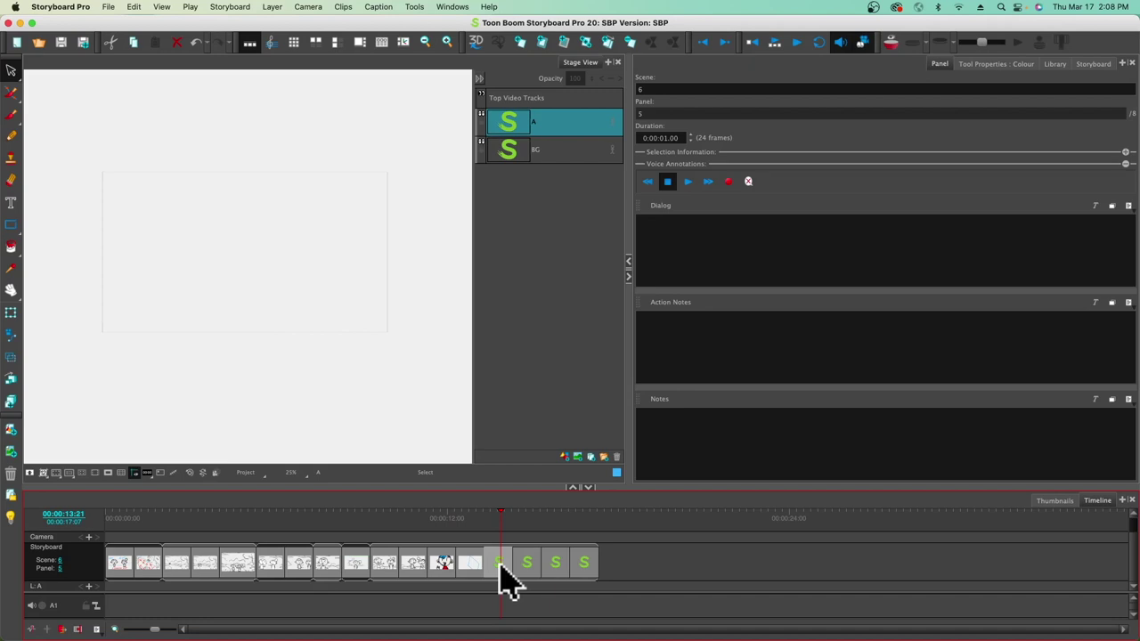
{"action": "left_click", "coordinate": [890, 40]}
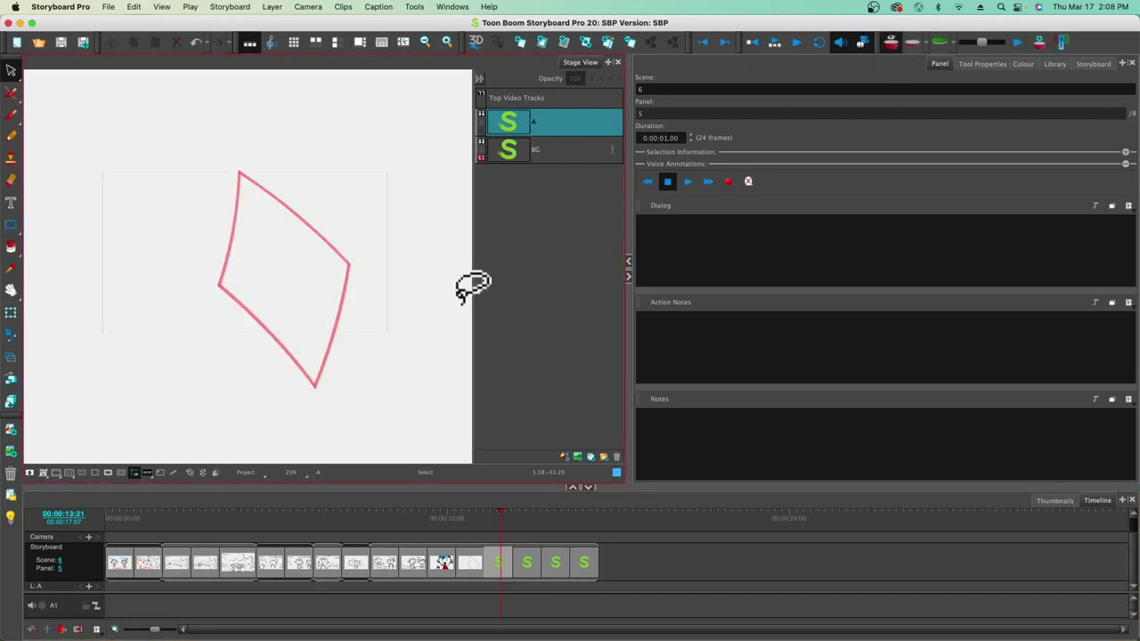
{"action": "left_click", "coordinate": [929, 44]}
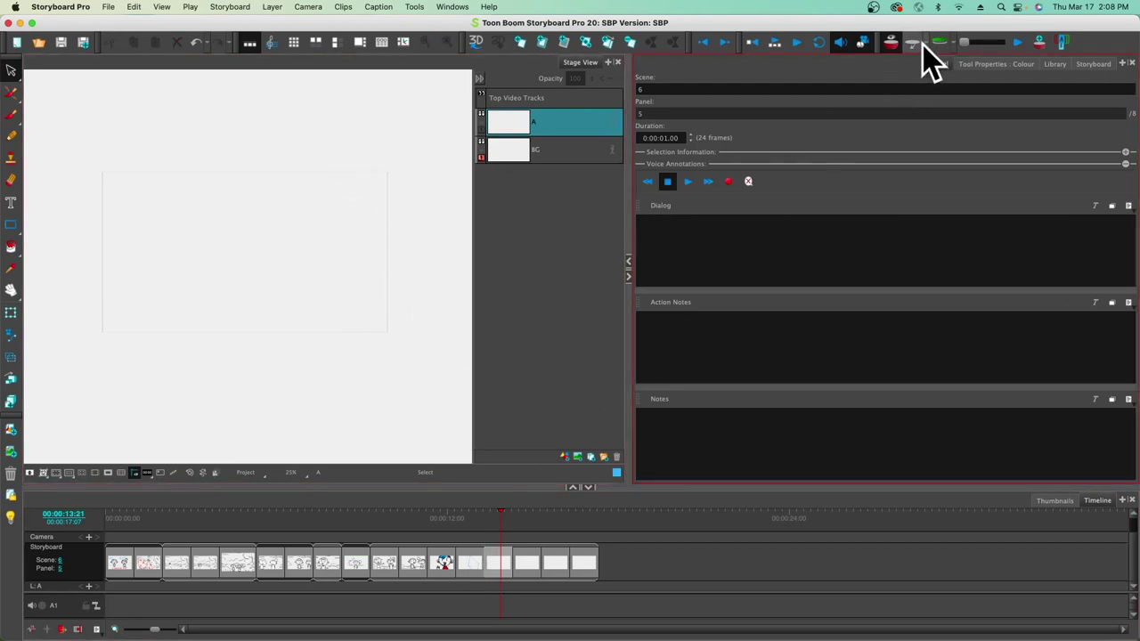
{"action": "left_click", "coordinate": [914, 45]}
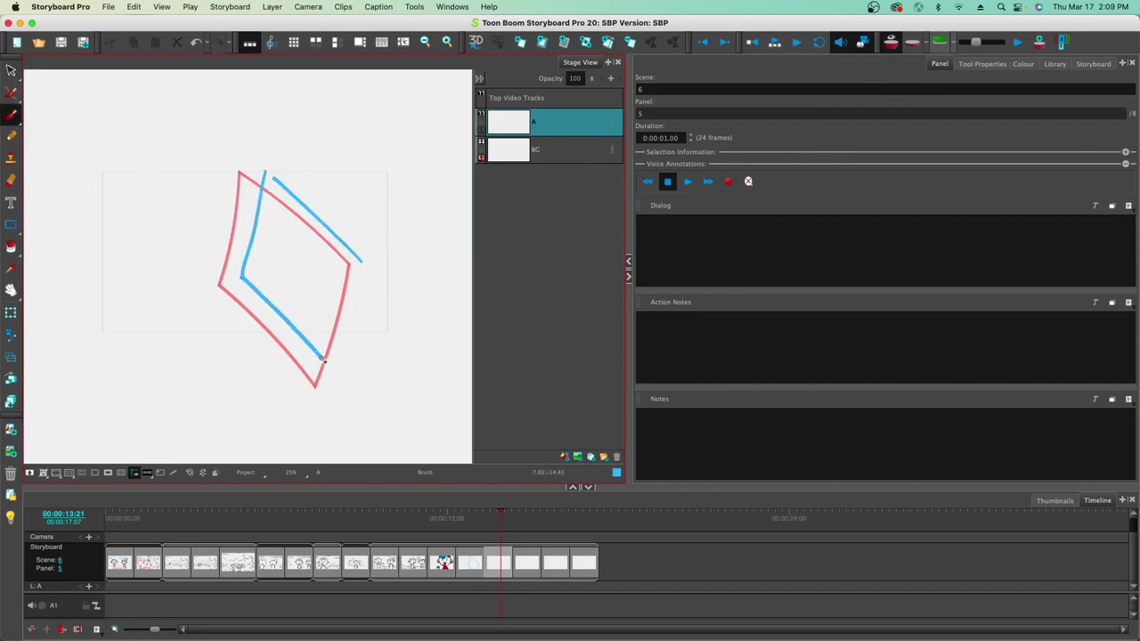
Step: Brush a blue diamond in each of panels 6, 7 and 8, shifting each one slightly right of the preceding drawing
{"action": "left_click", "coordinate": [521, 557]}
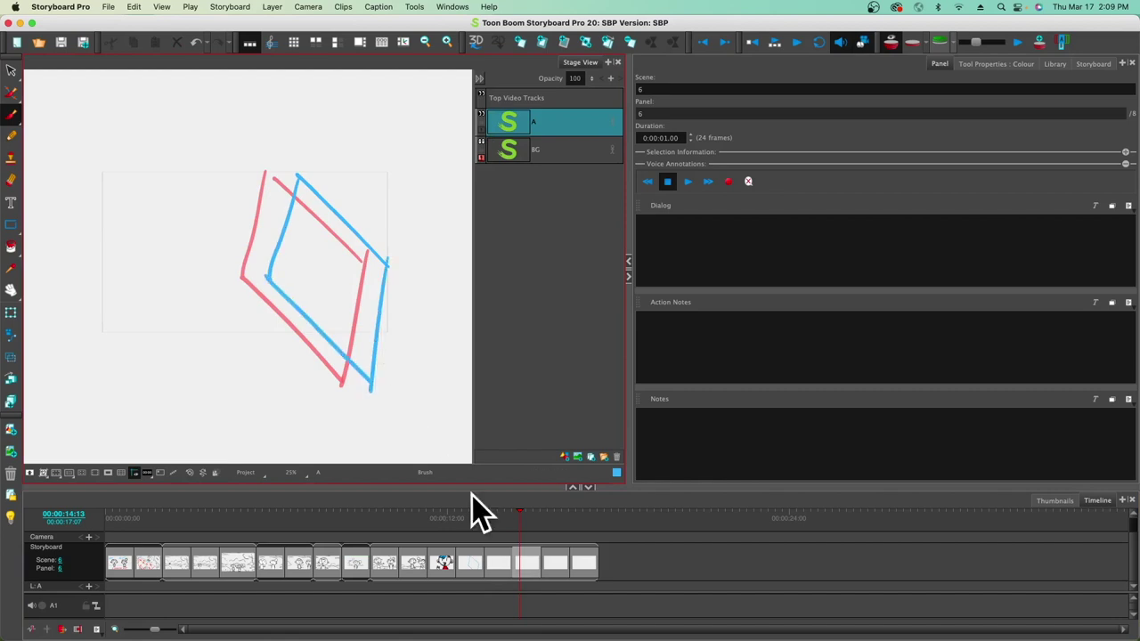
{"action": "left_click", "coordinate": [550, 521]}
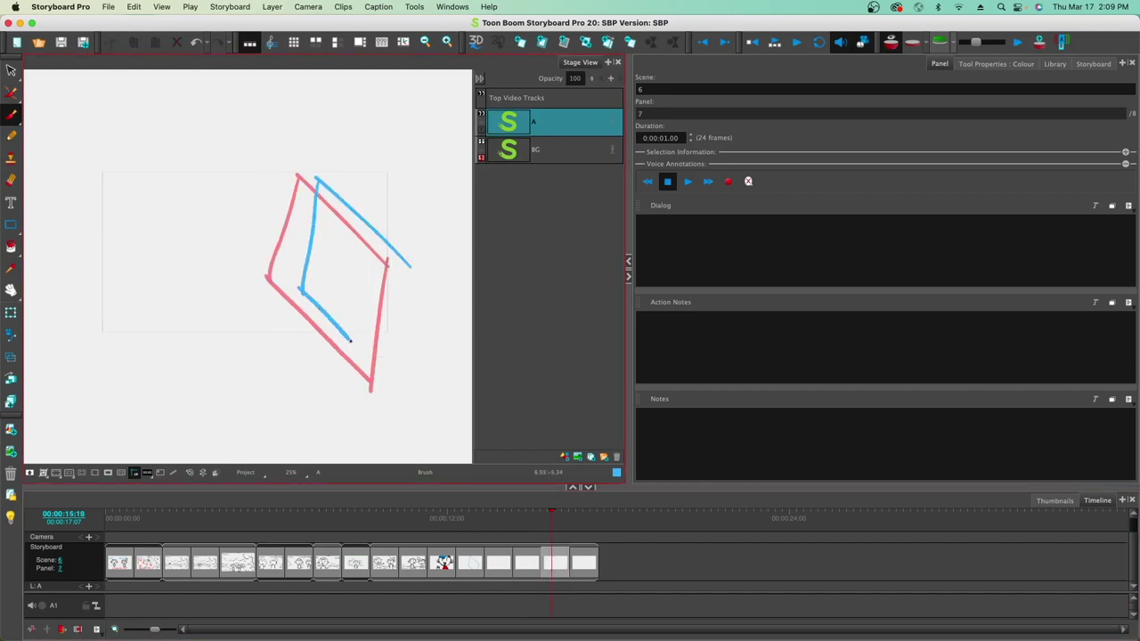
{"action": "left_click", "coordinate": [581, 565]}
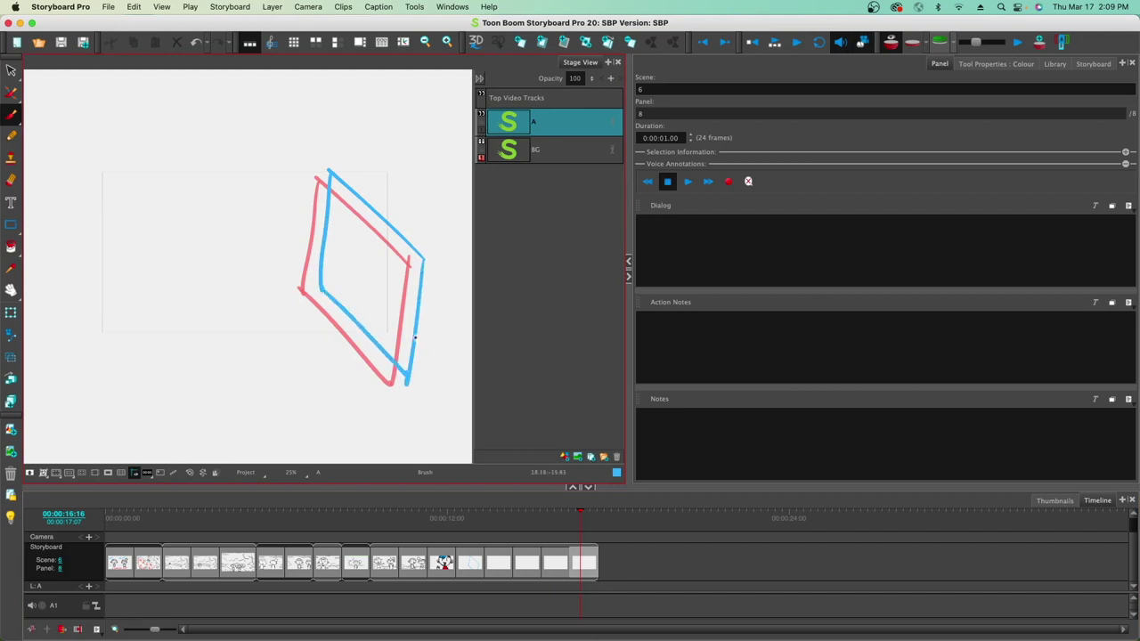
Step: Return to panel 6 of scene 6 and turn on onion skin with Previous 2 Panels
{"action": "left_click", "coordinate": [891, 43]}
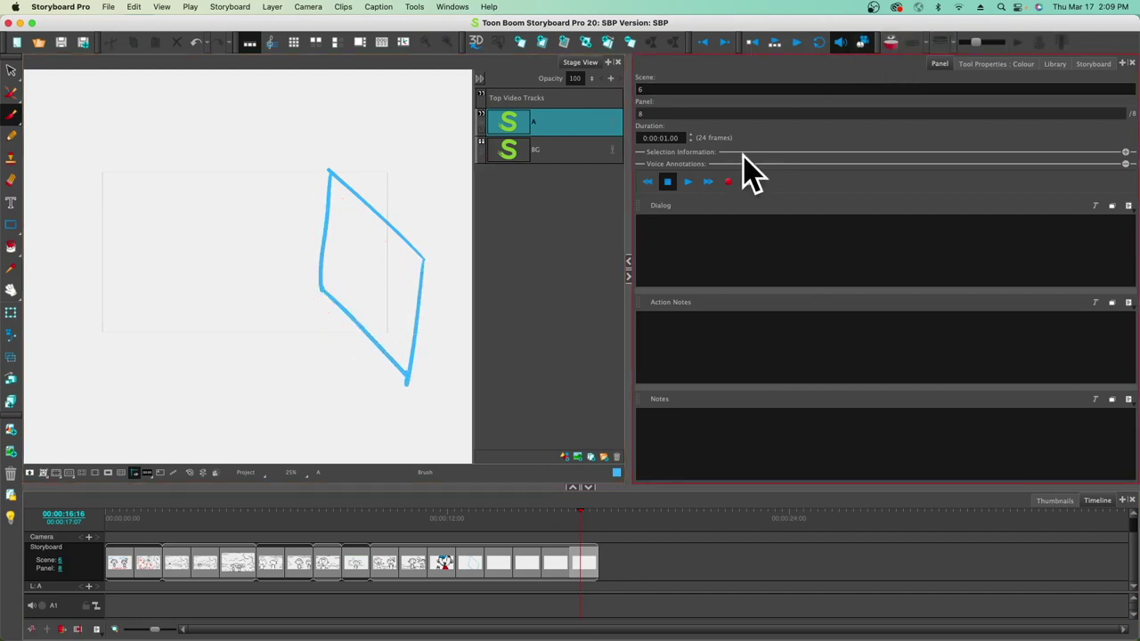
{"action": "mouse_move", "coordinate": [579, 517]}
{"action": "left_mouse_down"}
{"action": "mouse_move", "coordinate": [445, 522]}
{"action": "mouse_move", "coordinate": [582, 519]}
{"action": "mouse_move", "coordinate": [499, 520]}
{"action": "mouse_move", "coordinate": [530, 520]}
{"action": "left_mouse_up"}
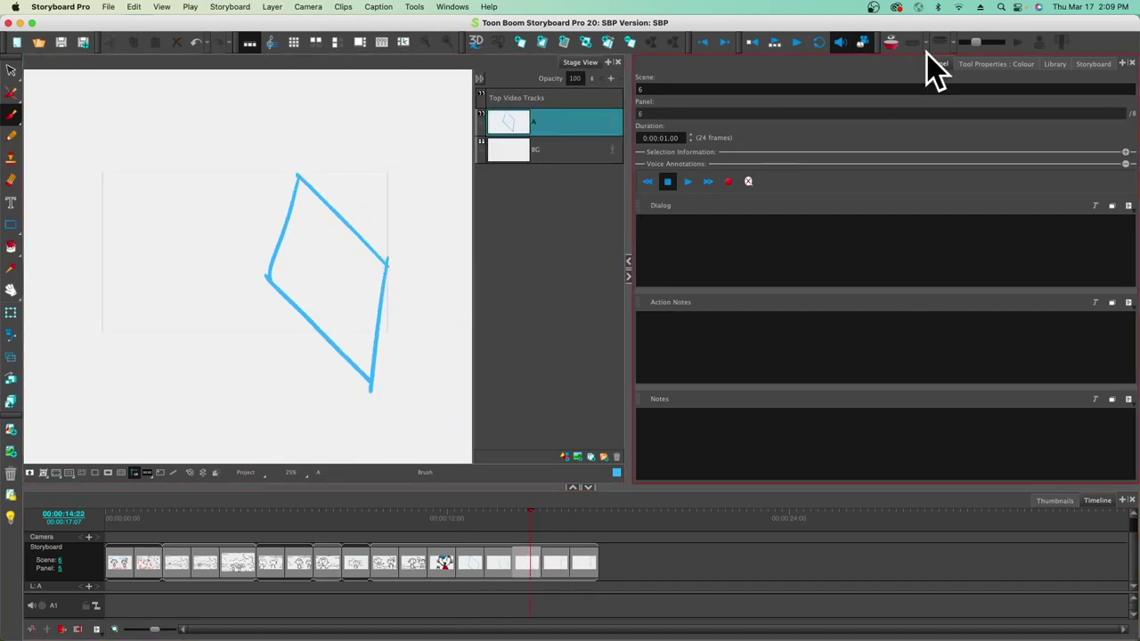
{"action": "left_click", "coordinate": [892, 45]}
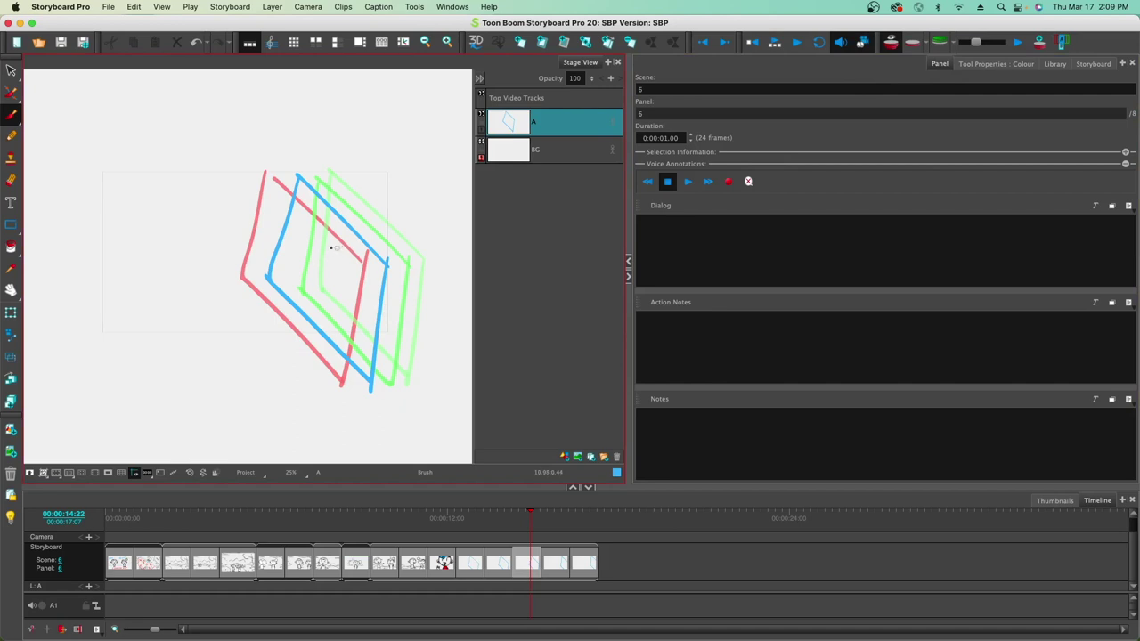
{"action": "left_click", "coordinate": [928, 47]}
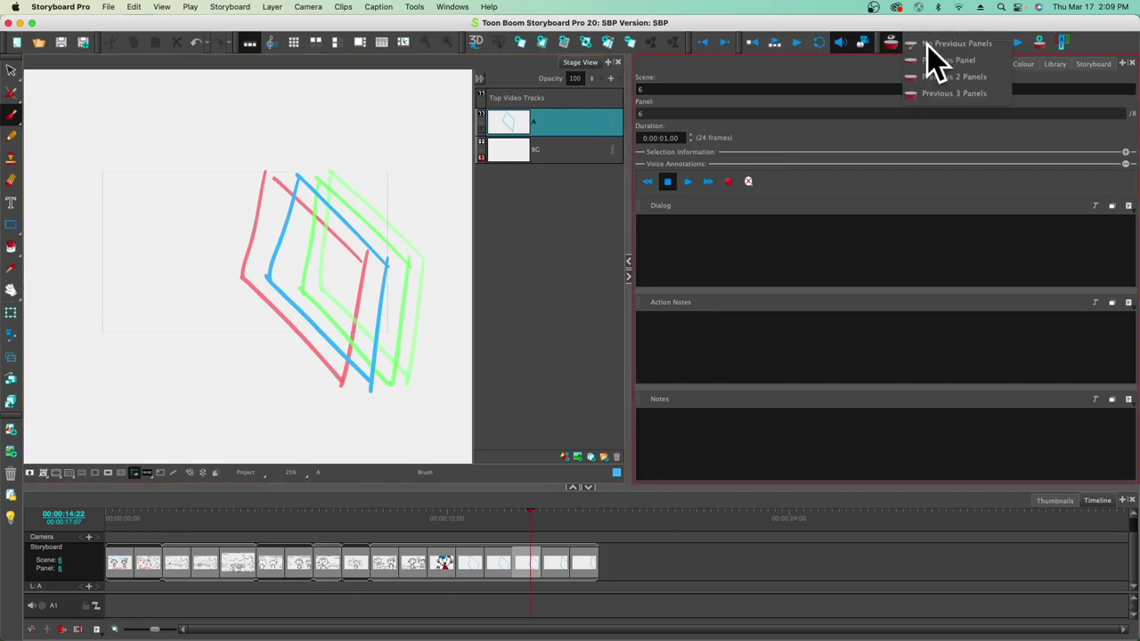
{"action": "left_click", "coordinate": [937, 75]}
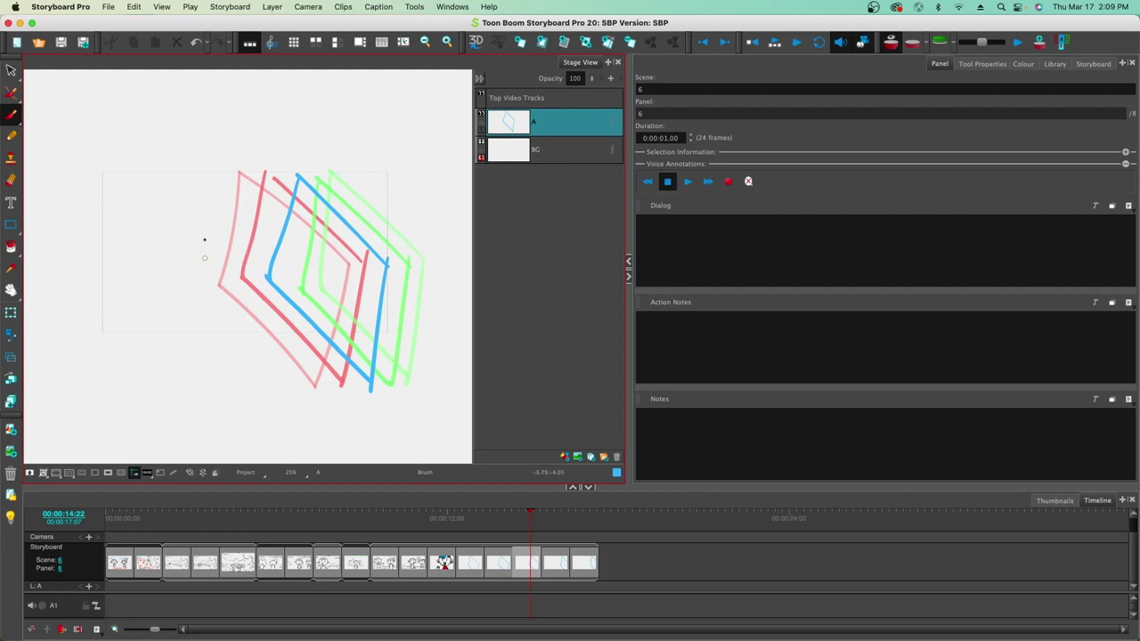
Step: Add a blank panel after panel 8 in scene 6, show the tool and colour properties, and turn off onion skin
{"action": "left_click_drag", "start_coordinate": [528, 515], "coordinate": [596, 526]}
{"action": "key", "text": "p"}
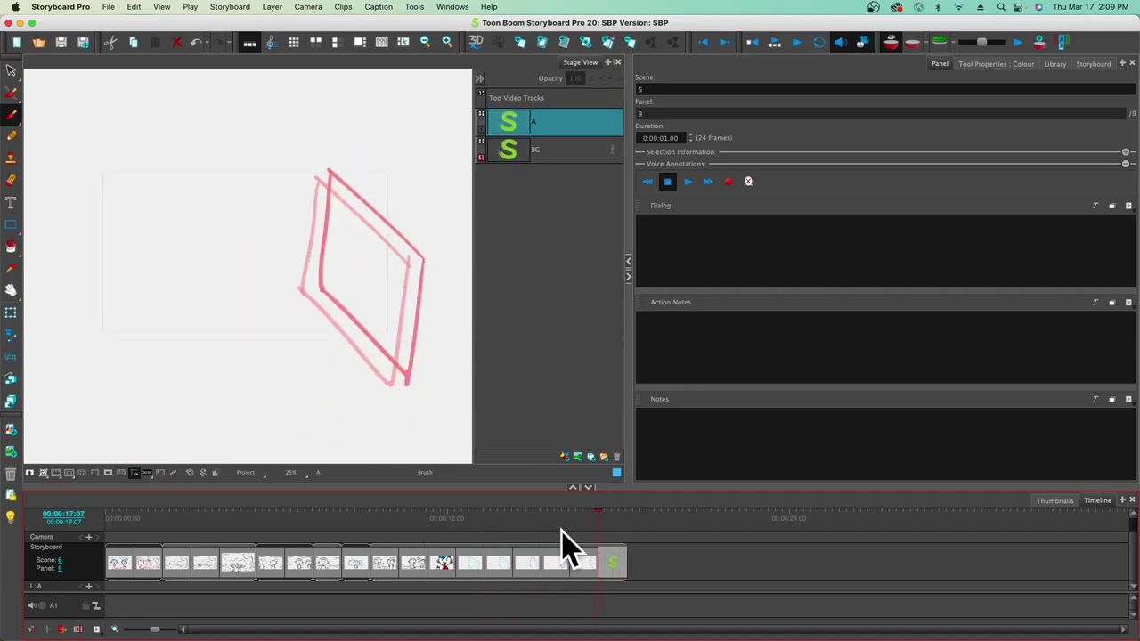
{"action": "left_click", "coordinate": [612, 563]}
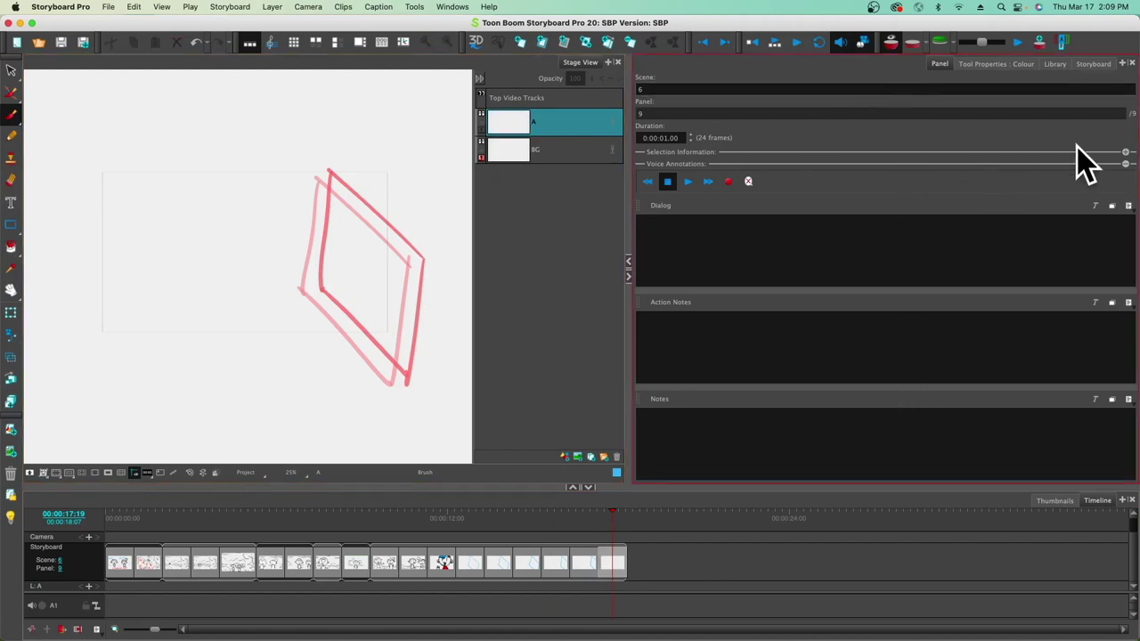
{"action": "left_click", "coordinate": [998, 64]}
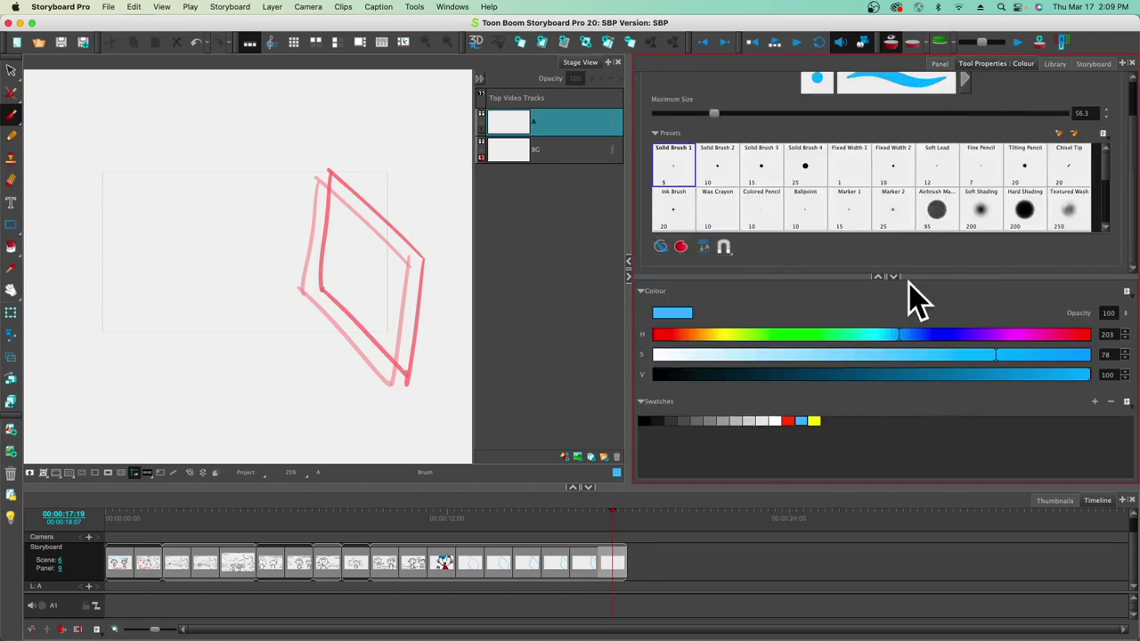
{"action": "left_click", "coordinate": [14, 114]}
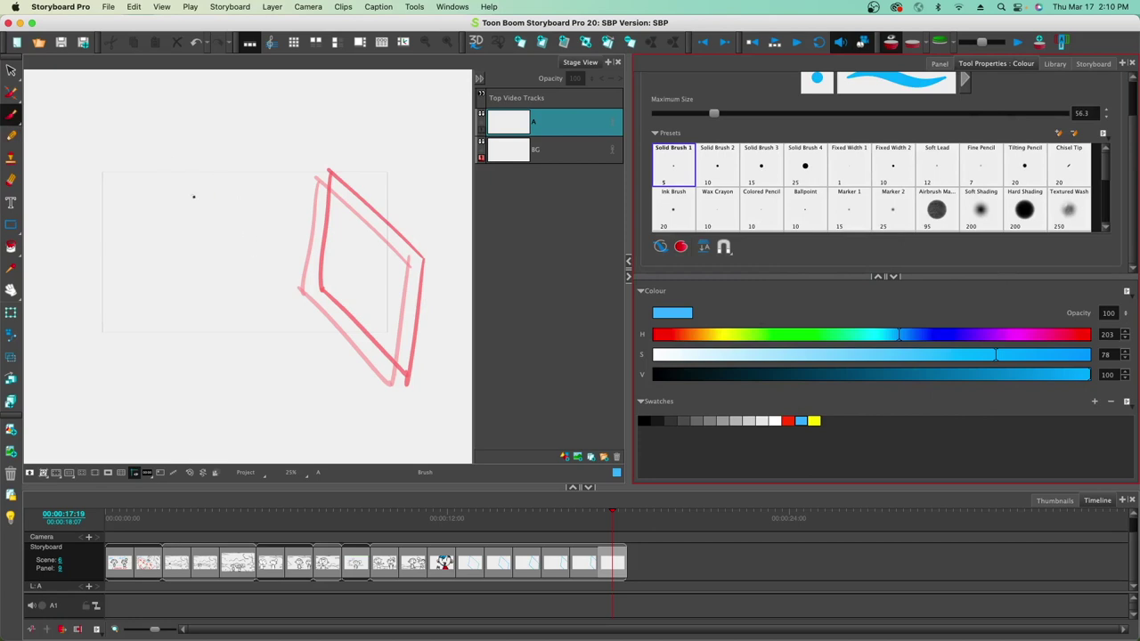
{"action": "left_click", "coordinate": [891, 43]}
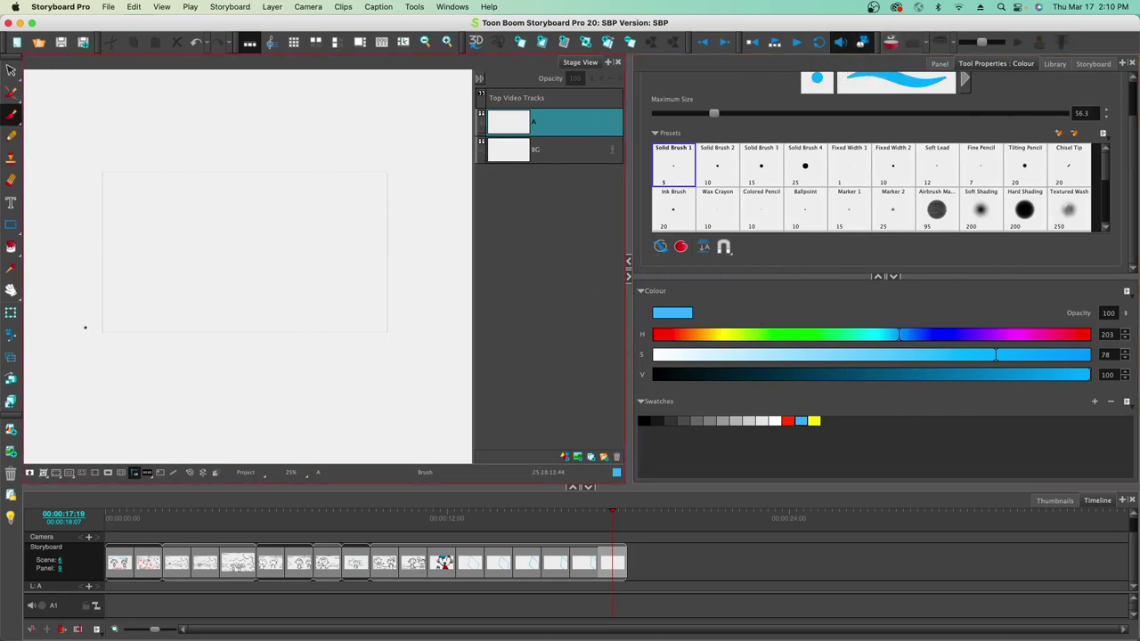
Step: Scribble black brush strokes in the new panel 9 using the black swatch
{"action": "left_click", "coordinate": [13, 112]}
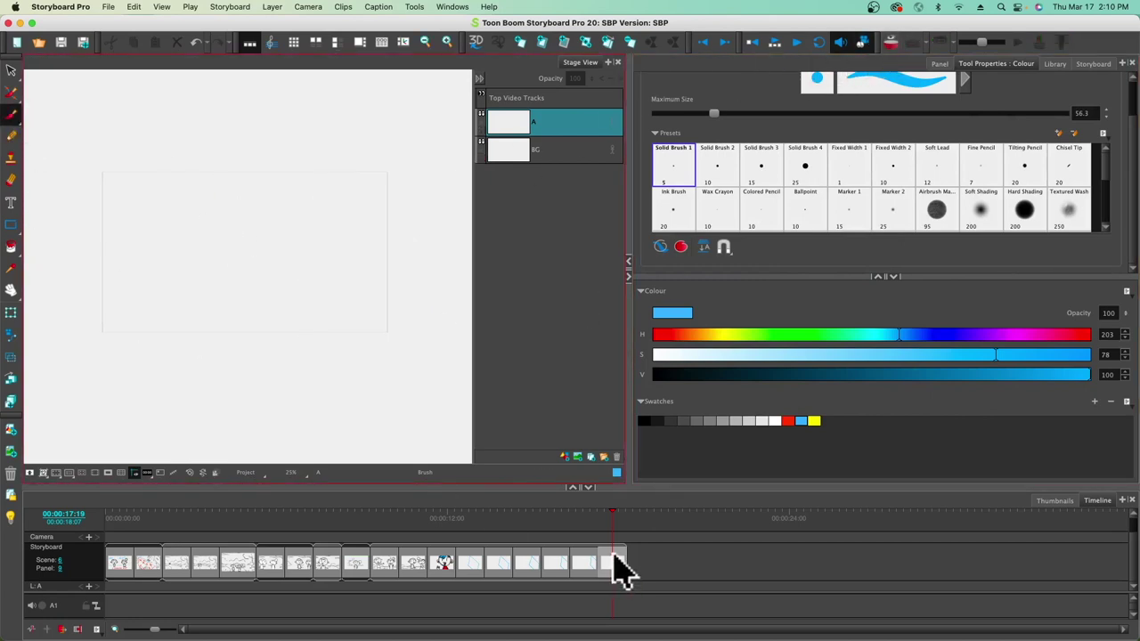
{"action": "left_click", "coordinate": [647, 420]}
{"action": "mouse_move", "coordinate": [302, 130]}
{"action": "left_mouse_down"}
{"action": "mouse_move", "coordinate": [412, 221]}
{"action": "mouse_move", "coordinate": [428, 290]}
{"action": "left_mouse_up"}
Step: Add the current black to the swatches, try the yellow and red swatches, and switch back to the added black
{"action": "left_click", "coordinate": [710, 334]}
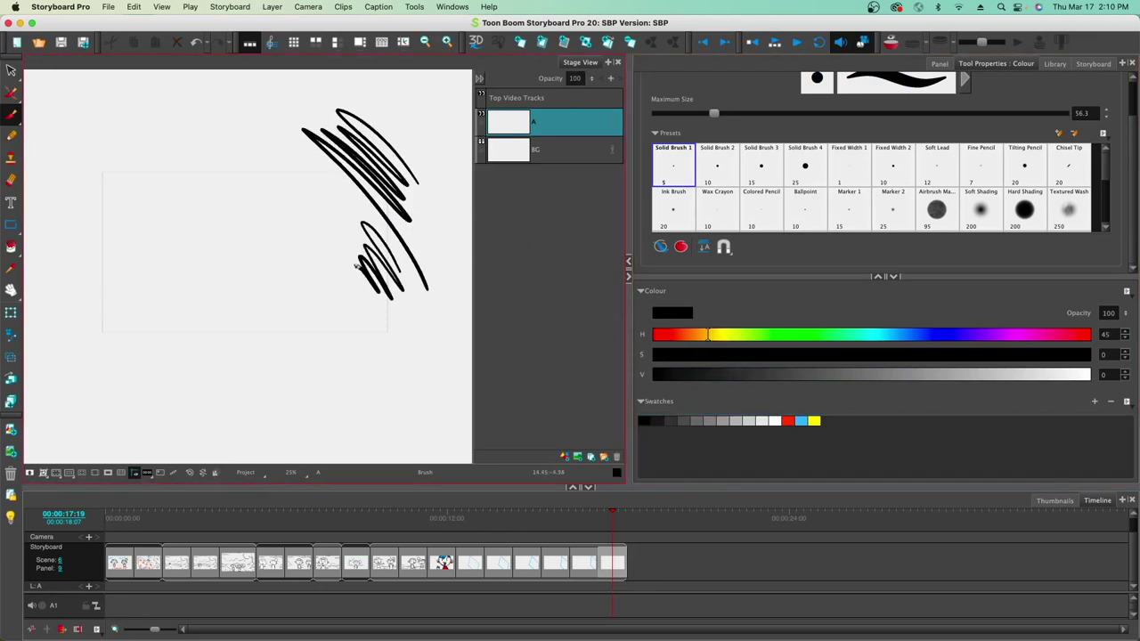
{"action": "left_click_drag", "start_coordinate": [710, 335], "coordinate": [1023, 341]}
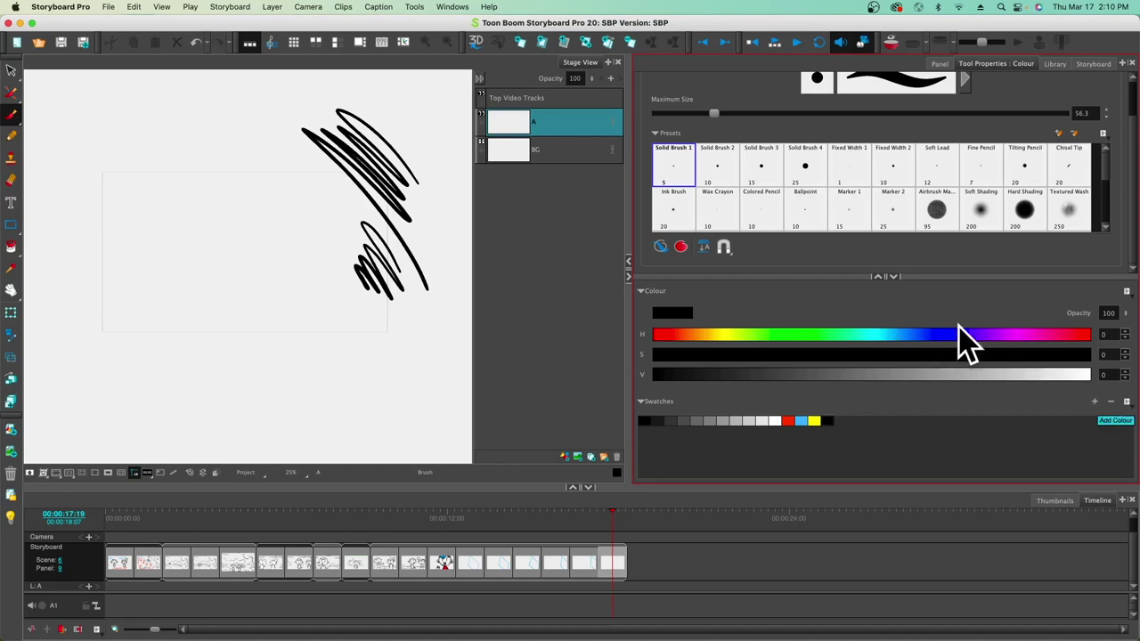
{"action": "left_click", "coordinate": [830, 420]}
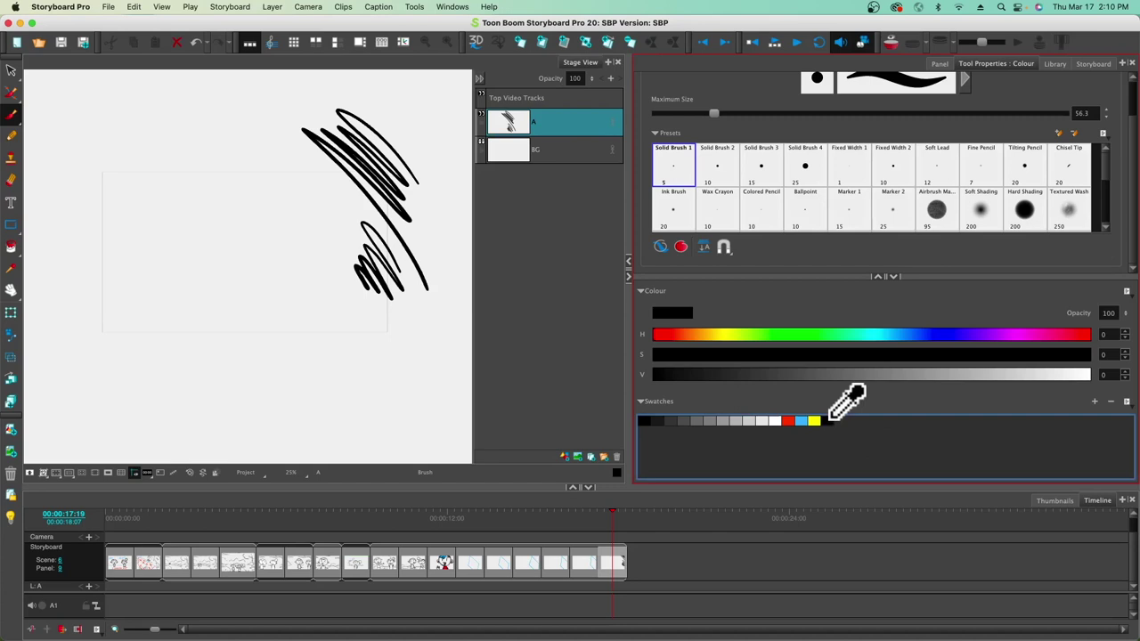
{"action": "left_click", "coordinate": [814, 421]}
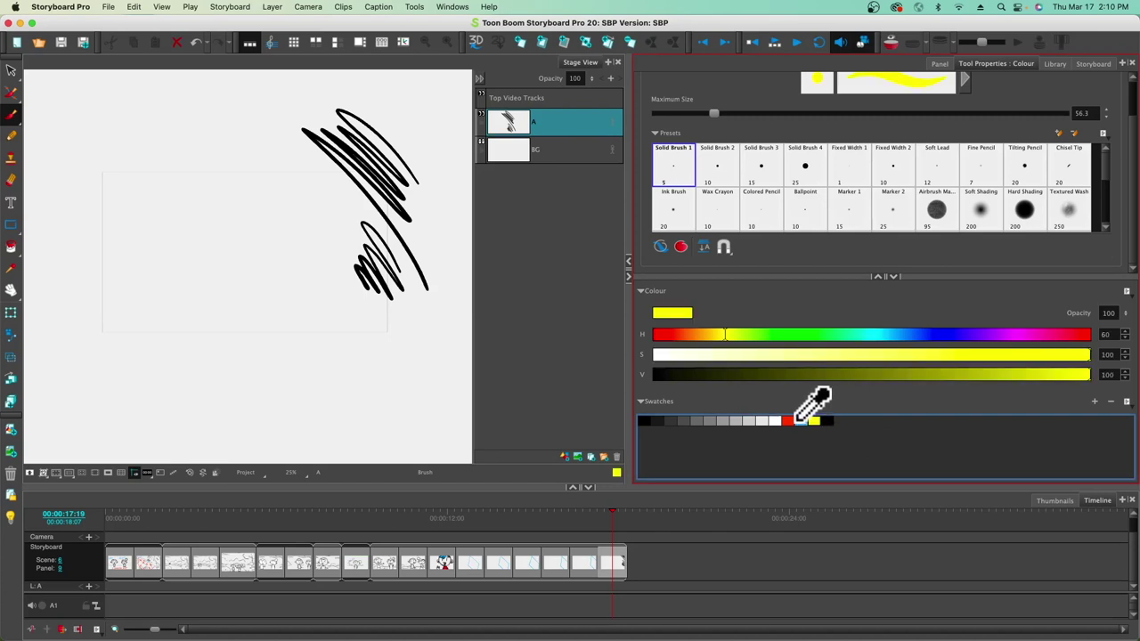
{"action": "left_click", "coordinate": [789, 420]}
{"action": "left_click", "coordinate": [828, 419]}
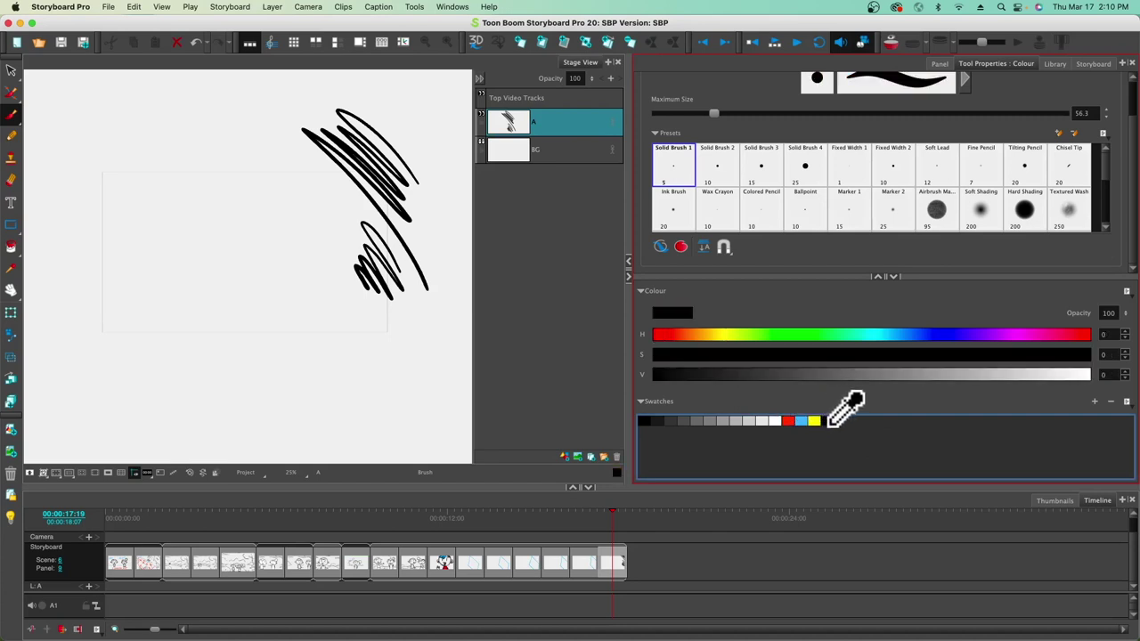
Step: Pick a magenta in the Colour Picker and refine it to hue 312, saturation 83 and value 85
{"action": "double_click", "coordinate": [672, 312]}
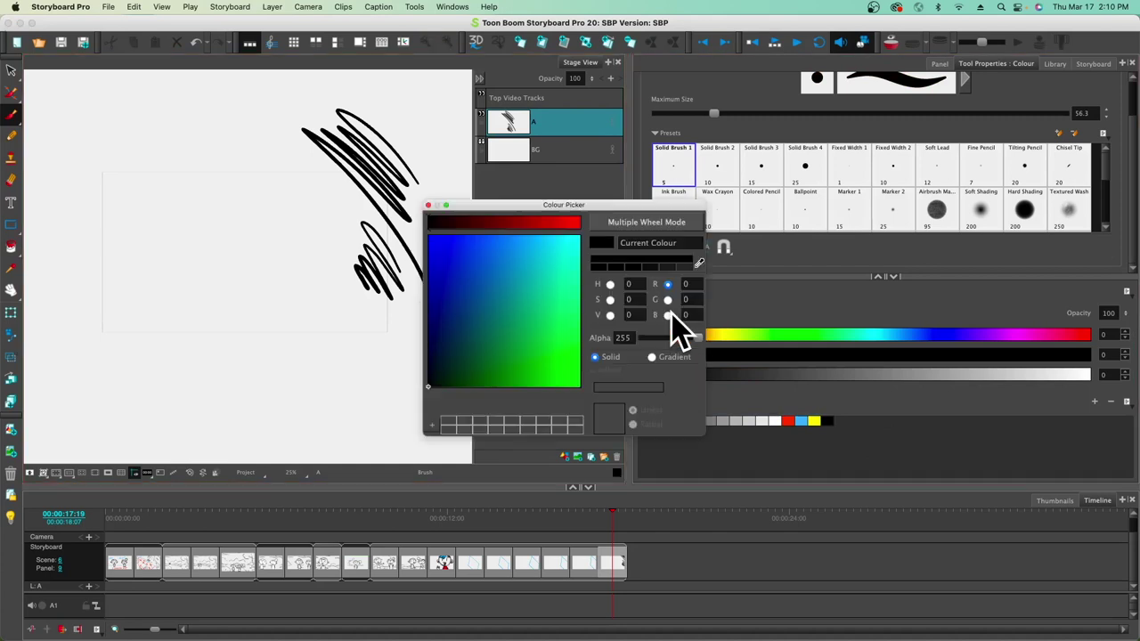
{"action": "left_click", "coordinate": [552, 245]}
{"action": "left_click", "coordinate": [517, 310]}
{"action": "left_click_drag", "start_coordinate": [561, 294], "coordinate": [578, 255]}
{"action": "left_click_drag", "start_coordinate": [621, 207], "coordinate": [797, 49]}
{"action": "mouse_move", "coordinate": [1015, 335]}
{"action": "left_mouse_down"}
{"action": "mouse_move", "coordinate": [1049, 337]}
{"action": "mouse_move", "coordinate": [804, 337]}
{"action": "mouse_move", "coordinate": [1031, 335]}
{"action": "left_mouse_up"}
{"action": "left_click", "coordinate": [1016, 355]}
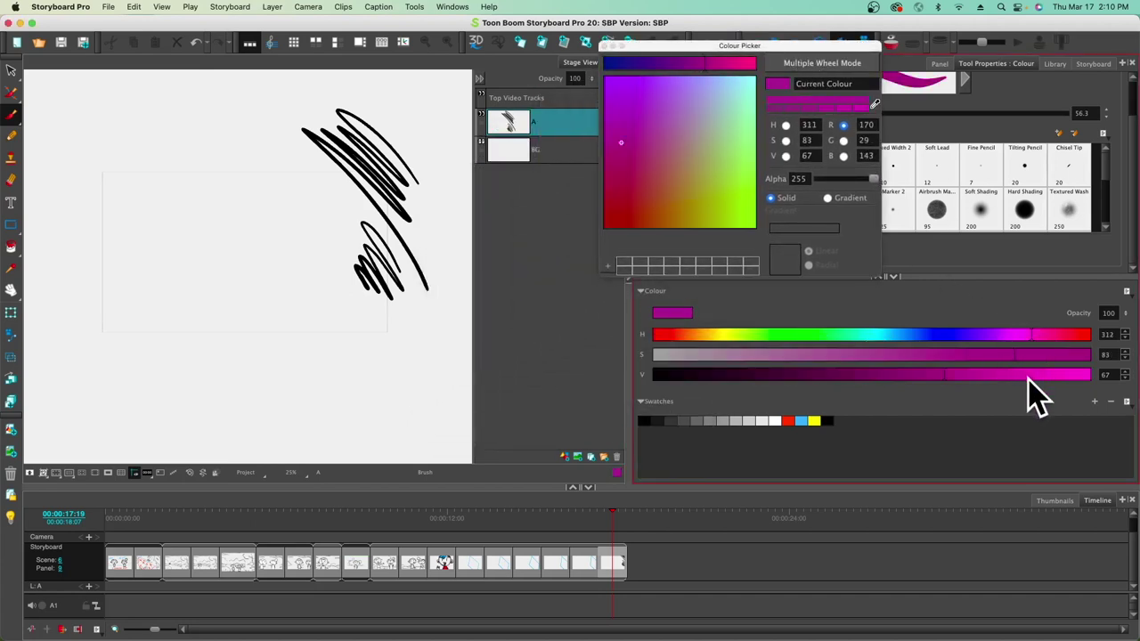
{"action": "left_click", "coordinate": [1025, 375]}
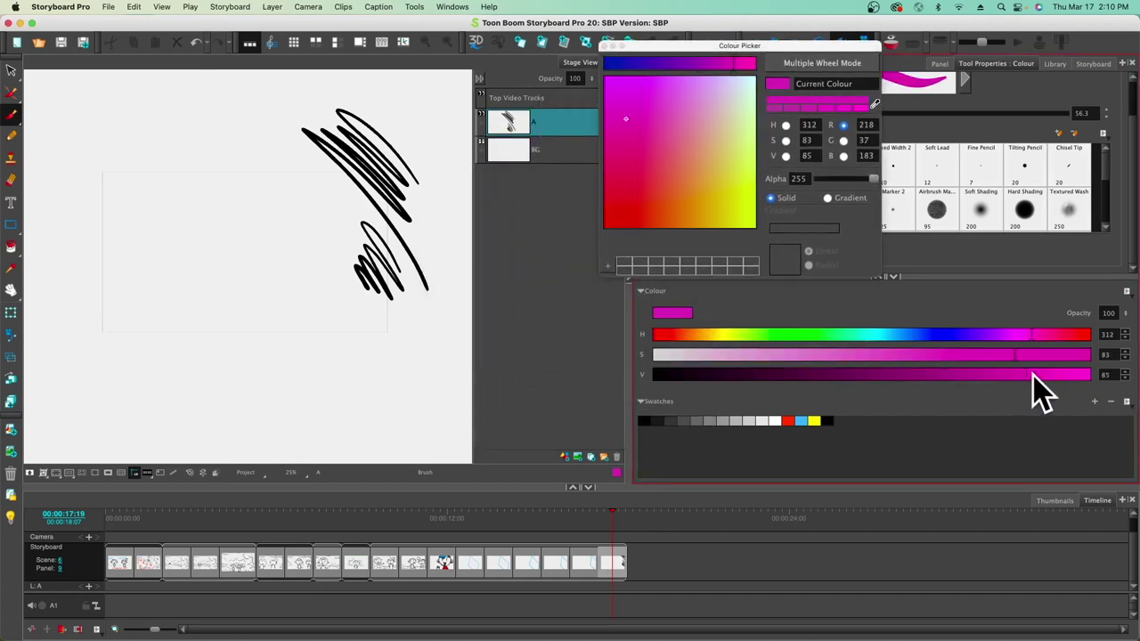
{"action": "left_click", "coordinate": [608, 45]}
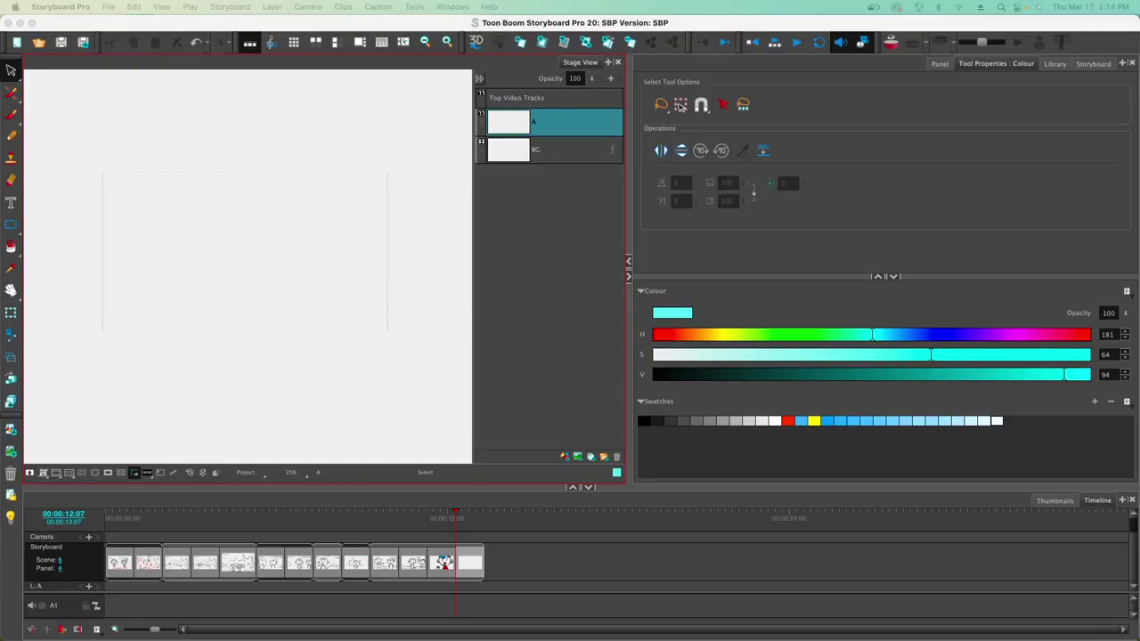
Step: Brush a large turquoise patch across panel 4 of scene 6
{"action": "left_click", "coordinate": [407, 234]}
{"action": "left_click", "coordinate": [10, 114]}
{"action": "mouse_move", "coordinate": [432, 272]}
{"action": "left_mouse_down"}
{"action": "mouse_move", "coordinate": [396, 187]}
{"action": "mouse_move", "coordinate": [393, 314]}
{"action": "mouse_move", "coordinate": [366, 344]}
{"action": "mouse_move", "coordinate": [321, 326]}
{"action": "mouse_move", "coordinate": [223, 196]}
{"action": "left_mouse_up"}
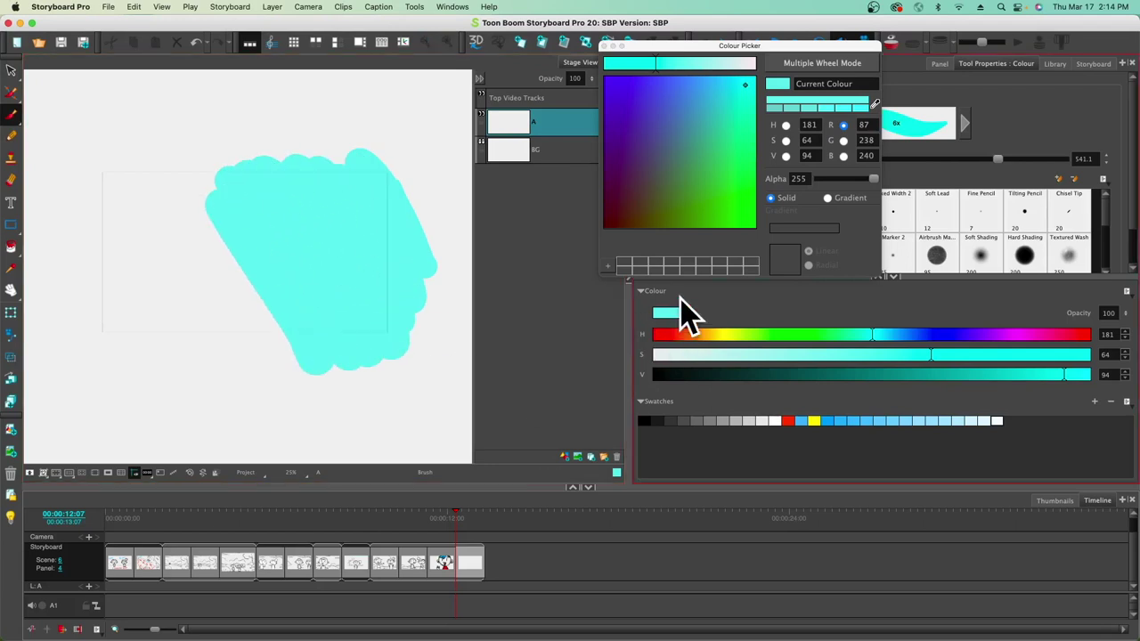
Step: Brush purple patches at hue 292, making one paler with saturation 26 and one darker with value 37
{"action": "left_click", "coordinate": [1011, 335]}
{"action": "mouse_move", "coordinate": [346, 303]}
{"action": "left_mouse_down"}
{"action": "mouse_move", "coordinate": [319, 325]}
{"action": "mouse_move", "coordinate": [279, 278]}
{"action": "mouse_move", "coordinate": [243, 344]}
{"action": "mouse_move", "coordinate": [184, 246]}
{"action": "mouse_move", "coordinate": [181, 283]}
{"action": "mouse_move", "coordinate": [229, 324]}
{"action": "left_mouse_up"}
{"action": "left_click", "coordinate": [768, 354]}
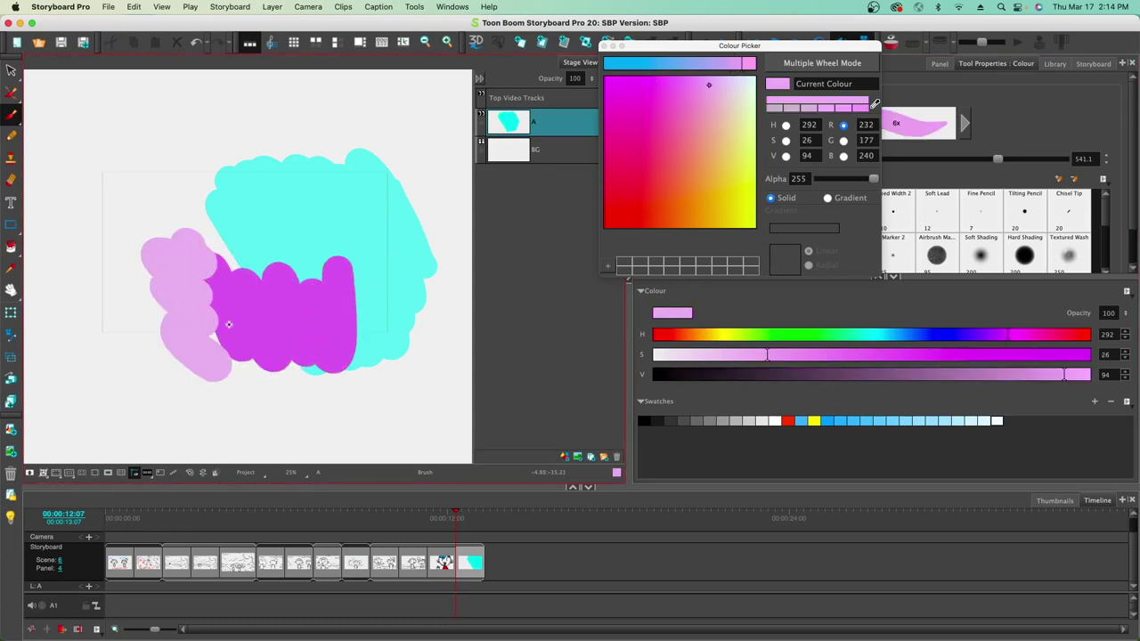
{"action": "left_click", "coordinate": [1024, 375]}
{"action": "left_click", "coordinate": [816, 375]}
{"action": "mouse_move", "coordinate": [302, 343]}
{"action": "left_mouse_down"}
{"action": "mouse_move", "coordinate": [237, 364]}
{"action": "mouse_move", "coordinate": [240, 399]}
{"action": "left_mouse_up"}
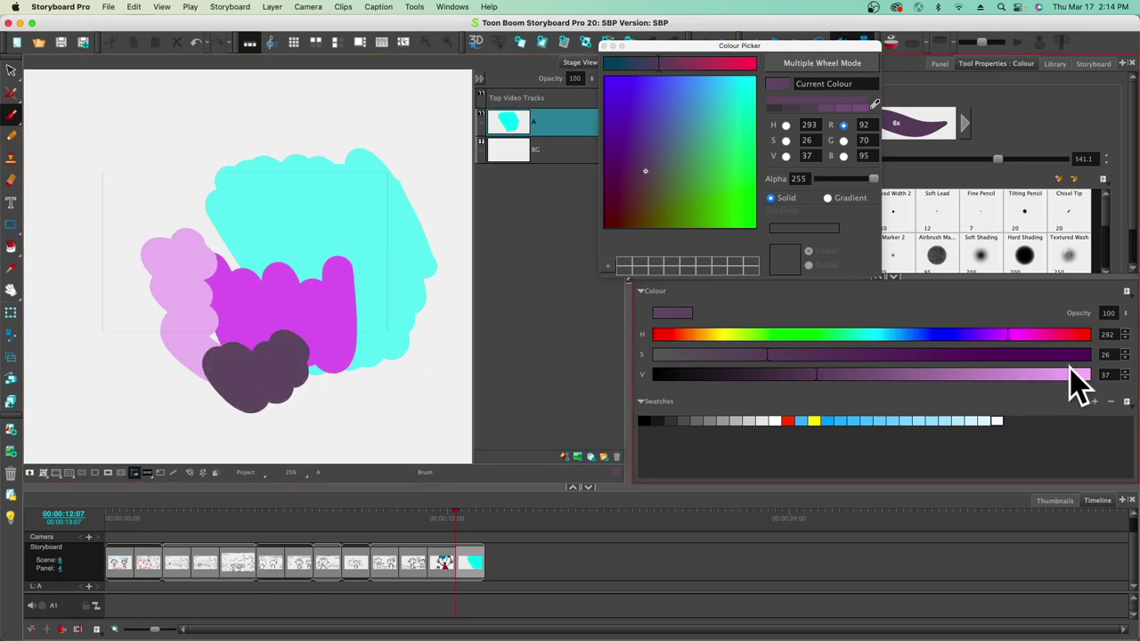
Step: Reduce the saturation to 4 and brush two grey patches, giving the second one hue 58
{"action": "left_click", "coordinate": [672, 354]}
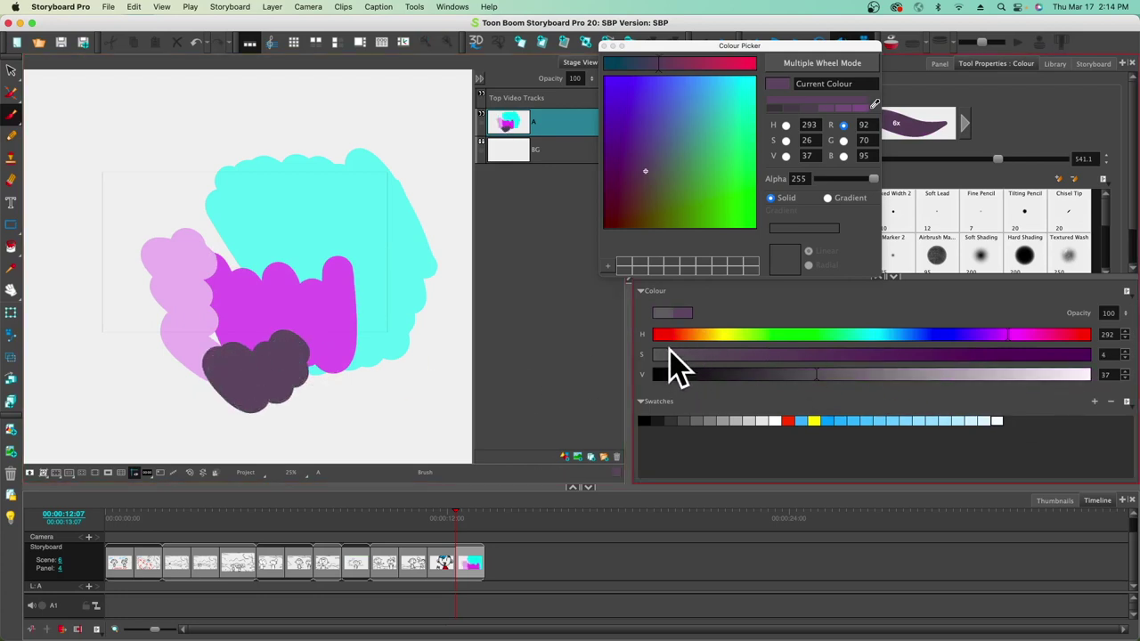
{"action": "mouse_move", "coordinate": [287, 190]}
{"action": "left_mouse_down"}
{"action": "mouse_move", "coordinate": [195, 188]}
{"action": "mouse_move", "coordinate": [214, 236]}
{"action": "left_mouse_up"}
{"action": "left_click", "coordinate": [723, 336]}
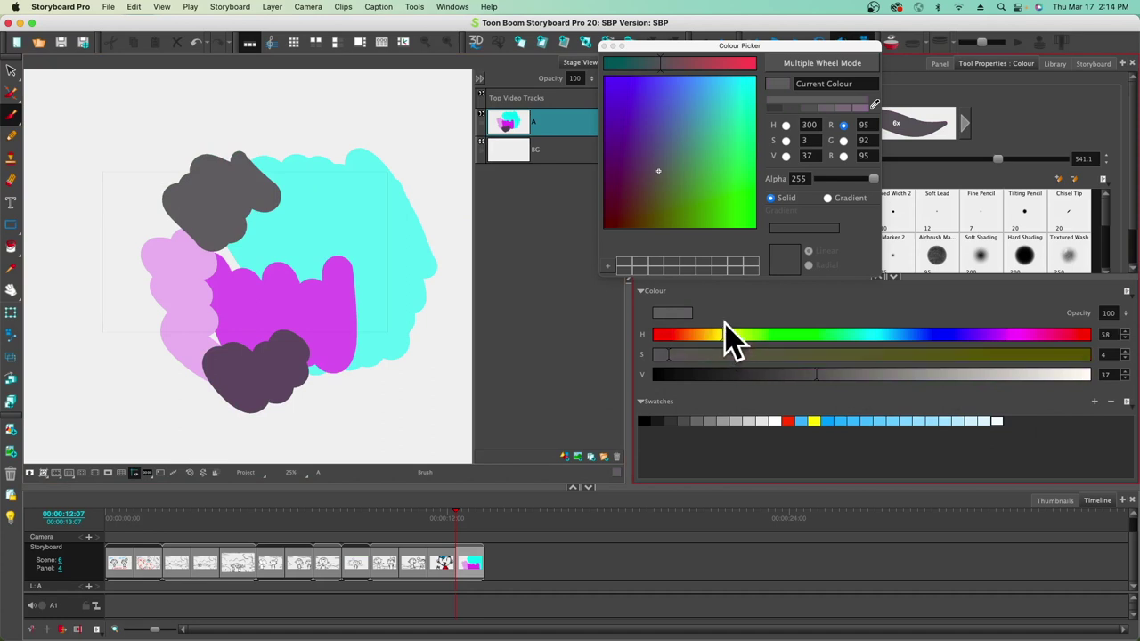
{"action": "mouse_move", "coordinate": [306, 152]}
{"action": "left_mouse_down"}
{"action": "mouse_move", "coordinate": [223, 138]}
{"action": "mouse_move", "coordinate": [189, 151]}
{"action": "left_mouse_up"}
Step: Shift the low-saturation colour through green and blue to hue 304 and raise its value to 97
{"action": "left_click", "coordinate": [733, 336]}
{"action": "left_click", "coordinate": [731, 336]}
{"action": "left_click", "coordinate": [778, 335]}
{"action": "left_click", "coordinate": [845, 374]}
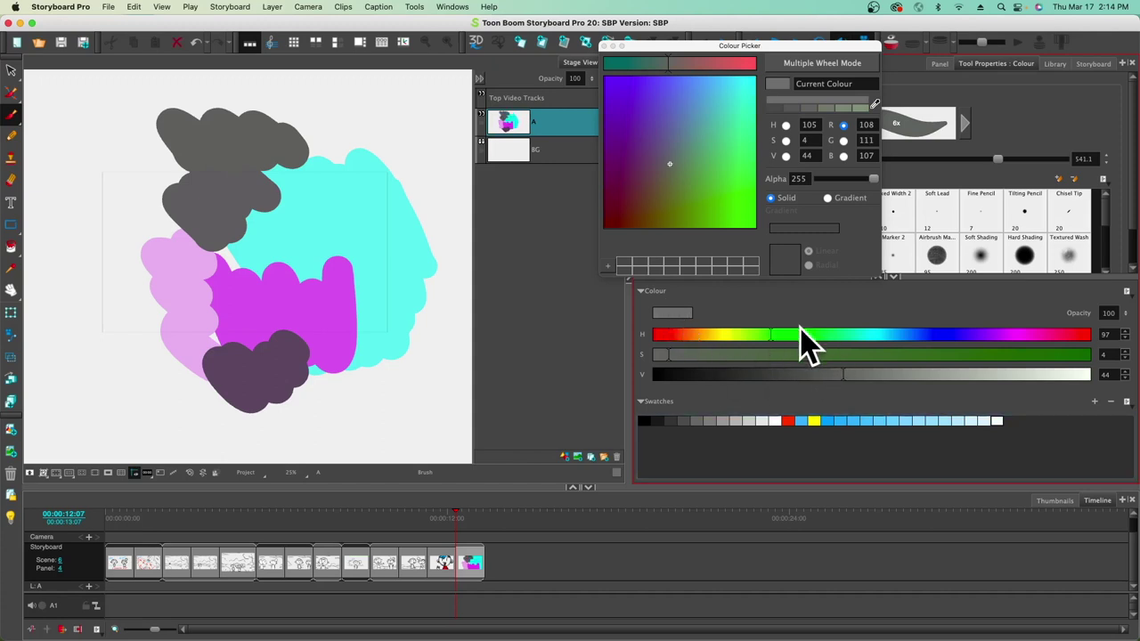
{"action": "left_click", "coordinate": [902, 334]}
{"action": "left_click", "coordinate": [1012, 374]}
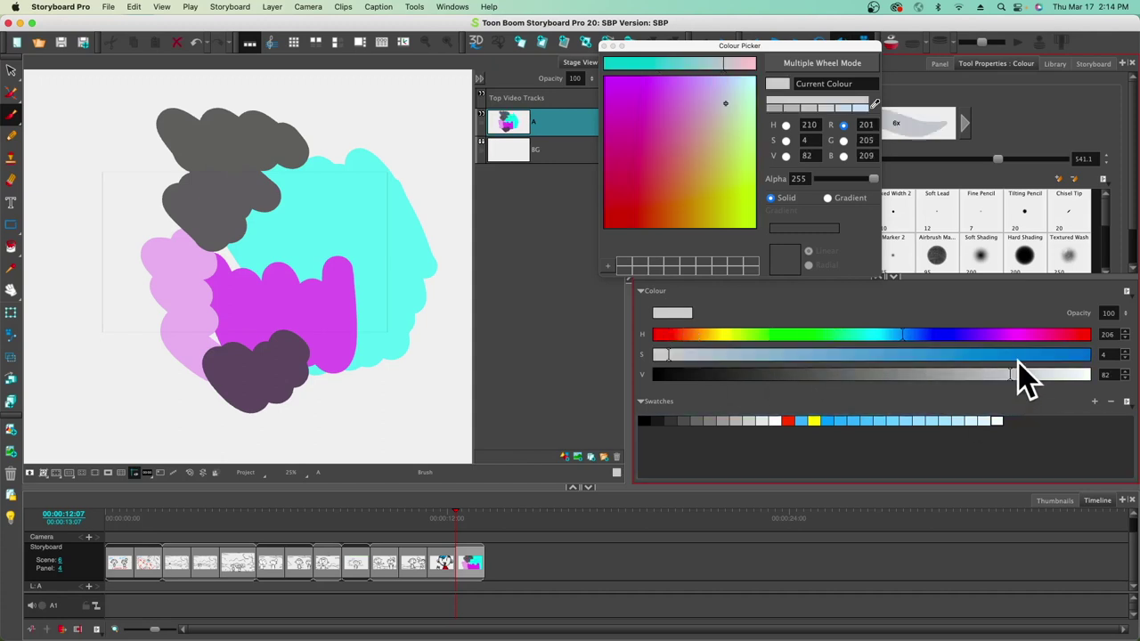
{"action": "left_click_drag", "start_coordinate": [1022, 379], "coordinate": [1077, 378]}
{"action": "left_click", "coordinate": [1024, 334]}
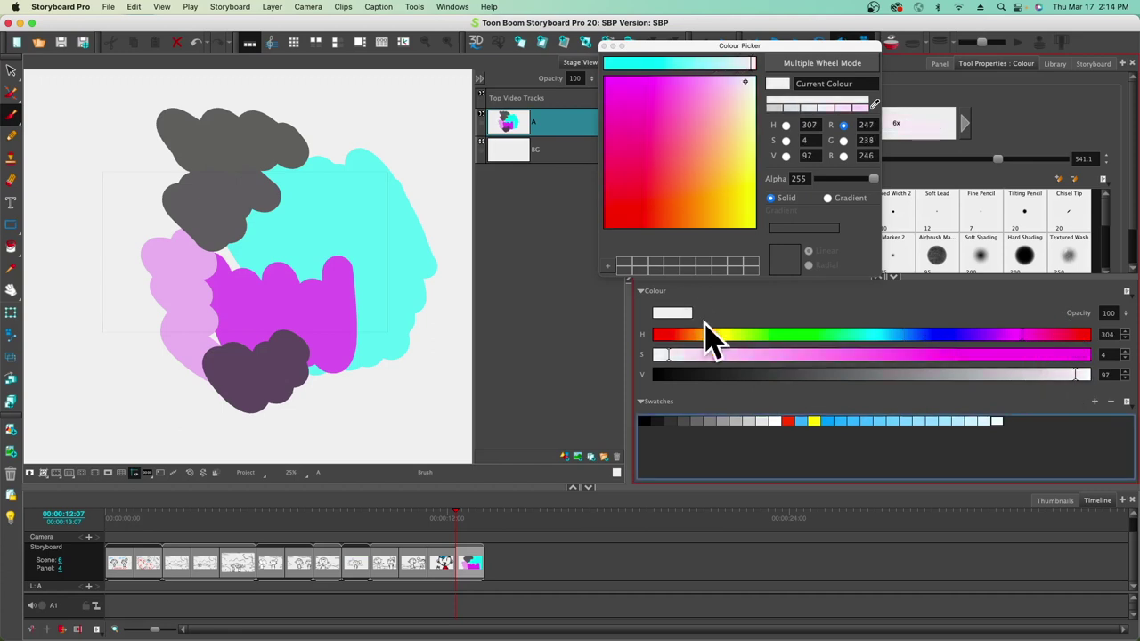
Step: Sweep the saturation and value, and set the brush colour to bright green with hue 99, saturation 95 and value 90
{"action": "left_click_drag", "start_coordinate": [672, 354], "coordinate": [1004, 350]}
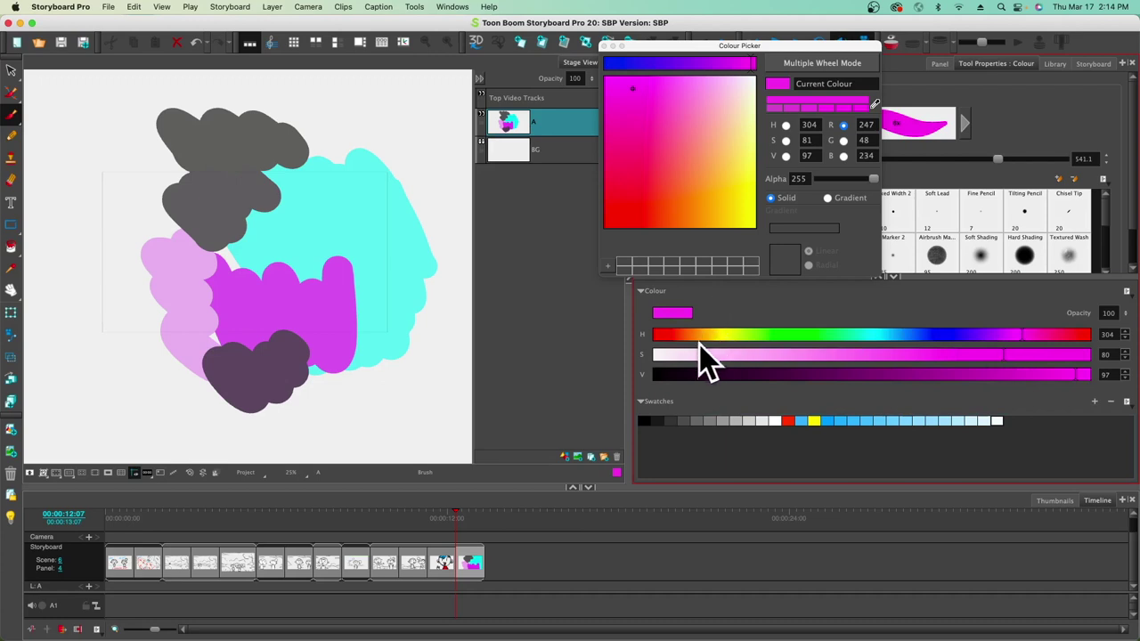
{"action": "left_click_drag", "start_coordinate": [1004, 356], "coordinate": [869, 380]}
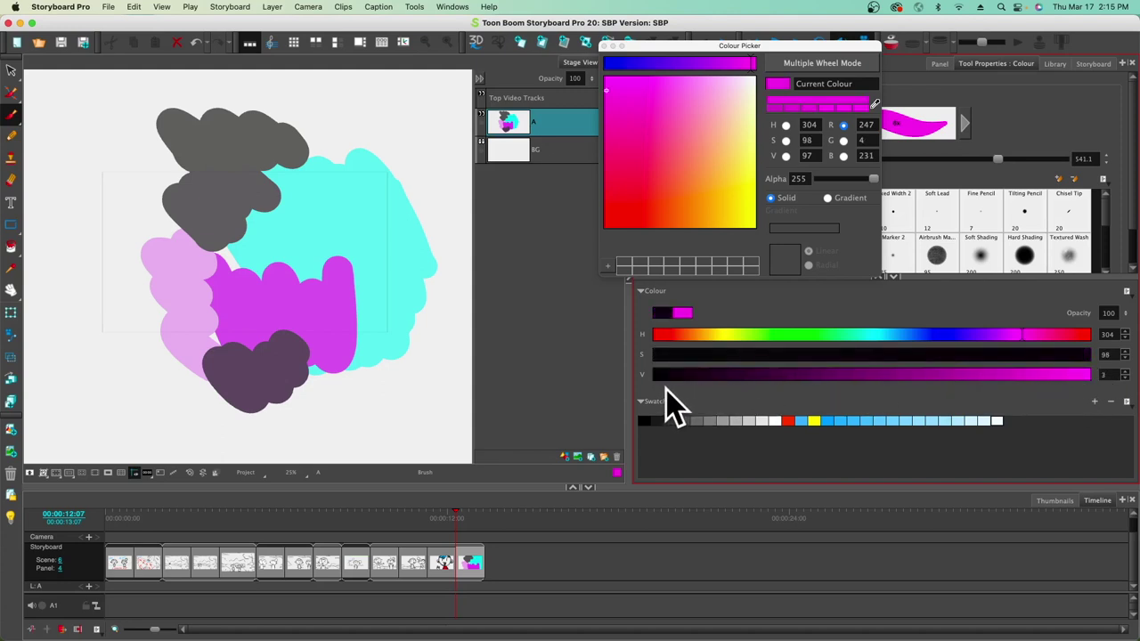
{"action": "left_click_drag", "start_coordinate": [690, 375], "coordinate": [1047, 391]}
{"action": "left_click", "coordinate": [1068, 355]}
{"action": "left_click_drag", "start_coordinate": [1024, 334], "coordinate": [761, 341]}
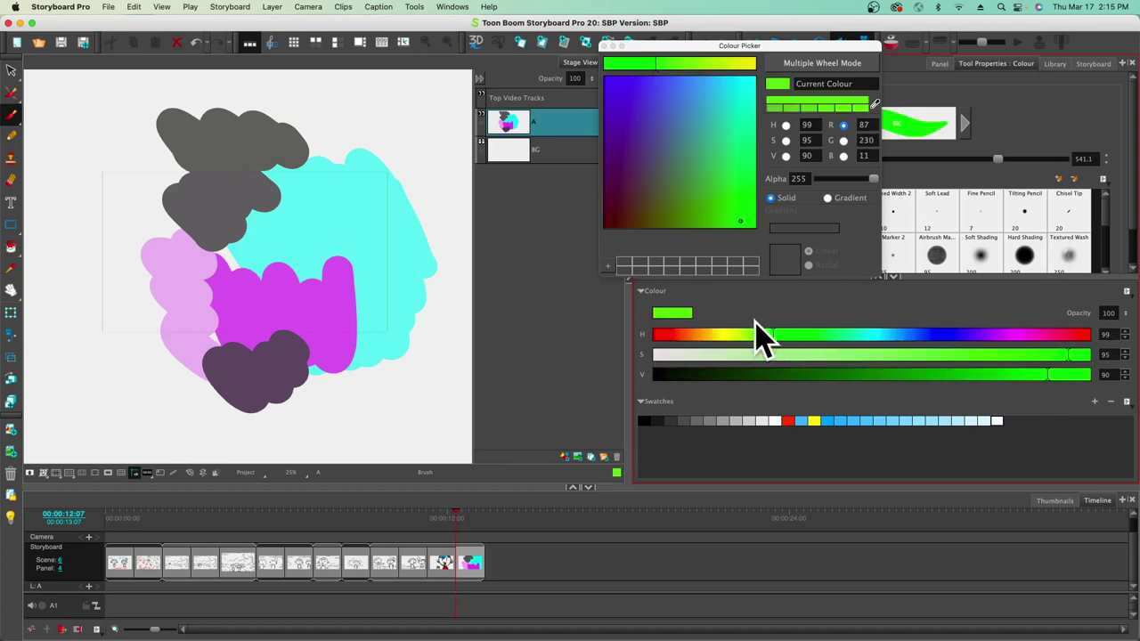
Step: Brush overlapping patches in bright green, a purer green, turquoise at hue 174 and a pale tint at saturation 4
{"action": "left_click_drag", "start_coordinate": [392, 173], "coordinate": [289, 142]}
{"action": "left_click", "coordinate": [798, 331]}
{"action": "mouse_move", "coordinate": [428, 214]}
{"action": "left_mouse_down"}
{"action": "mouse_move", "coordinate": [348, 188]}
{"action": "mouse_move", "coordinate": [338, 227]}
{"action": "left_mouse_up"}
{"action": "left_click", "coordinate": [848, 334]}
{"action": "mouse_move", "coordinate": [432, 227]}
{"action": "left_mouse_down"}
{"action": "mouse_move", "coordinate": [395, 222]}
{"action": "mouse_move", "coordinate": [356, 305]}
{"action": "mouse_move", "coordinate": [365, 316]}
{"action": "left_mouse_up"}
{"action": "left_click", "coordinate": [670, 355]}
{"action": "mouse_move", "coordinate": [454, 227]}
{"action": "left_mouse_down"}
{"action": "mouse_move", "coordinate": [402, 237]}
{"action": "mouse_move", "coordinate": [374, 320]}
{"action": "mouse_move", "coordinate": [325, 267]}
{"action": "left_mouse_up"}
Step: Lower the colour's value to 12 and brush a near-black zigzag across the coloured patches
{"action": "left_click", "coordinate": [702, 375]}
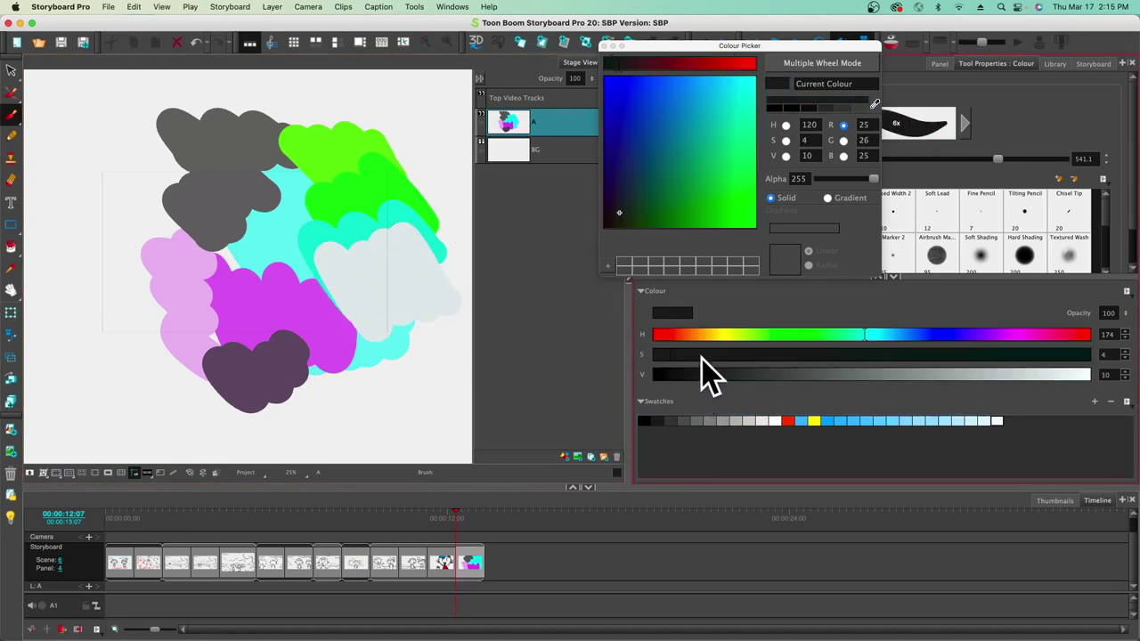
{"action": "left_click", "coordinate": [700, 374]}
{"action": "mouse_move", "coordinate": [471, 292]}
{"action": "left_mouse_down"}
{"action": "mouse_move", "coordinate": [390, 212]}
{"action": "mouse_move", "coordinate": [355, 344]}
{"action": "mouse_move", "coordinate": [294, 267]}
{"action": "mouse_move", "coordinate": [187, 249]}
{"action": "mouse_move", "coordinate": [179, 335]}
{"action": "left_mouse_up"}
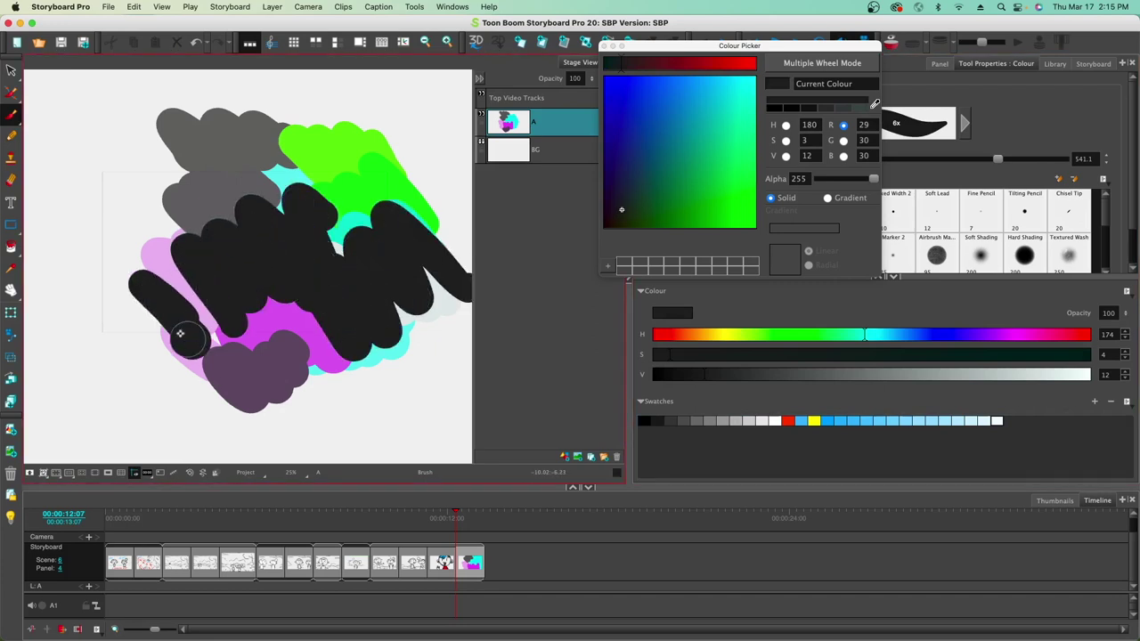
Step: Select all the brushed artwork in panel 4 and delete it
{"action": "left_click", "coordinate": [11, 69]}
{"action": "mouse_move", "coordinate": [140, 185]}
{"action": "left_mouse_down"}
{"action": "mouse_move", "coordinate": [438, 269]}
{"action": "mouse_move", "coordinate": [119, 255]}
{"action": "left_mouse_up"}
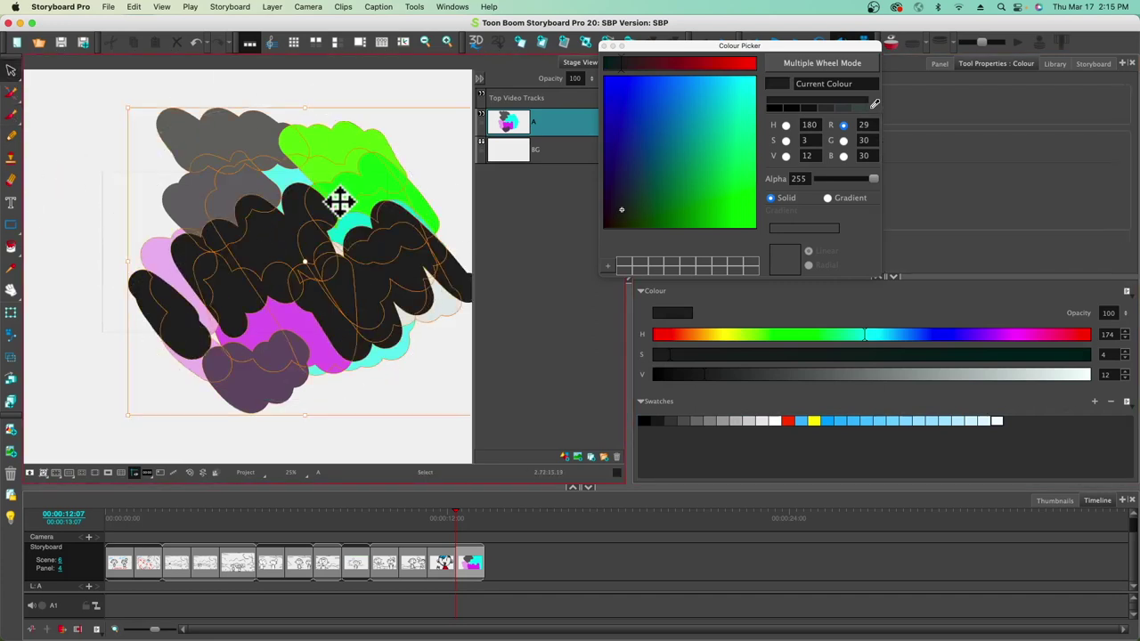
{"action": "key", "text": "Delete"}
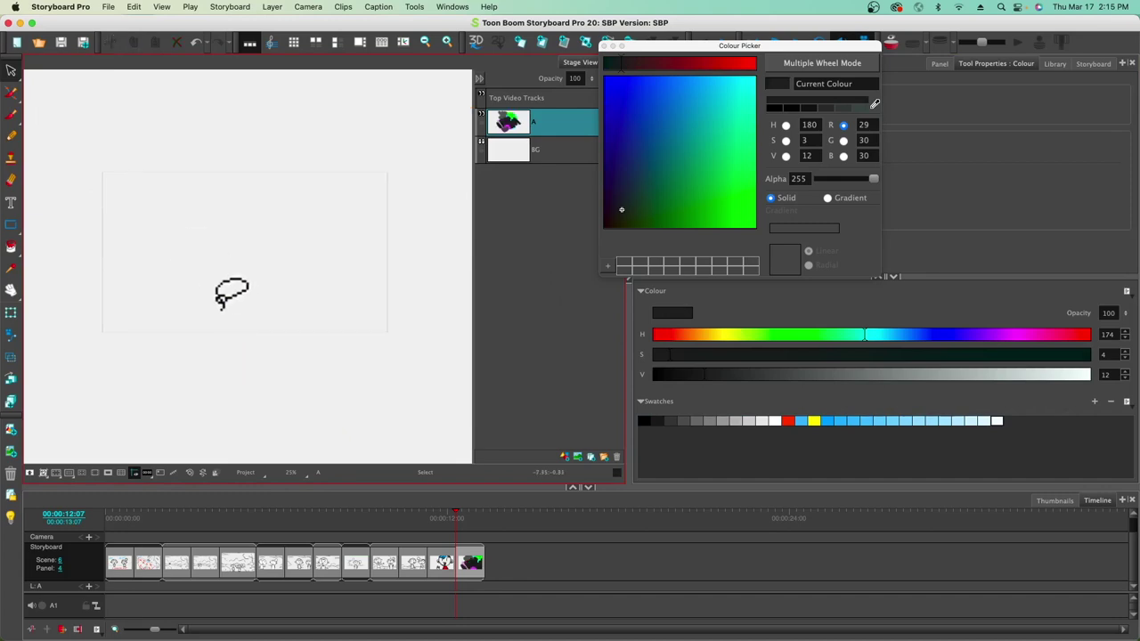
Step: Raise the brush colour's value and saturation to 100 and remove the run of blue swatches after the yellow one
{"action": "mouse_move", "coordinate": [704, 374]}
{"action": "left_mouse_down"}
{"action": "mouse_move", "coordinate": [677, 374]}
{"action": "mouse_move", "coordinate": [1098, 374]}
{"action": "left_mouse_up"}
{"action": "left_click_drag", "start_coordinate": [669, 356], "coordinate": [1105, 361]}
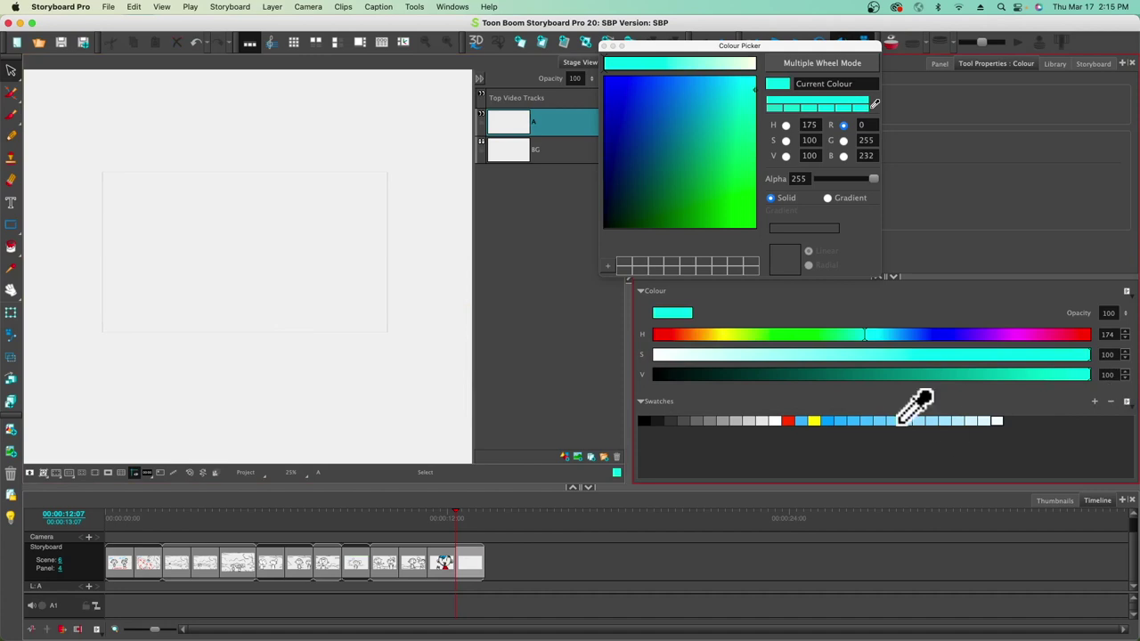
{"action": "left_click", "coordinate": [998, 420]}
{"action": "mouse_move", "coordinate": [986, 429]}
{"action": "left_mouse_down"}
{"action": "mouse_move", "coordinate": [851, 424]}
{"action": "mouse_move", "coordinate": [998, 421]}
{"action": "left_mouse_up"}
{"action": "left_click", "coordinate": [1111, 400]}
{"action": "left_click", "coordinate": [1110, 401]}
{"action": "left_click", "coordinate": [1110, 401]}
{"action": "left_click", "coordinate": [1111, 401]}
{"action": "left_click", "coordinate": [1111, 401]}
{"action": "left_click", "coordinate": [1111, 400]}
{"action": "left_click", "coordinate": [1111, 400]}
{"action": "left_click", "coordinate": [1111, 401]}
{"action": "left_click", "coordinate": [1111, 401]}
{"action": "left_click", "coordinate": [1111, 401]}
{"action": "left_click", "coordinate": [1111, 401]}
{"action": "left_click", "coordinate": [1111, 401]}
{"action": "left_click", "coordinate": [1113, 401]}
{"action": "left_click", "coordinate": [1113, 401]}
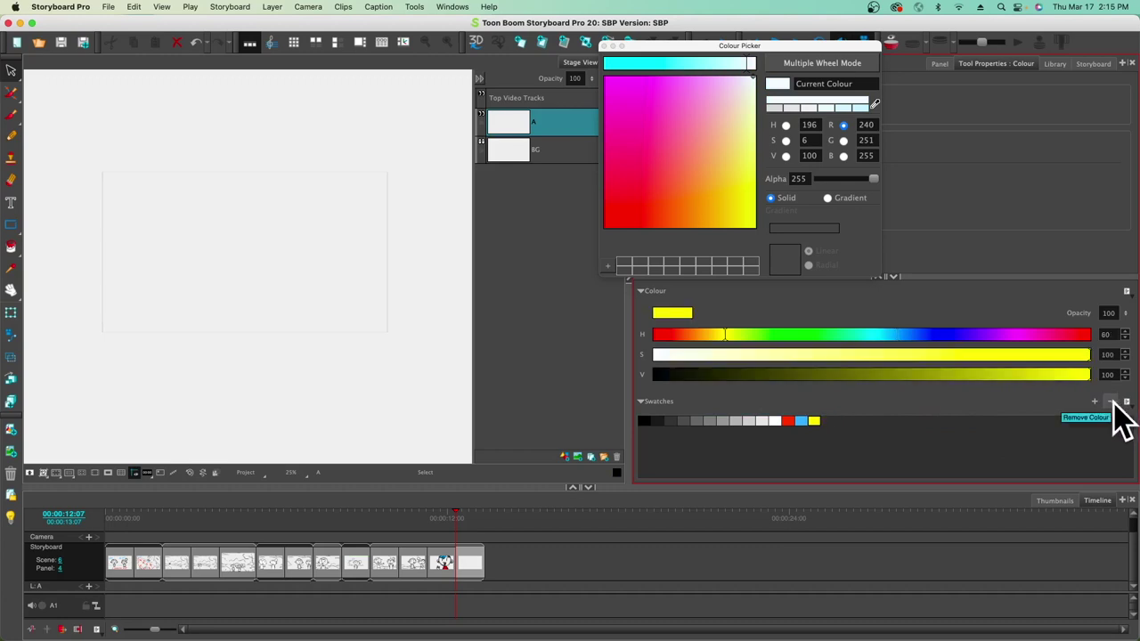
Step: Add a series of fully saturated swatches after the yellow one, running from lime green at hue 85 to purple at hue 288
{"action": "left_click_drag", "start_coordinate": [722, 337], "coordinate": [746, 337]}
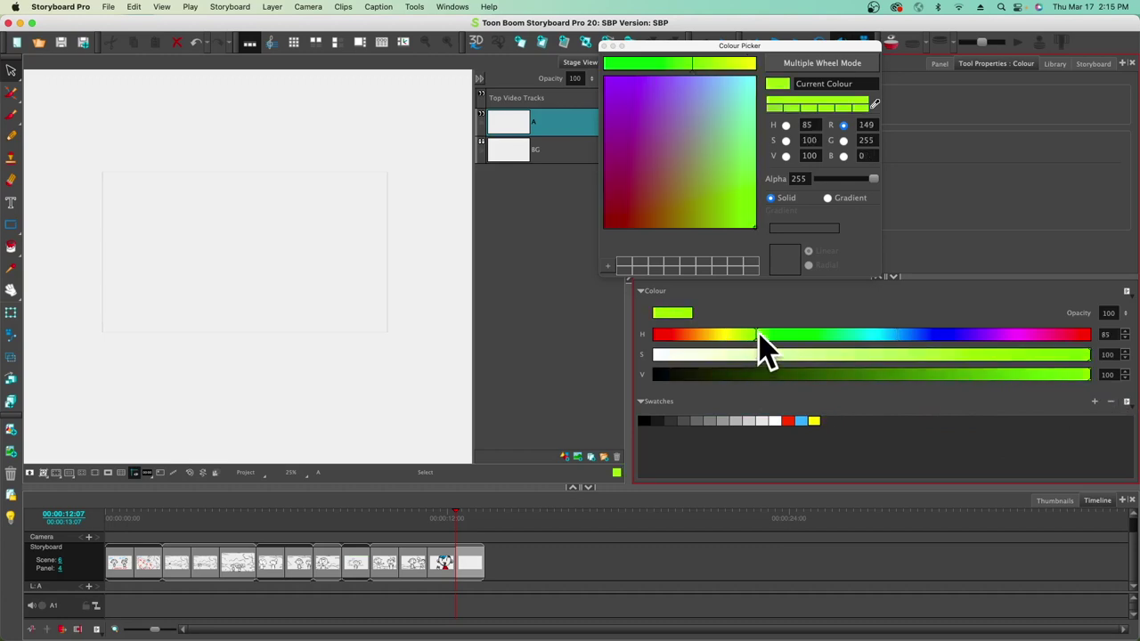
{"action": "left_click", "coordinate": [1091, 397]}
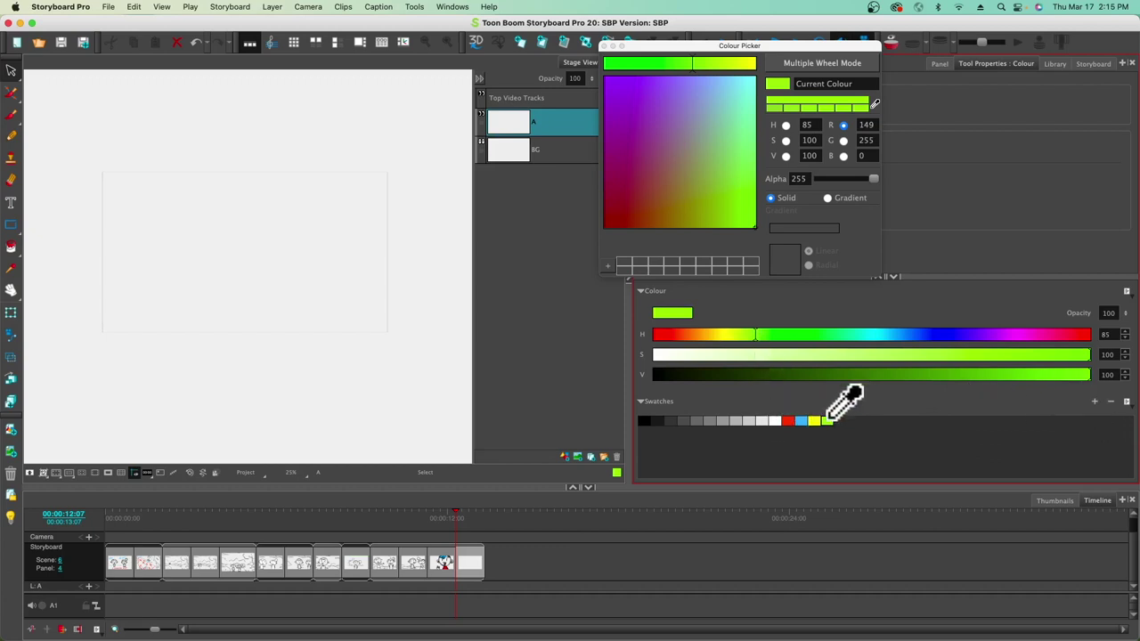
{"action": "left_click_drag", "start_coordinate": [756, 336], "coordinate": [1004, 335]}
{"action": "left_click", "coordinate": [1094, 401]}
{"action": "left_click", "coordinate": [1095, 401]}
{"action": "left_click", "coordinate": [1094, 401]}
{"action": "left_click", "coordinate": [1095, 401]}
{"action": "left_click", "coordinate": [1095, 401]}
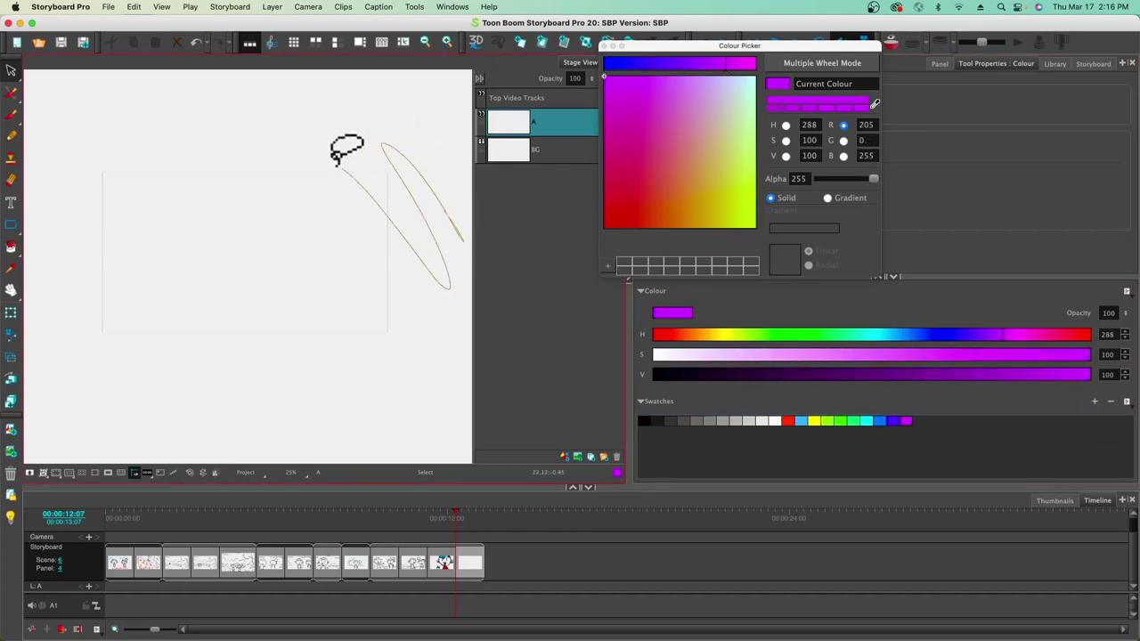
Step: Brush overlapping diagonal patches in panel 4, first in purple at hue 288 and then with the indigo swatch at hue 256
{"action": "left_click", "coordinate": [11, 114]}
{"action": "left_click_drag", "start_coordinate": [316, 143], "coordinate": [409, 249]}
{"action": "left_click_drag", "start_coordinate": [276, 174], "coordinate": [366, 317]}
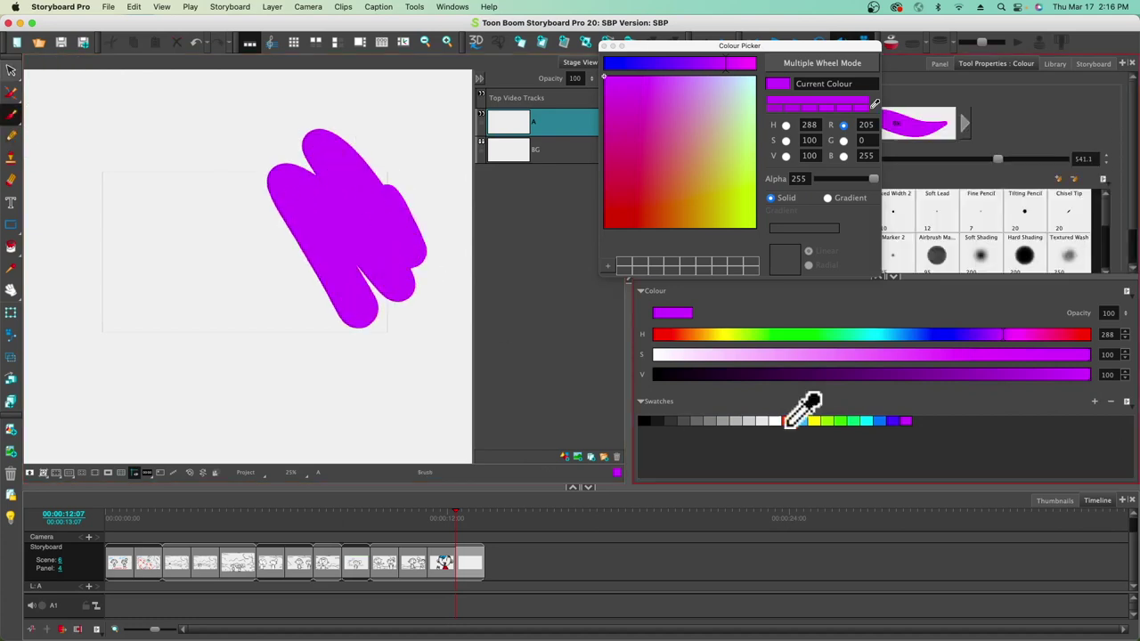
{"action": "left_click", "coordinate": [893, 420]}
{"action": "left_click_drag", "start_coordinate": [267, 200], "coordinate": [356, 342]}
{"action": "left_click_drag", "start_coordinate": [236, 232], "coordinate": [334, 347]}
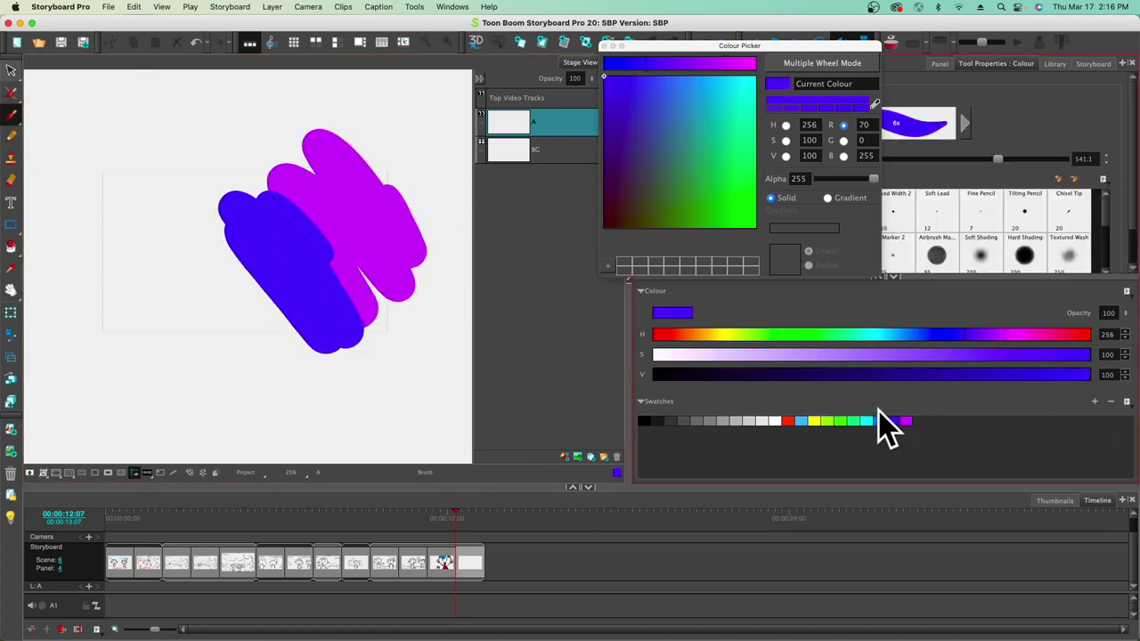
Step: Brush two more overlapping patches beside the indigo one using the blue and cyan swatches
{"action": "left_click", "coordinate": [879, 419]}
{"action": "mouse_move", "coordinate": [294, 314]}
{"action": "left_mouse_down"}
{"action": "mouse_move", "coordinate": [250, 344]}
{"action": "mouse_move", "coordinate": [164, 262]}
{"action": "mouse_move", "coordinate": [245, 387]}
{"action": "left_mouse_up"}
{"action": "left_click", "coordinate": [867, 419]}
{"action": "left_click_drag", "start_coordinate": [120, 293], "coordinate": [222, 405]}
{"action": "left_click_drag", "start_coordinate": [142, 357], "coordinate": [201, 410]}
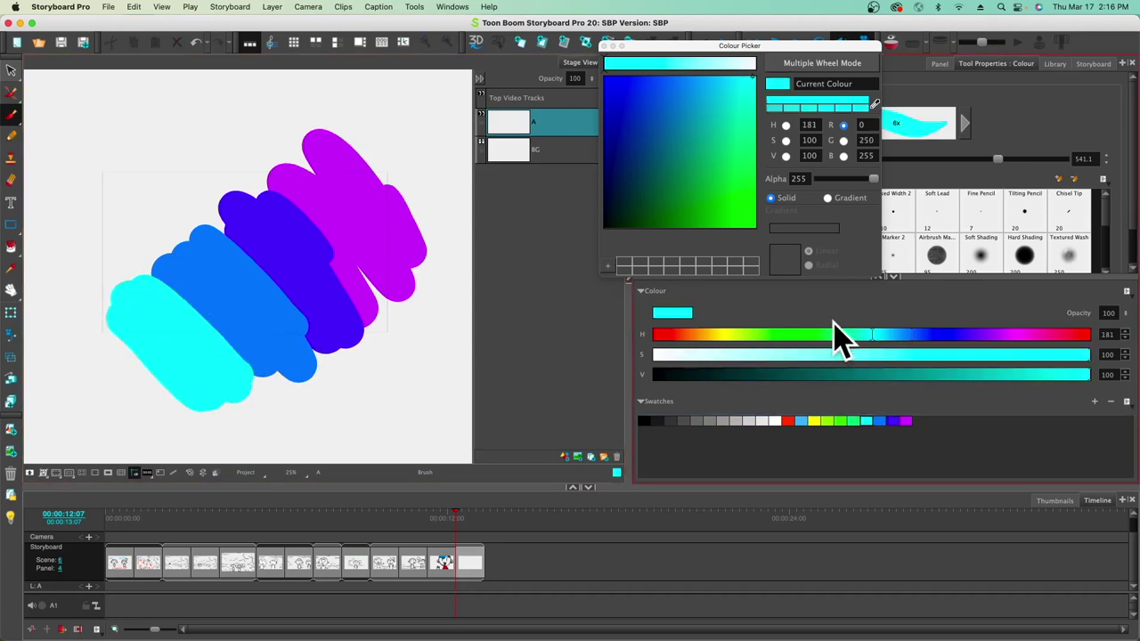
Step: Brush progressively paler cyan patches with saturation lowered to 33 and 19, and reduce the colour's value to 85
{"action": "left_click_drag", "start_coordinate": [1025, 356], "coordinate": [968, 357]}
{"action": "mouse_move", "coordinate": [173, 383]}
{"action": "left_mouse_down"}
{"action": "mouse_move", "coordinate": [112, 343]}
{"action": "mouse_move", "coordinate": [116, 267]}
{"action": "left_mouse_up"}
{"action": "mouse_move", "coordinate": [801, 355]}
{"action": "left_mouse_down"}
{"action": "mouse_move", "coordinate": [814, 356]}
{"action": "mouse_move", "coordinate": [738, 354]}
{"action": "left_mouse_up"}
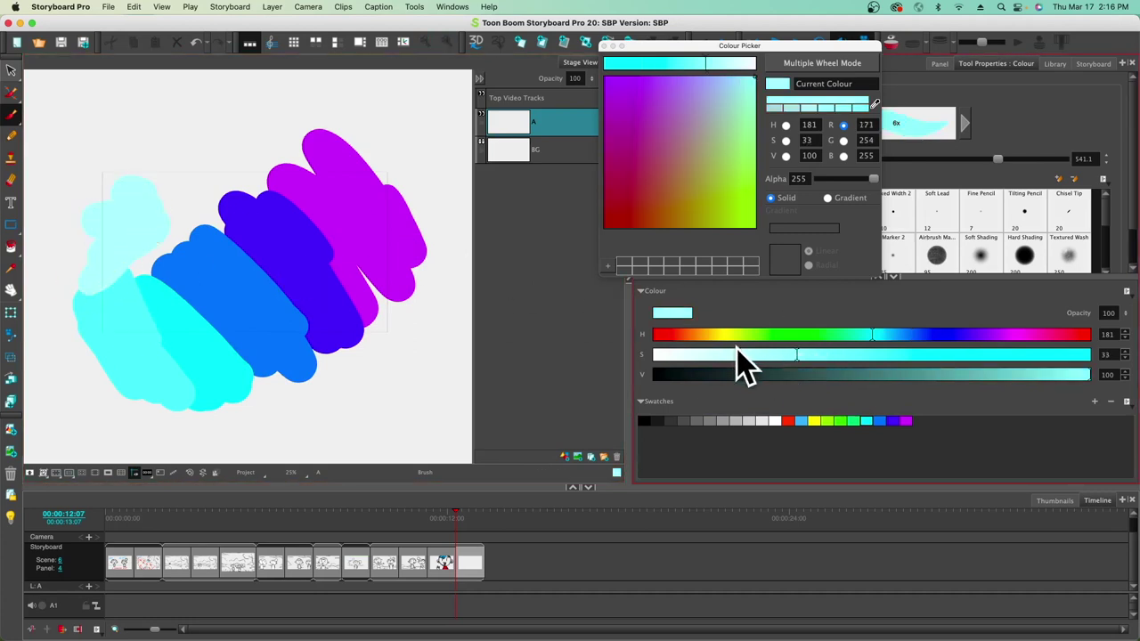
{"action": "left_click_drag", "start_coordinate": [151, 189], "coordinate": [112, 209]}
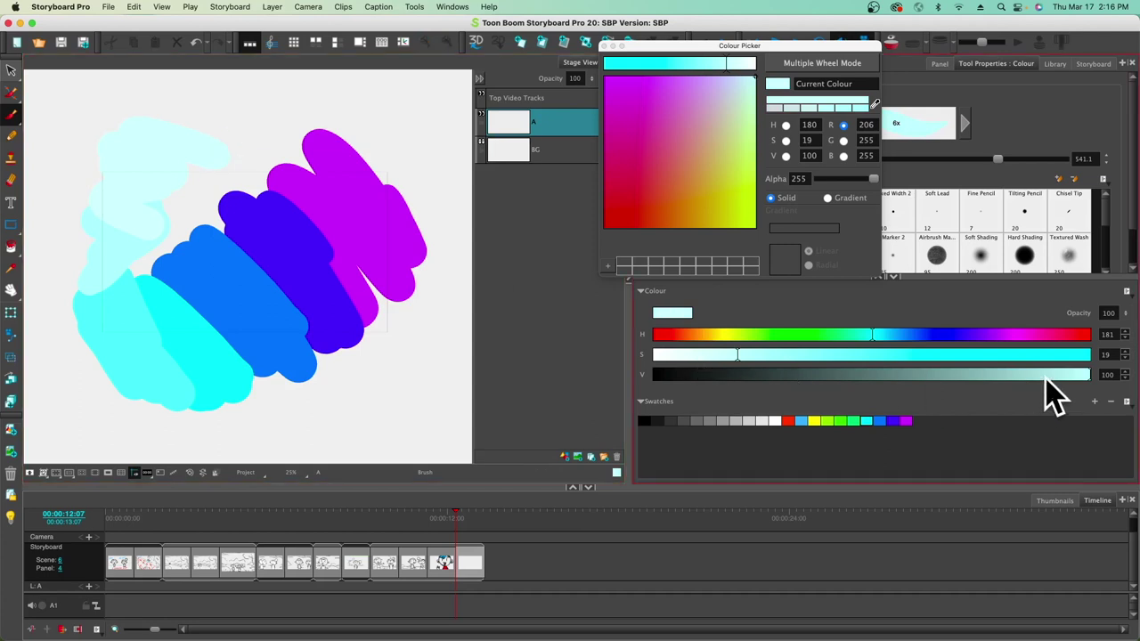
{"action": "left_click_drag", "start_coordinate": [1047, 375], "coordinate": [1025, 375]}
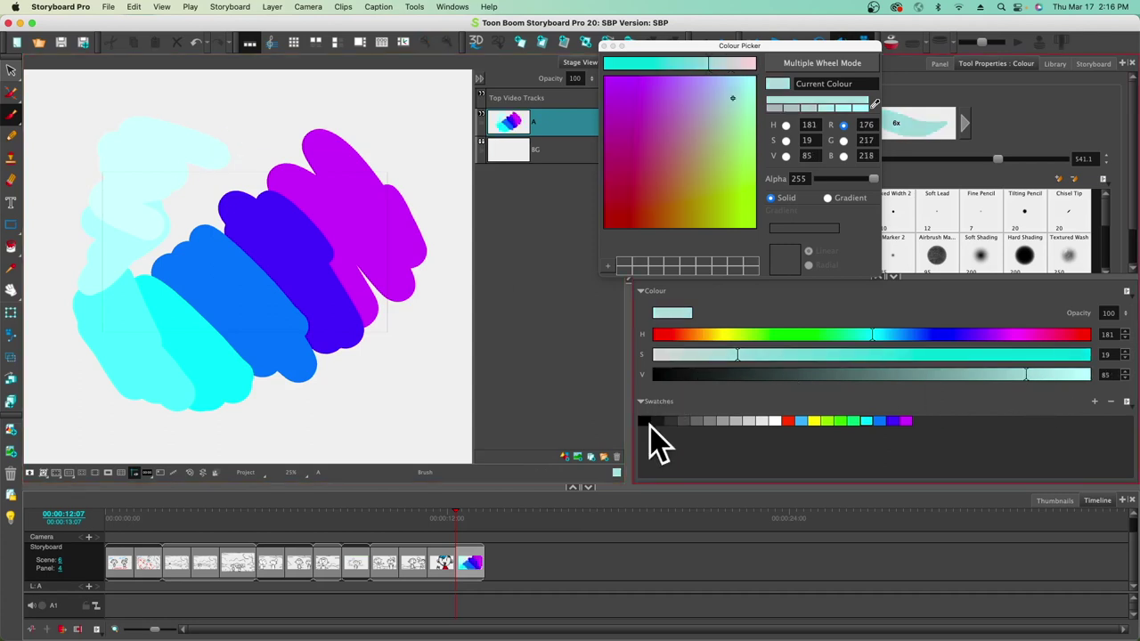
{"action": "left_click_drag", "start_coordinate": [712, 421], "coordinate": [788, 421]}
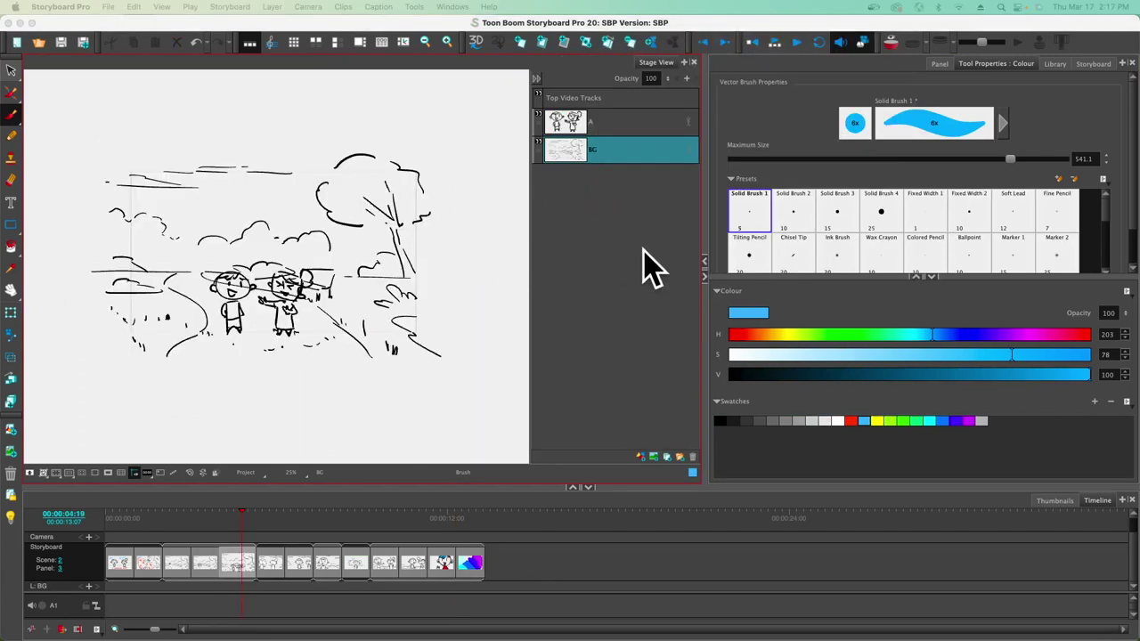
Step: Draw a light grey rectangle at value 80 with Draw Behind enabled, covering the whole scene on the BG layer
{"action": "left_click", "coordinate": [11, 226]}
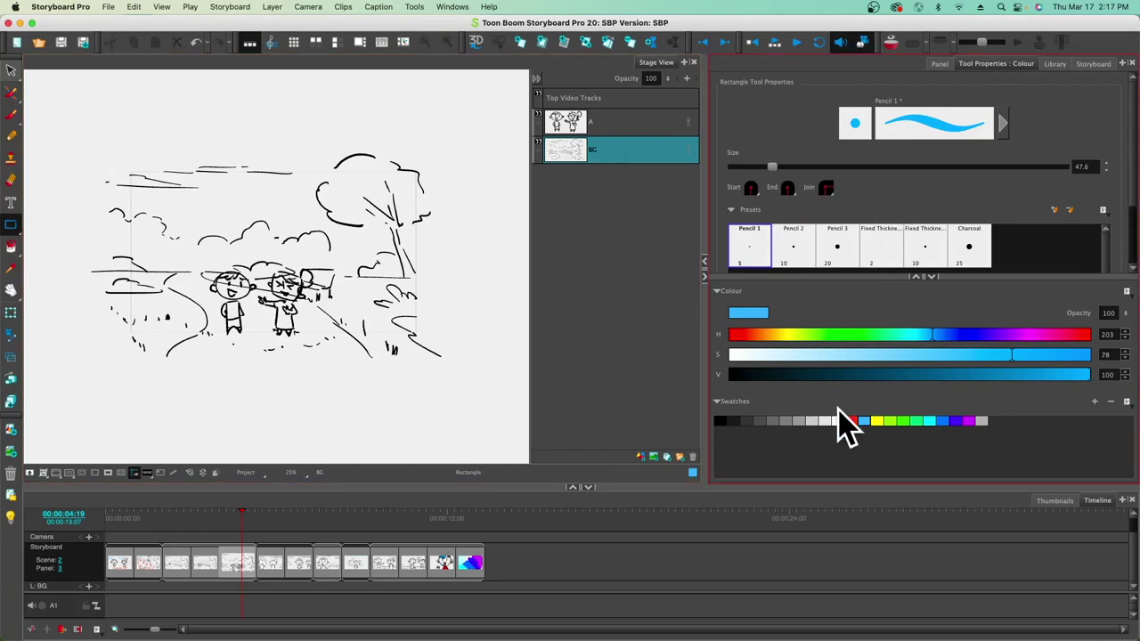
{"action": "left_click", "coordinate": [813, 420]}
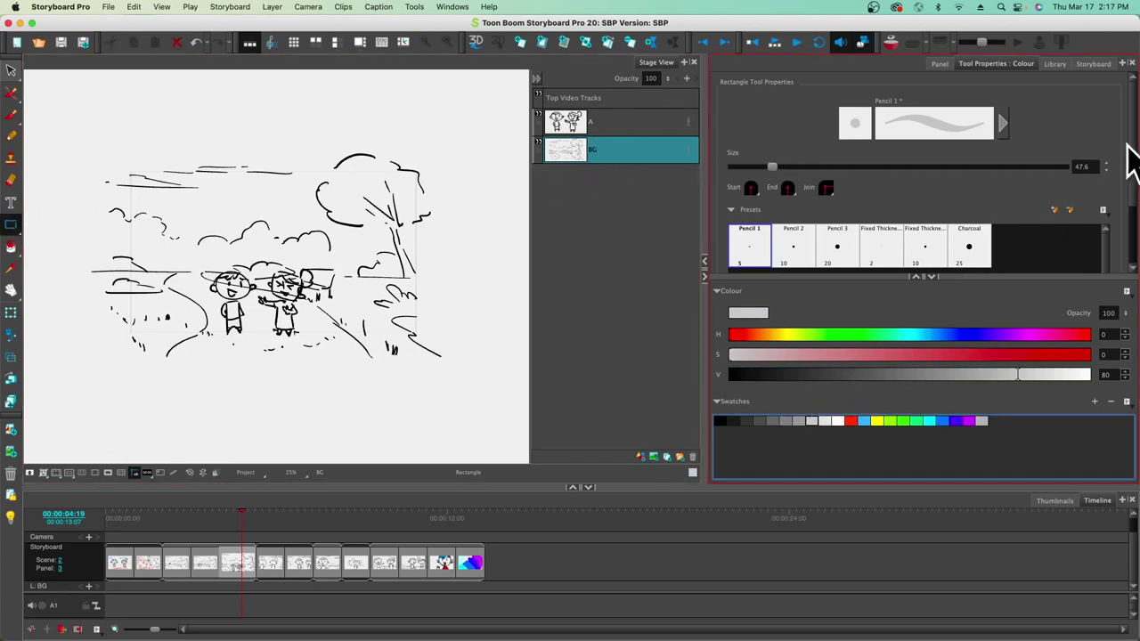
{"action": "left_click_drag", "start_coordinate": [1134, 130], "coordinate": [1136, 201]}
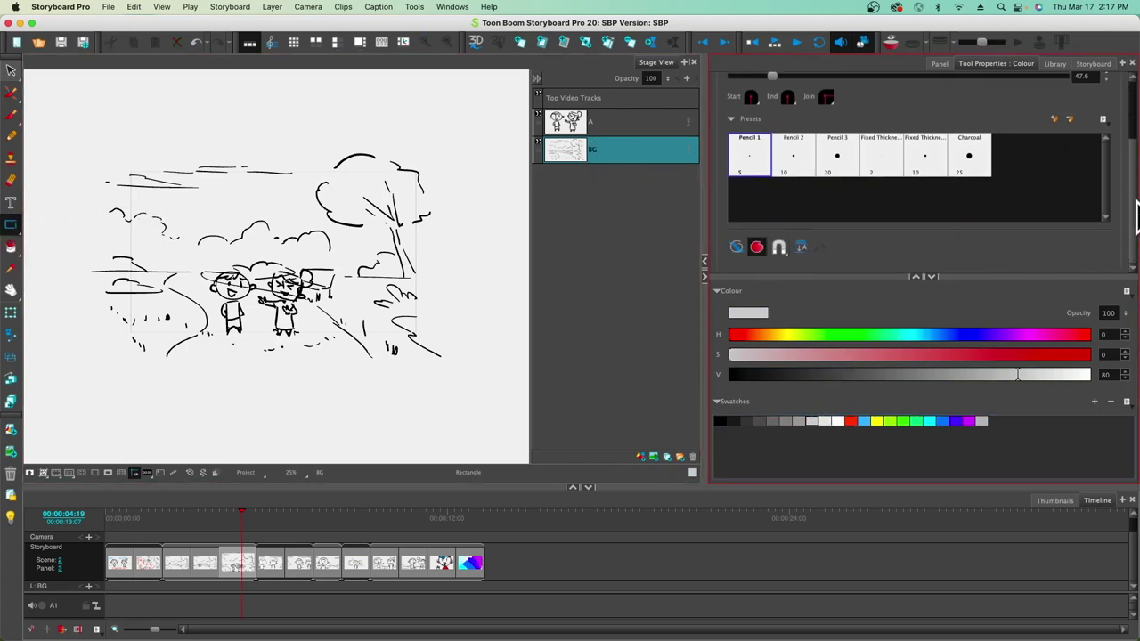
{"action": "left_click", "coordinate": [736, 247]}
{"action": "mouse_move", "coordinate": [108, 145]}
{"action": "left_mouse_down"}
{"action": "mouse_move", "coordinate": [300, 355]}
{"action": "mouse_move", "coordinate": [451, 384]}
{"action": "left_mouse_up"}
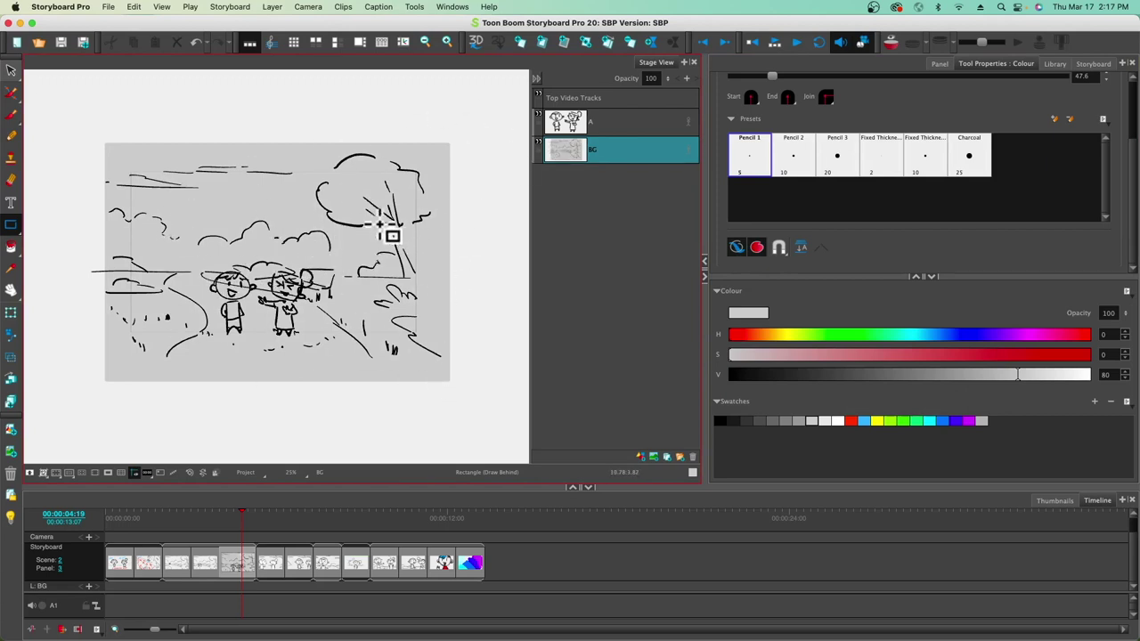
Step: Compare the BG and A layers around the two characters by switching the Auto Light Table on and back off
{"action": "scroll", "coordinate": [368, 255], "scroll_direction": "up", "scroll_amount": 5}
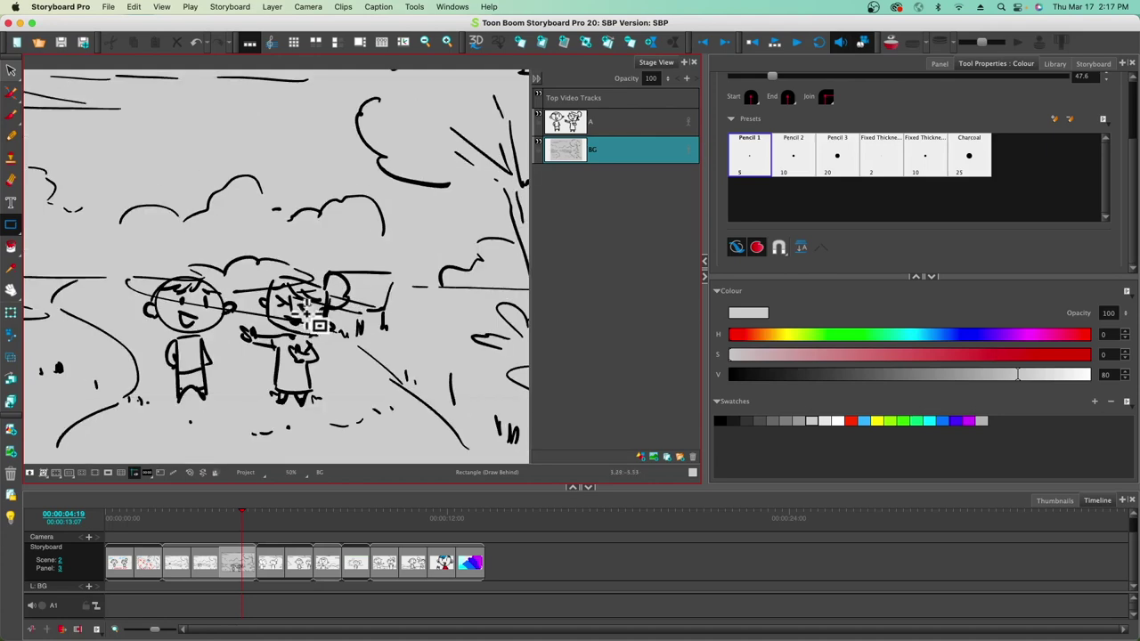
{"action": "scroll", "coordinate": [290, 330], "scroll_direction": "up", "scroll_amount": 1}
{"action": "key", "text": "space"}
{"action": "left_click_drag", "start_coordinate": [254, 339], "coordinate": [348, 222]}
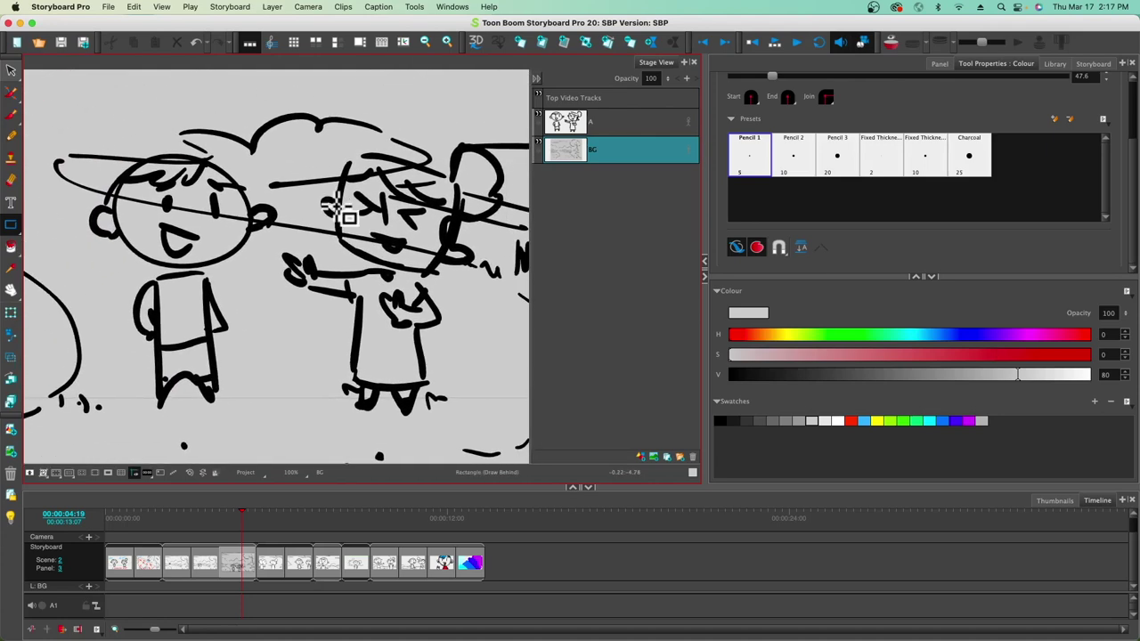
{"action": "left_click", "coordinate": [11, 517]}
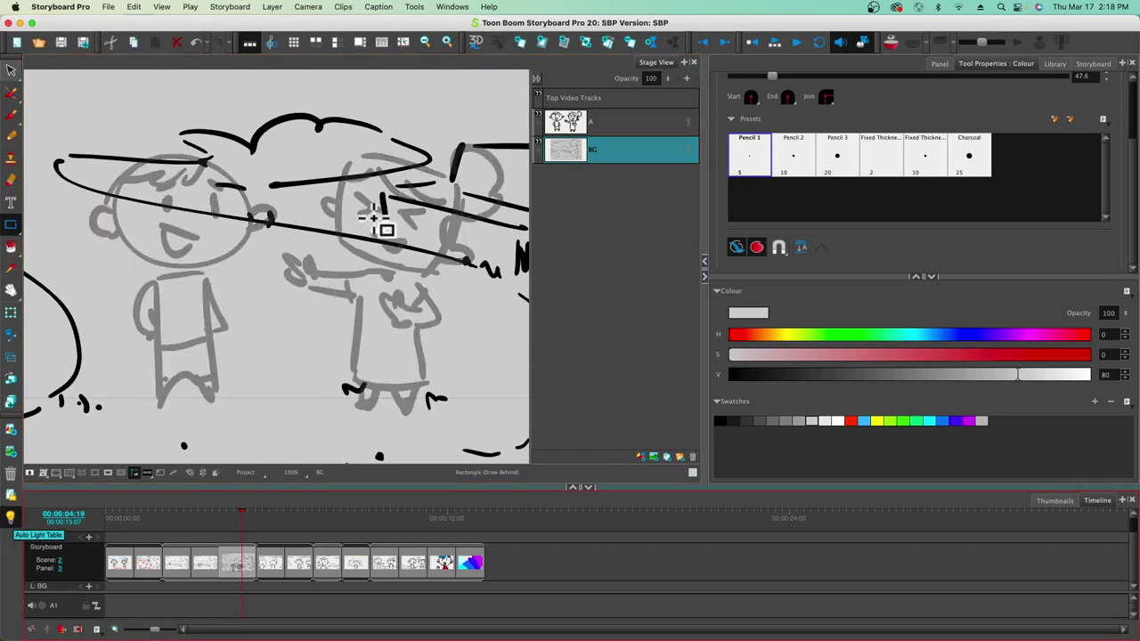
{"action": "left_click", "coordinate": [598, 123]}
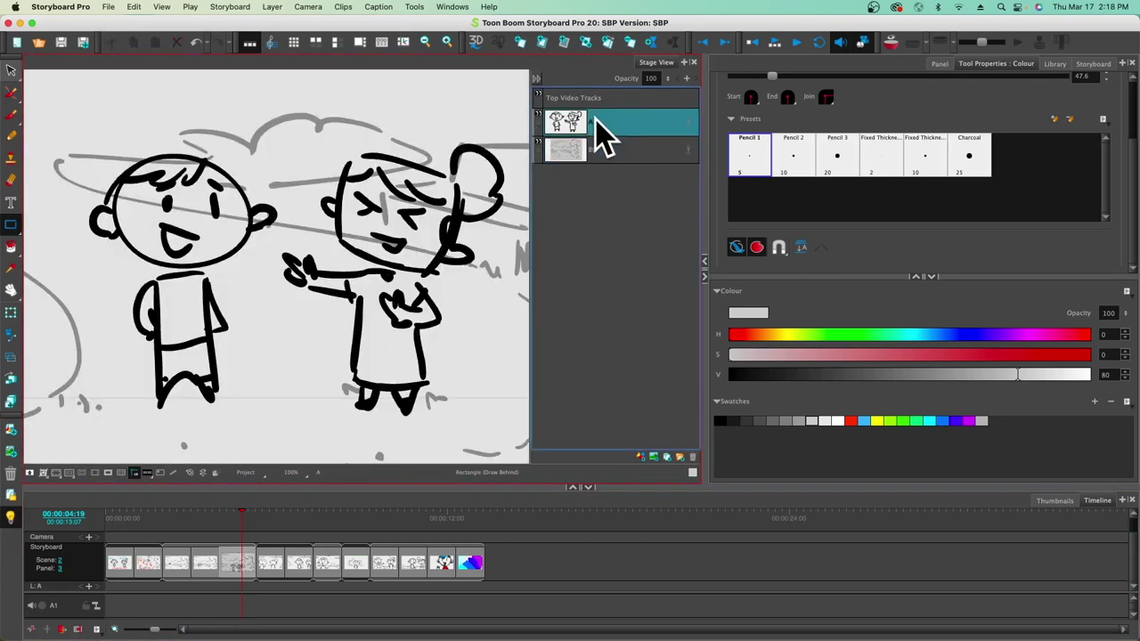
{"action": "left_click", "coordinate": [10, 517]}
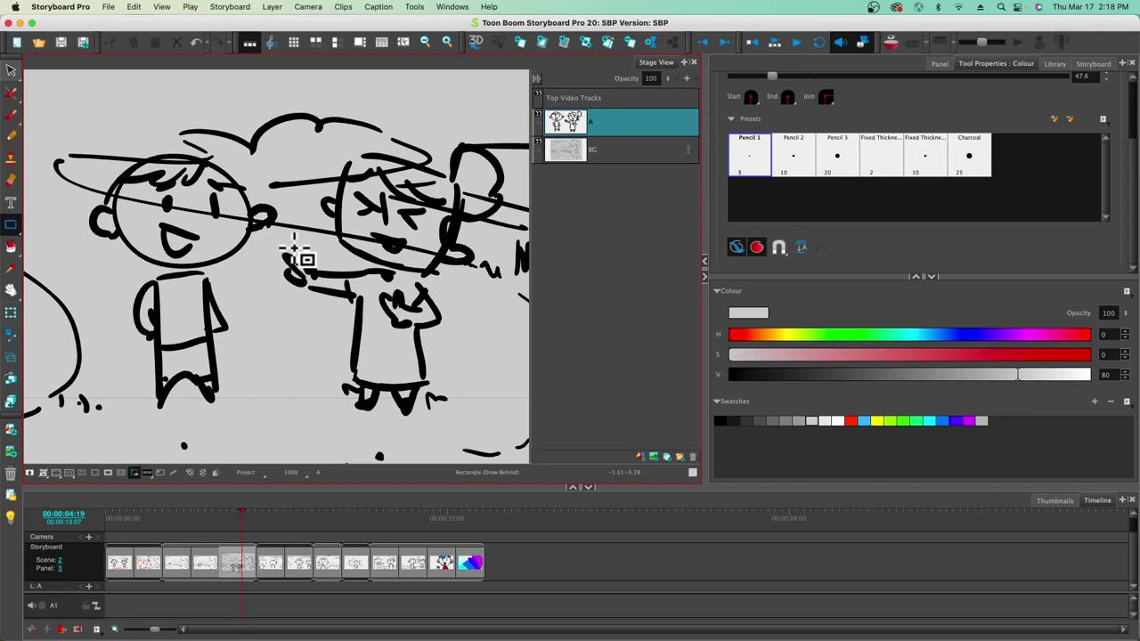
Step: Add a vector layer between A and BG and brush white behind the boy's head and body at brush size 259.8
{"action": "left_click", "coordinate": [608, 150]}
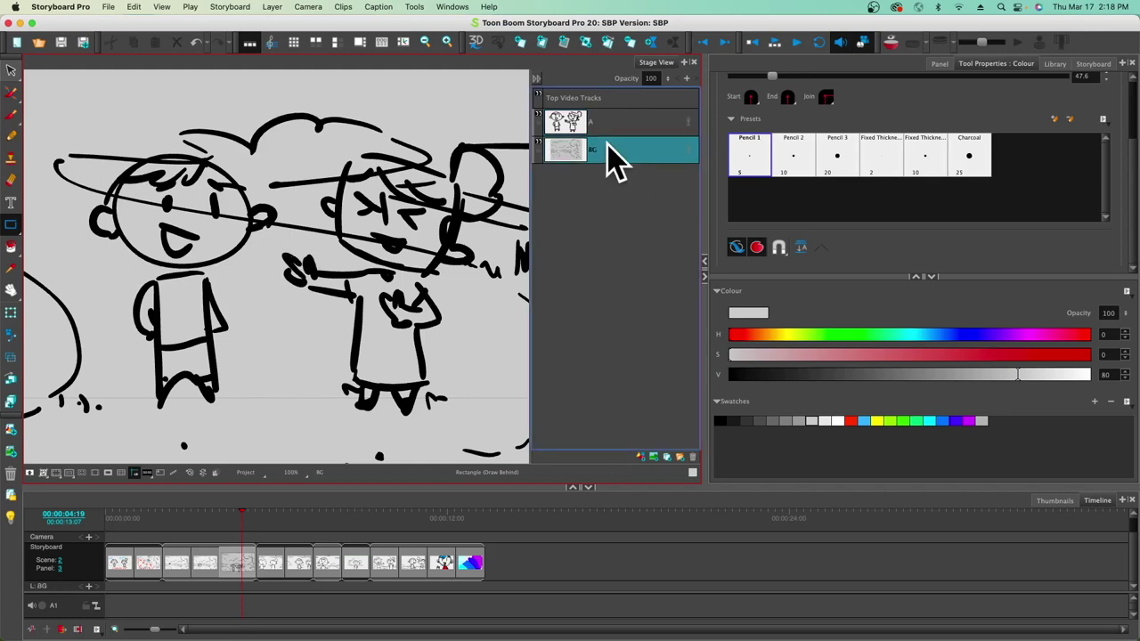
{"action": "left_click", "coordinate": [641, 456]}
{"action": "left_click", "coordinate": [837, 421]}
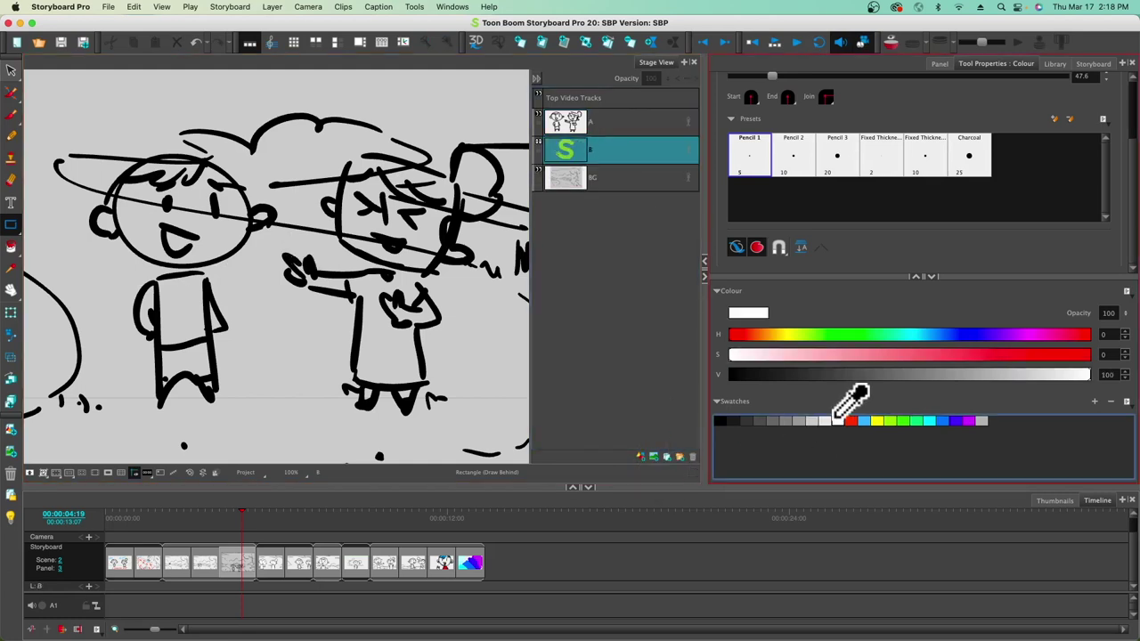
{"action": "left_click", "coordinate": [12, 115]}
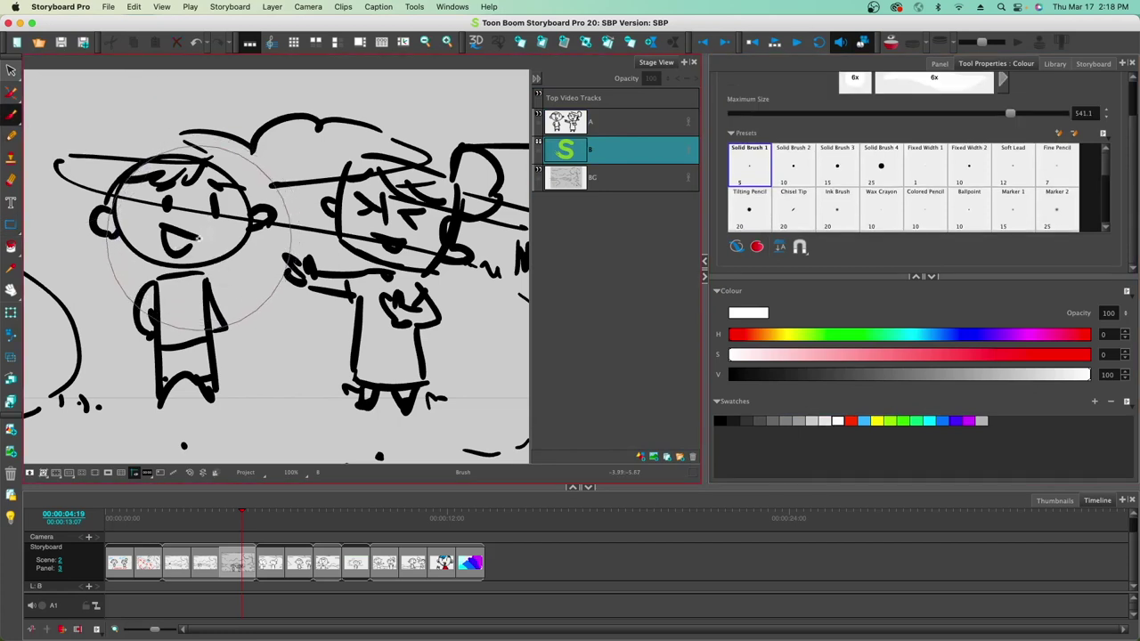
{"action": "mouse_move", "coordinate": [185, 236]}
{"action": "left_mouse_down"}
{"action": "mouse_move", "coordinate": [144, 243]}
{"action": "mouse_move", "coordinate": [178, 195]}
{"action": "mouse_move", "coordinate": [212, 217]}
{"action": "mouse_move", "coordinate": [179, 236]}
{"action": "left_mouse_up"}
{"action": "left_click_drag", "start_coordinate": [178, 293], "coordinate": [174, 306]}
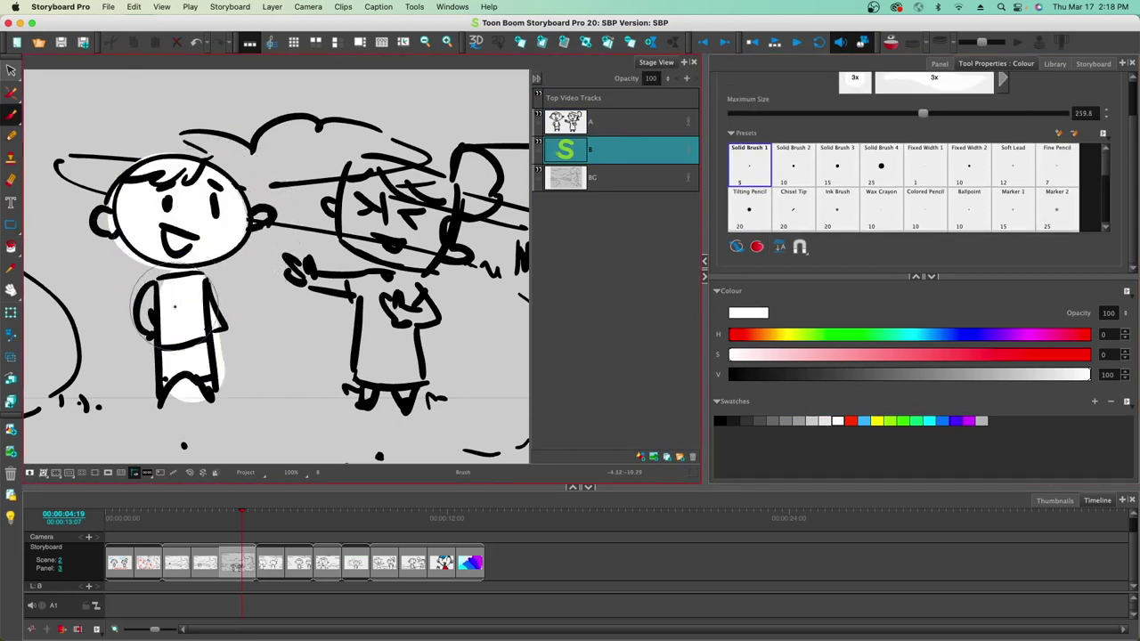
Step: Brush white behind the girl's head, arms and dress on layer B, reducing the brush size to 145.4
{"action": "mouse_move", "coordinate": [429, 219]}
{"action": "left_mouse_down"}
{"action": "mouse_move", "coordinate": [395, 216]}
{"action": "mouse_move", "coordinate": [470, 172]}
{"action": "left_mouse_up"}
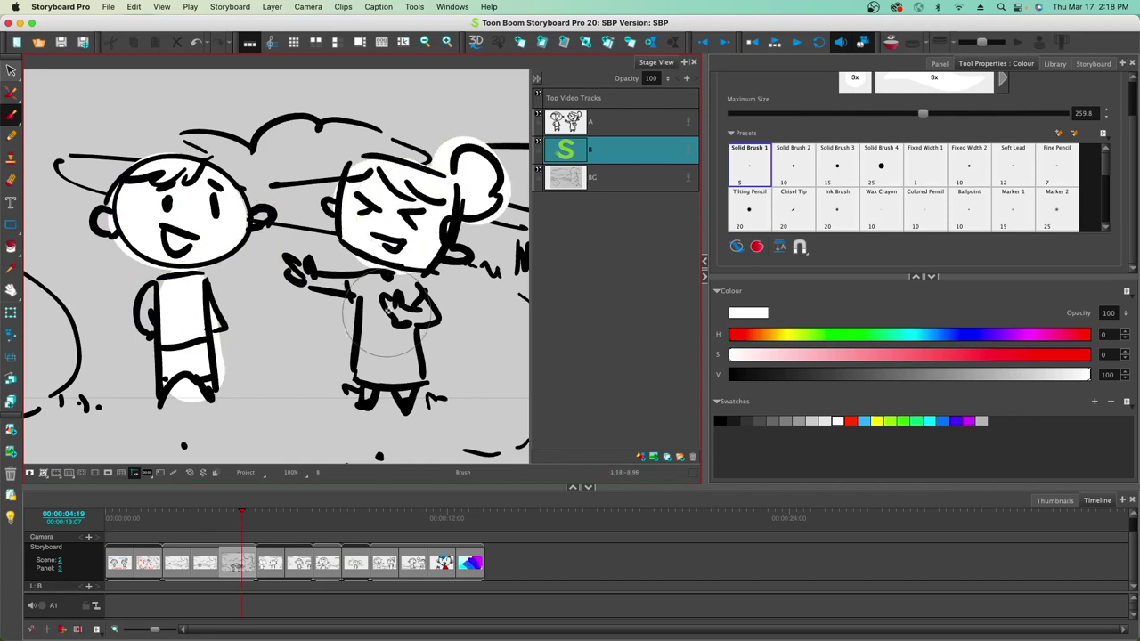
{"action": "left_click_drag", "start_coordinate": [365, 280], "coordinate": [332, 281]}
{"action": "left_click_drag", "start_coordinate": [406, 295], "coordinate": [412, 314]}
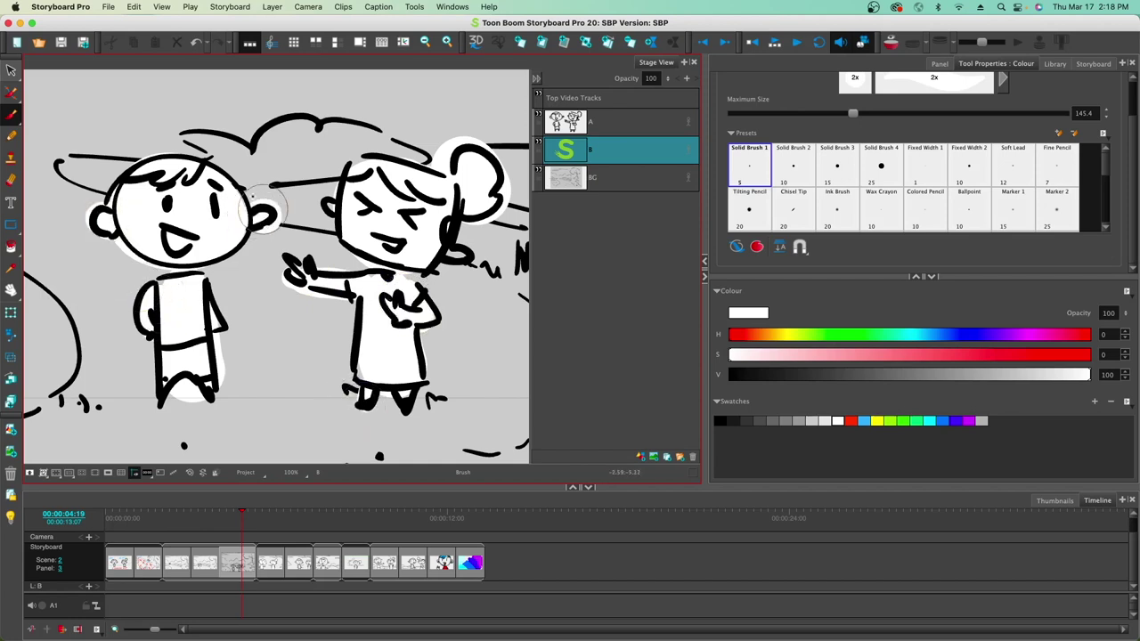
Step: Toggle the visibility of the hand-painted white layer B and delete that layer
{"action": "key", "text": "minus"}
{"action": "key", "text": "minus"}
{"action": "key", "text": "minus"}
{"action": "key", "text": "minus"}
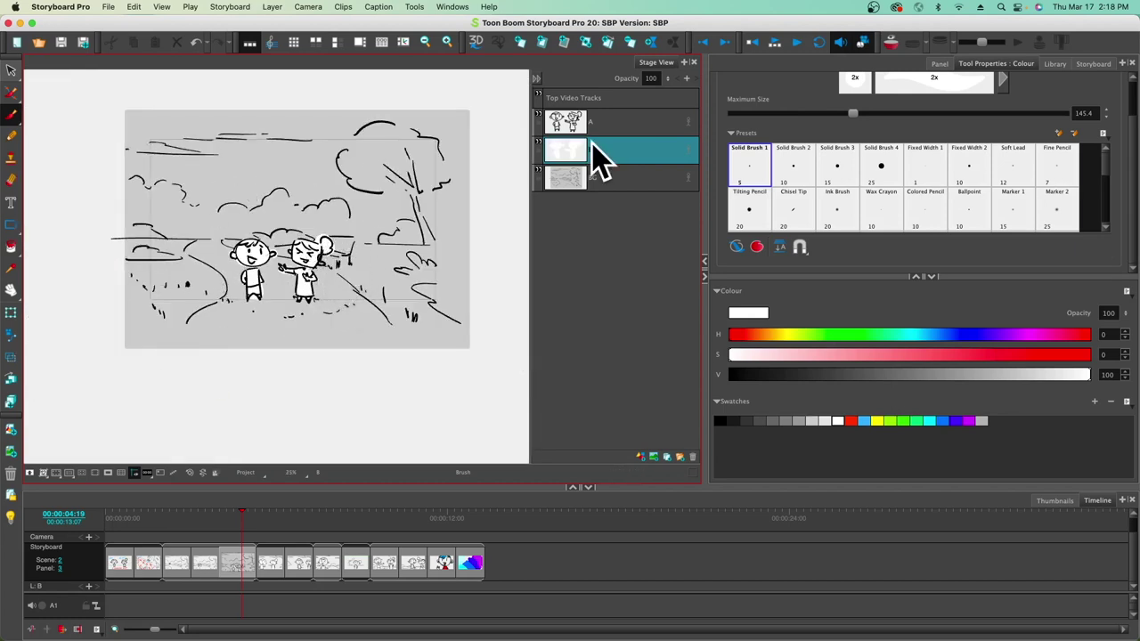
{"action": "left_click", "coordinate": [542, 143]}
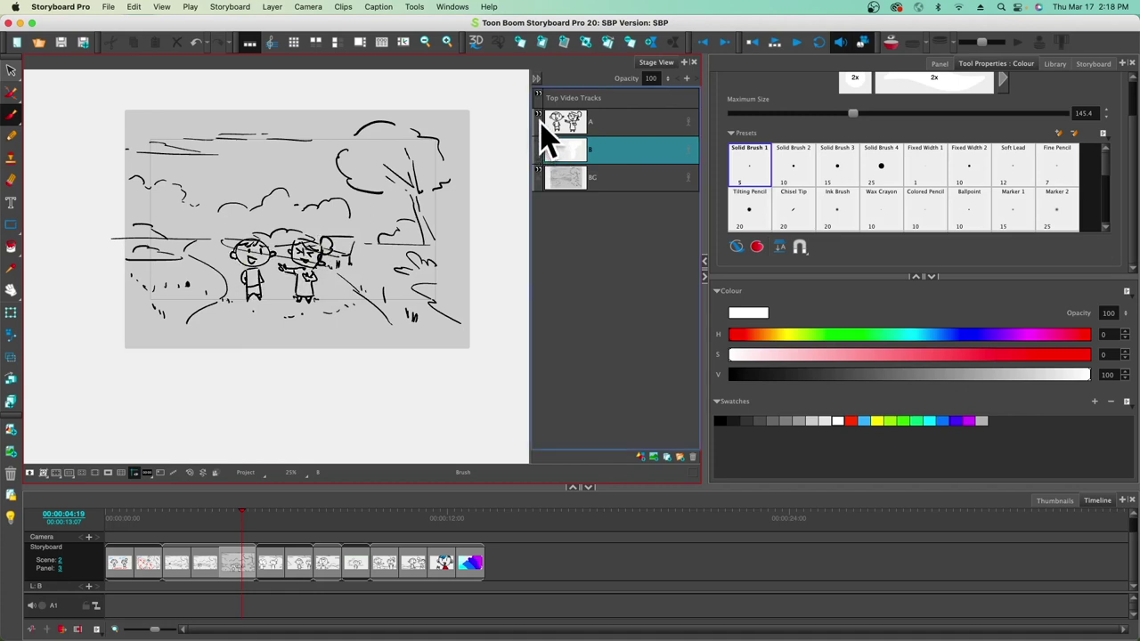
{"action": "mouse_move", "coordinate": [564, 158]}
{"action": "left_mouse_down"}
{"action": "mouse_move", "coordinate": [466, 199]}
{"action": "mouse_move", "coordinate": [250, 240]}
{"action": "mouse_move", "coordinate": [247, 253]}
{"action": "mouse_move", "coordinate": [333, 265]}
{"action": "mouse_move", "coordinate": [251, 272]}
{"action": "mouse_move", "coordinate": [539, 164]}
{"action": "mouse_move", "coordinate": [535, 153]}
{"action": "left_mouse_up"}
{"action": "left_click", "coordinate": [545, 163]}
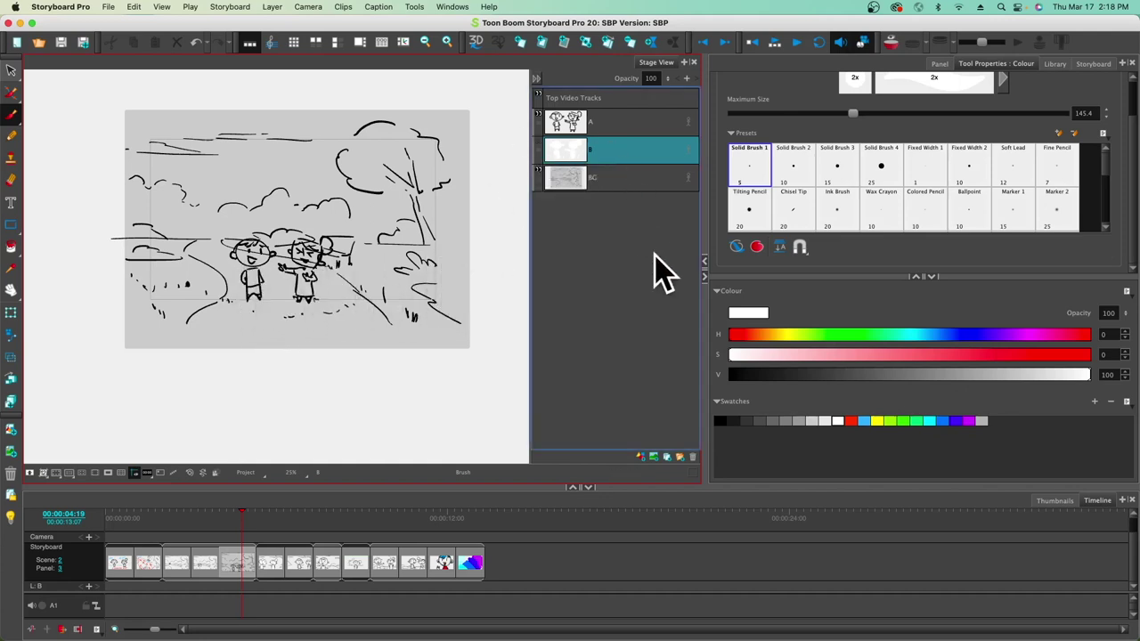
{"action": "left_click", "coordinate": [693, 457]}
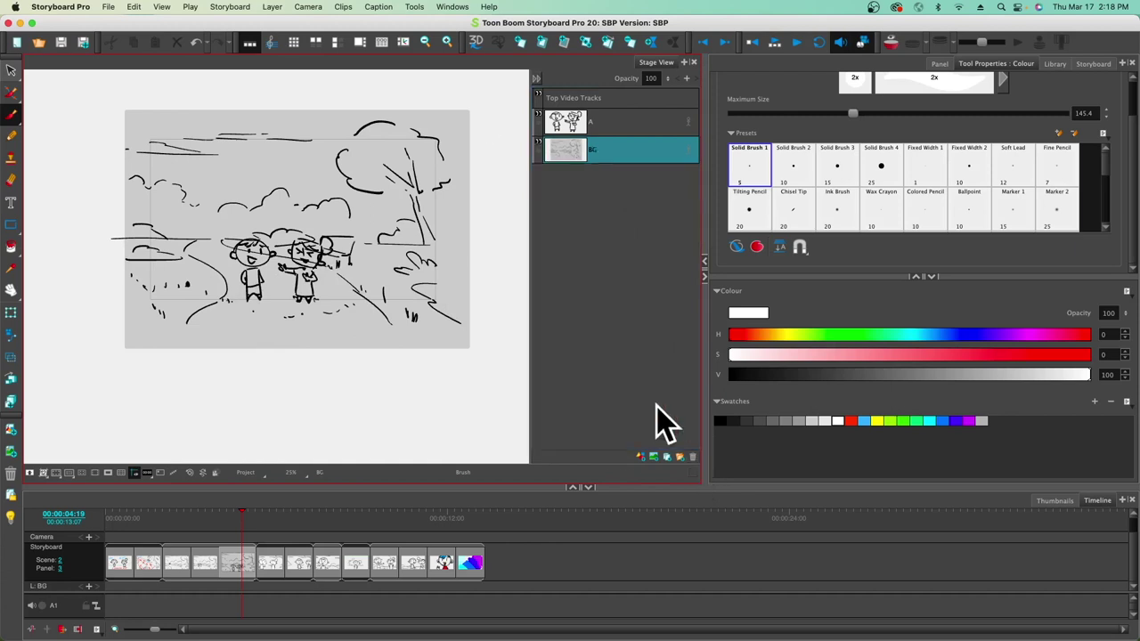
Step: Generate an auto-matte from character layer A on a new layer, with radius 100 and custom white as the matte colour
{"action": "left_click", "coordinate": [603, 123]}
{"action": "right_click", "coordinate": [611, 139]}
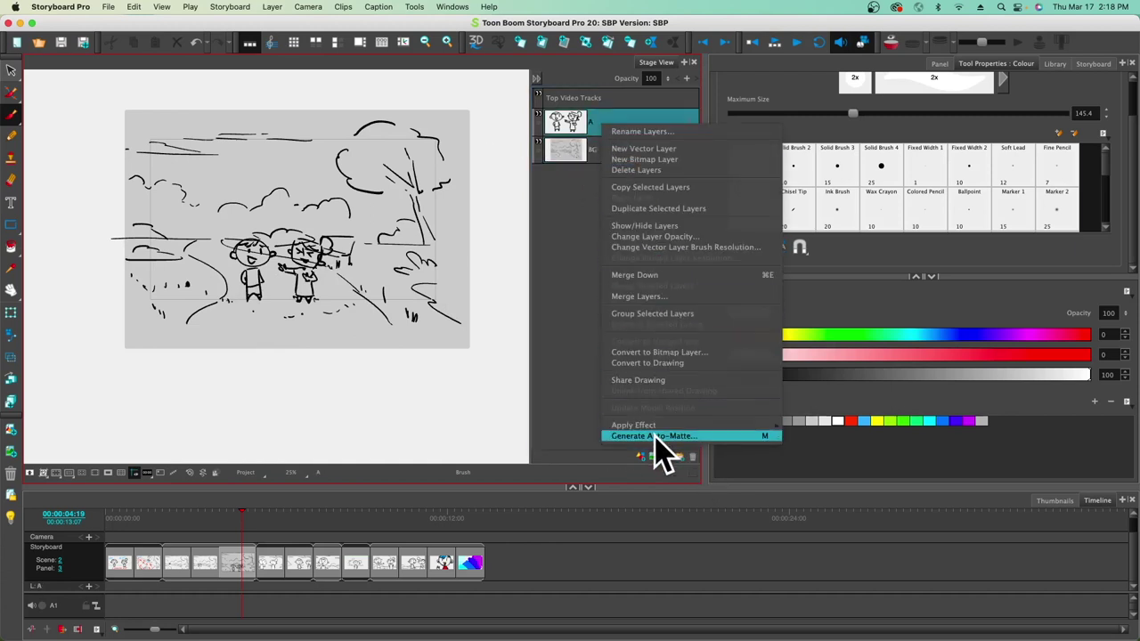
{"action": "left_click", "coordinate": [766, 436]}
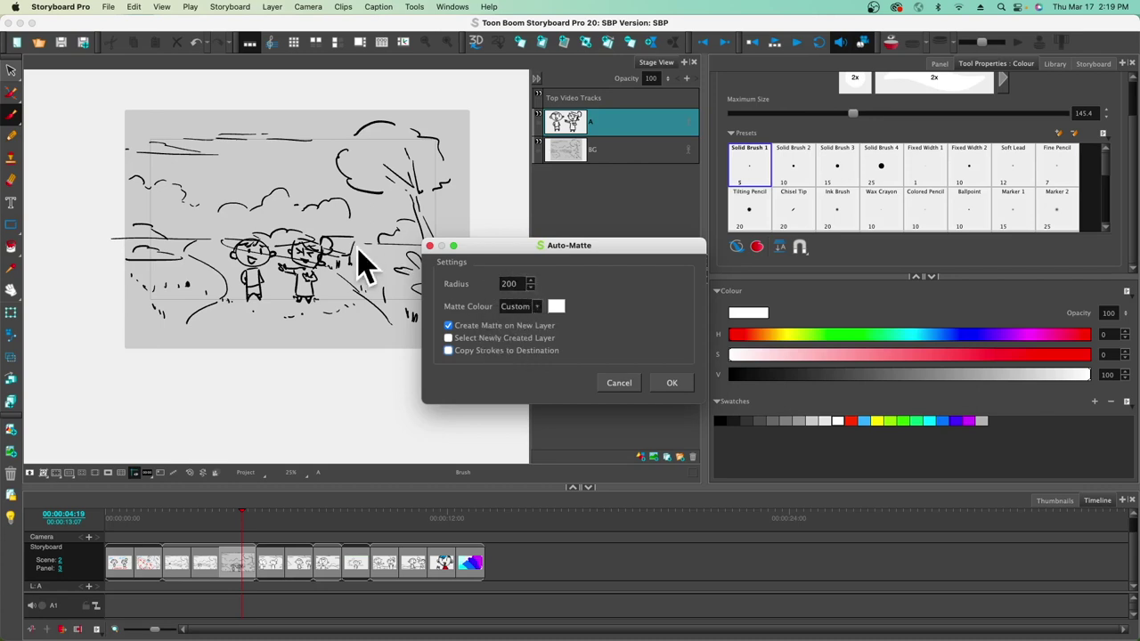
{"action": "left_click", "coordinate": [556, 308]}
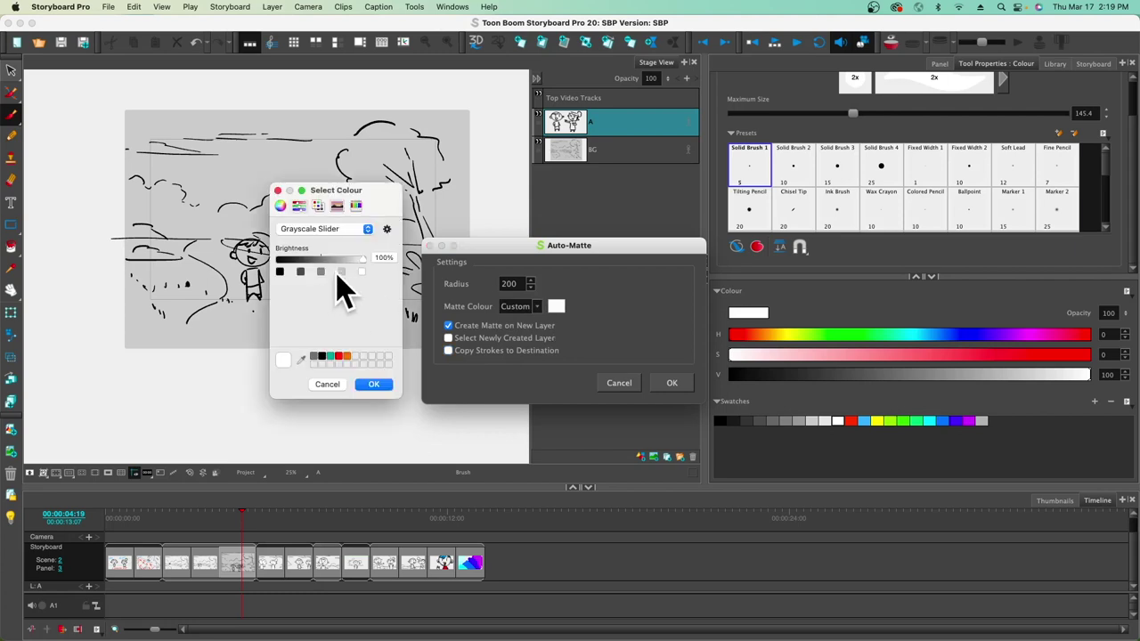
{"action": "left_click", "coordinate": [374, 384]}
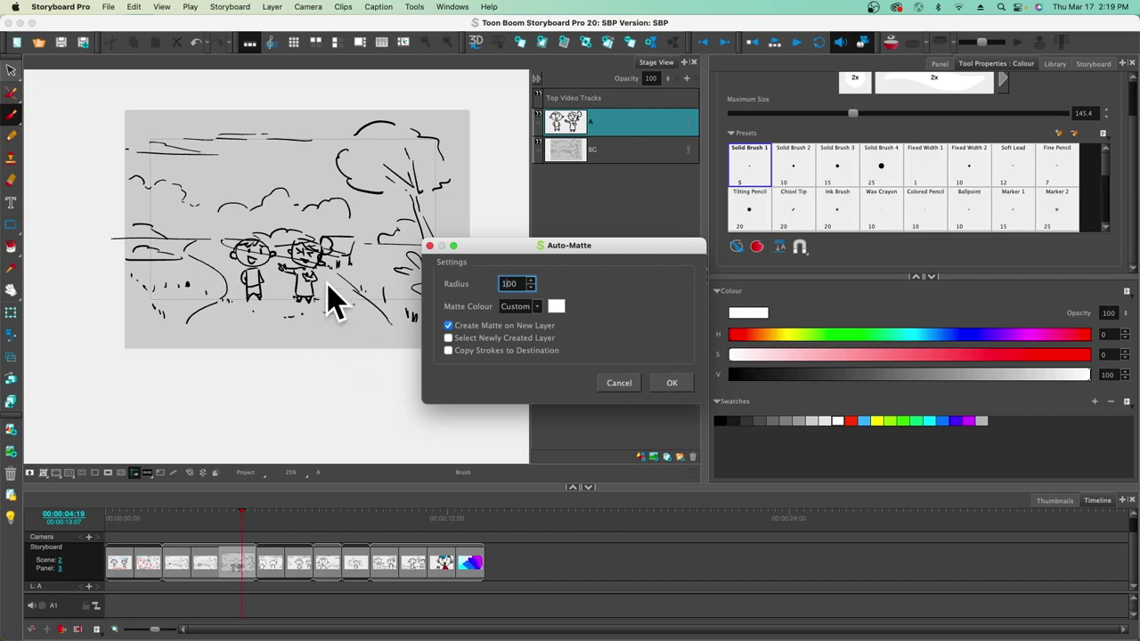
{"action": "left_click", "coordinate": [670, 384]}
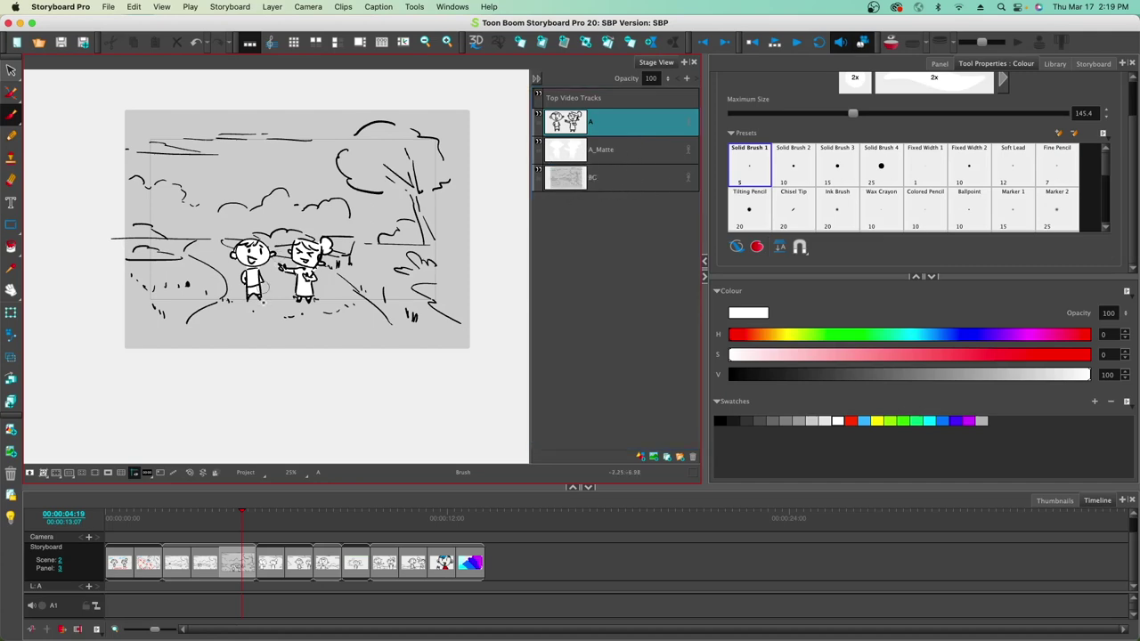
{"action": "scroll", "coordinate": [262, 303], "scroll_direction": "up", "scroll_amount": 4}
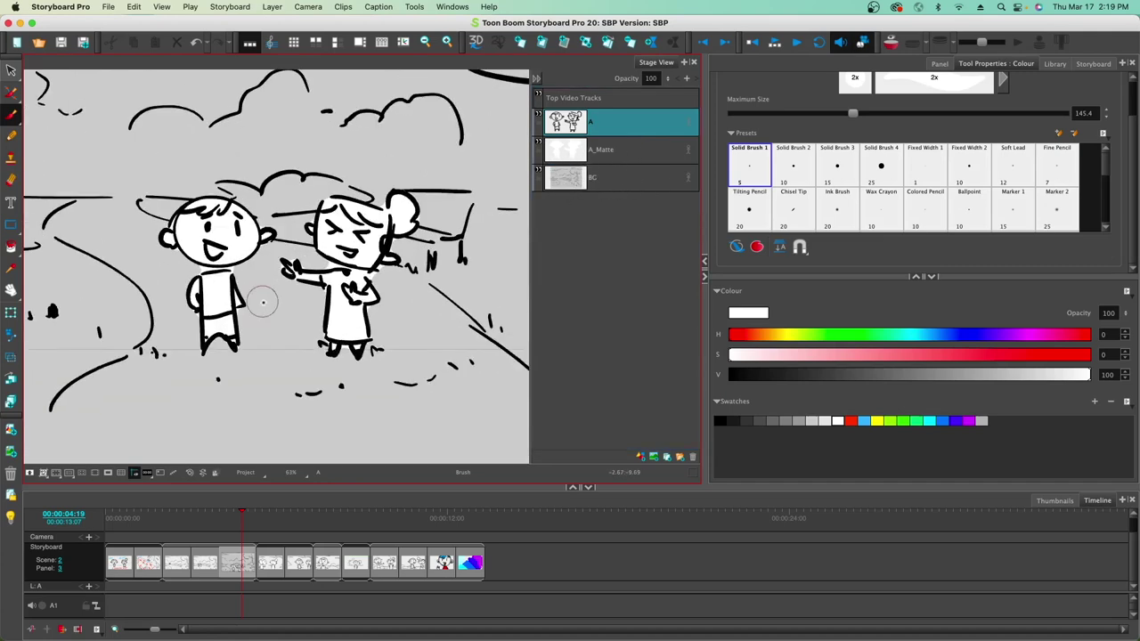
{"action": "scroll", "coordinate": [263, 303], "scroll_direction": "up", "scroll_amount": 1}
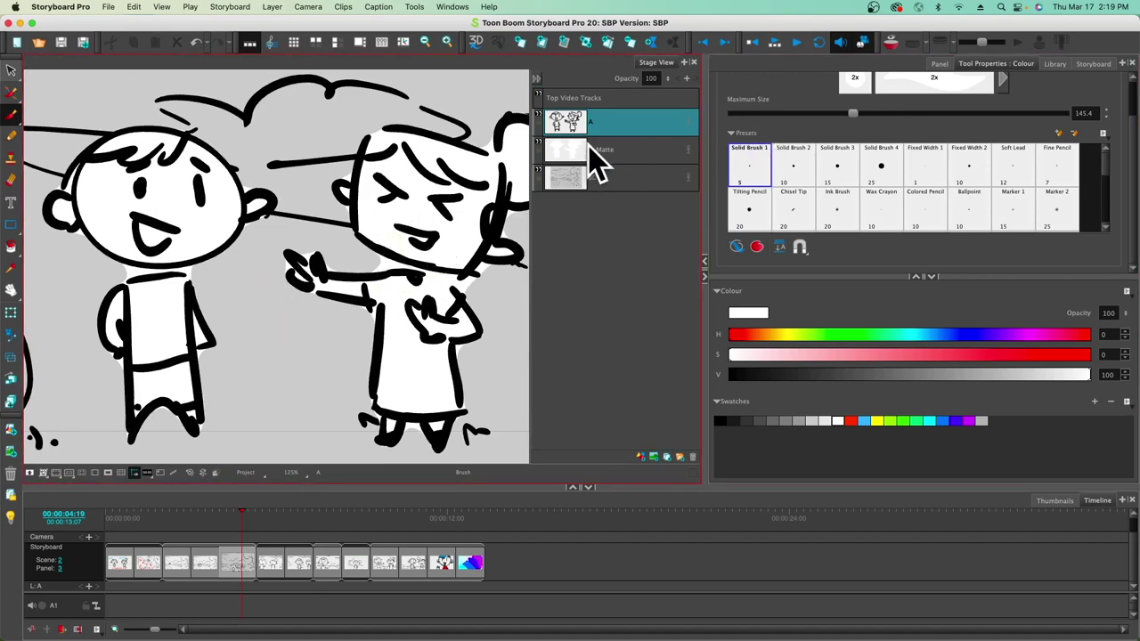
Step: In scene 4, panel 1, close the boy's outline on layer A with white across the shirt hem and black strokes along the shoulders, arms and hand
{"action": "left_click", "coordinate": [273, 570]}
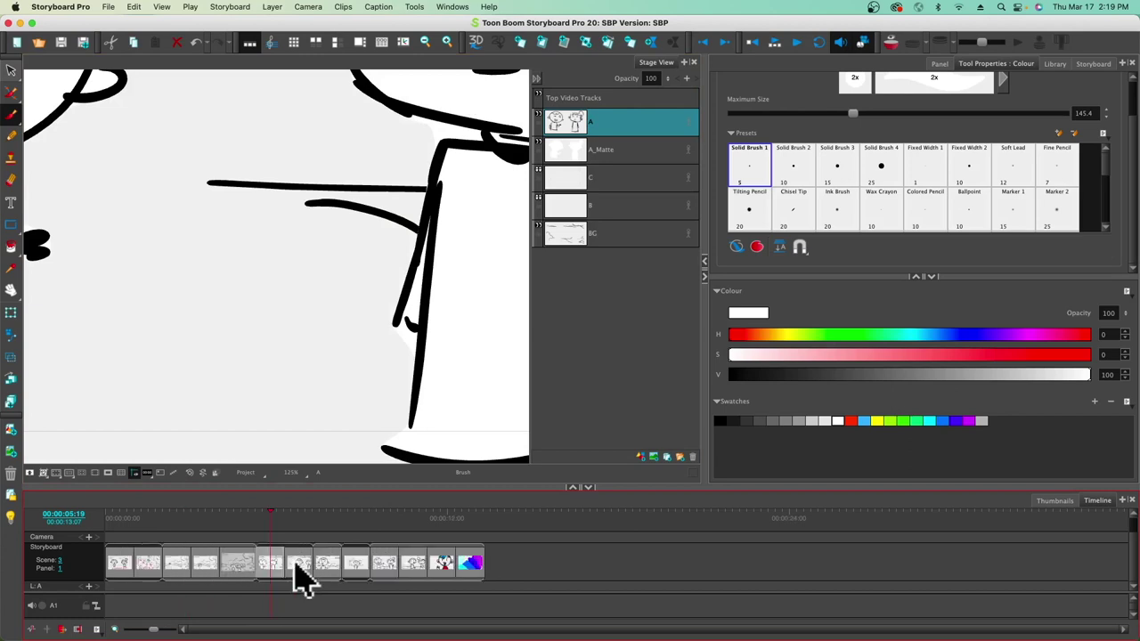
{"action": "left_click", "coordinate": [294, 567]}
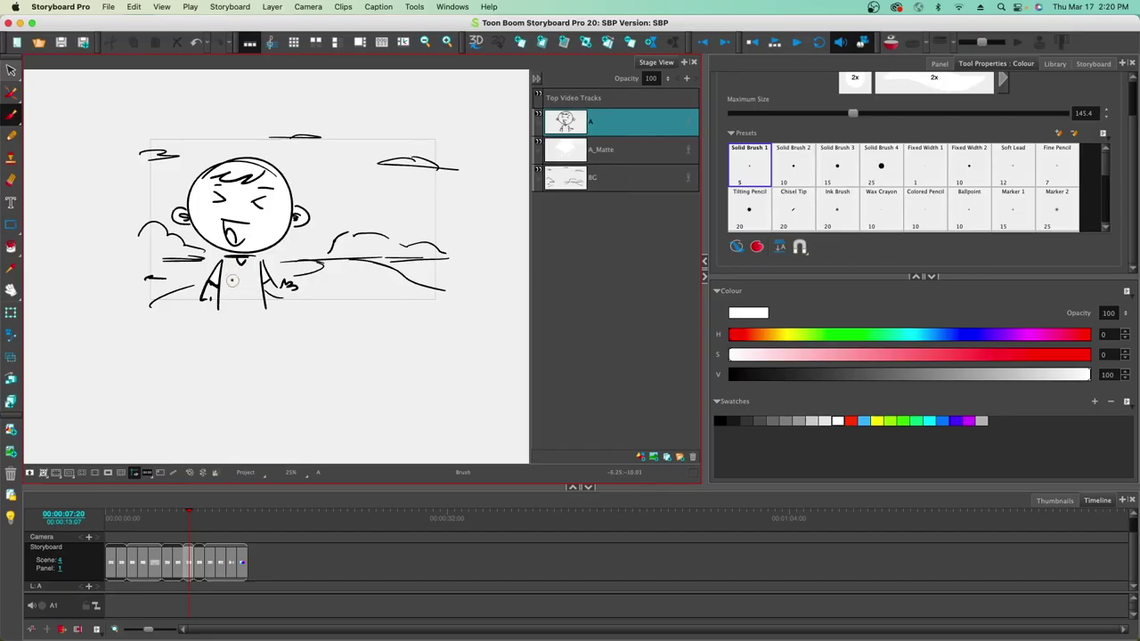
{"action": "scroll", "coordinate": [220, 279], "scroll_direction": "up", "scroll_amount": 5}
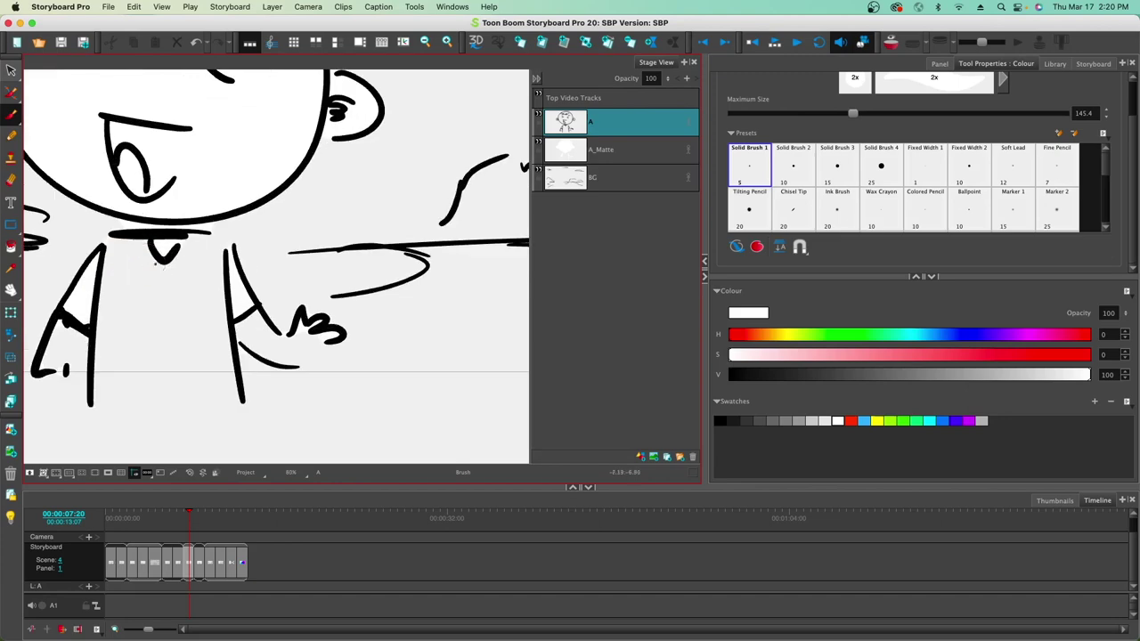
{"action": "mouse_move", "coordinate": [233, 237]}
{"action": "left_mouse_down"}
{"action": "mouse_move", "coordinate": [362, 175]}
{"action": "mouse_move", "coordinate": [361, 211]}
{"action": "left_mouse_up"}
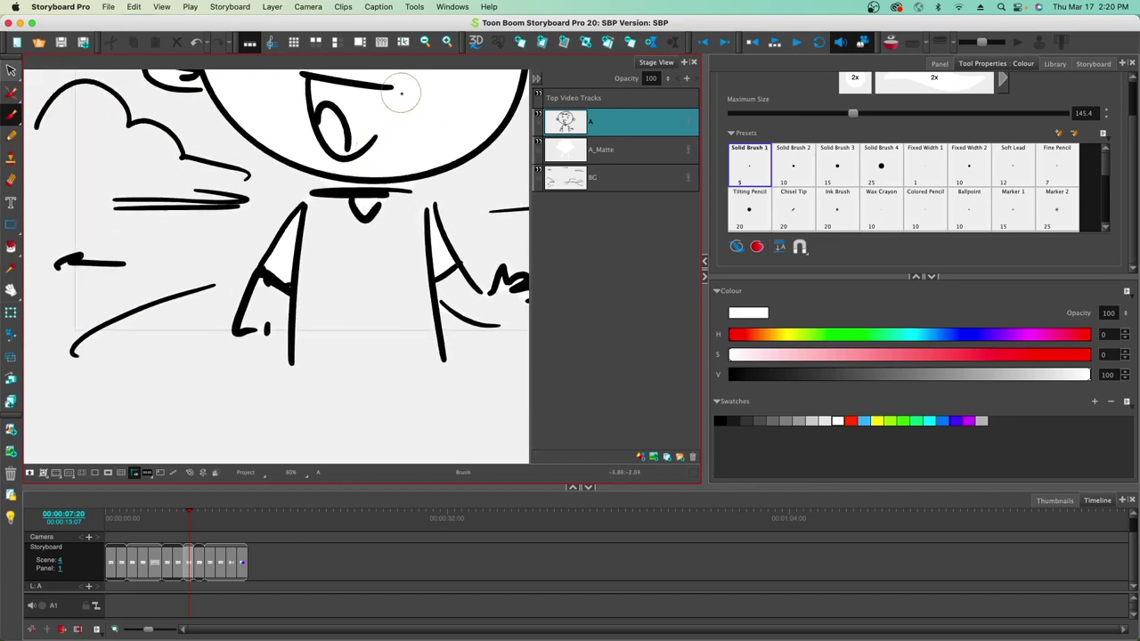
{"action": "mouse_move", "coordinate": [329, 133]}
{"action": "left_mouse_down"}
{"action": "mouse_move", "coordinate": [273, 331]}
{"action": "mouse_move", "coordinate": [293, 178]}
{"action": "mouse_move", "coordinate": [278, 125]}
{"action": "mouse_move", "coordinate": [267, 127]}
{"action": "mouse_move", "coordinate": [310, 337]}
{"action": "mouse_move", "coordinate": [169, 194]}
{"action": "mouse_move", "coordinate": [180, 177]}
{"action": "left_mouse_up"}
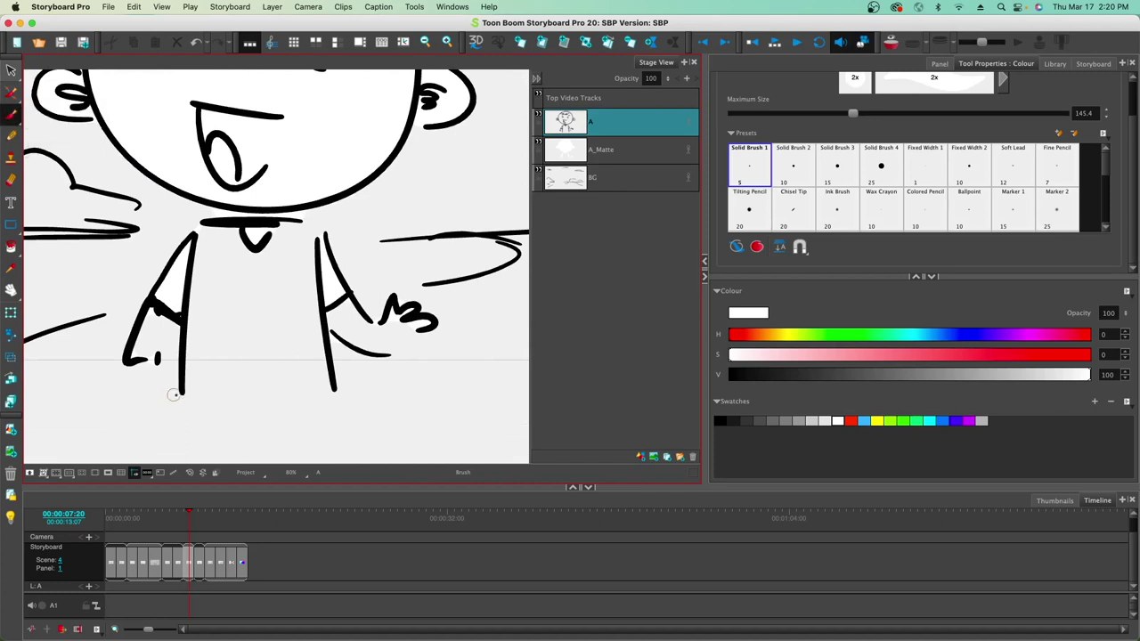
{"action": "left_click_drag", "start_coordinate": [332, 407], "coordinate": [206, 401]}
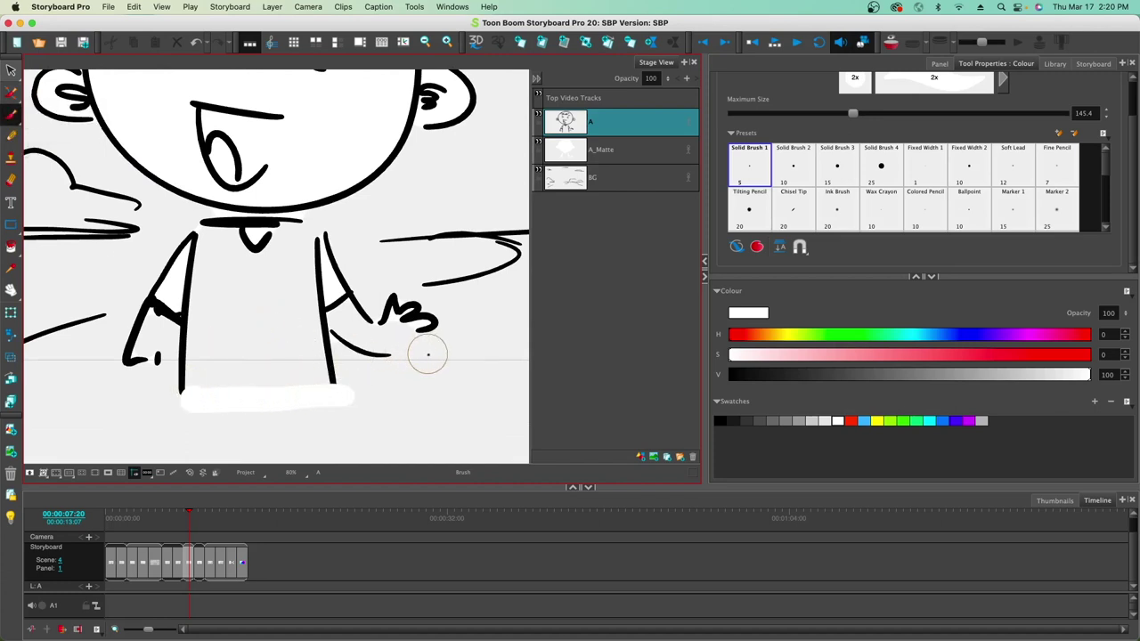
{"action": "left_click", "coordinate": [720, 420]}
{"action": "left_click_drag", "start_coordinate": [401, 361], "coordinate": [386, 356]}
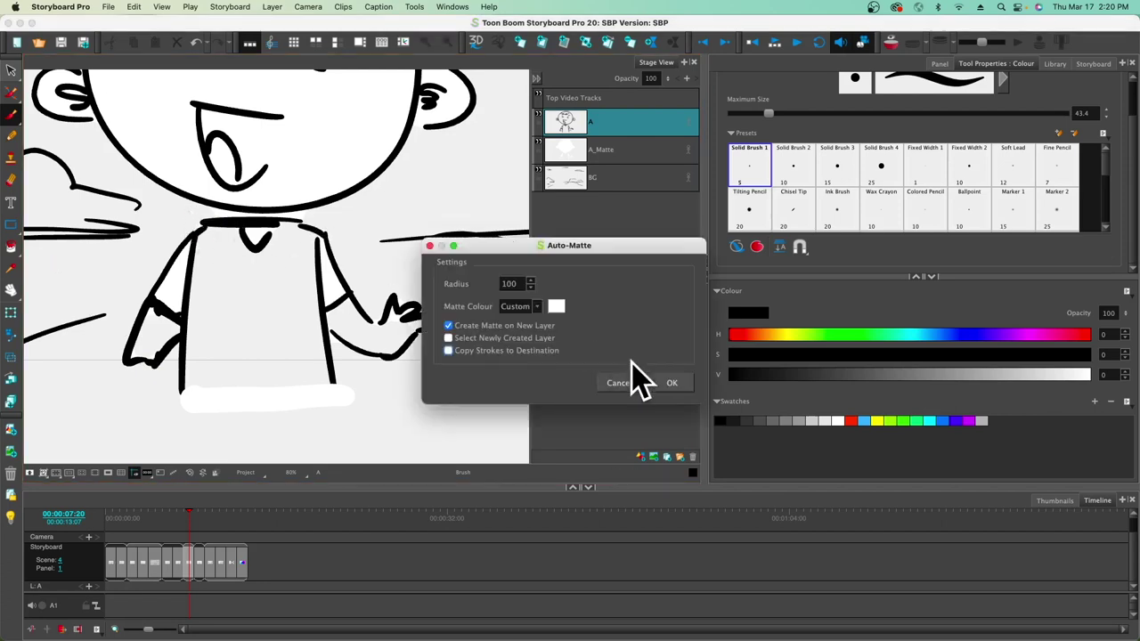
Step: Generate a white auto-matte from the boy's layer A with radius 100, replacing the existing A_Matte layer
{"action": "left_click", "coordinate": [673, 381]}
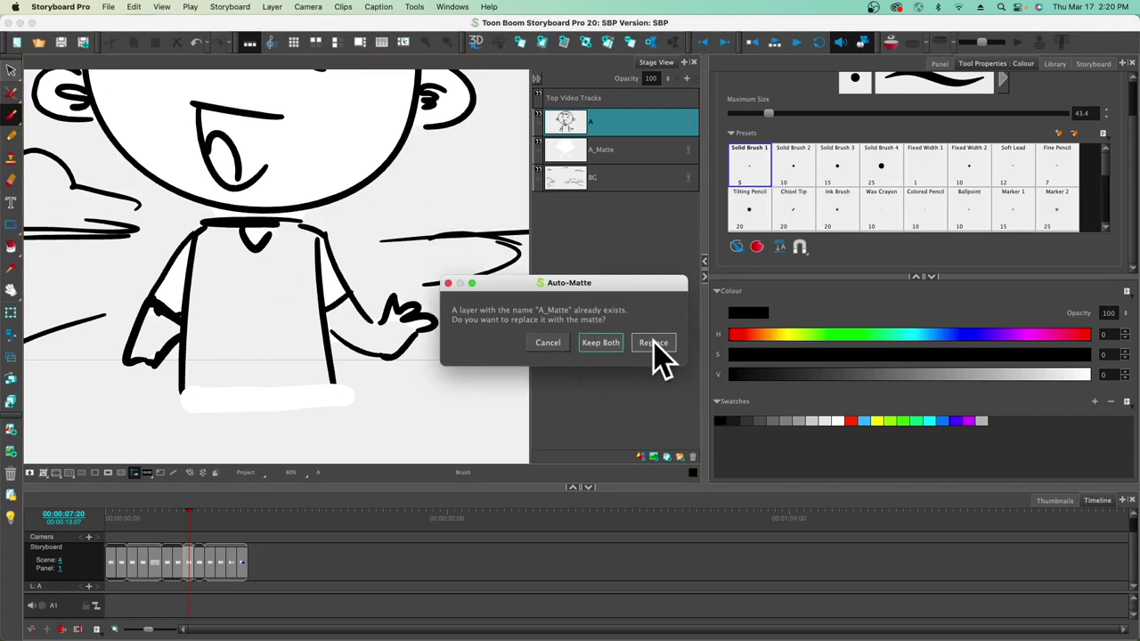
{"action": "left_click", "coordinate": [655, 347]}
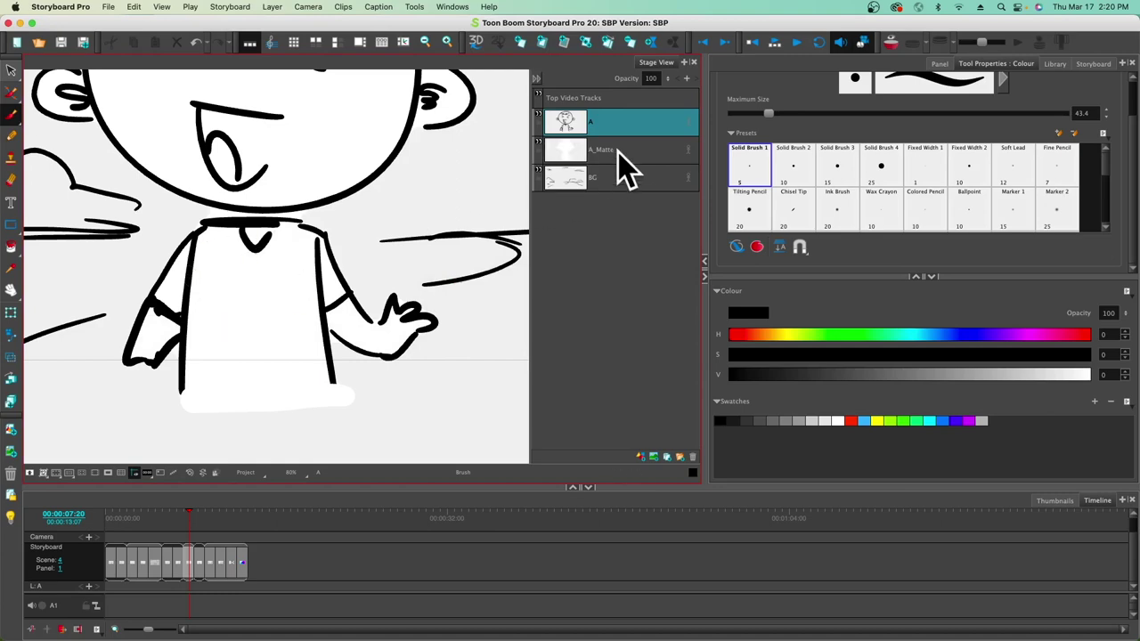
{"action": "mouse_move", "coordinate": [175, 157]}
{"action": "left_mouse_down"}
{"action": "mouse_move", "coordinate": [267, 242]}
{"action": "mouse_move", "coordinate": [232, 247]}
{"action": "mouse_move", "coordinate": [209, 270]}
{"action": "mouse_move", "coordinate": [215, 326]}
{"action": "mouse_move", "coordinate": [191, 211]}
{"action": "left_mouse_up"}
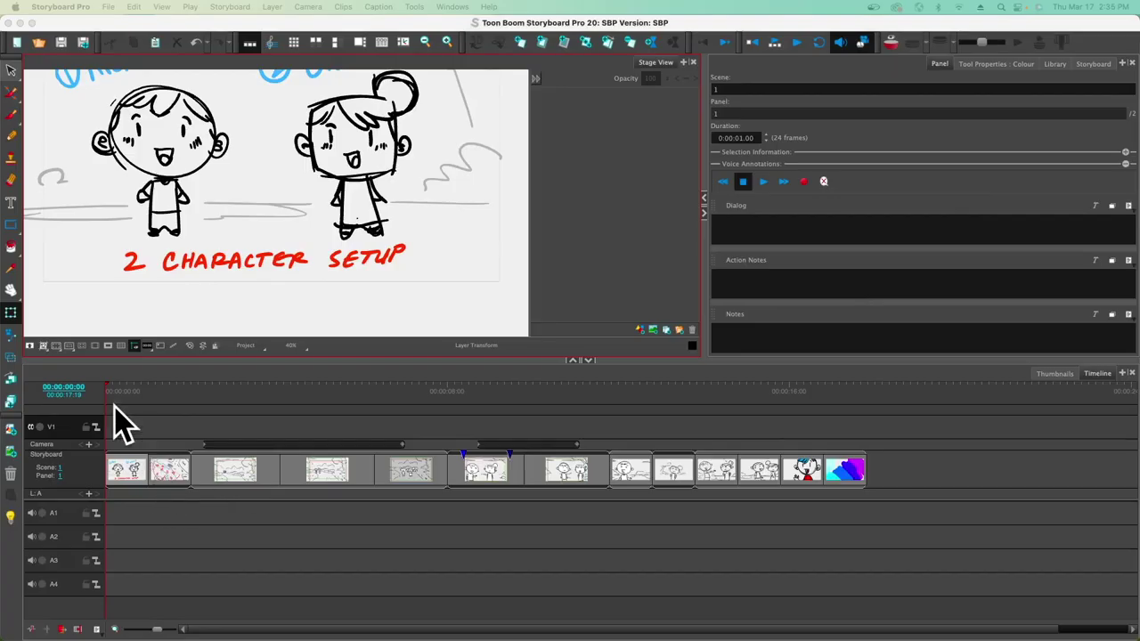
Step: Import Recorded Sound 1.wav onto audio track A1 at the start of scene 2, panel 2, at the current frame with overwriting enabled
{"action": "mouse_move", "coordinate": [104, 388]}
{"action": "left_mouse_down"}
{"action": "mouse_move", "coordinate": [298, 407]}
{"action": "mouse_move", "coordinate": [280, 402]}
{"action": "left_mouse_up"}
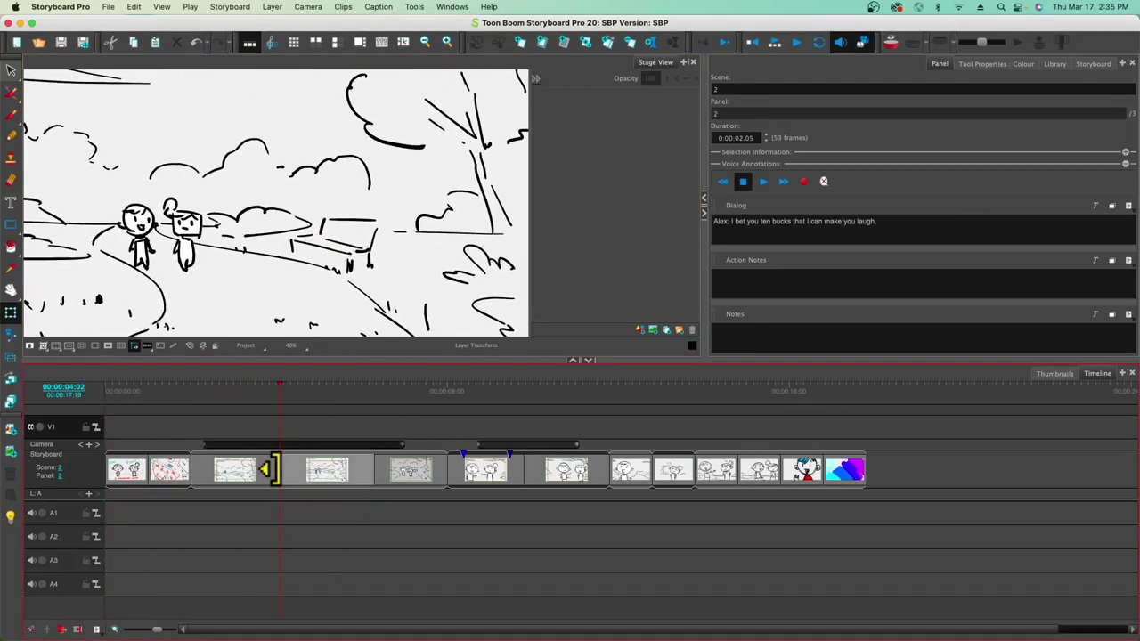
{"action": "left_click", "coordinate": [745, 229]}
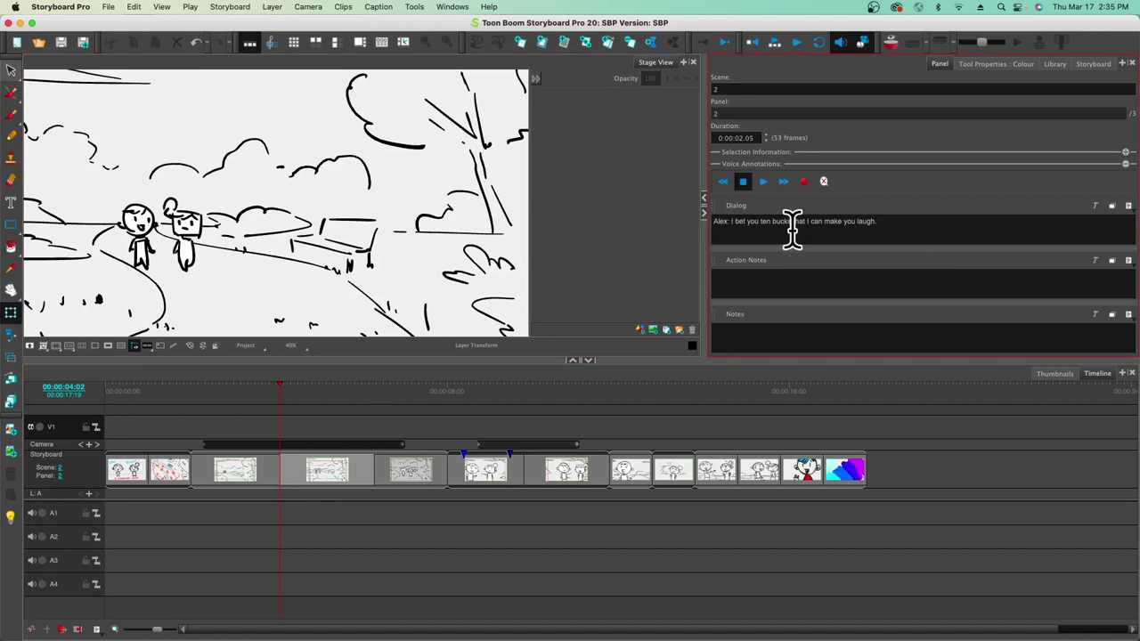
{"action": "left_click", "coordinate": [602, 400]}
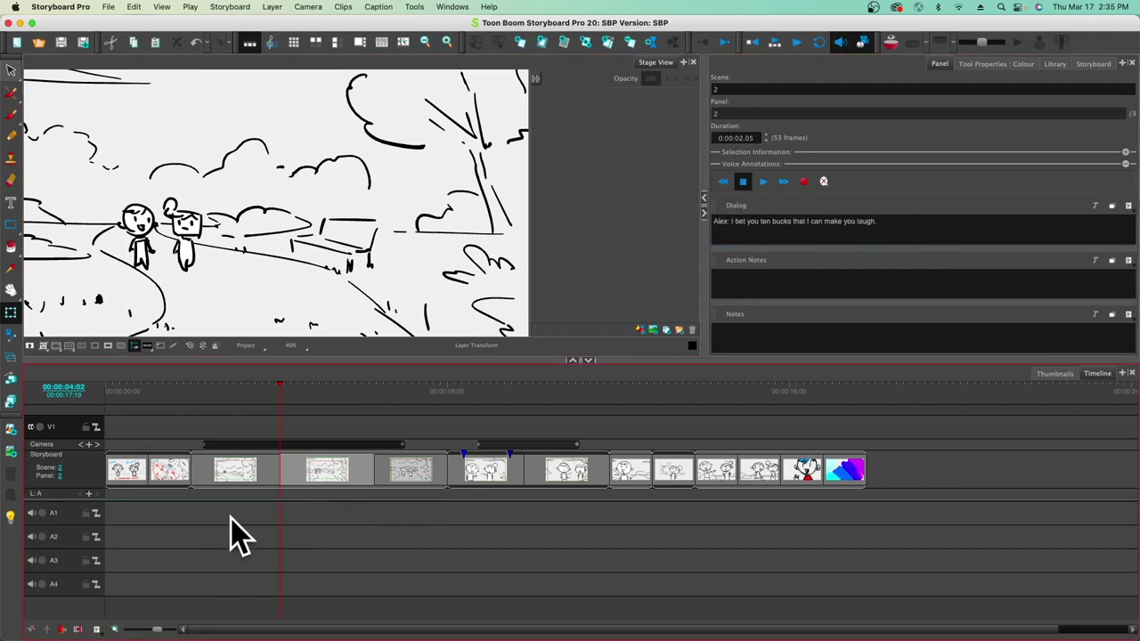
{"action": "right_click", "coordinate": [283, 515]}
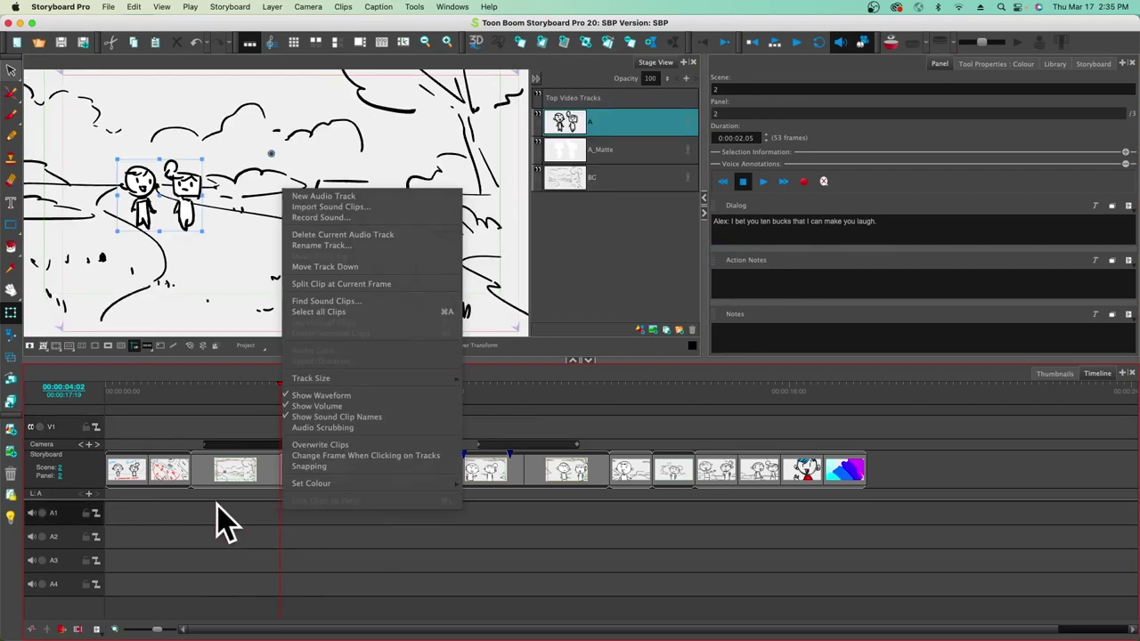
{"action": "left_click", "coordinate": [328, 206]}
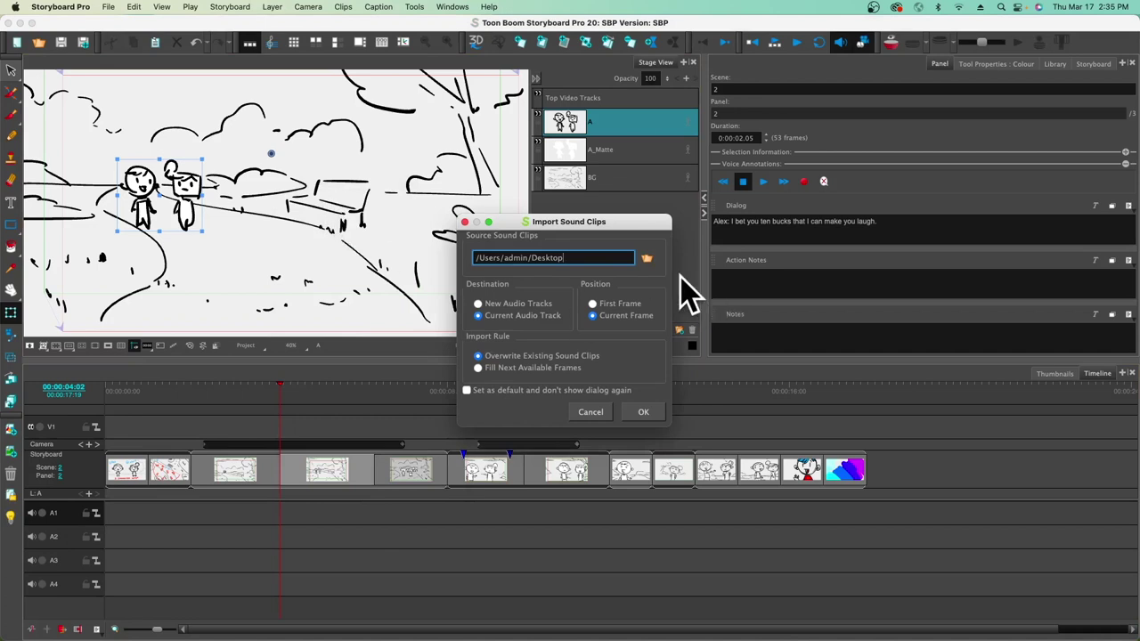
{"action": "left_click", "coordinate": [644, 258]}
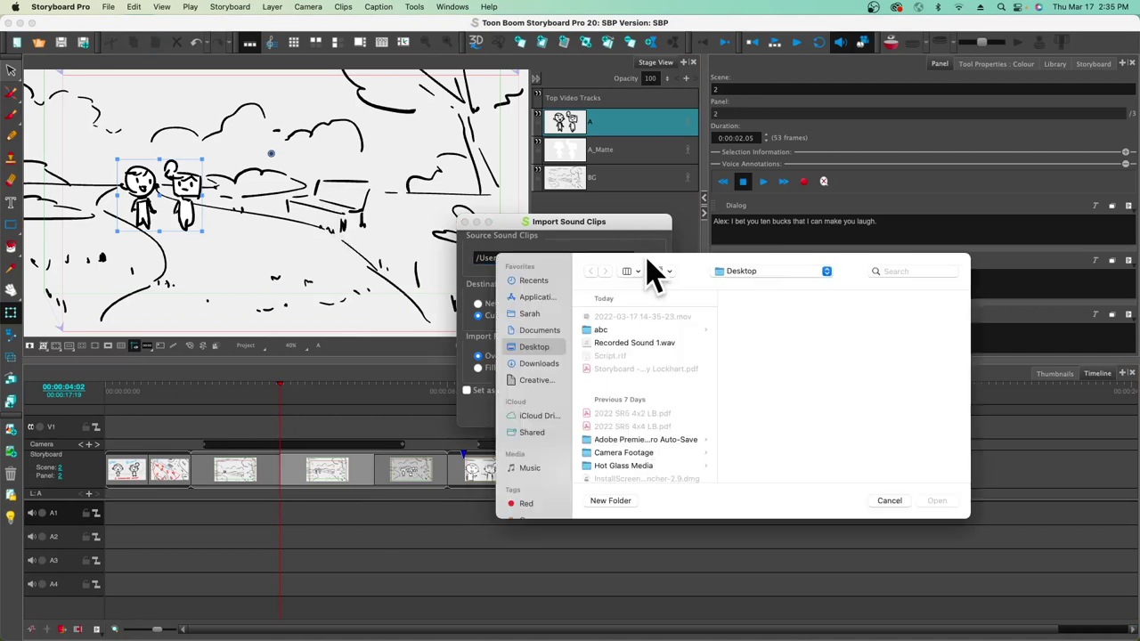
{"action": "left_click", "coordinate": [637, 343]}
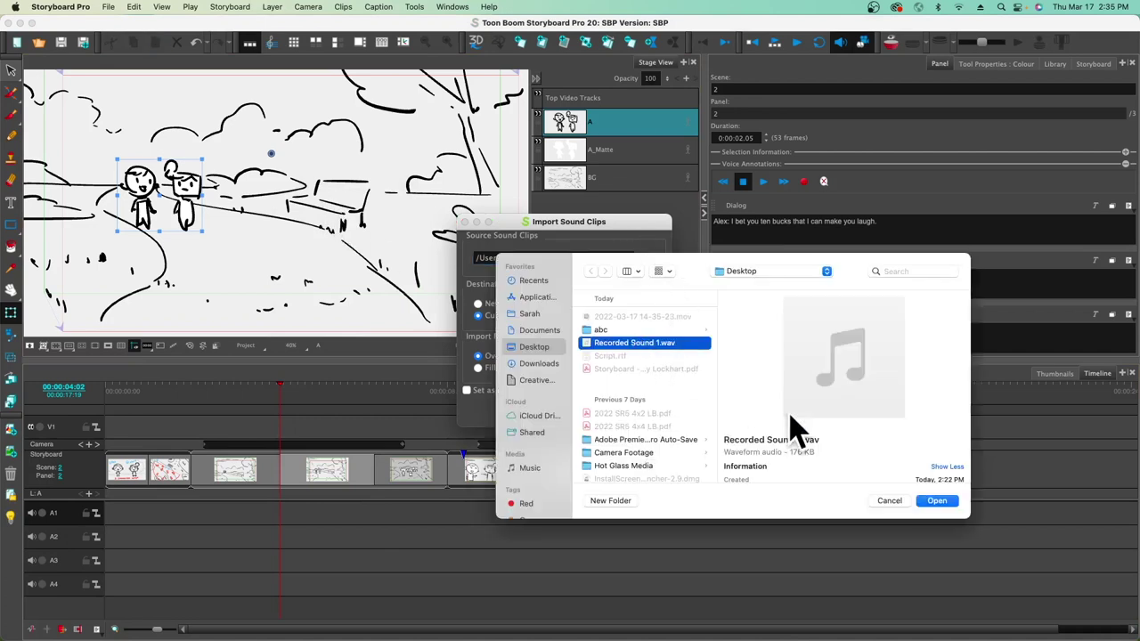
{"action": "left_click", "coordinate": [940, 501]}
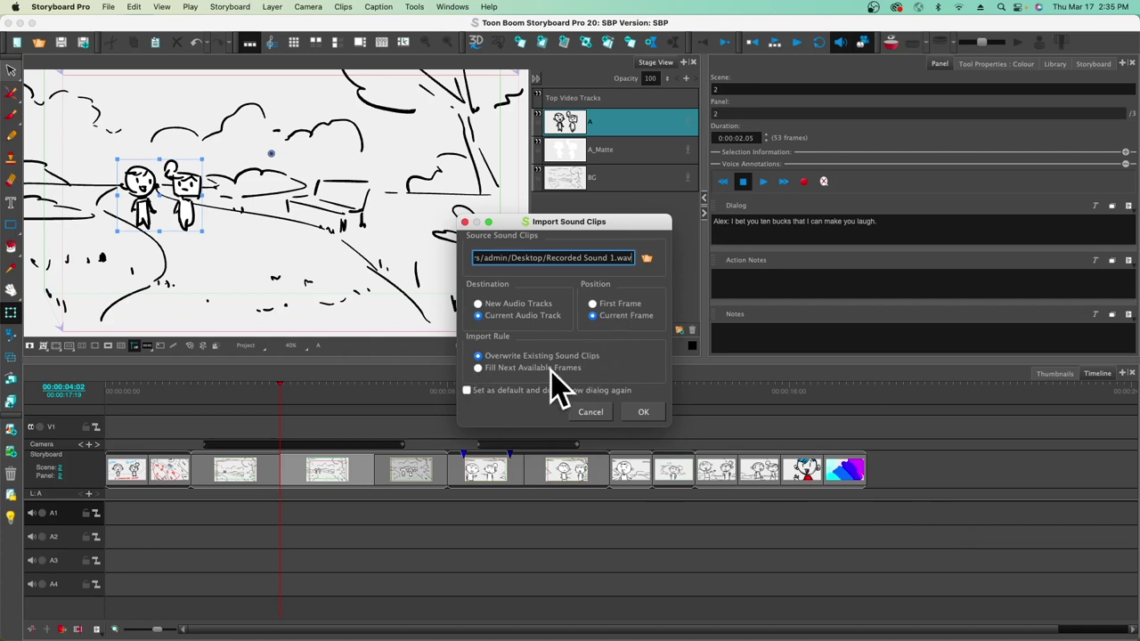
{"action": "left_click", "coordinate": [639, 412]}
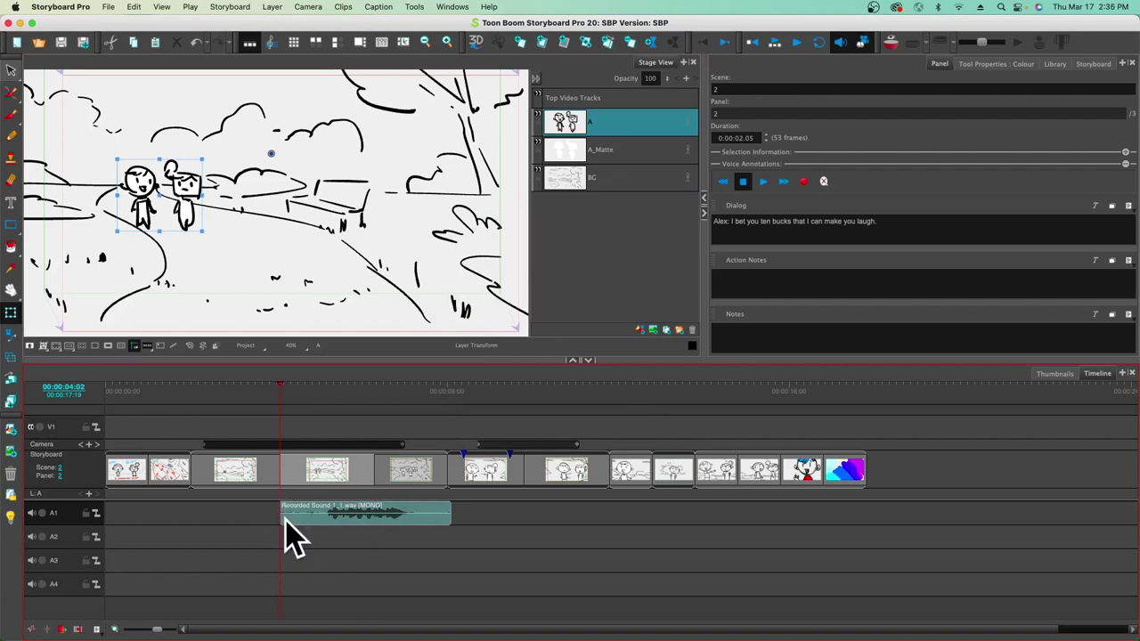
Step: Trim both ends of the A1 sound clip to fit scene 2, panel 2, and play it back with the track soloed
{"action": "left_click_drag", "start_coordinate": [280, 520], "coordinate": [321, 521]}
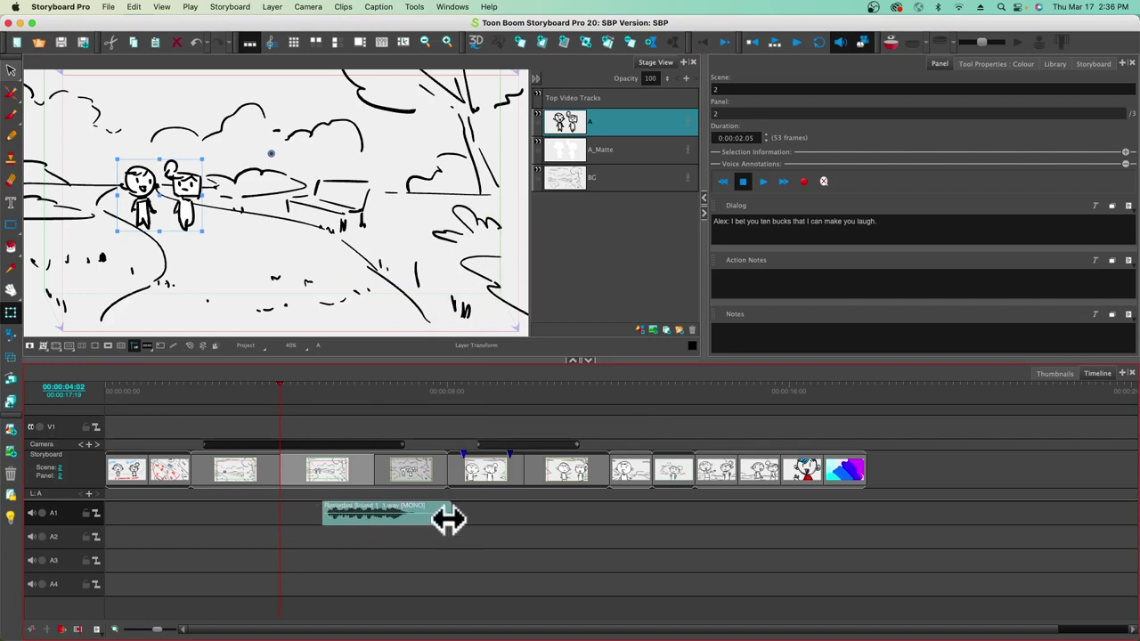
{"action": "left_click_drag", "start_coordinate": [445, 521], "coordinate": [322, 515]}
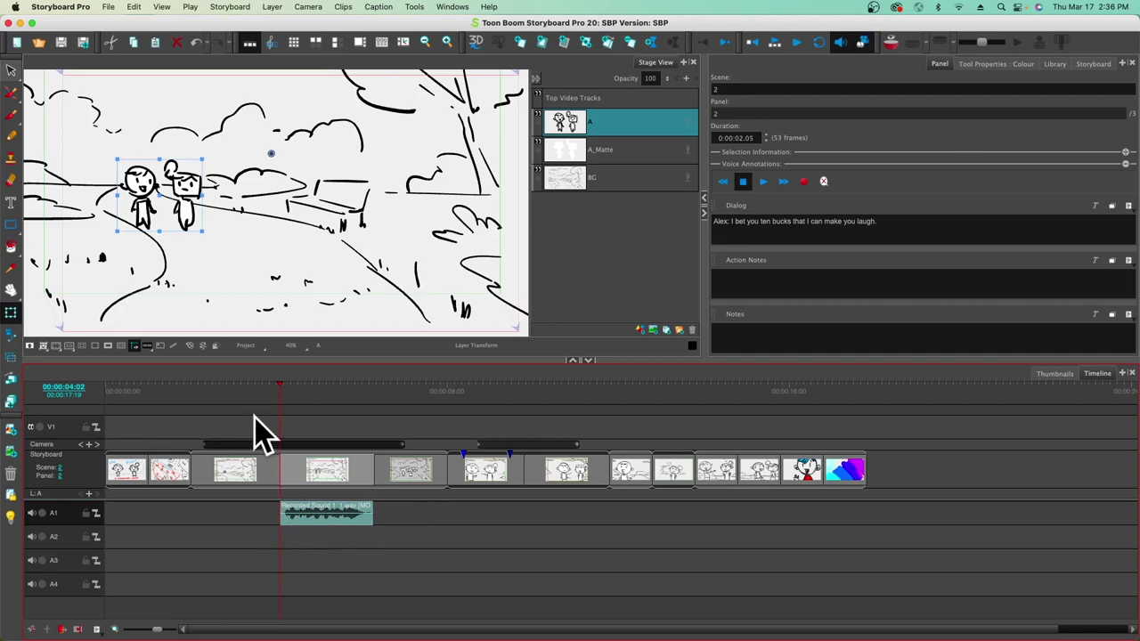
{"action": "left_click", "coordinate": [42, 514]}
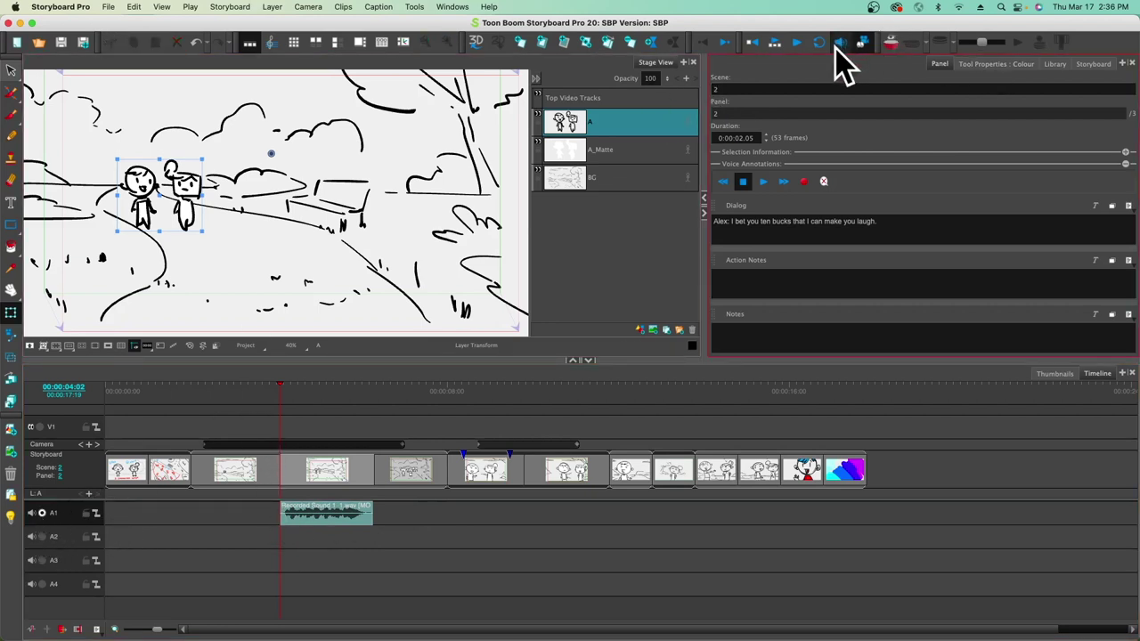
{"action": "left_click", "coordinate": [799, 46]}
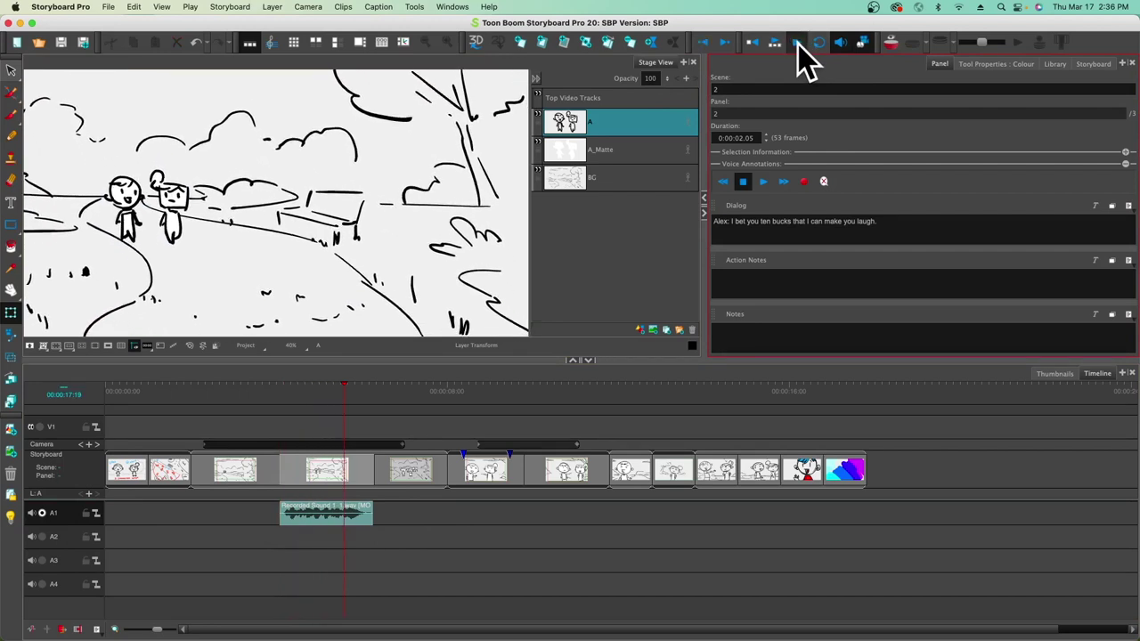
Step: Solo audio track A2 and record a new sound clip onto it for scene 2, panel 3, filling the next available frames
{"action": "left_click", "coordinate": [372, 399]}
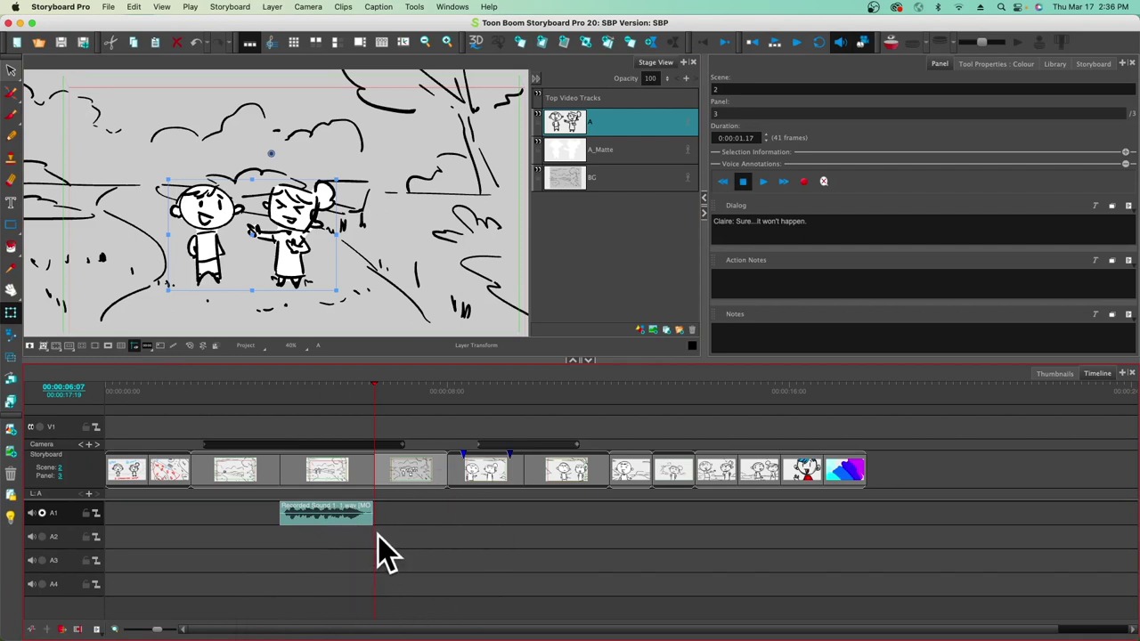
{"action": "left_click", "coordinate": [41, 536]}
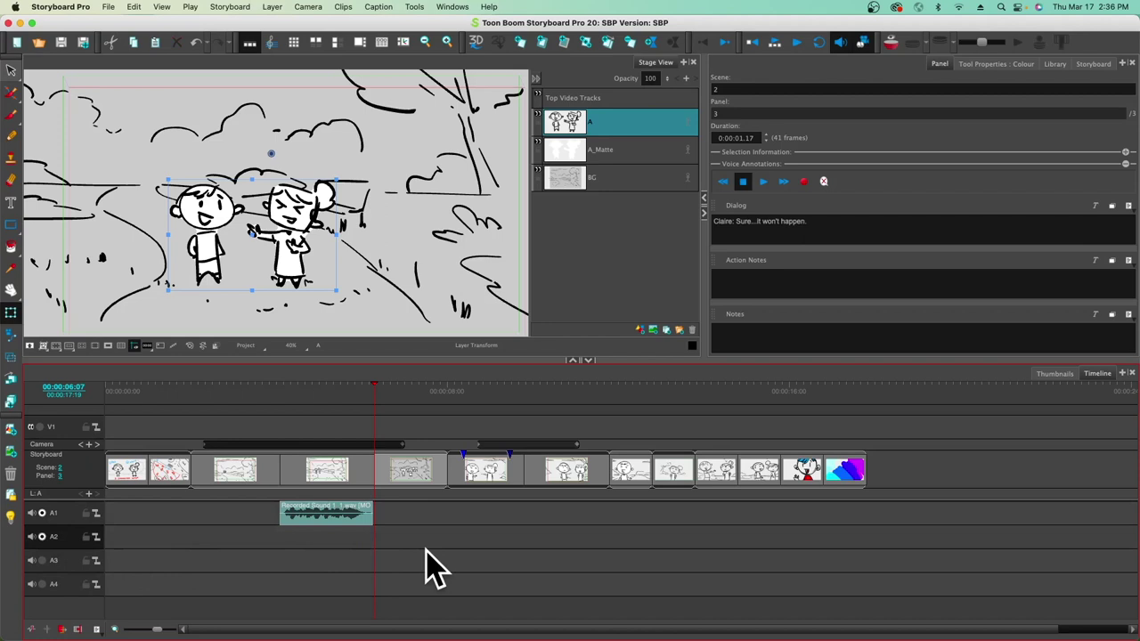
{"action": "right_click", "coordinate": [385, 559]}
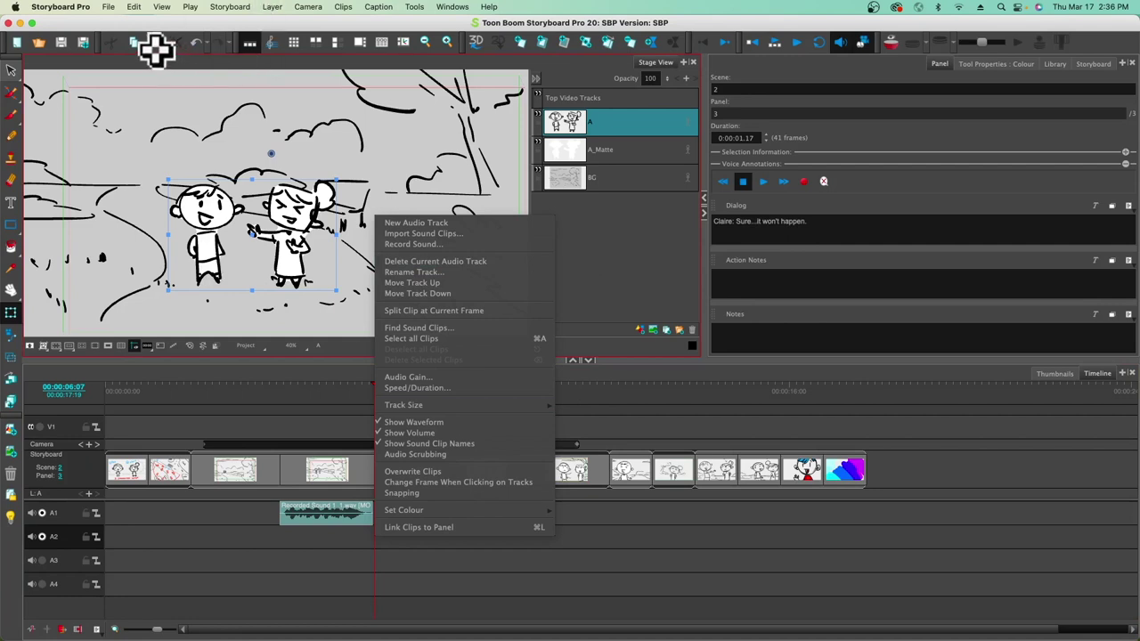
{"action": "left_click", "coordinate": [108, 7]}
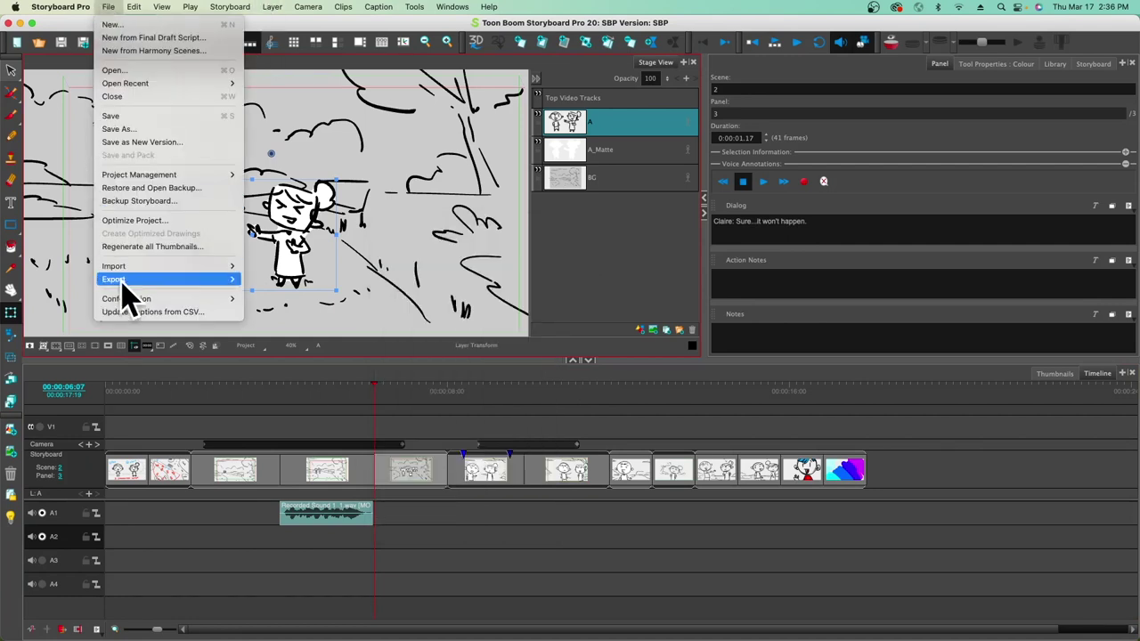
{"action": "mouse_move", "coordinate": [134, 267]}
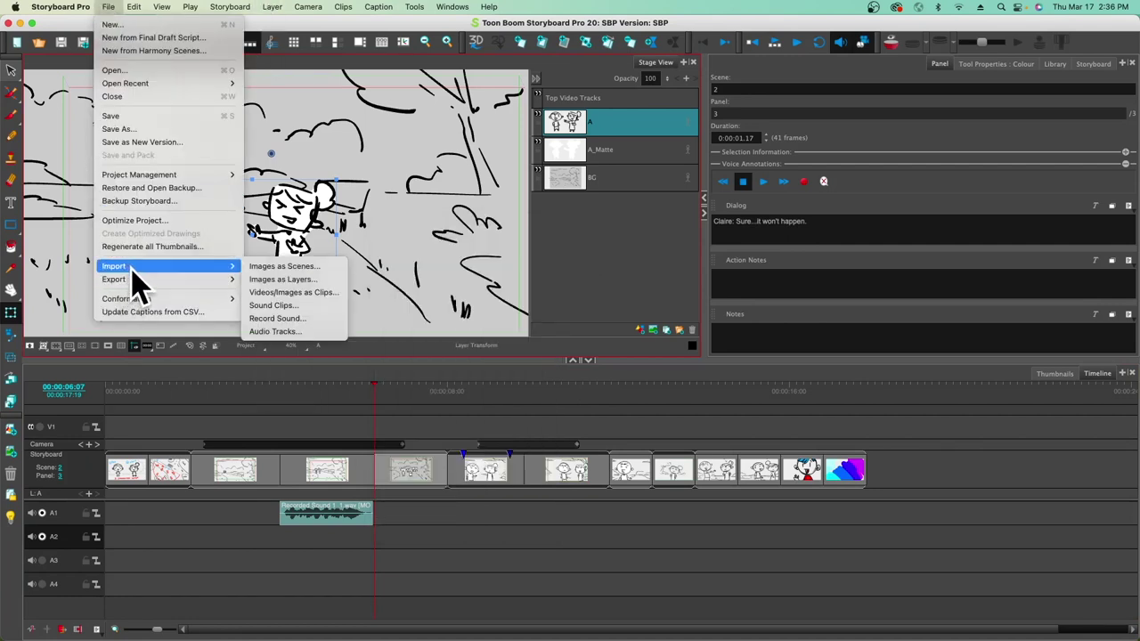
{"action": "left_click", "coordinate": [301, 320]}
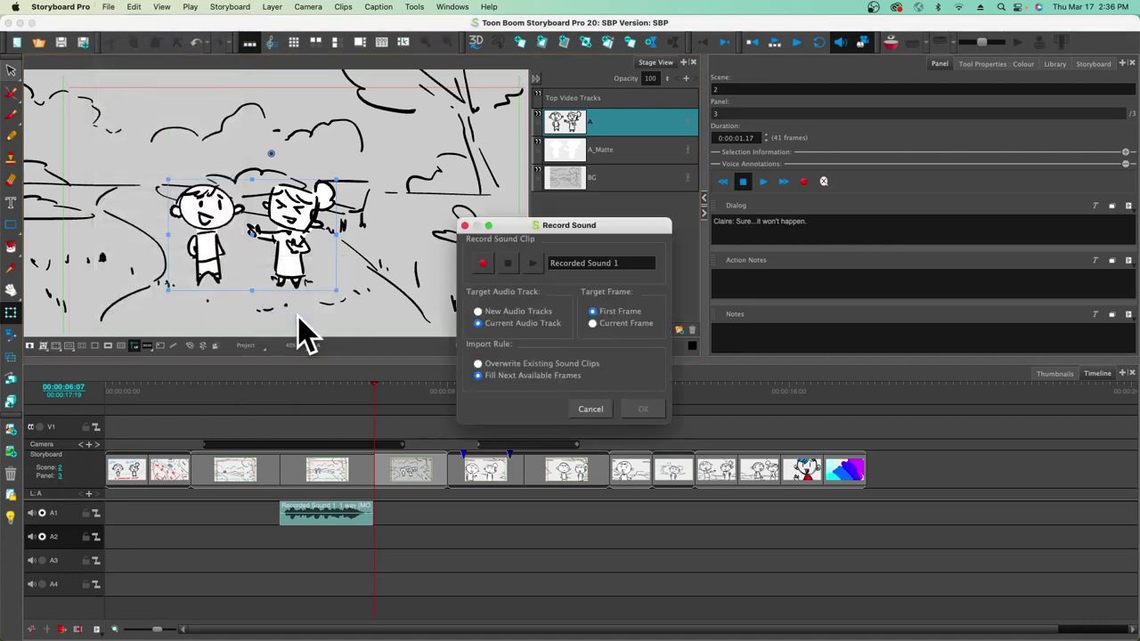
{"action": "left_click", "coordinate": [482, 262]}
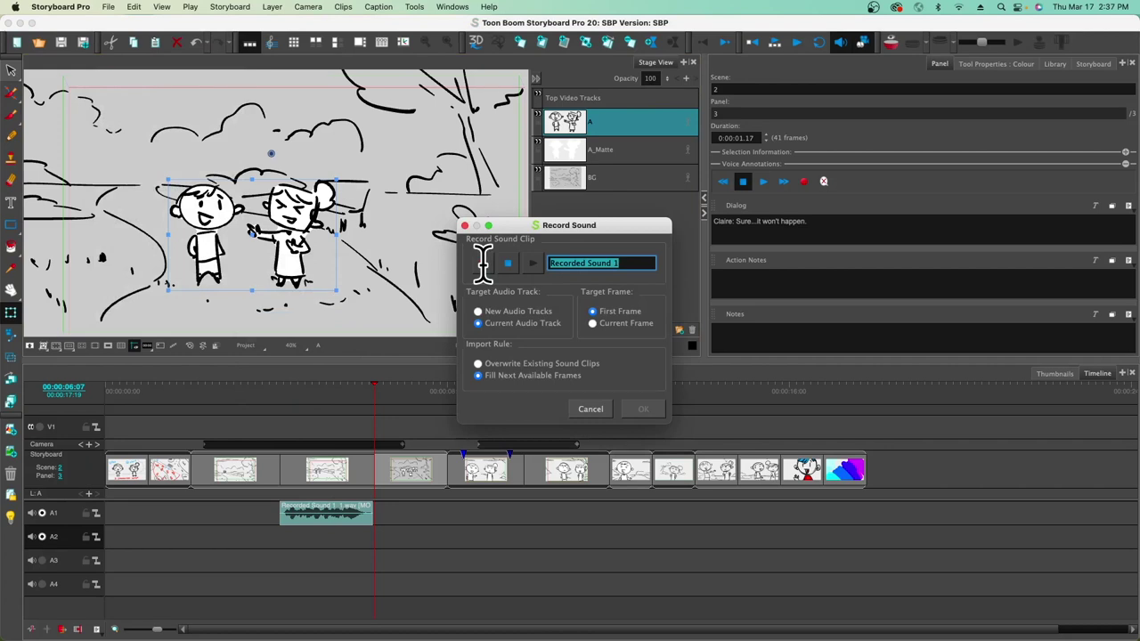
{"action": "left_click", "coordinate": [508, 262]}
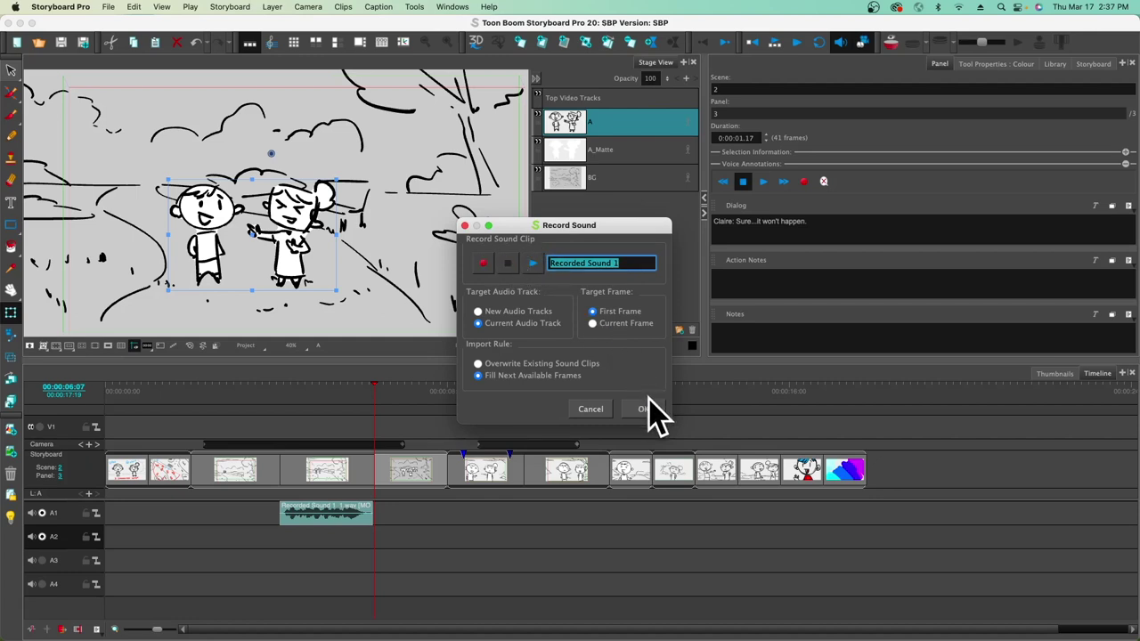
{"action": "left_click", "coordinate": [645, 410]}
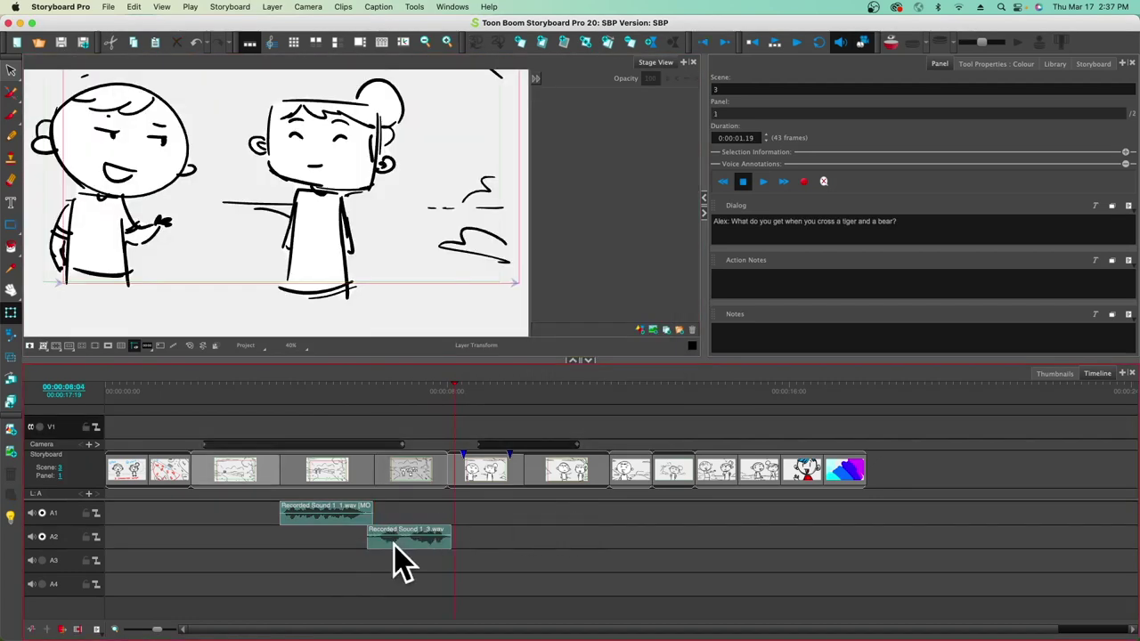
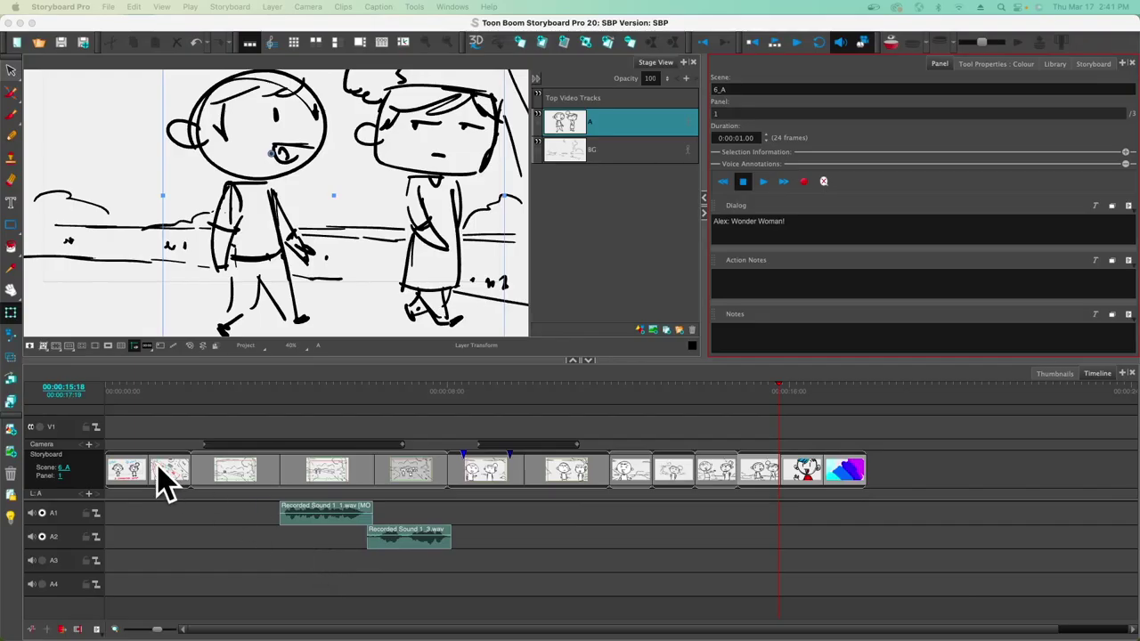
Step: Review the scene names and numbering of the panels in scenes 1, 2a, 3_4, 4 and 5 along the timeline
{"action": "left_click", "coordinate": [224, 478]}
{"action": "left_click", "coordinate": [263, 472]}
{"action": "left_click", "coordinate": [470, 478]}
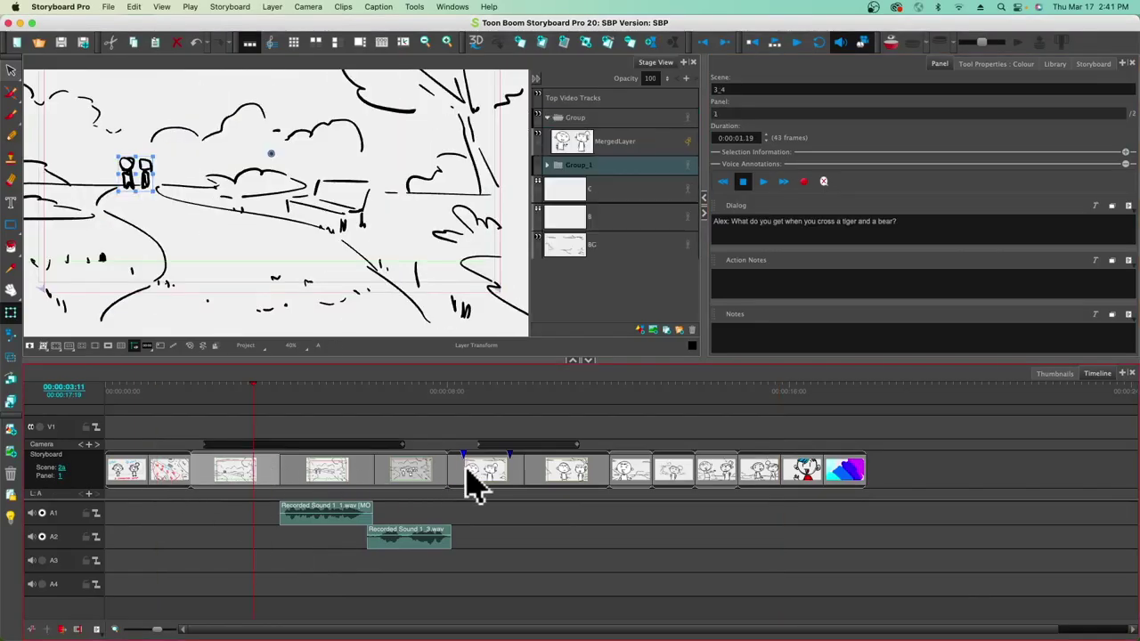
{"action": "left_click", "coordinate": [559, 483]}
{"action": "left_click", "coordinate": [628, 479]}
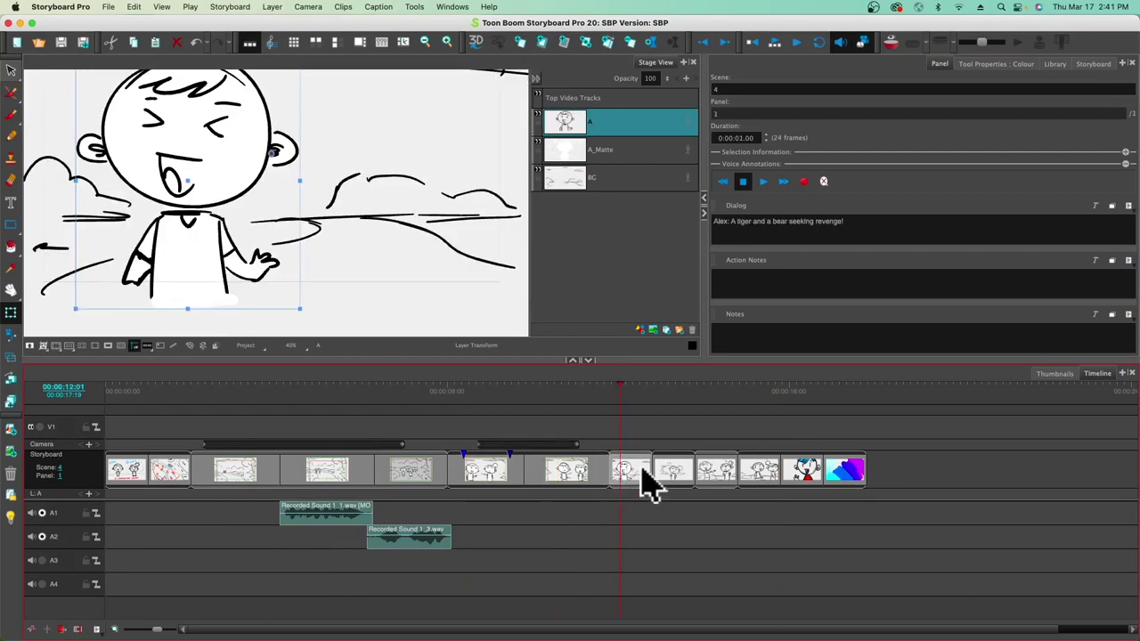
{"action": "left_click", "coordinate": [659, 478]}
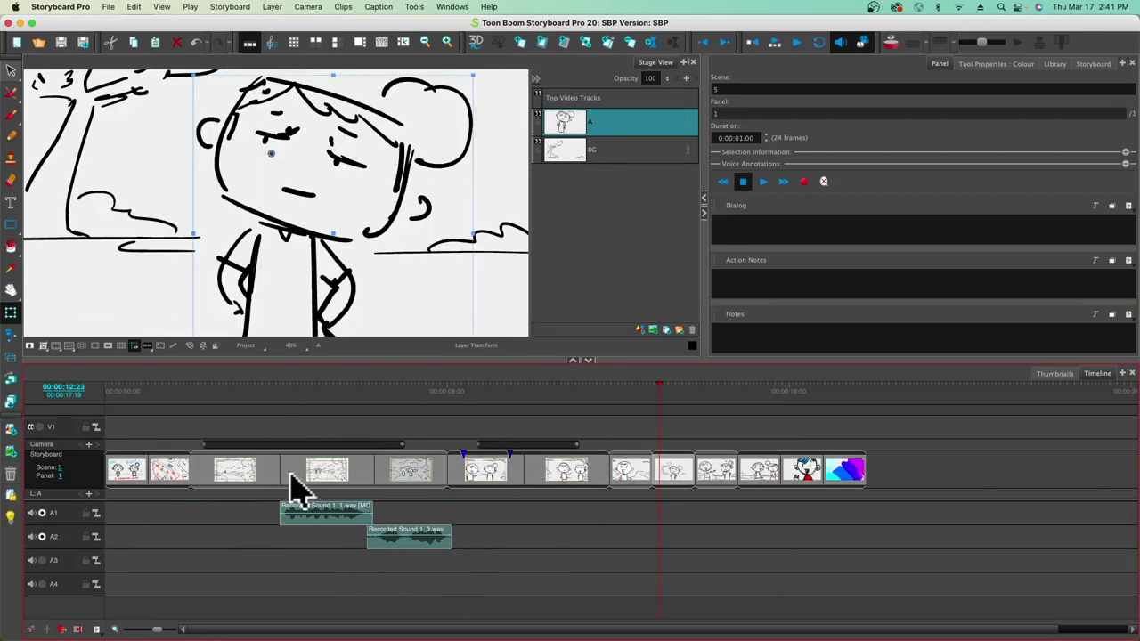
{"action": "left_click", "coordinate": [141, 472]}
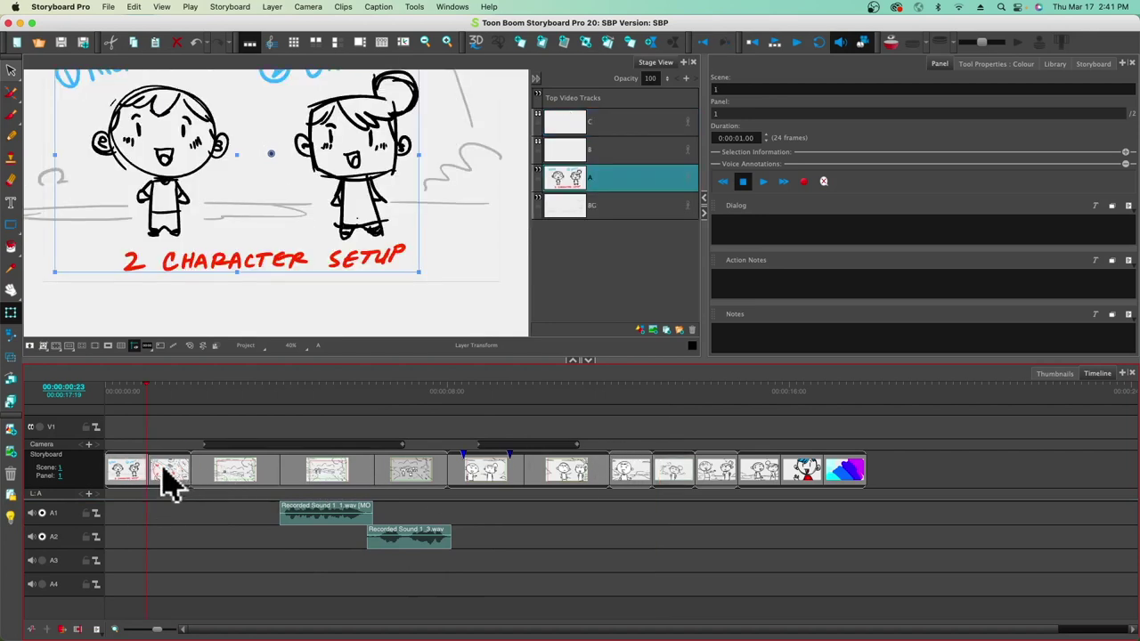
{"action": "left_click", "coordinate": [336, 475]}
{"action": "left_click", "coordinate": [752, 138]}
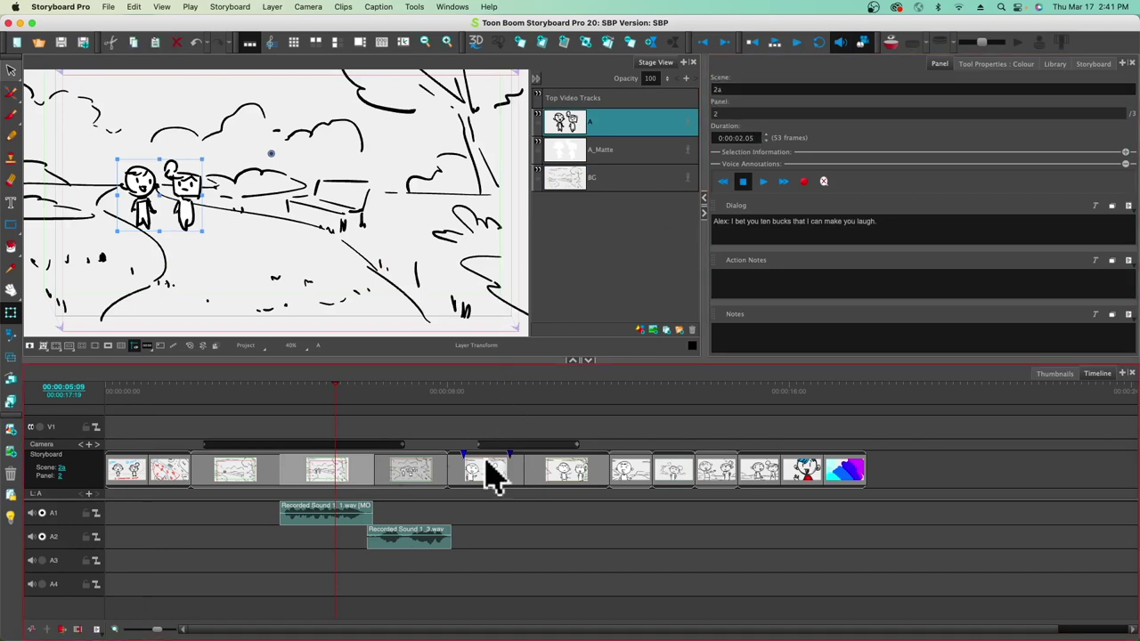
Step: Check the scene name of scene 3_4 and the panels that follow it through scene 6_A, panel 2
{"action": "left_click", "coordinate": [493, 475]}
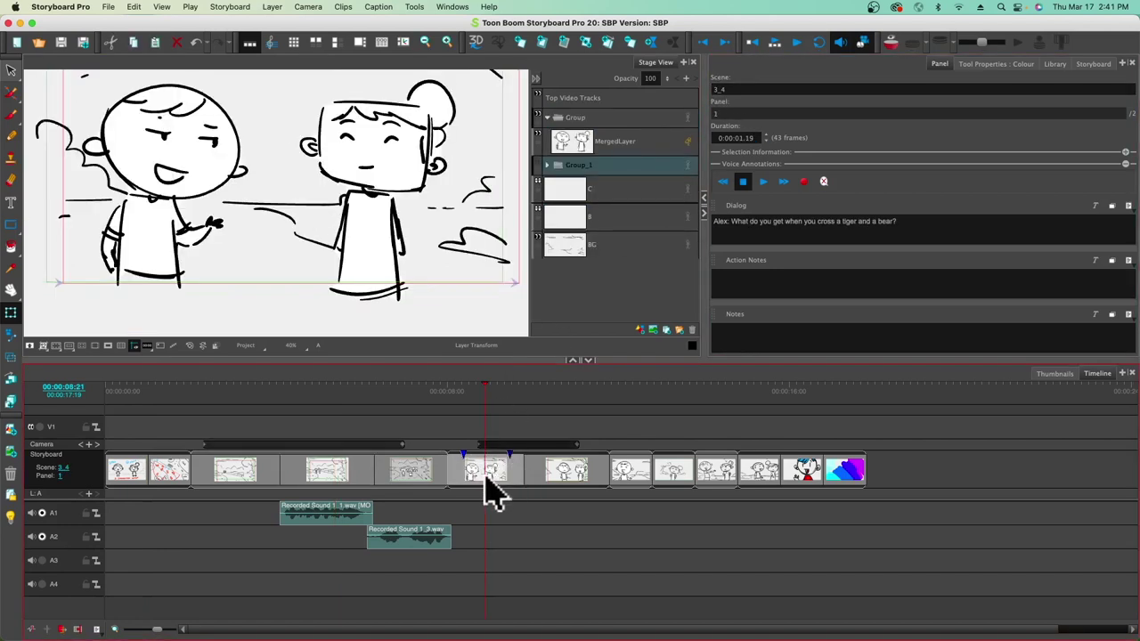
{"action": "left_click", "coordinate": [722, 86]}
{"action": "type", "text": "4"}
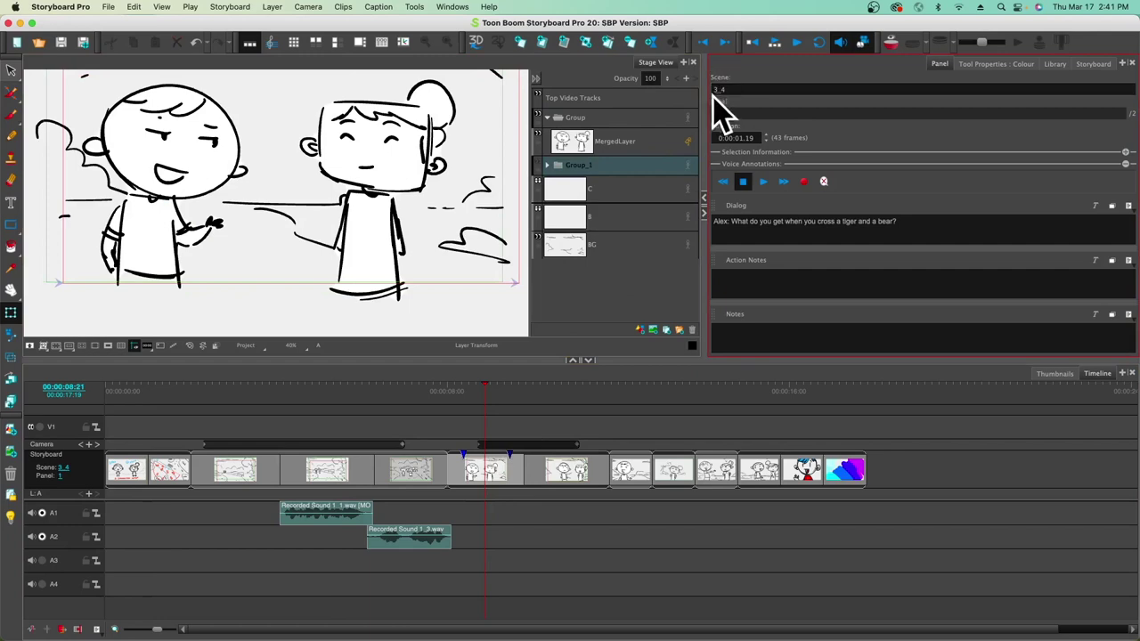
{"action": "key", "text": "Return"}
{"action": "left_click", "coordinate": [641, 466]}
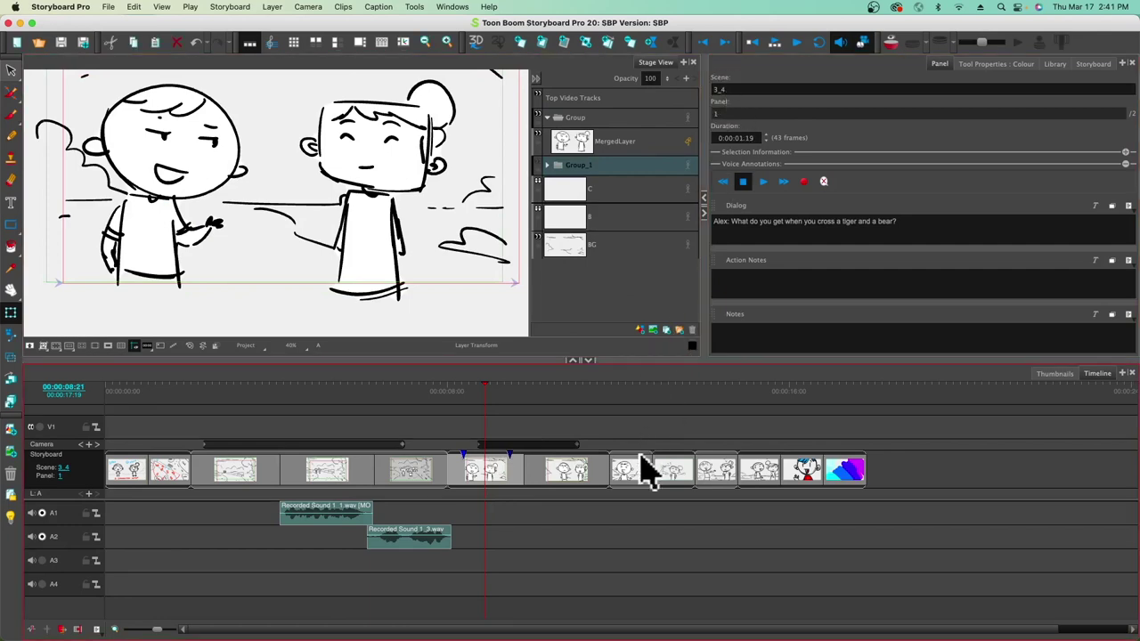
{"action": "left_click", "coordinate": [681, 477]}
{"action": "left_click", "coordinate": [726, 480]}
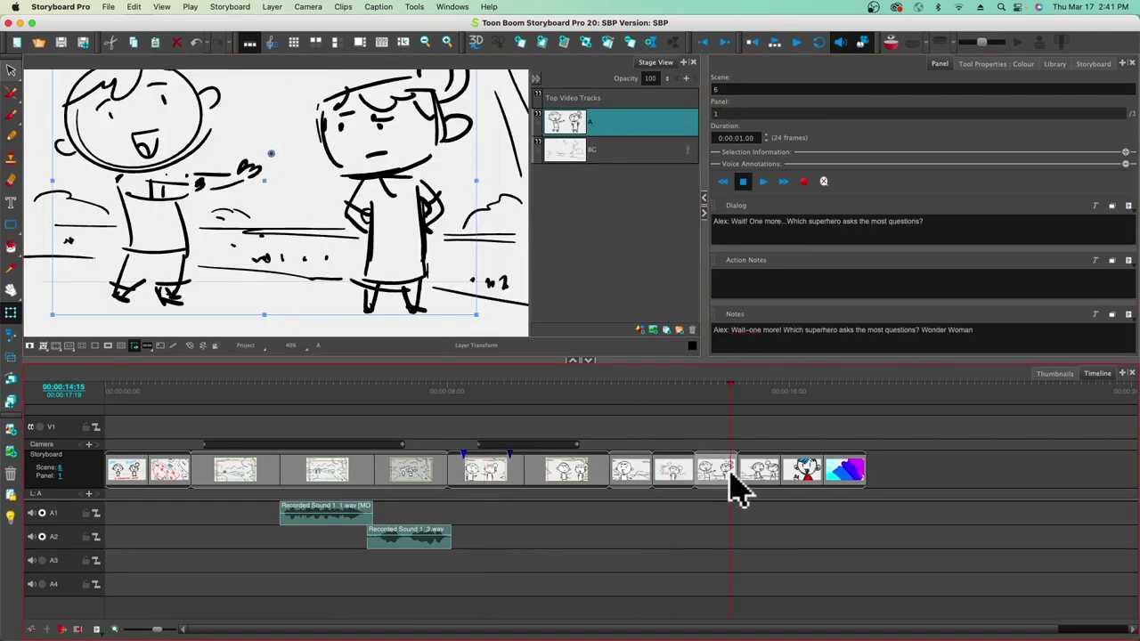
{"action": "left_click", "coordinate": [796, 478]}
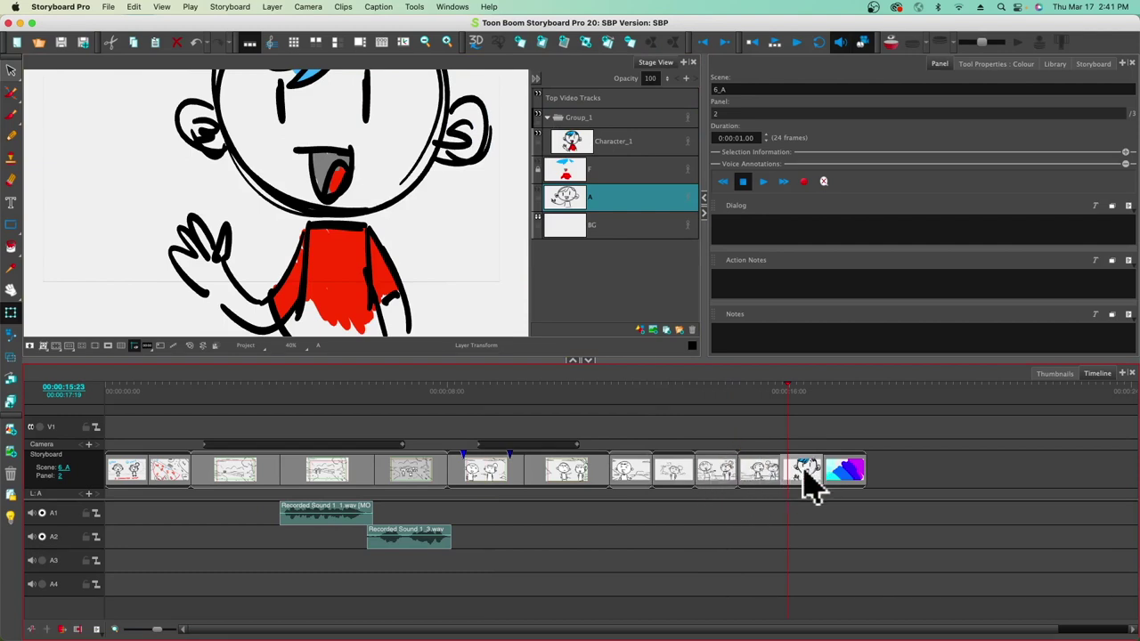
Step: Split scene 6_A at the start of its second panel and accept 6_A_1 as the new scene name for the current scene only
{"action": "left_click", "coordinate": [777, 477]}
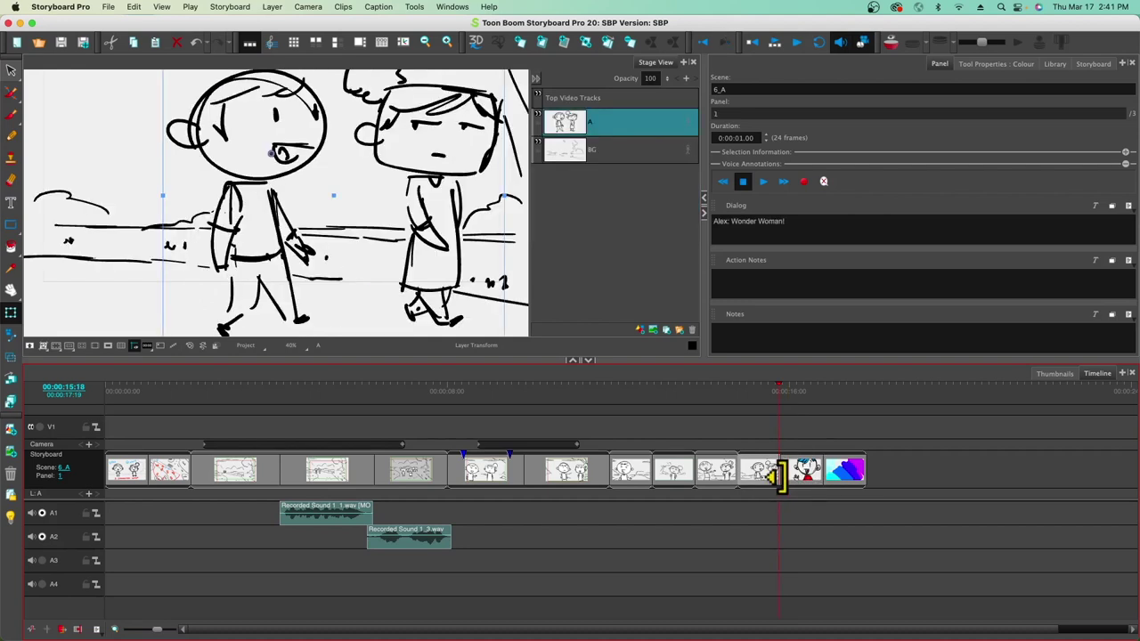
{"action": "left_click", "coordinate": [777, 398]}
{"action": "left_click_drag", "start_coordinate": [776, 398], "coordinate": [780, 399]}
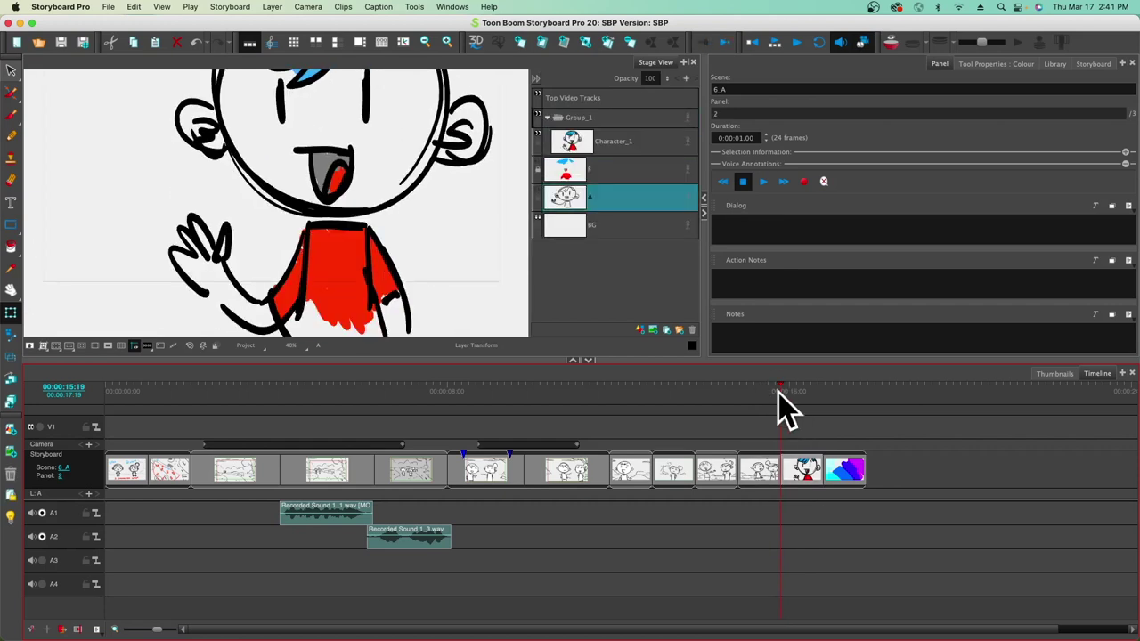
{"action": "right_click", "coordinate": [771, 470]}
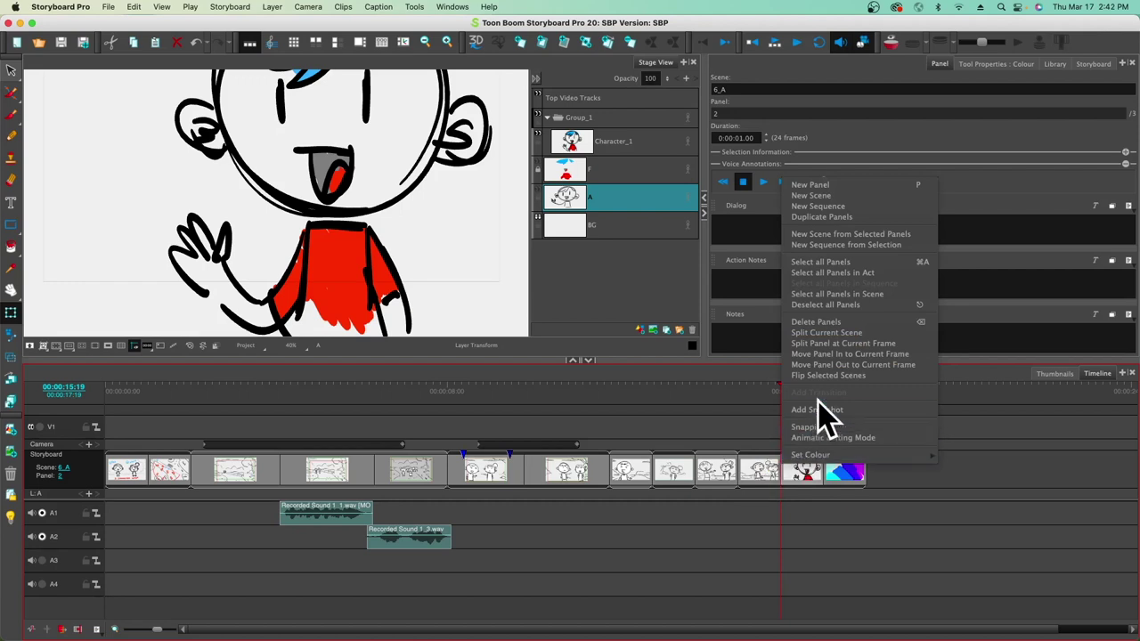
{"action": "left_click", "coordinate": [828, 334]}
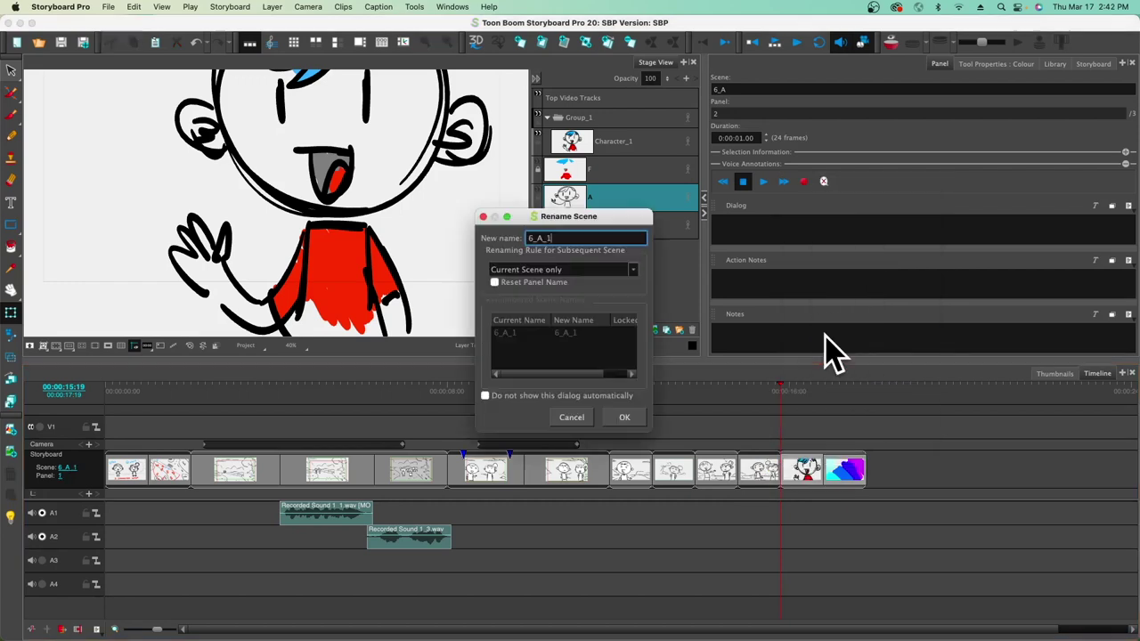
{"action": "left_click", "coordinate": [624, 418]}
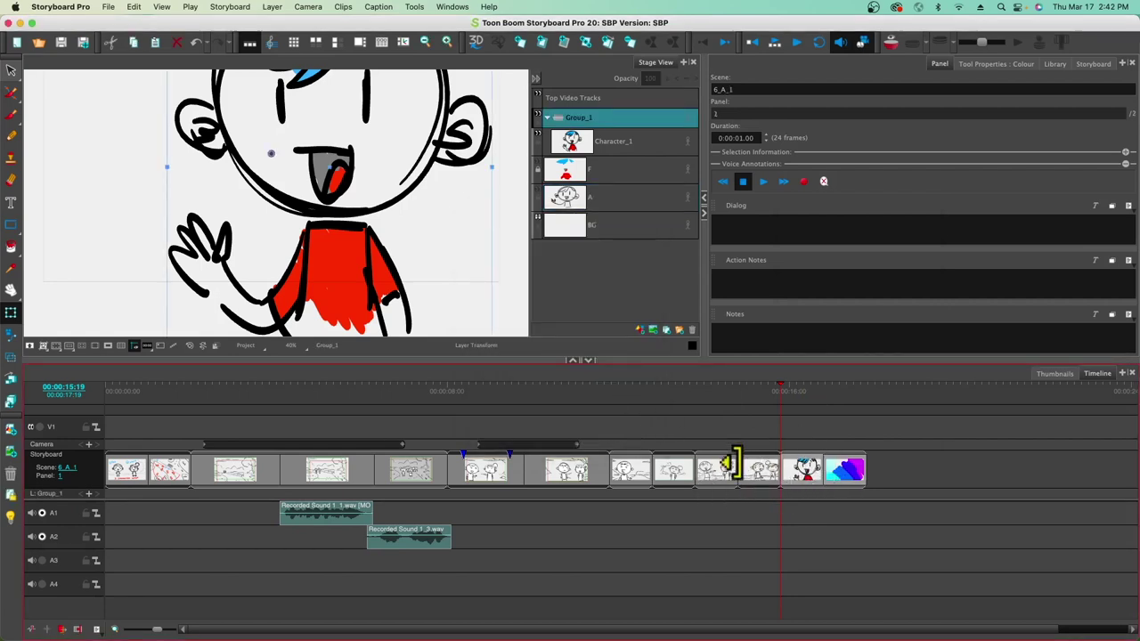
Step: Move the "Alex: Wonder Woman!" panel of scene 6_A into the end of scene 6 on the timeline
{"action": "left_click_drag", "start_coordinate": [775, 392], "coordinate": [799, 394]}
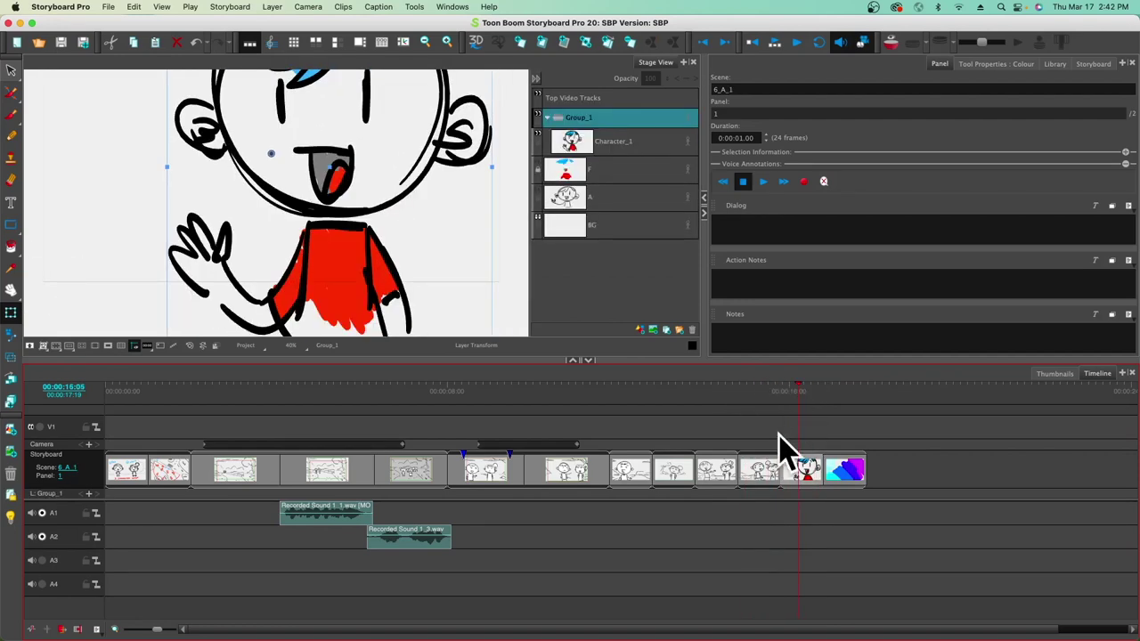
{"action": "left_click", "coordinate": [777, 484]}
{"action": "left_click", "coordinate": [726, 486]}
{"action": "left_click", "coordinate": [753, 486]}
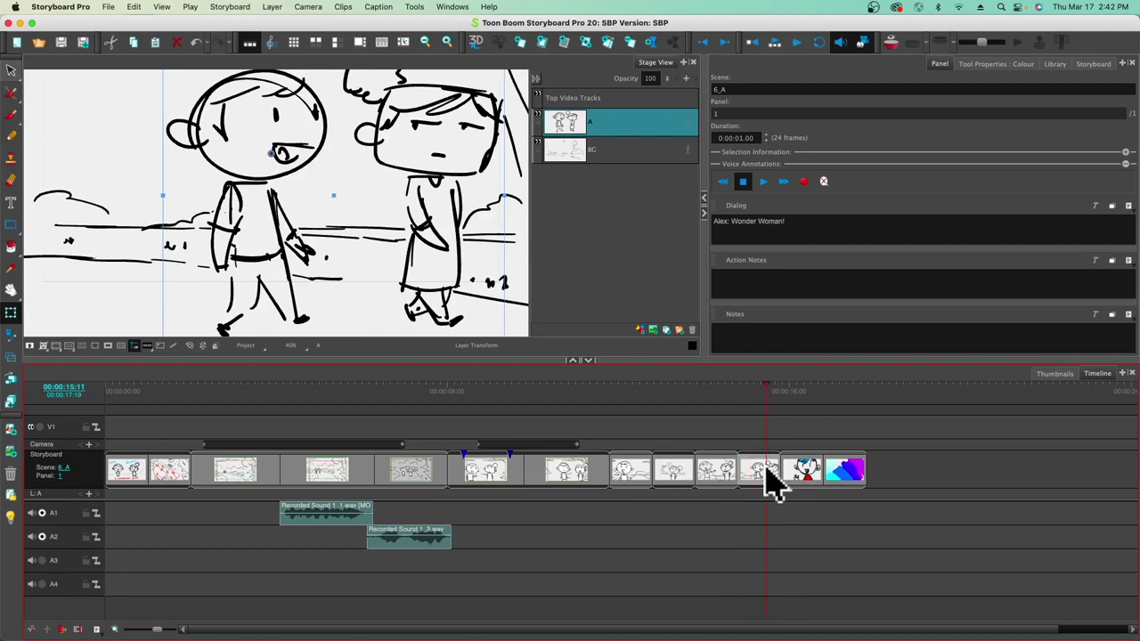
{"action": "mouse_move", "coordinate": [740, 486]}
{"action": "left_mouse_down"}
{"action": "mouse_move", "coordinate": [728, 477]}
{"action": "mouse_move", "coordinate": [771, 473]}
{"action": "mouse_move", "coordinate": [501, 469]}
{"action": "mouse_move", "coordinate": [735, 470]}
{"action": "left_mouse_up"}
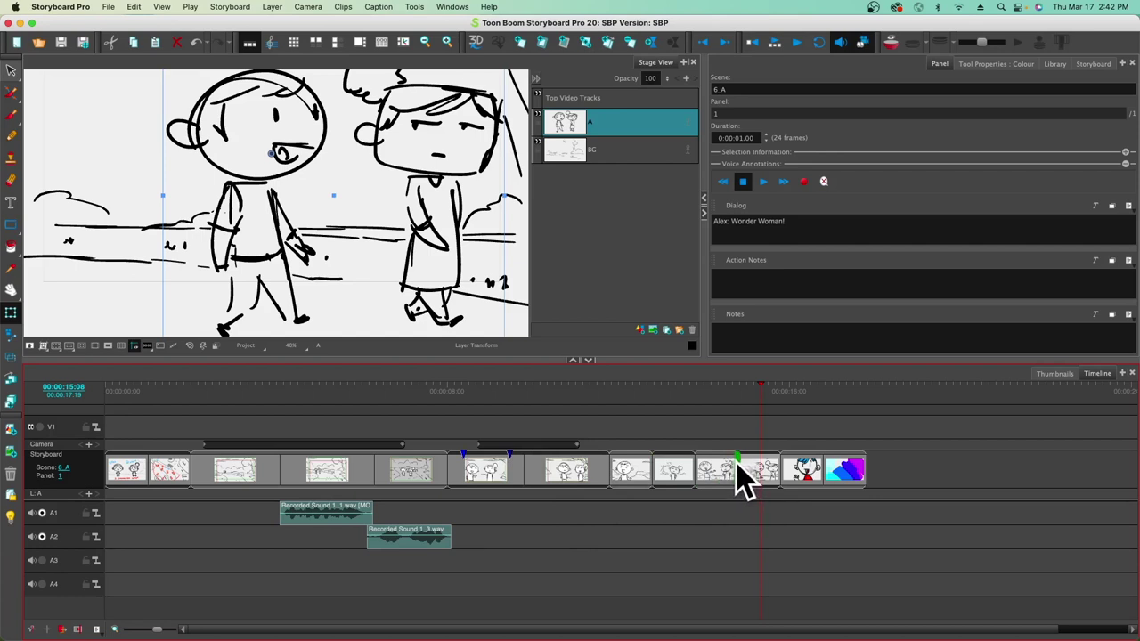
{"action": "left_click_drag", "start_coordinate": [742, 478], "coordinate": [705, 522]}
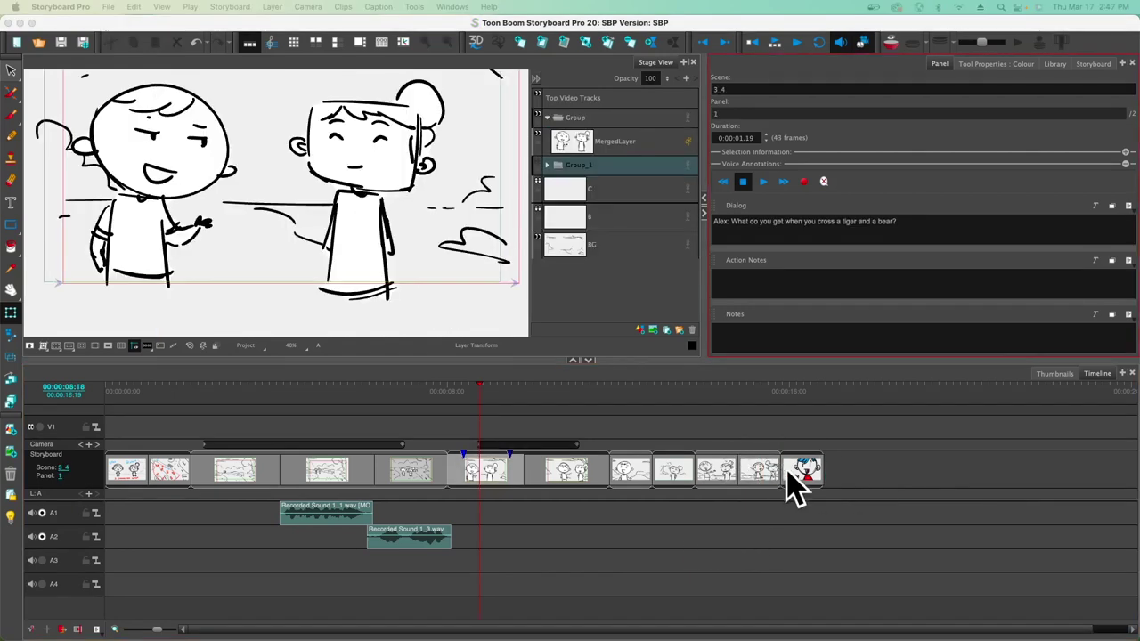
Step: Examine the scene names across the timeline, from the Planning panels through scene 6 to the last scene, 6_A_1
{"action": "left_click", "coordinate": [801, 472]}
{"action": "left_click", "coordinate": [738, 89]}
{"action": "left_click", "coordinate": [796, 473]}
{"action": "left_click", "coordinate": [754, 472]}
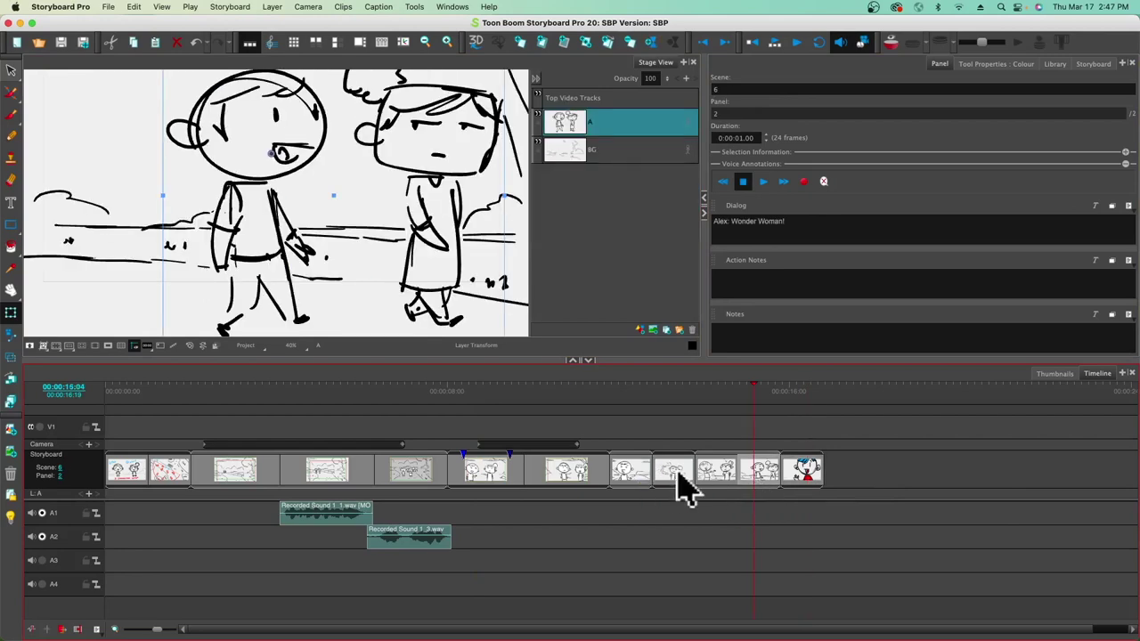
{"action": "left_click", "coordinate": [677, 480]}
{"action": "left_click", "coordinate": [629, 481]}
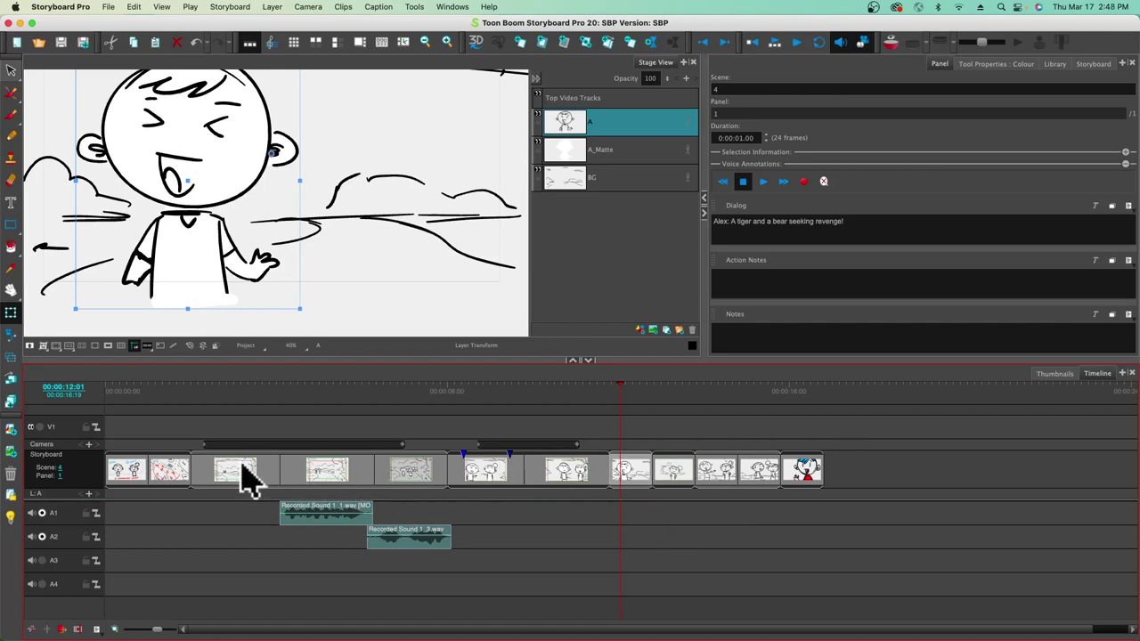
{"action": "left_click", "coordinate": [158, 481]}
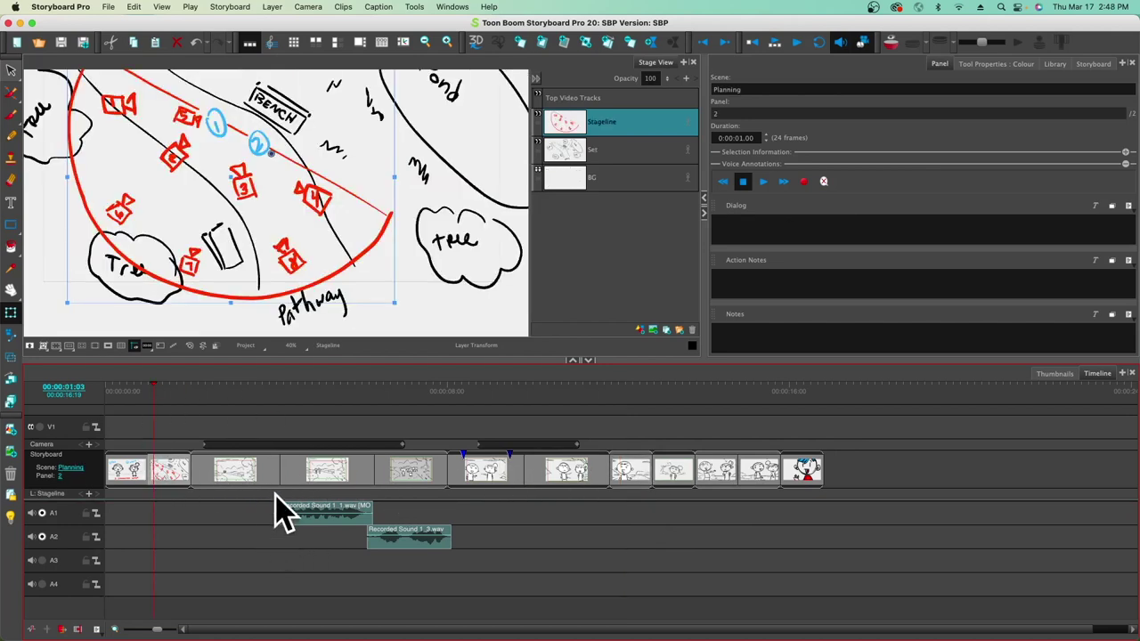
{"action": "left_click", "coordinate": [227, 486]}
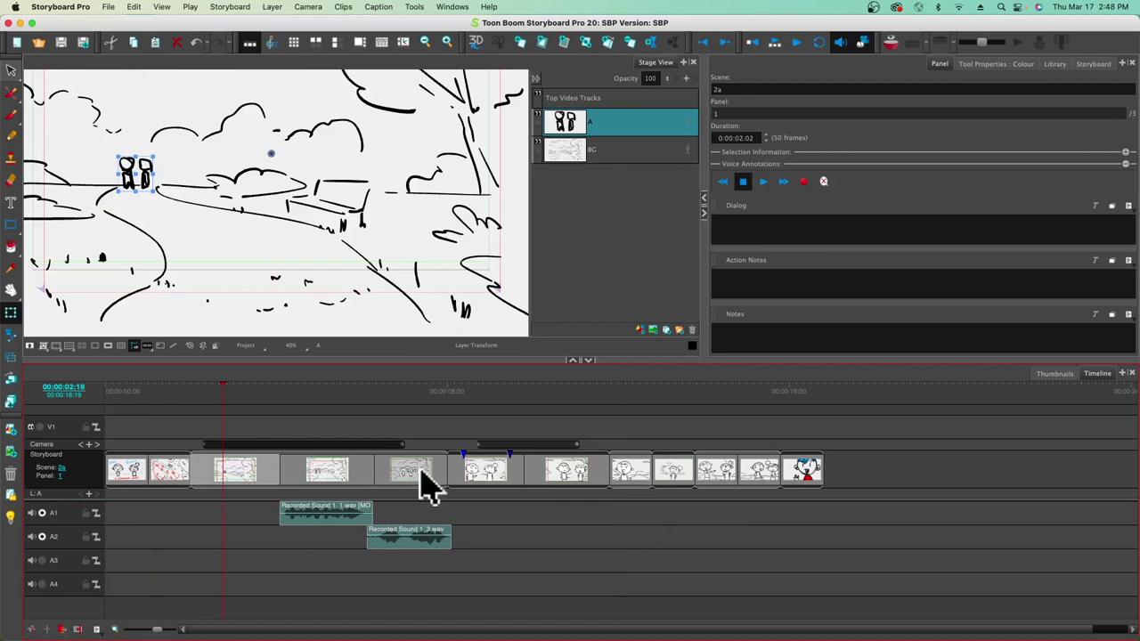
{"action": "left_click", "coordinate": [516, 477]}
{"action": "left_click", "coordinate": [661, 477]}
{"action": "left_click", "coordinate": [134, 476]}
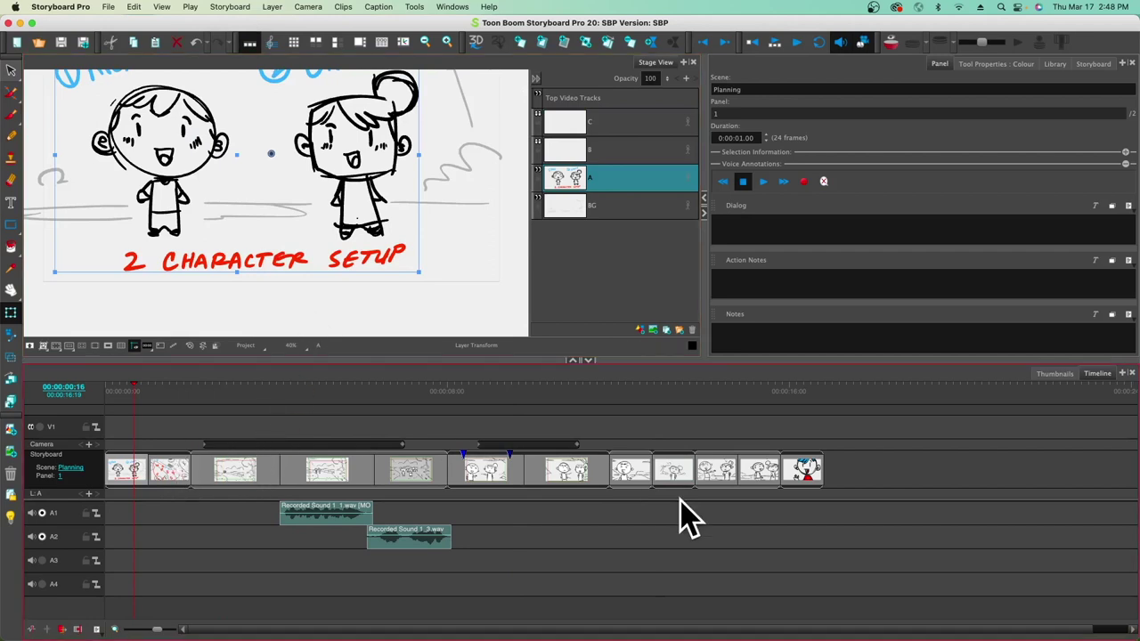
{"action": "left_click", "coordinate": [801, 476]}
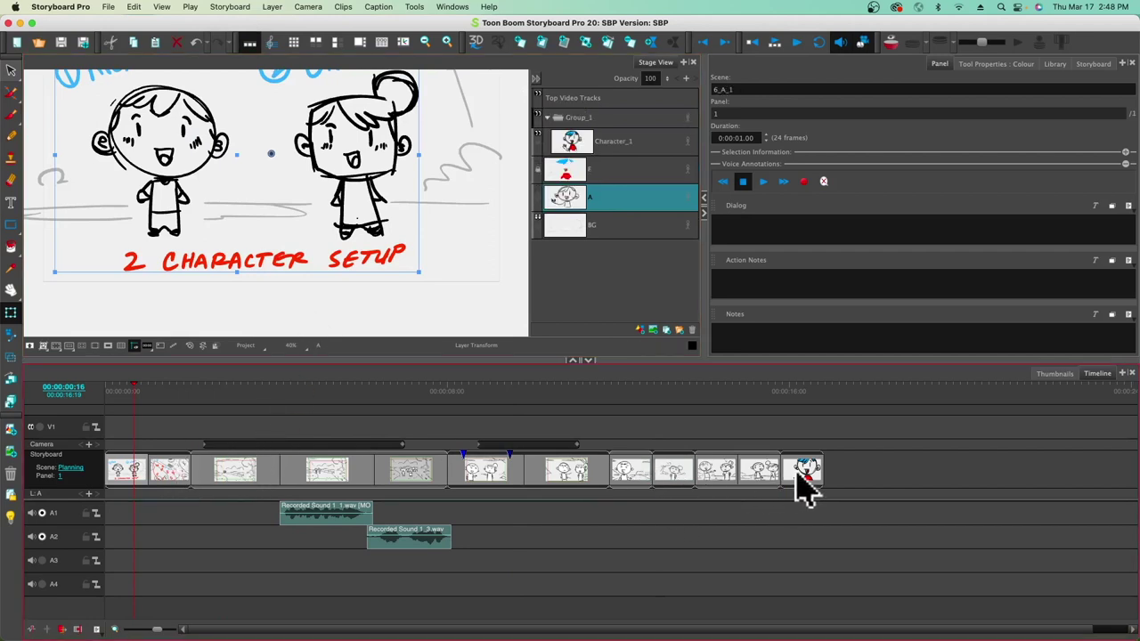
Step: Check the scene names of scene 4, scene 6 and the last scene, 6_A_1, on the timeline
{"action": "left_click", "coordinate": [592, 476]}
{"action": "left_click", "coordinate": [621, 473]}
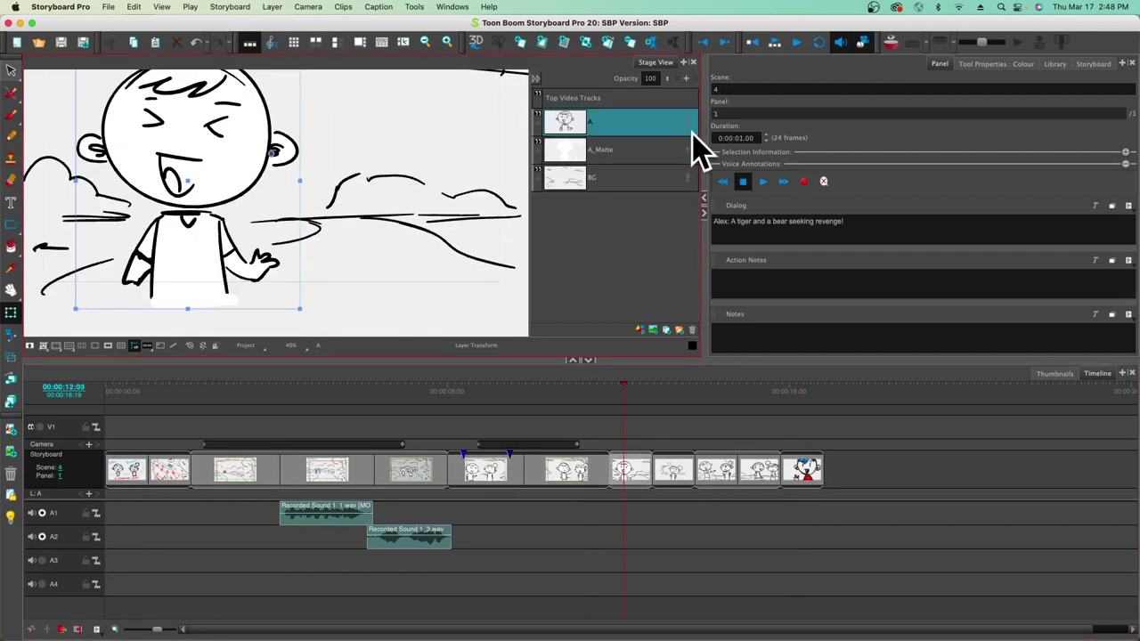
{"action": "left_click", "coordinate": [722, 472]}
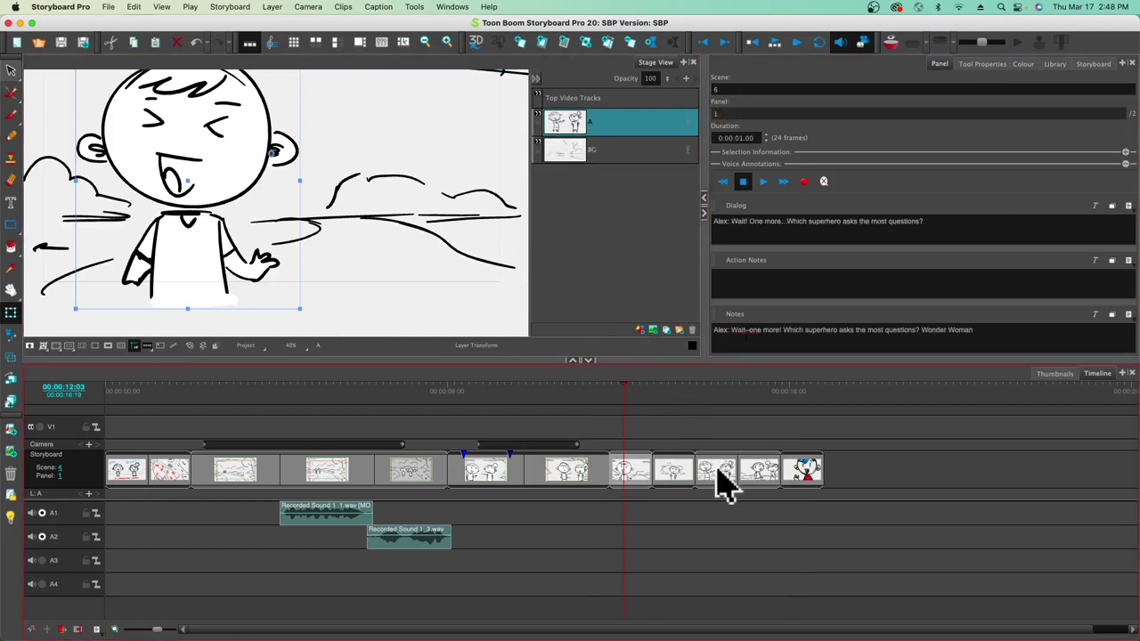
{"action": "left_click", "coordinate": [804, 478]}
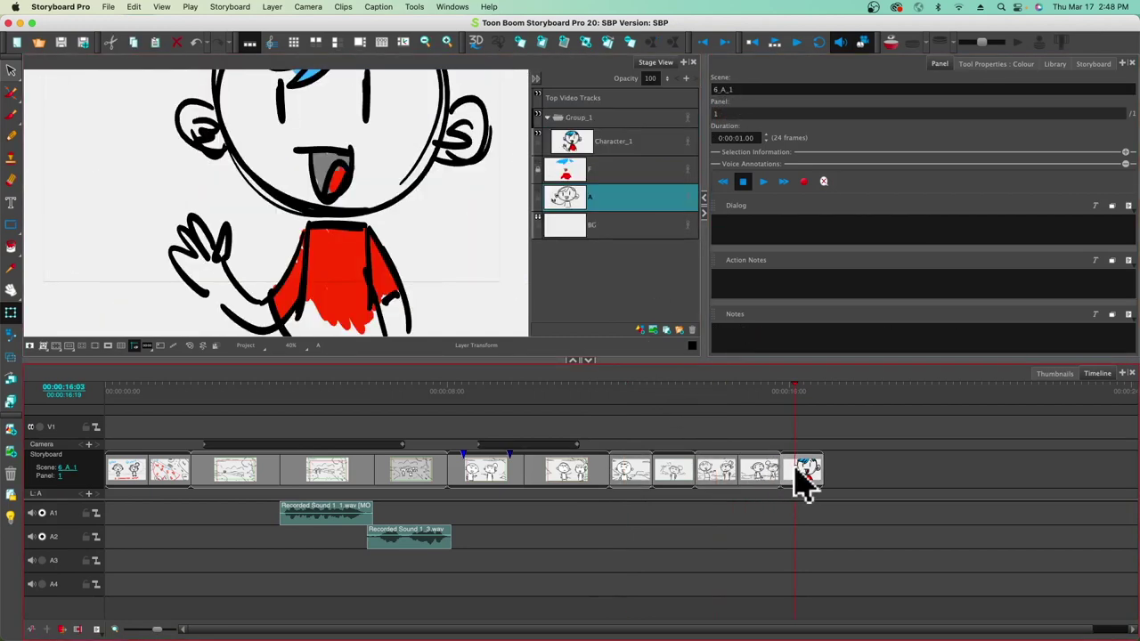
{"action": "left_click", "coordinate": [320, 480]}
Step: Rename the Planning scene to 1 and apply the Renumber Scenes rule to the scenes that follow
{"action": "left_click", "coordinate": [170, 478]}
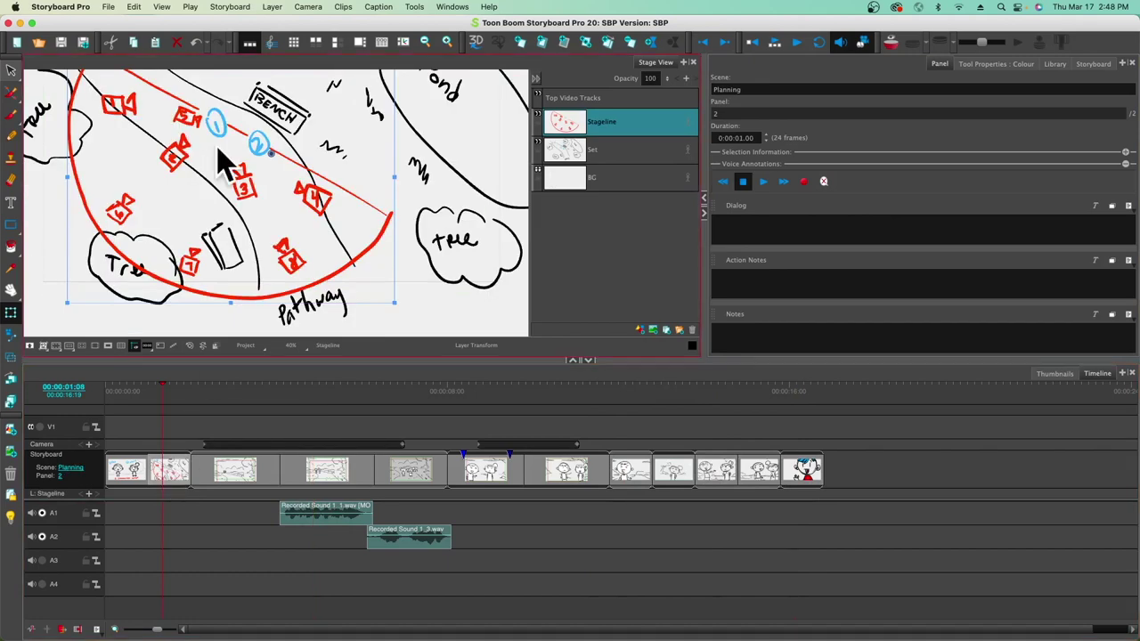
{"action": "left_click", "coordinate": [230, 7]}
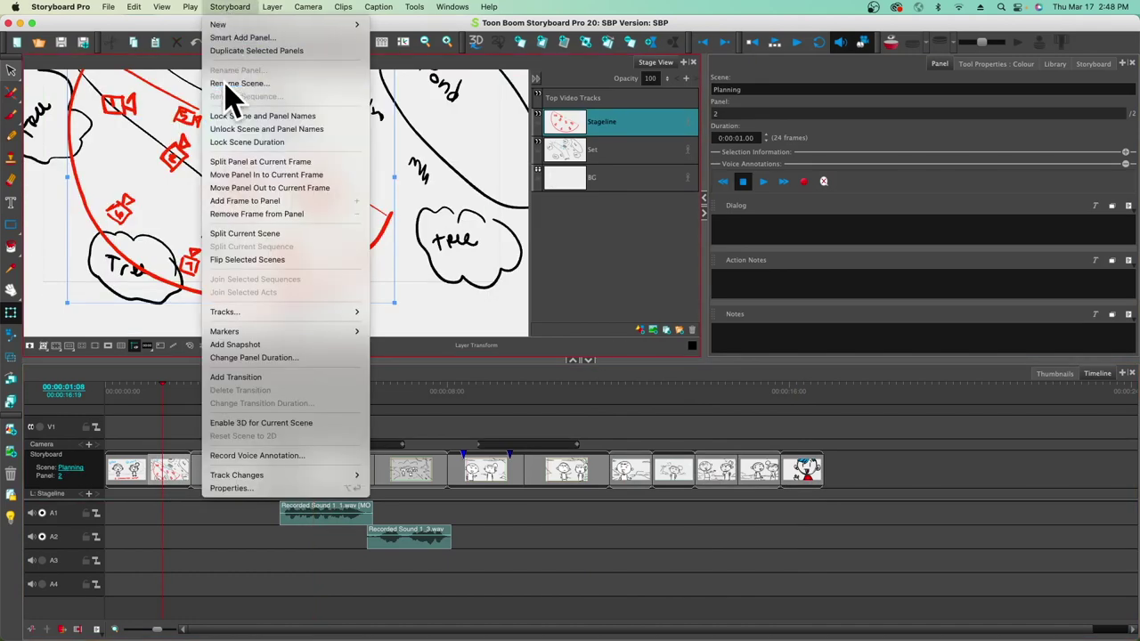
{"action": "left_click", "coordinate": [234, 83]}
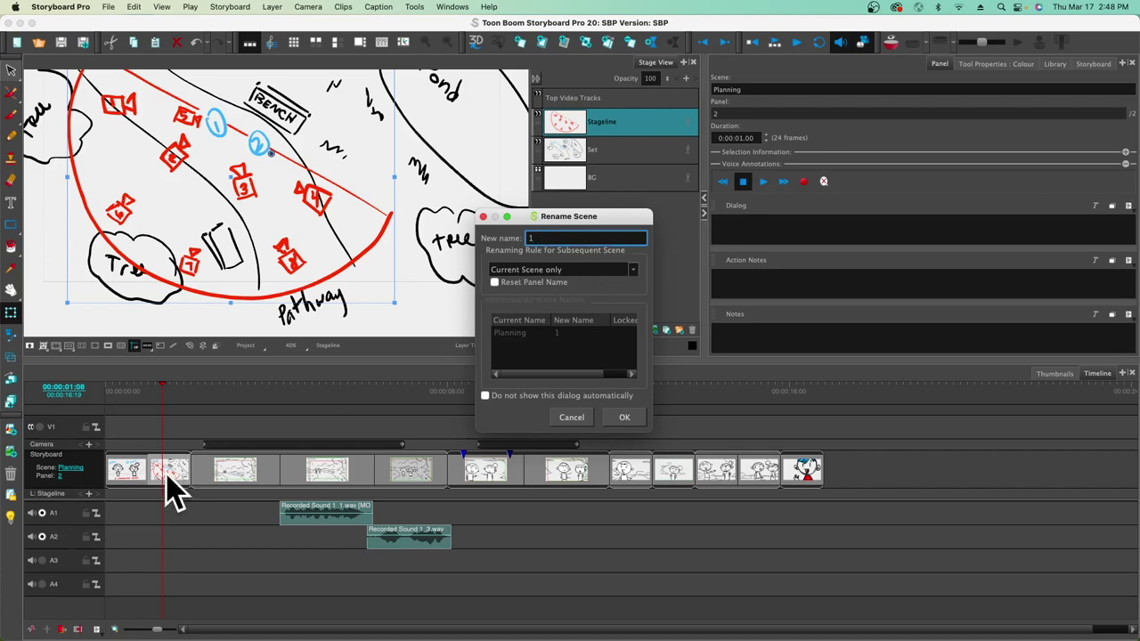
{"action": "left_click", "coordinate": [613, 270]}
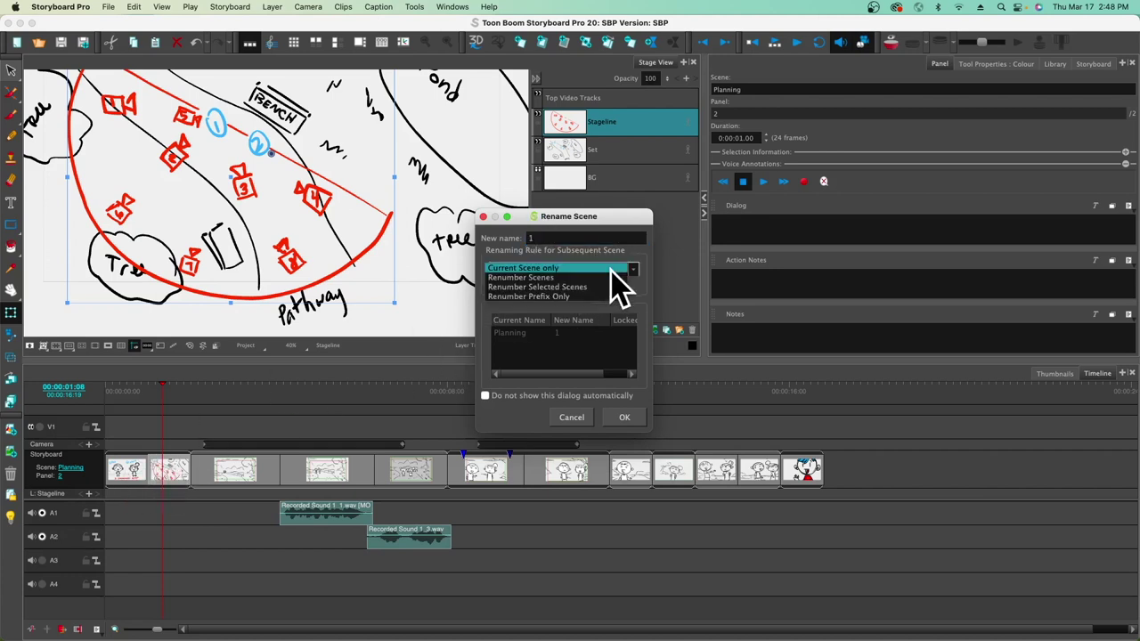
{"action": "left_click", "coordinate": [554, 278]}
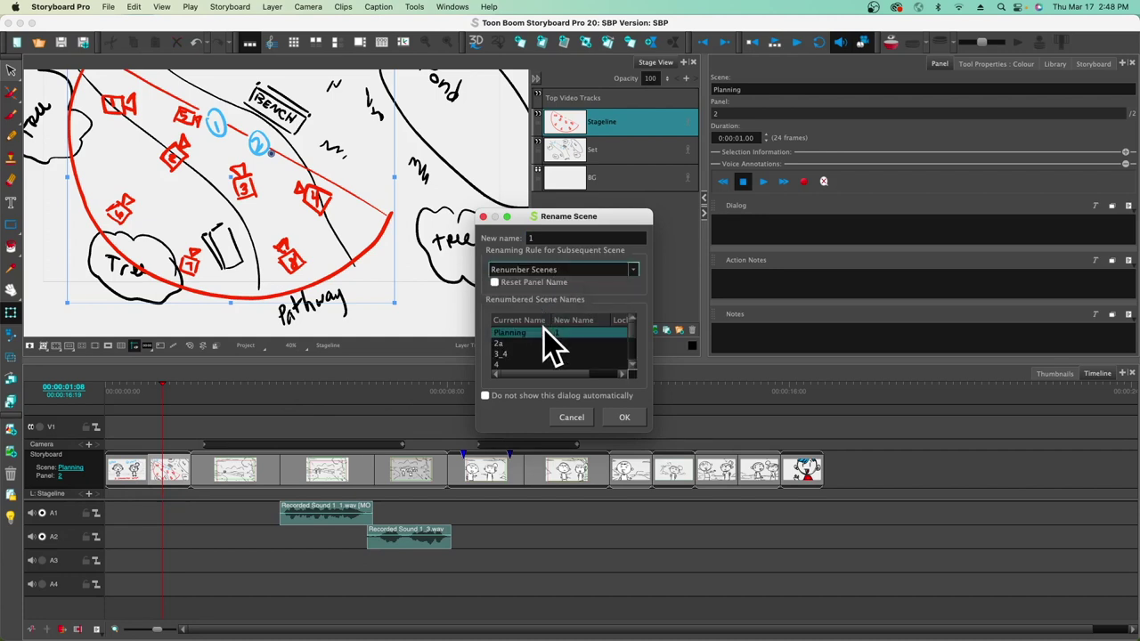
{"action": "left_click", "coordinate": [496, 367]}
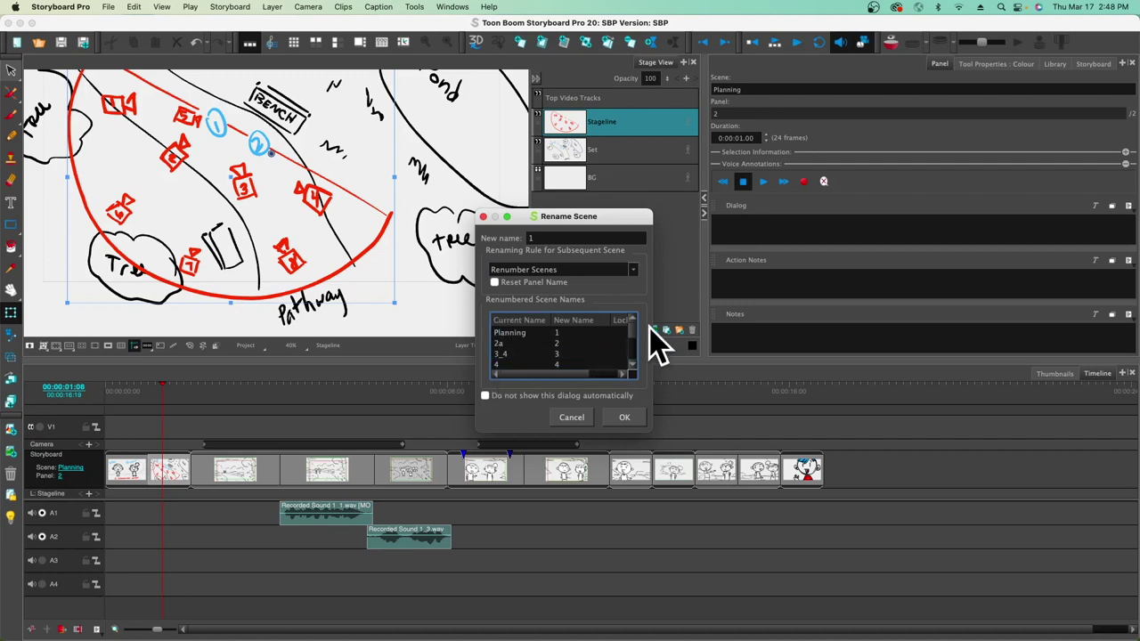
{"action": "scroll", "coordinate": [634, 334], "scroll_direction": "down", "scroll_amount": 1}
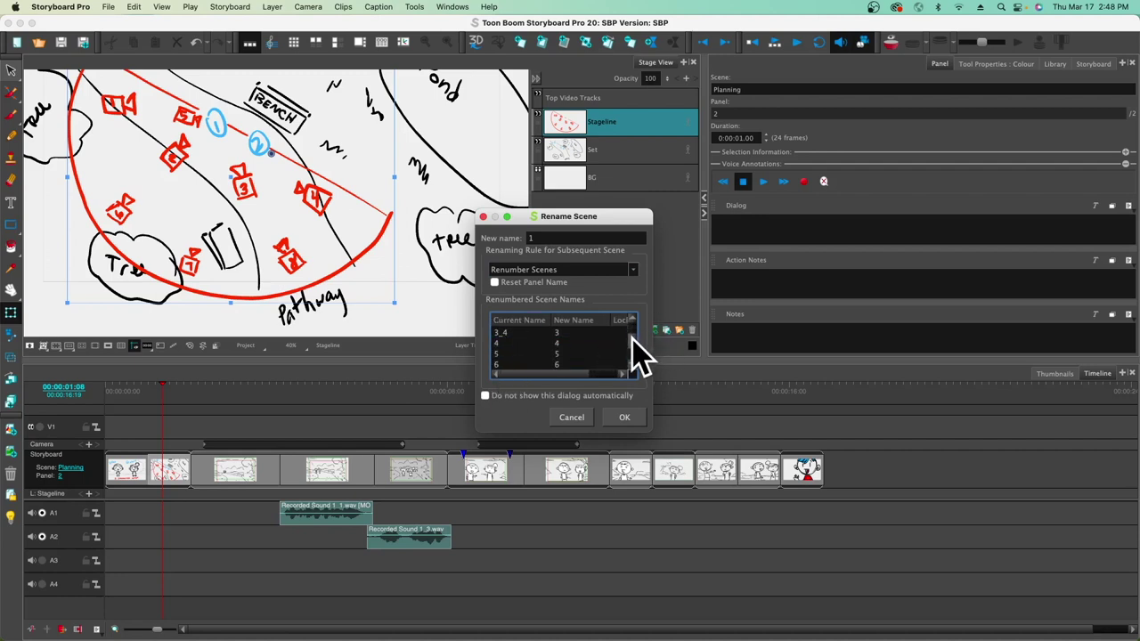
{"action": "scroll", "coordinate": [634, 347], "scroll_direction": "down", "scroll_amount": 2}
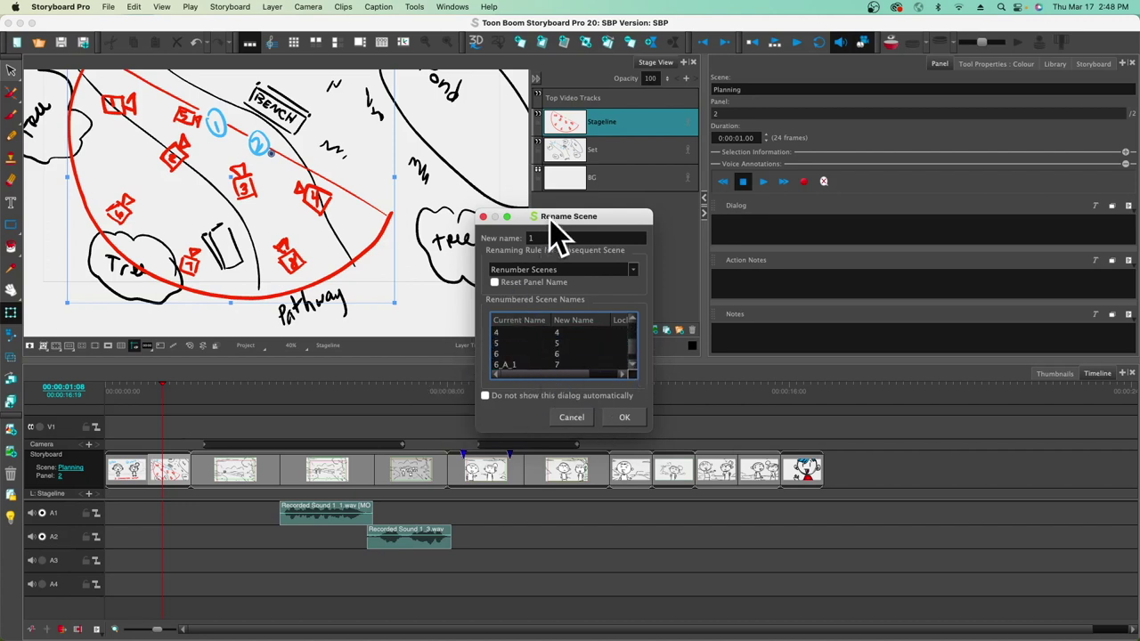
{"action": "left_click", "coordinate": [624, 417]}
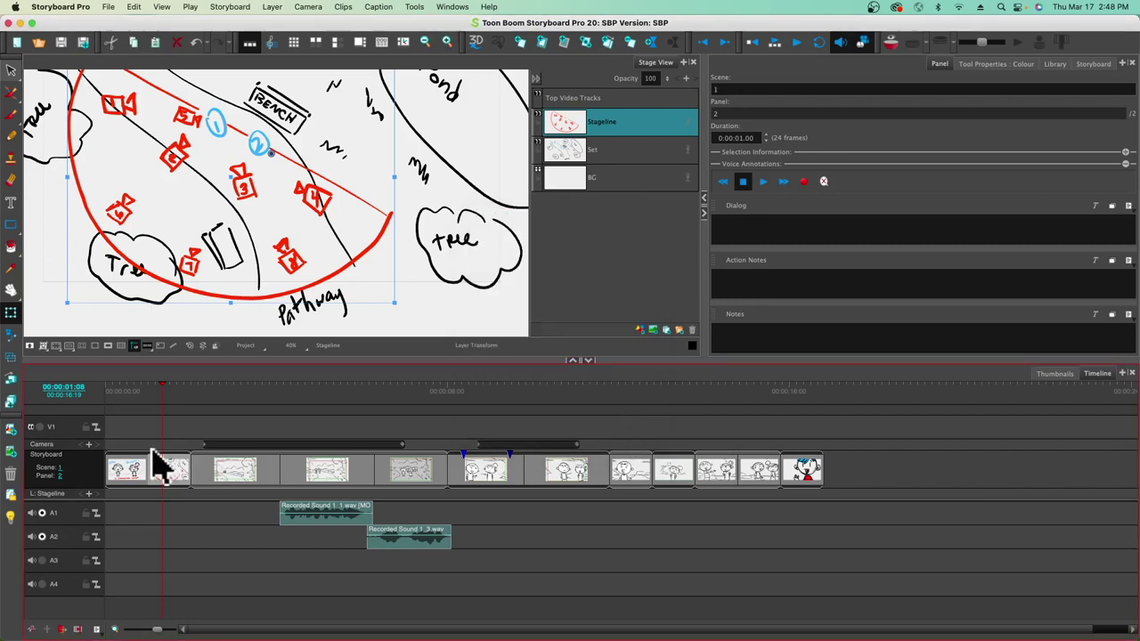
Step: Examine the new scene names panel by panel along the timeline, from scene 2 through scene 7
{"action": "left_click", "coordinate": [311, 472]}
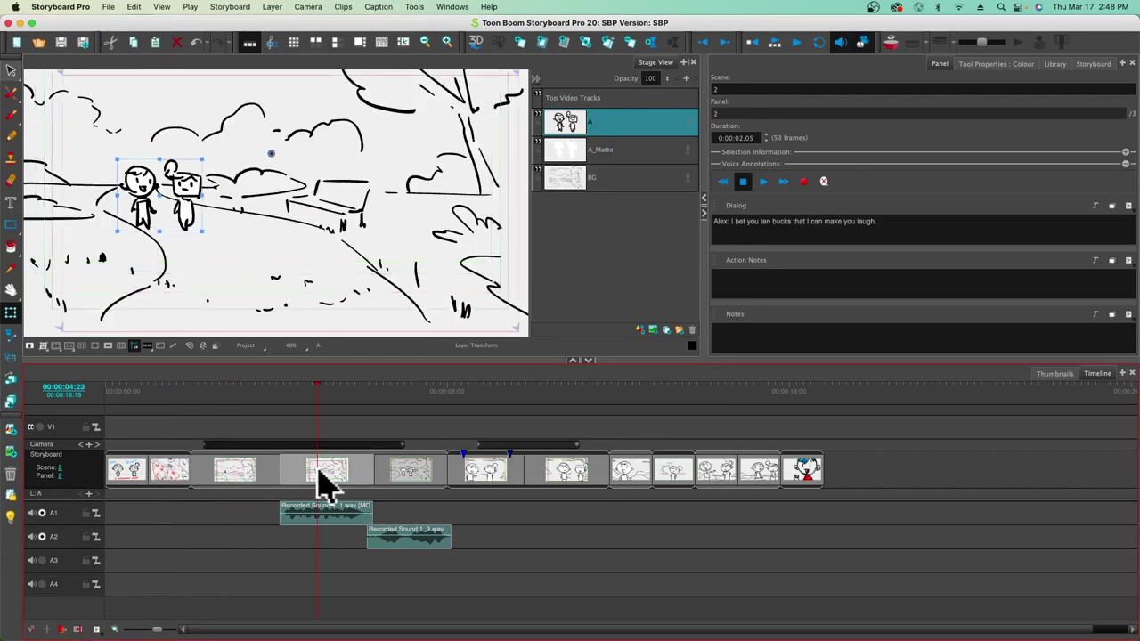
{"action": "left_click", "coordinate": [242, 477]}
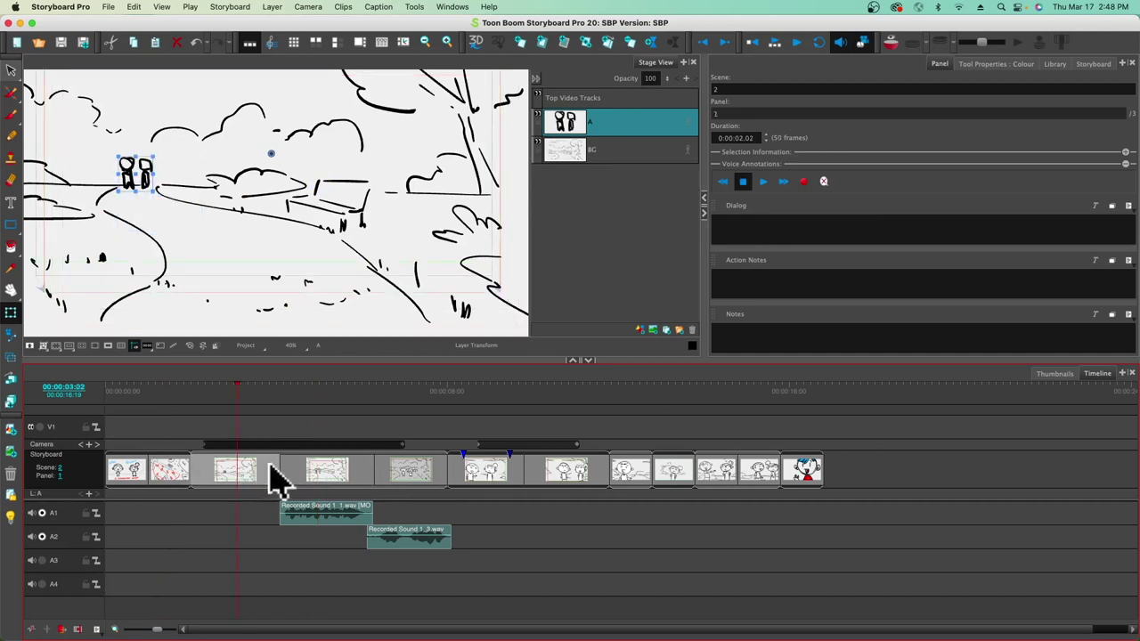
{"action": "left_click", "coordinate": [307, 472]}
{"action": "left_click", "coordinate": [402, 472]}
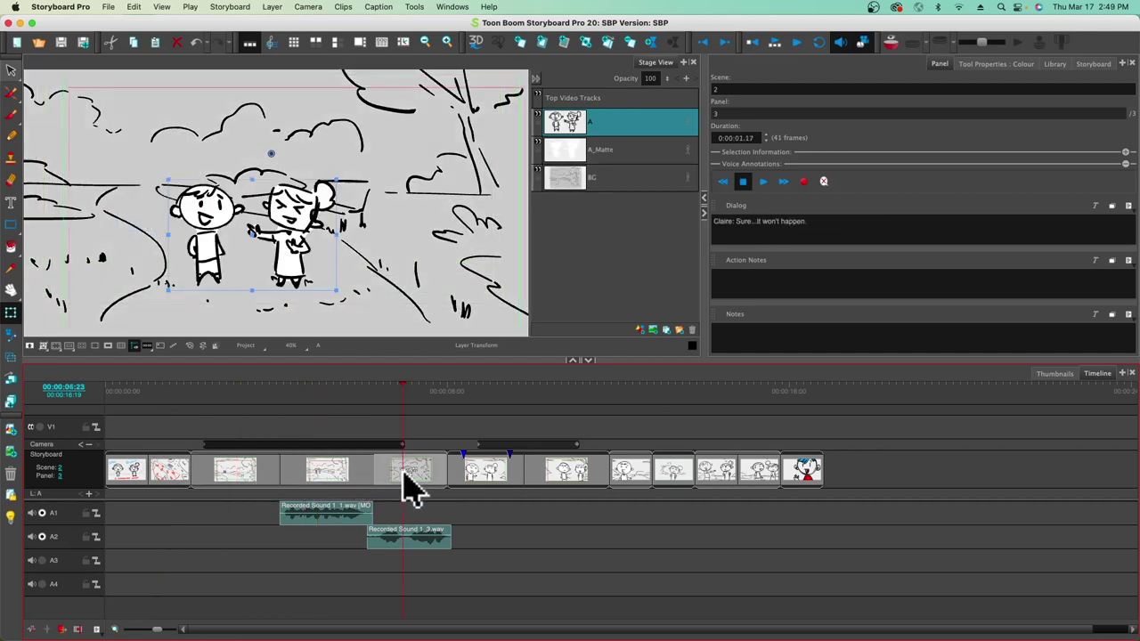
{"action": "left_click", "coordinate": [501, 481]}
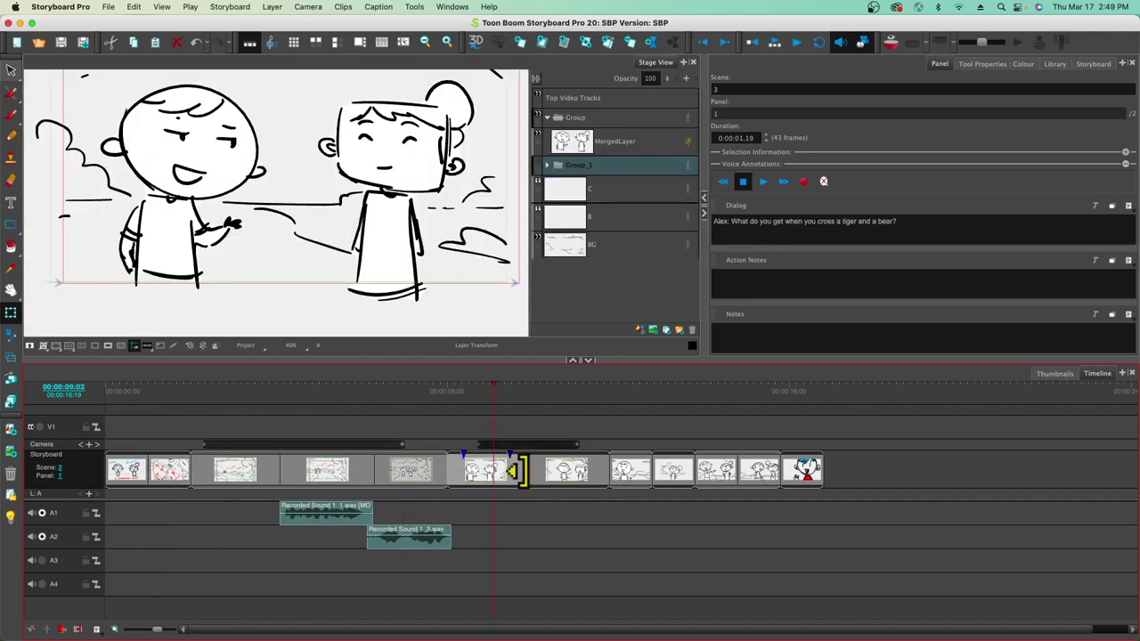
{"action": "left_click", "coordinate": [561, 485]}
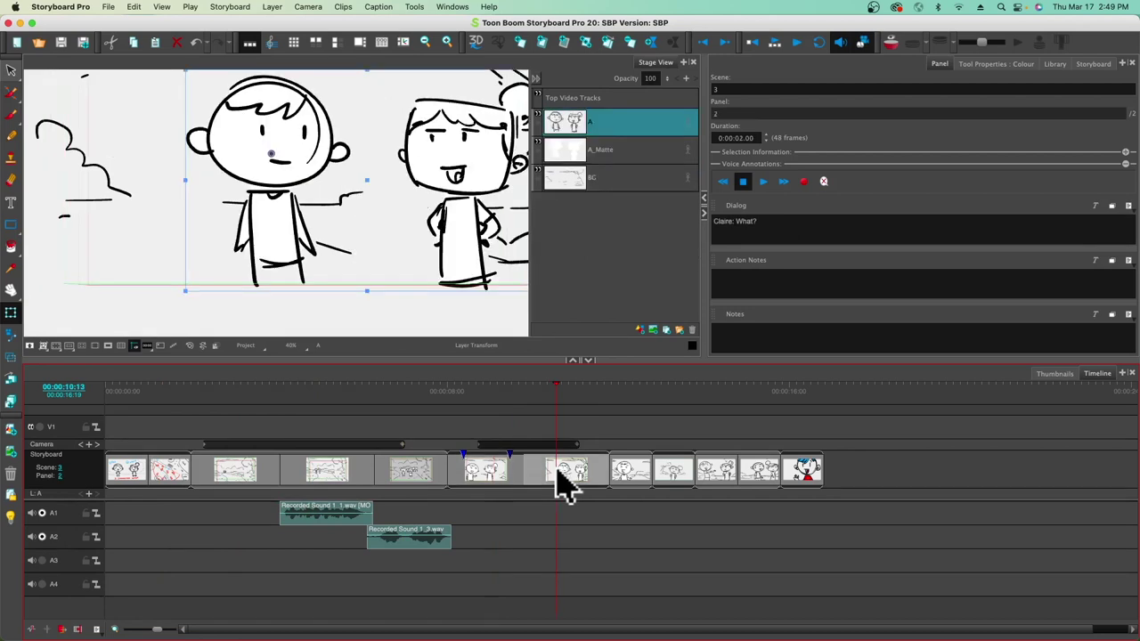
{"action": "left_click", "coordinate": [641, 488]}
{"action": "left_click", "coordinate": [679, 482]}
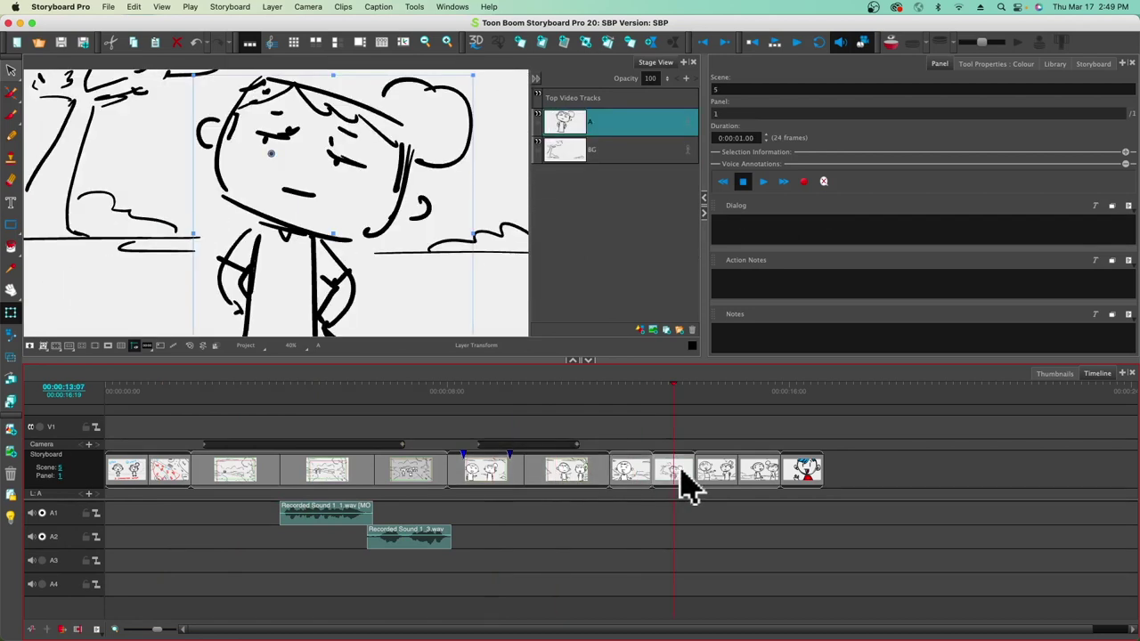
{"action": "left_click", "coordinate": [726, 481]}
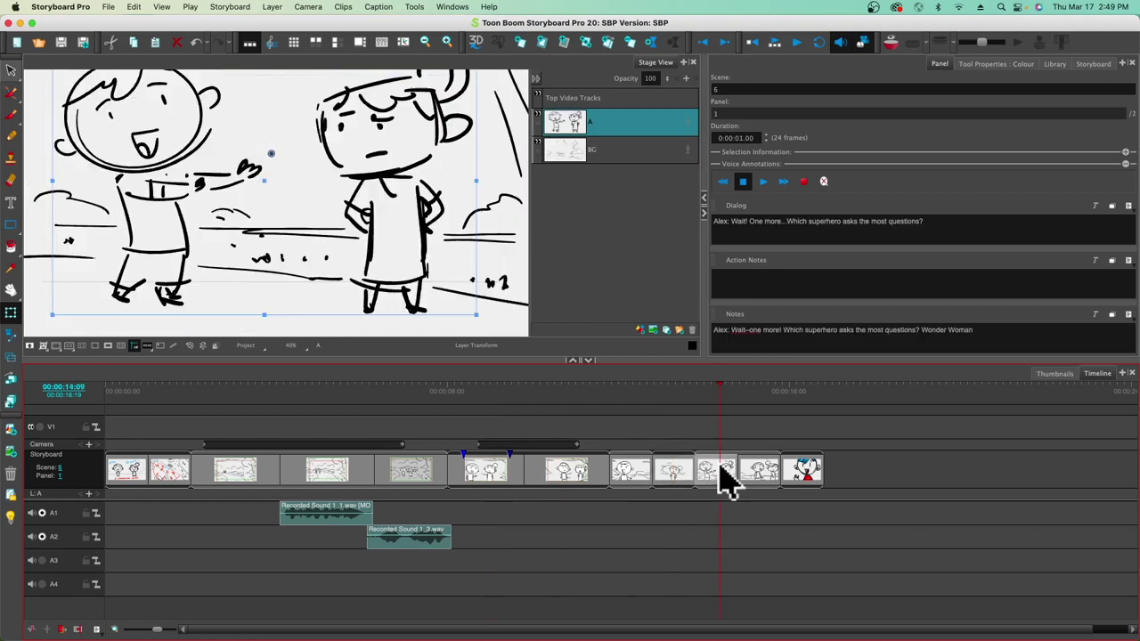
{"action": "left_click", "coordinate": [766, 482]}
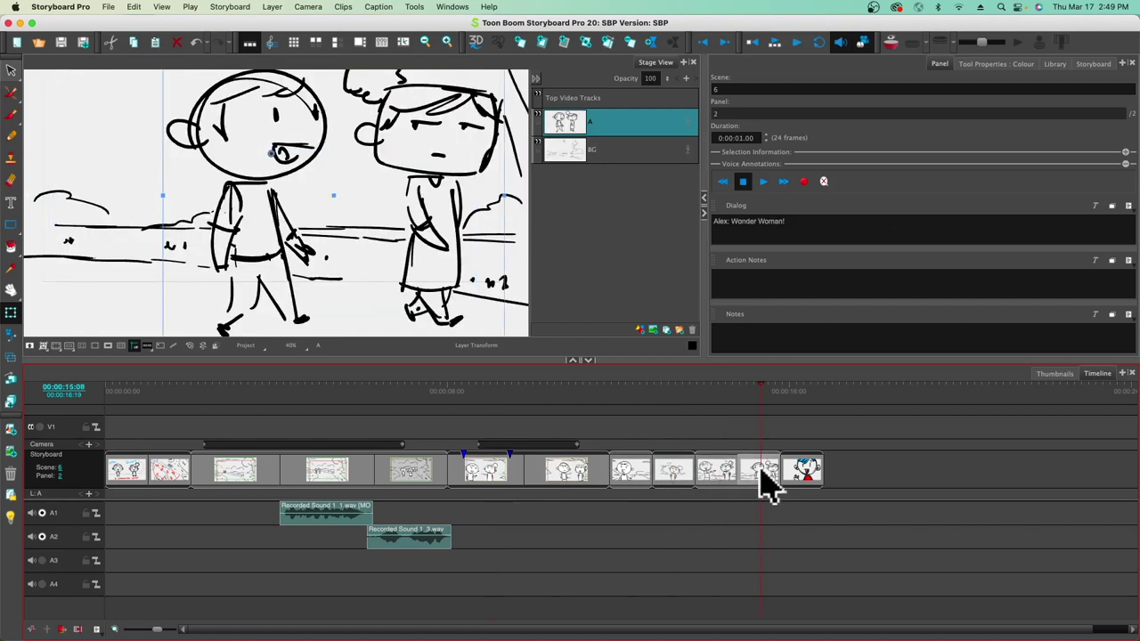
{"action": "left_click", "coordinate": [809, 481]}
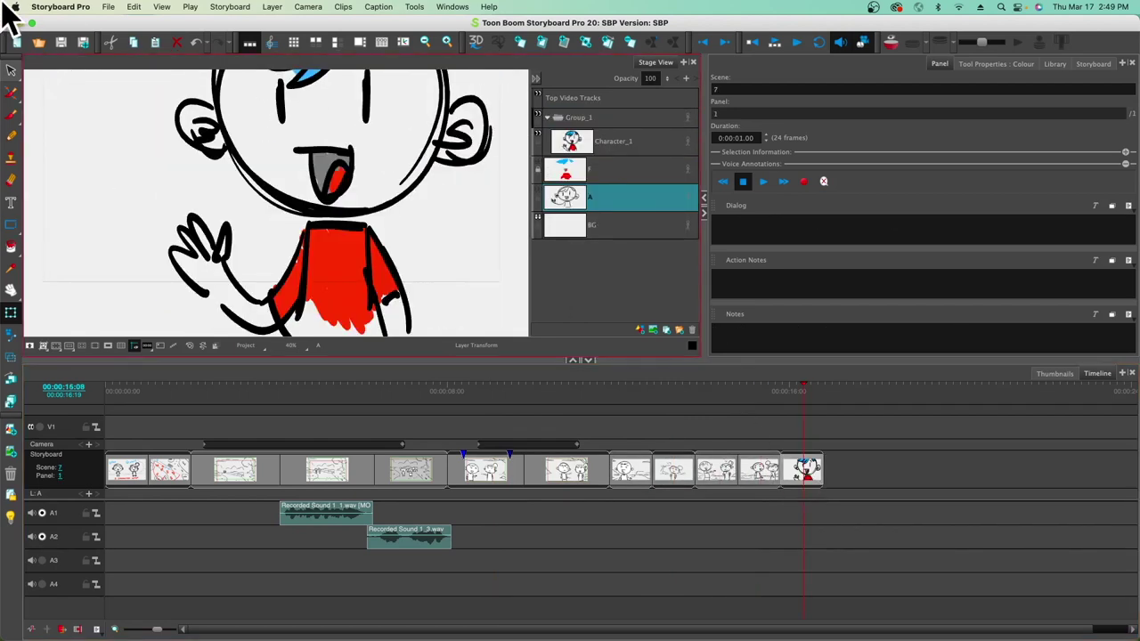
Step: Save the project and start a PDF export with animatic-board on the Desktop as the destination file
{"action": "left_click", "coordinate": [62, 44]}
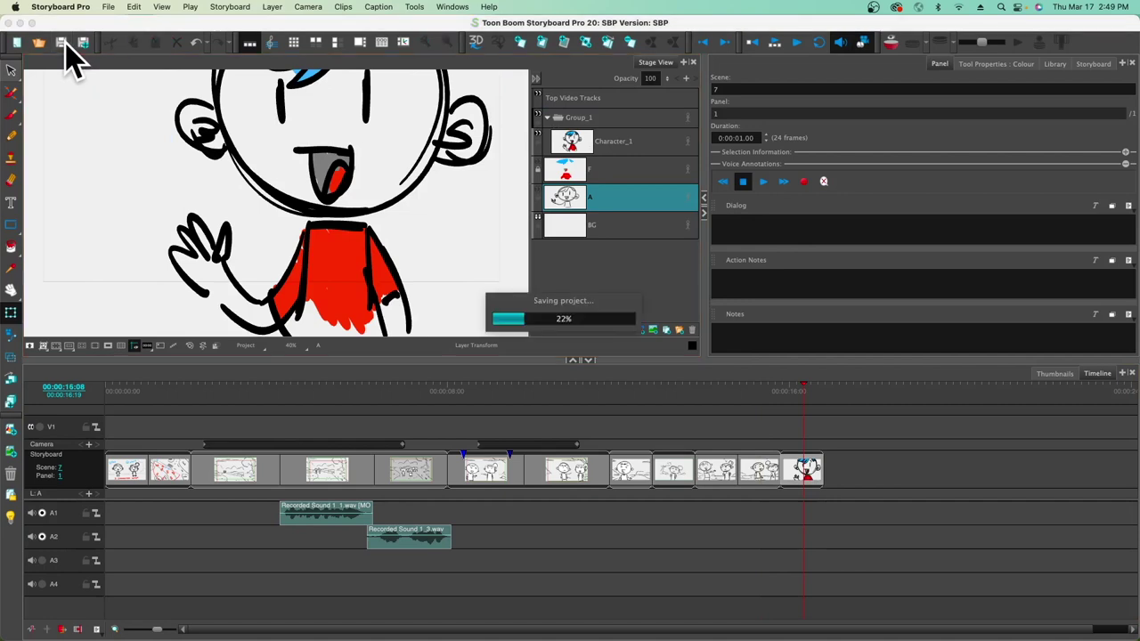
{"action": "left_click", "coordinate": [107, 9]}
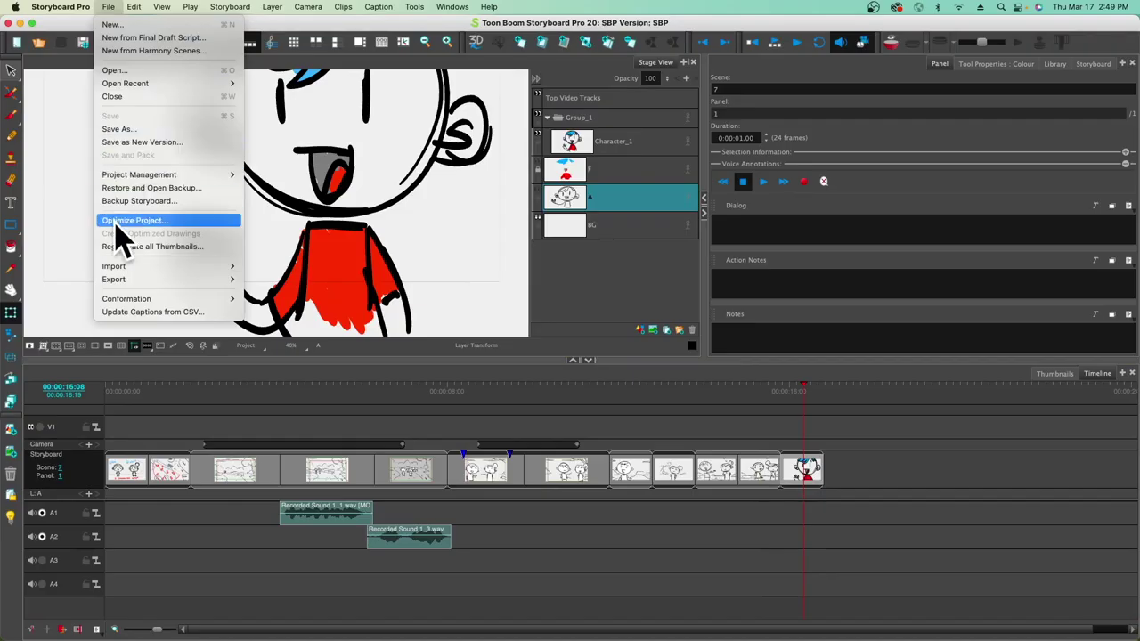
{"action": "mouse_move", "coordinate": [128, 283]}
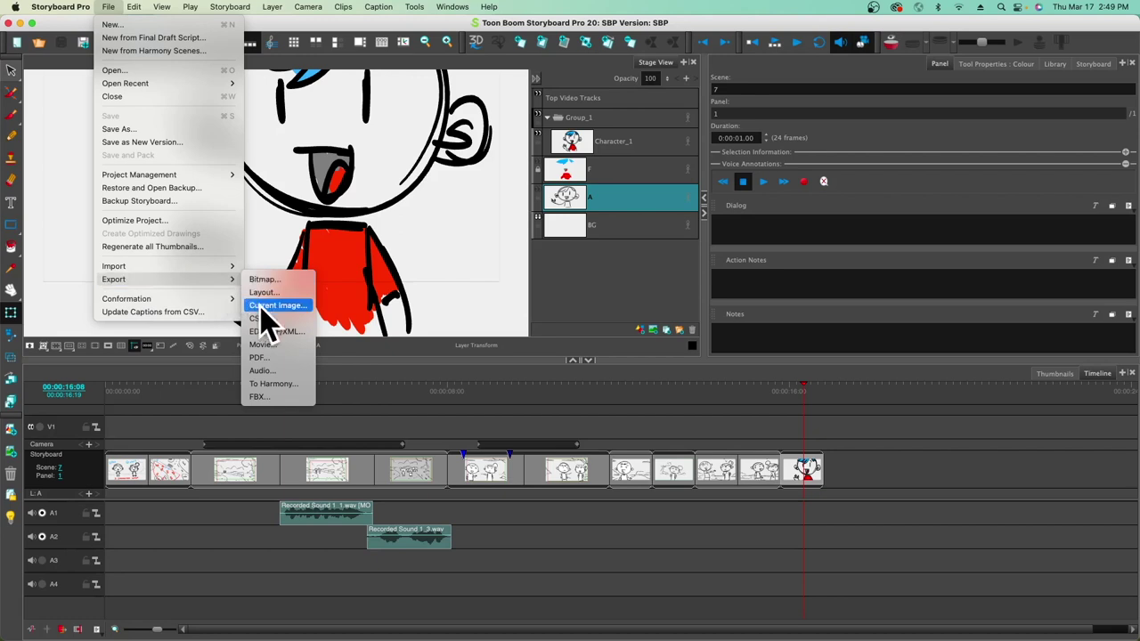
{"action": "left_click", "coordinate": [276, 359]}
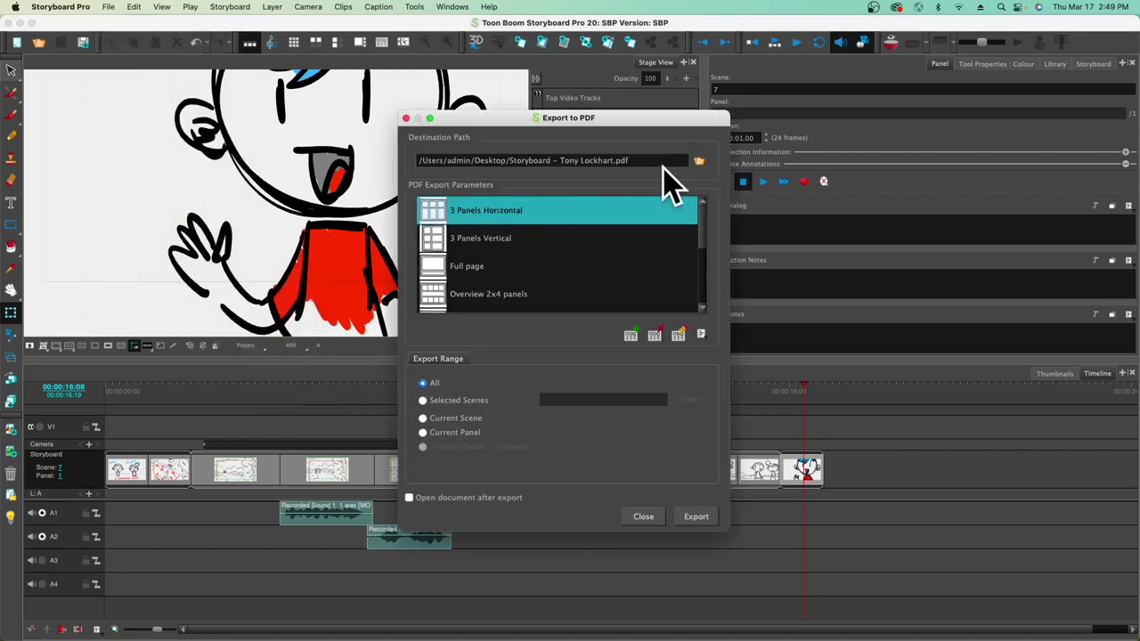
{"action": "left_click", "coordinate": [631, 160]}
{"action": "left_click_drag", "start_coordinate": [631, 160], "coordinate": [514, 161]}
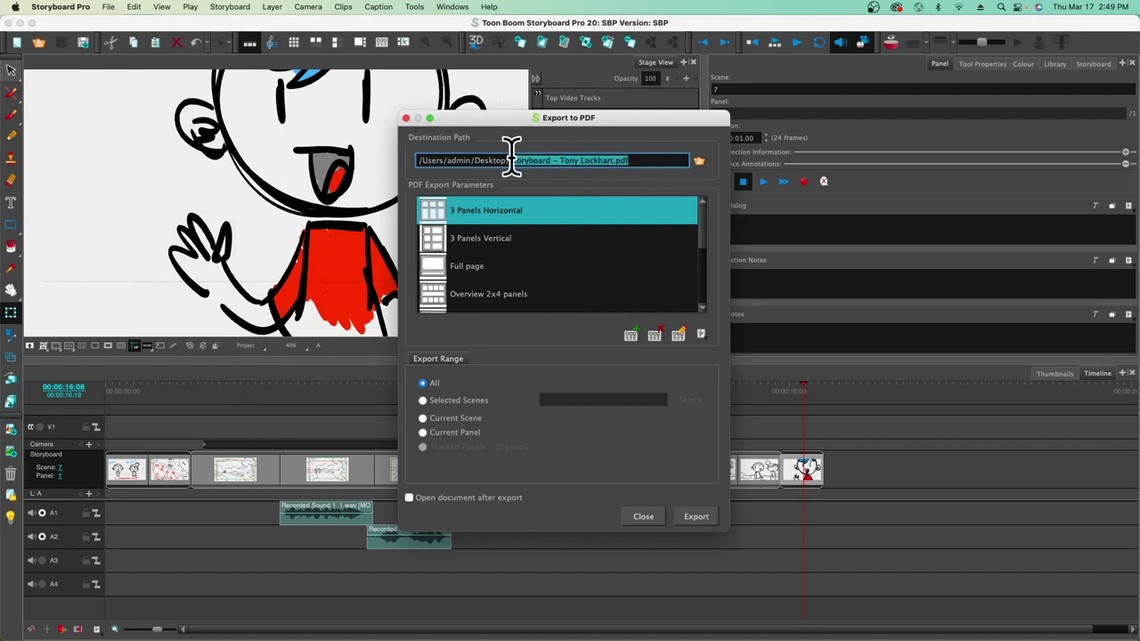
{"action": "key", "text": "BackSpace"}
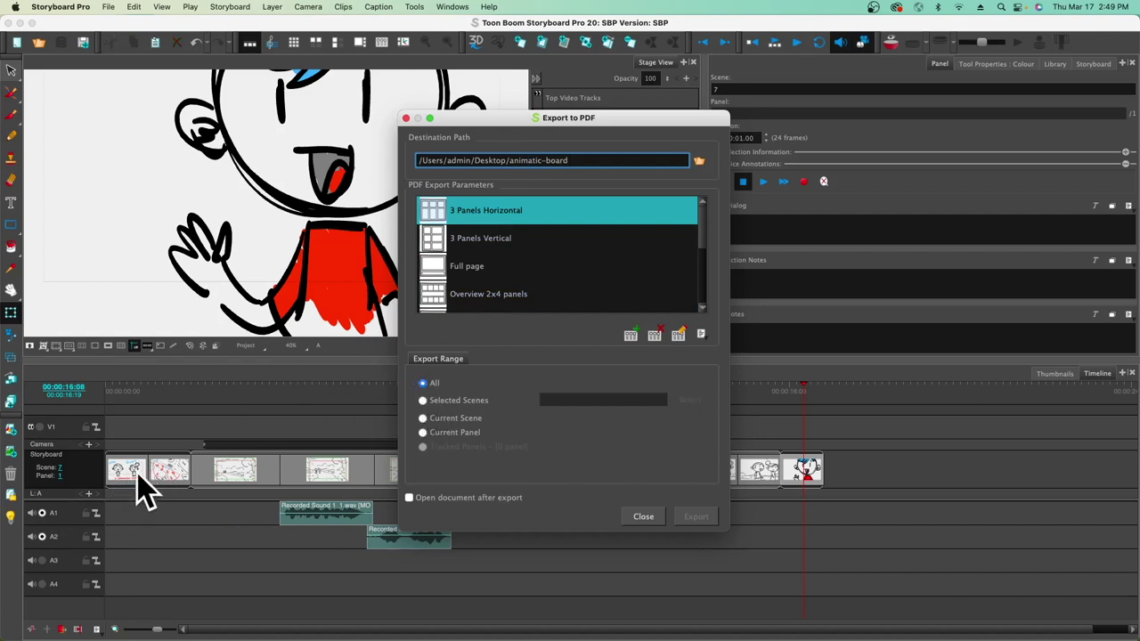
Step: Limit the PDF export range to selected scenes 2 through 7, leaving out scene 1
{"action": "left_click", "coordinate": [423, 400]}
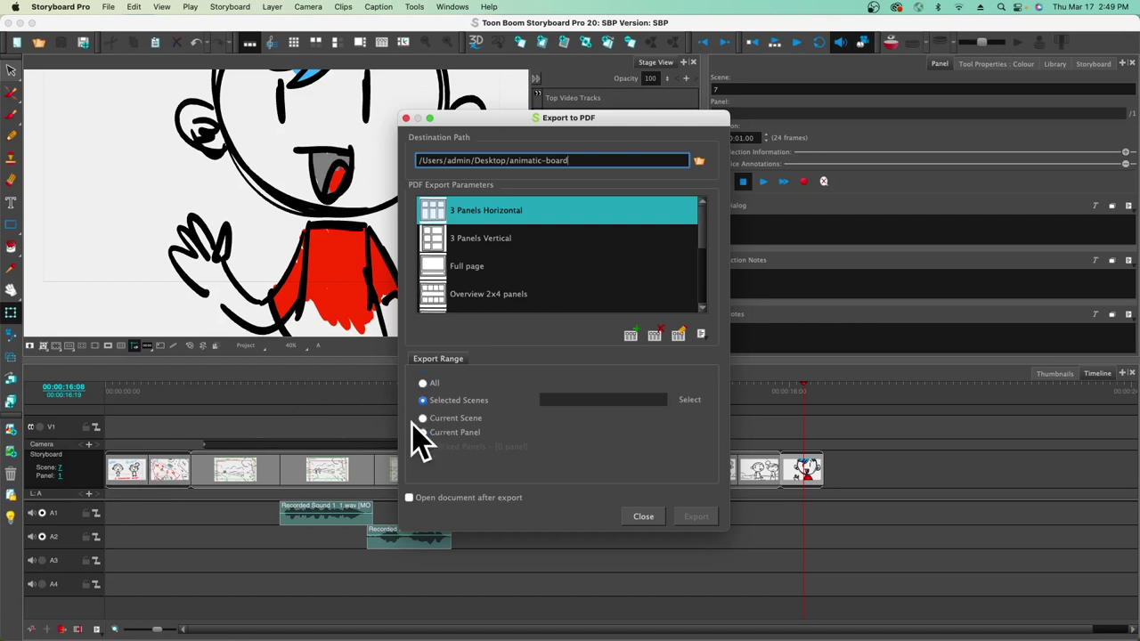
{"action": "left_click", "coordinate": [689, 400]}
{"action": "left_click", "coordinate": [515, 278]}
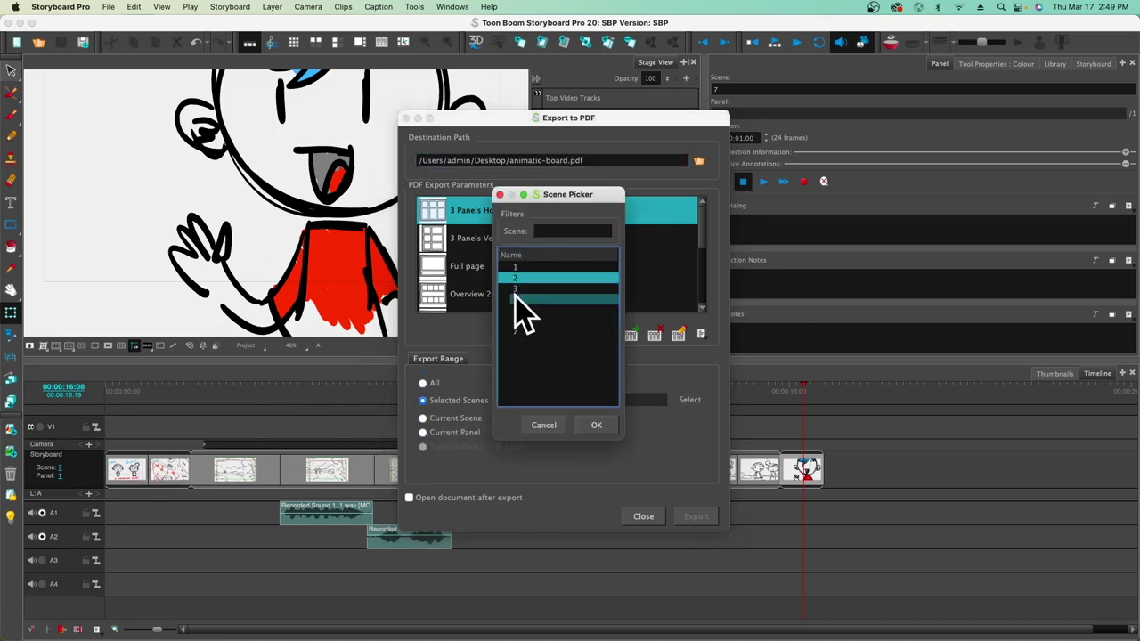
{"action": "left_click", "coordinate": [515, 299], "text": "shift"}
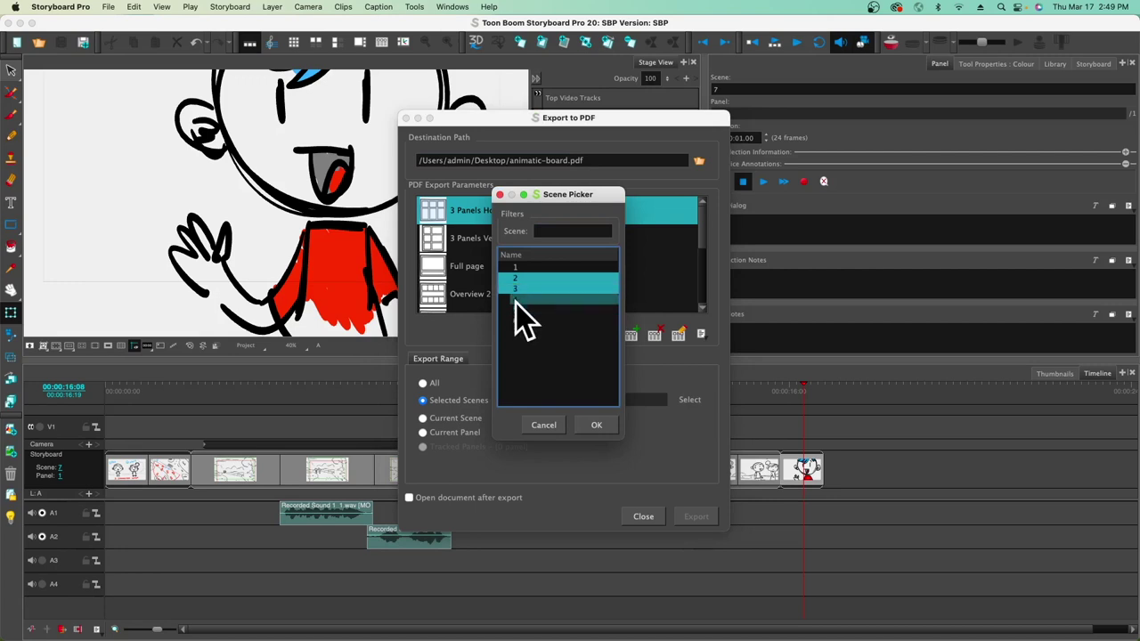
{"action": "left_click", "coordinate": [515, 329], "text": "shift"}
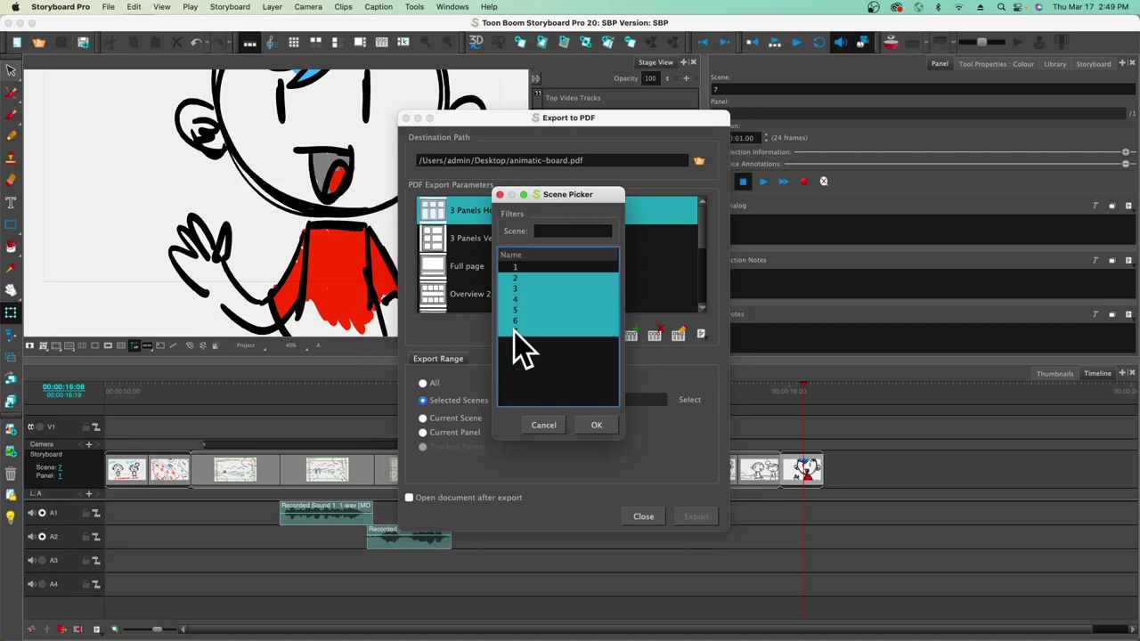
{"action": "left_click", "coordinate": [600, 425]}
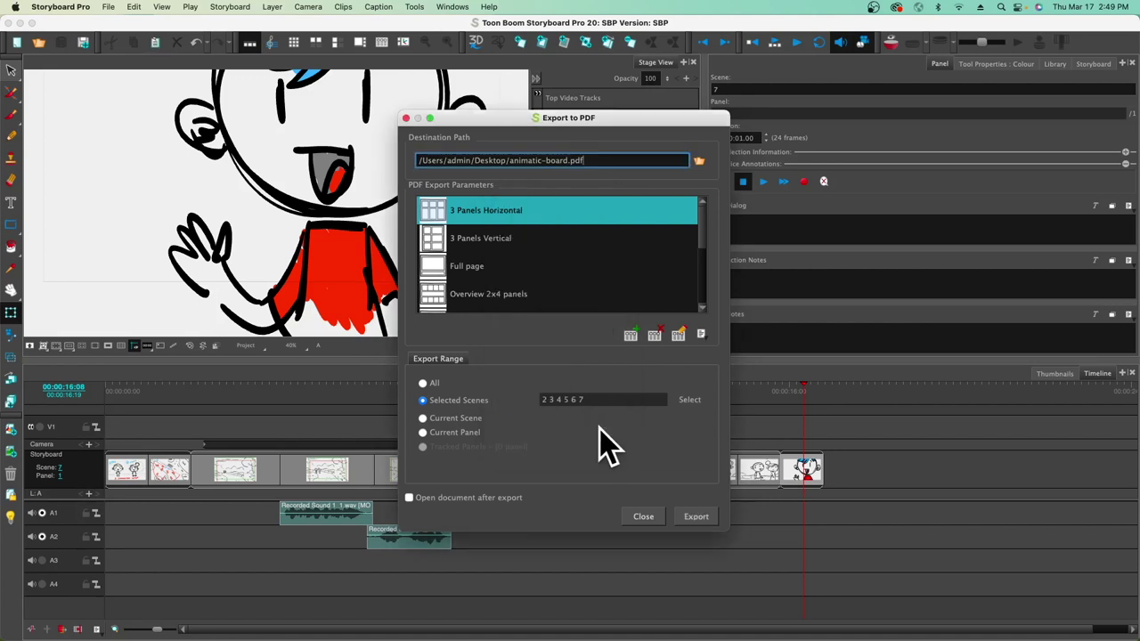
Step: Export the PDF with the document set to open after export, and move its viewer window up the screen
{"action": "left_click", "coordinate": [410, 498]}
{"action": "left_click", "coordinate": [701, 520]}
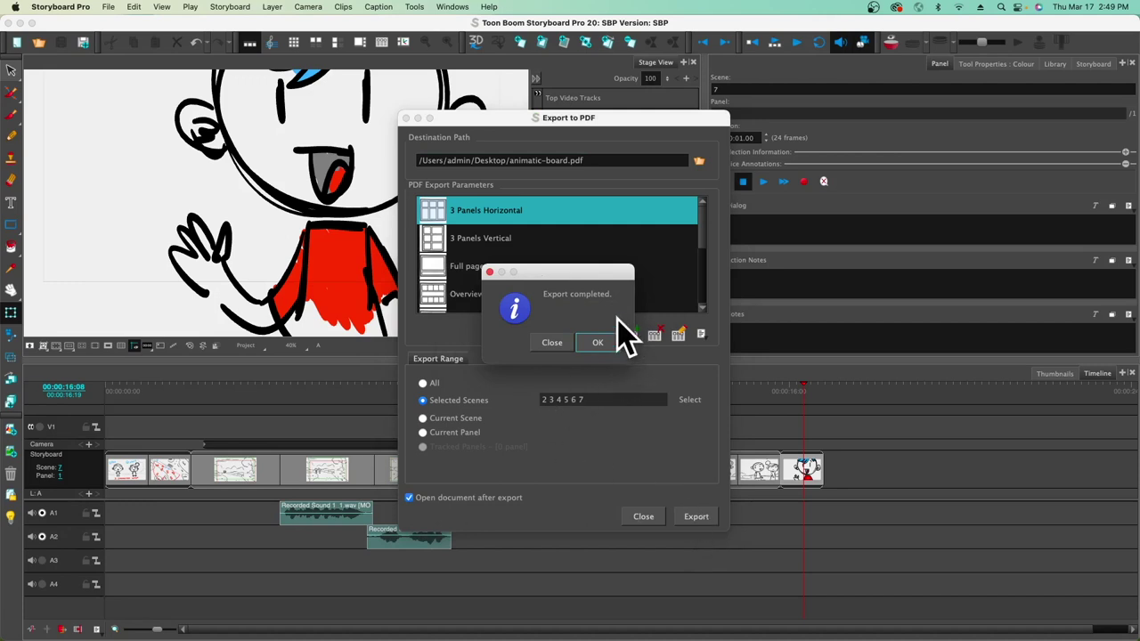
{"action": "left_click", "coordinate": [599, 343]}
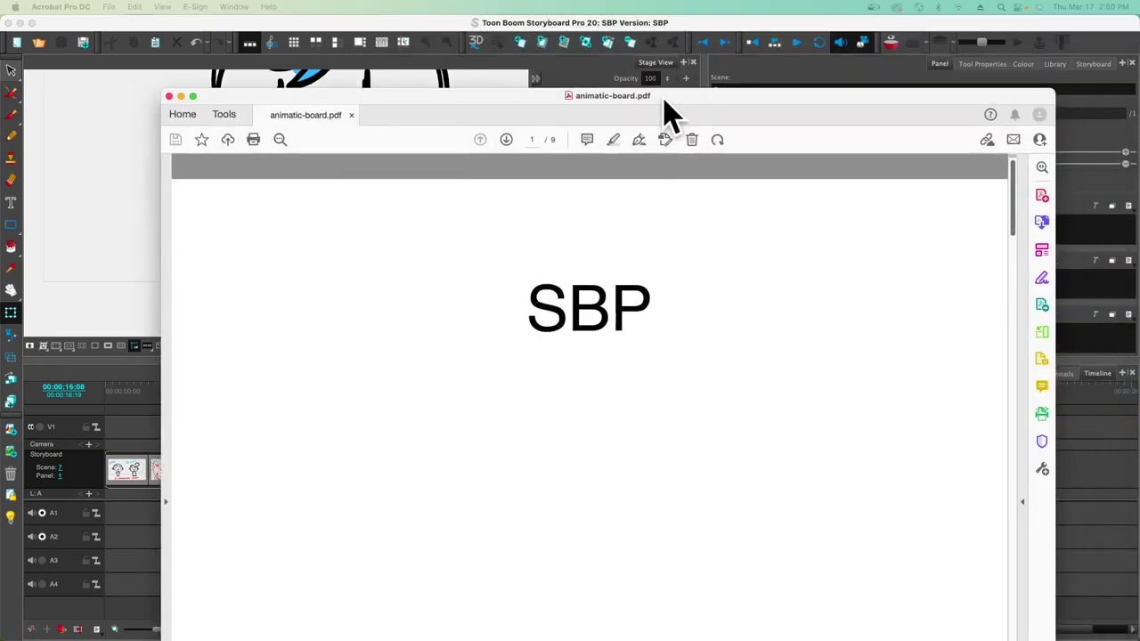
{"action": "left_click_drag", "start_coordinate": [665, 97], "coordinate": [657, 28]}
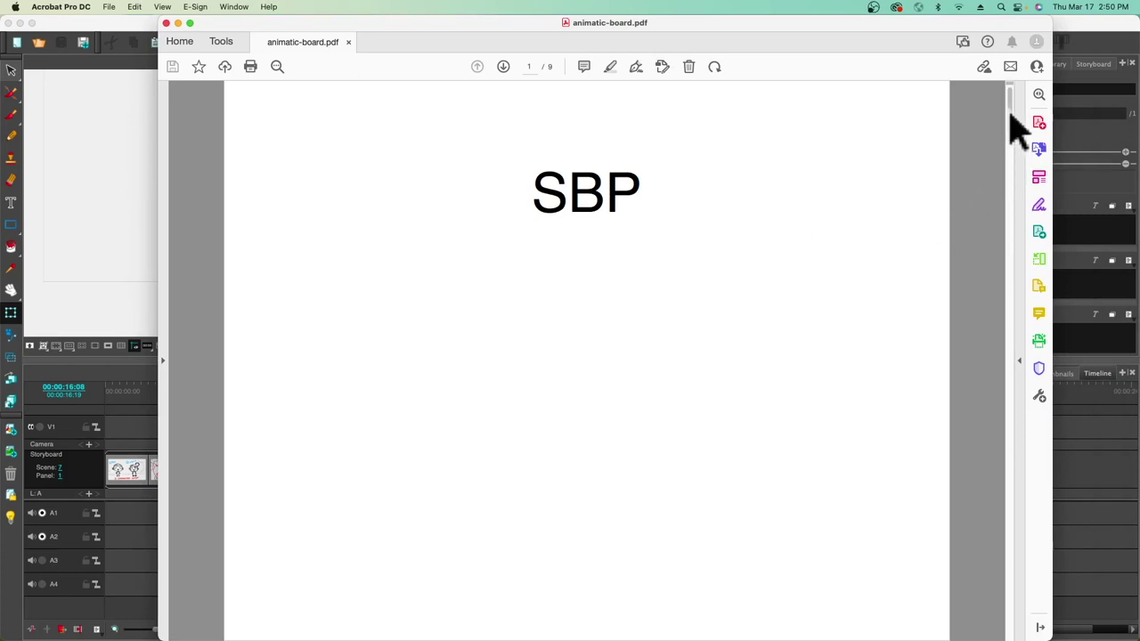
Step: Look through the pages of the exported storyboard PDF, then close the document and the PDF export dialog
{"action": "left_click", "coordinate": [1010, 145]}
{"action": "left_click_drag", "start_coordinate": [1010, 144], "coordinate": [1001, 182]}
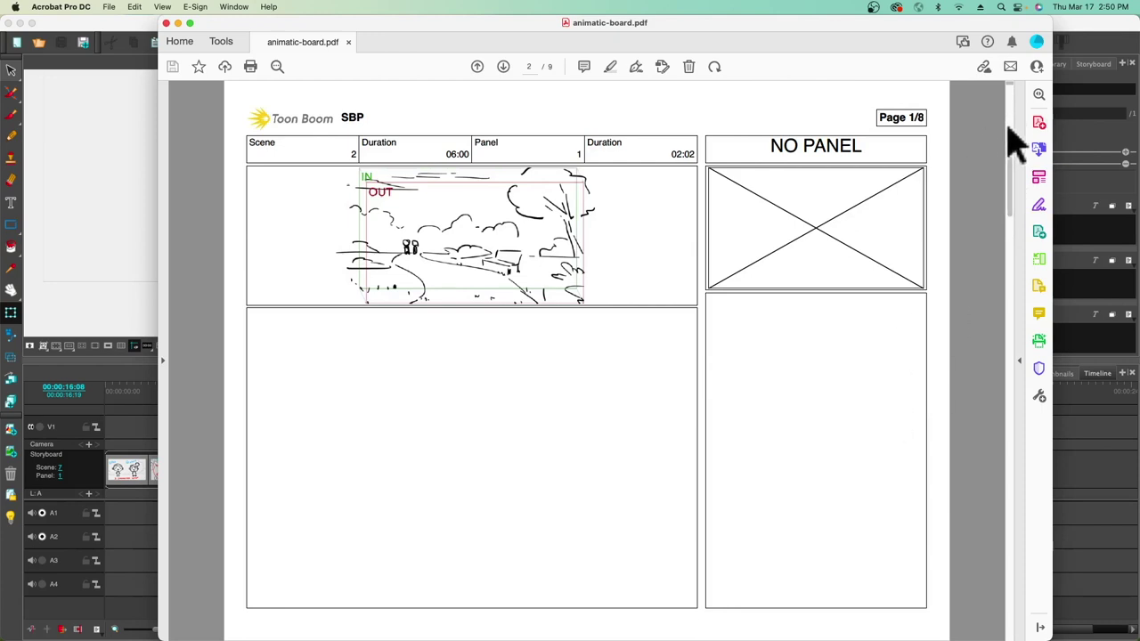
{"action": "left_click_drag", "start_coordinate": [1010, 176], "coordinate": [1000, 547]}
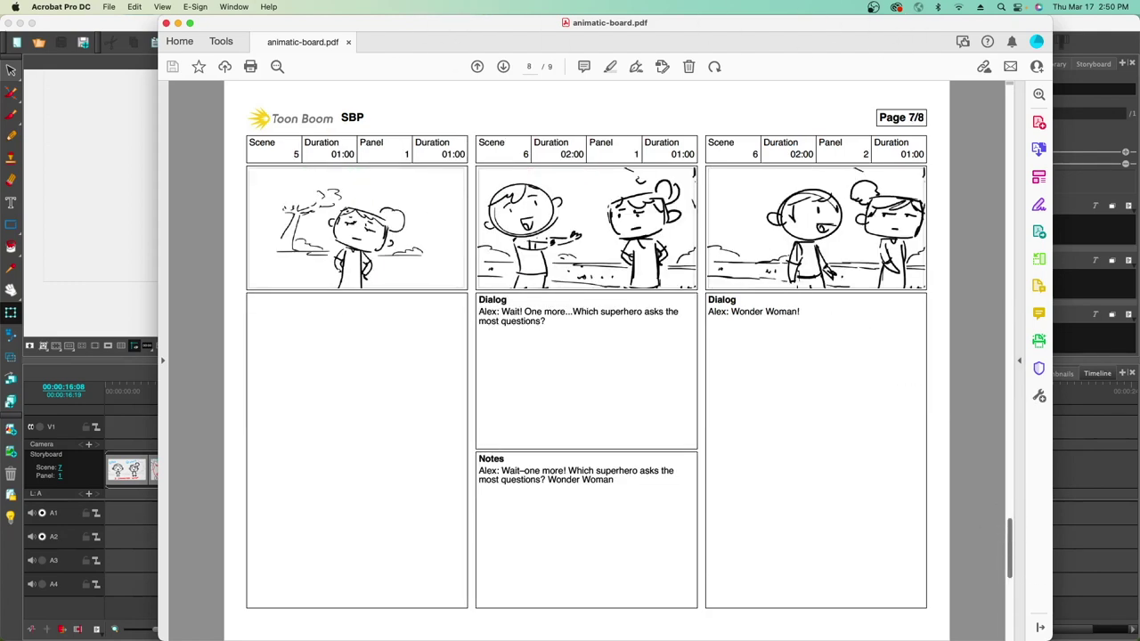
{"action": "left_click", "coordinate": [166, 23]}
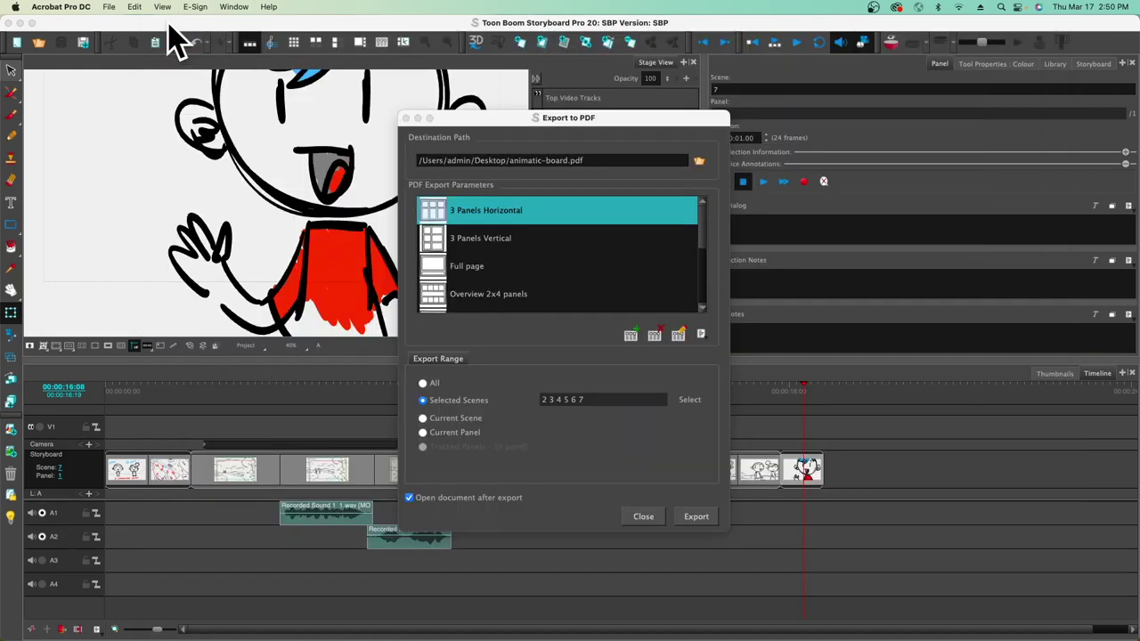
{"action": "left_click", "coordinate": [644, 520]}
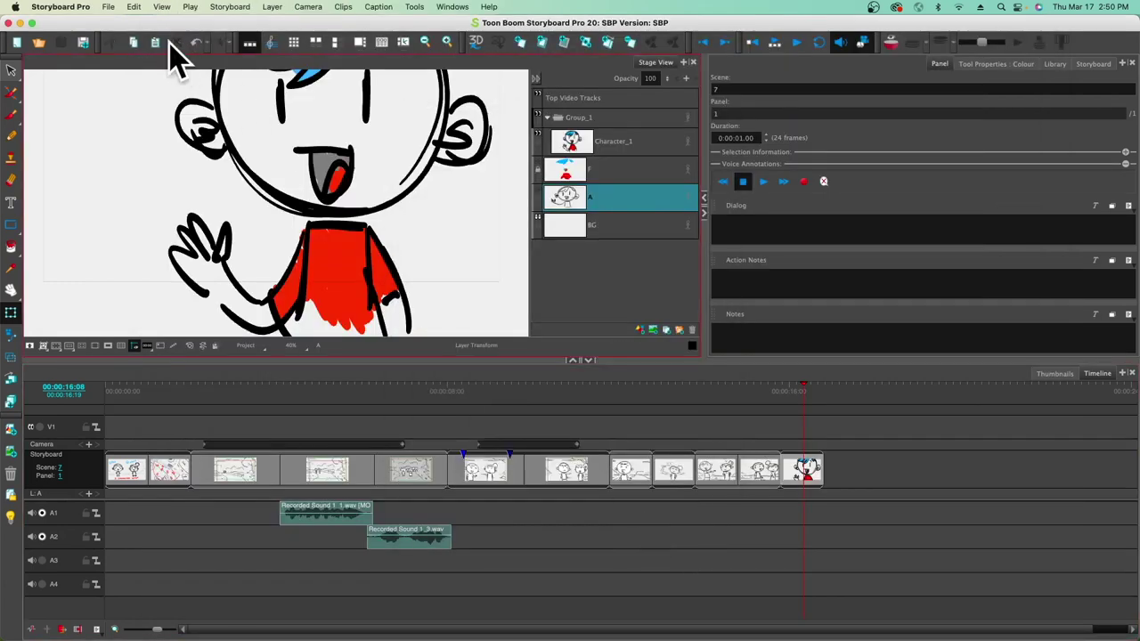
Step: Start a movie export of the storyboard with the Desktop as the destination folder
{"action": "left_click", "coordinate": [111, 8]}
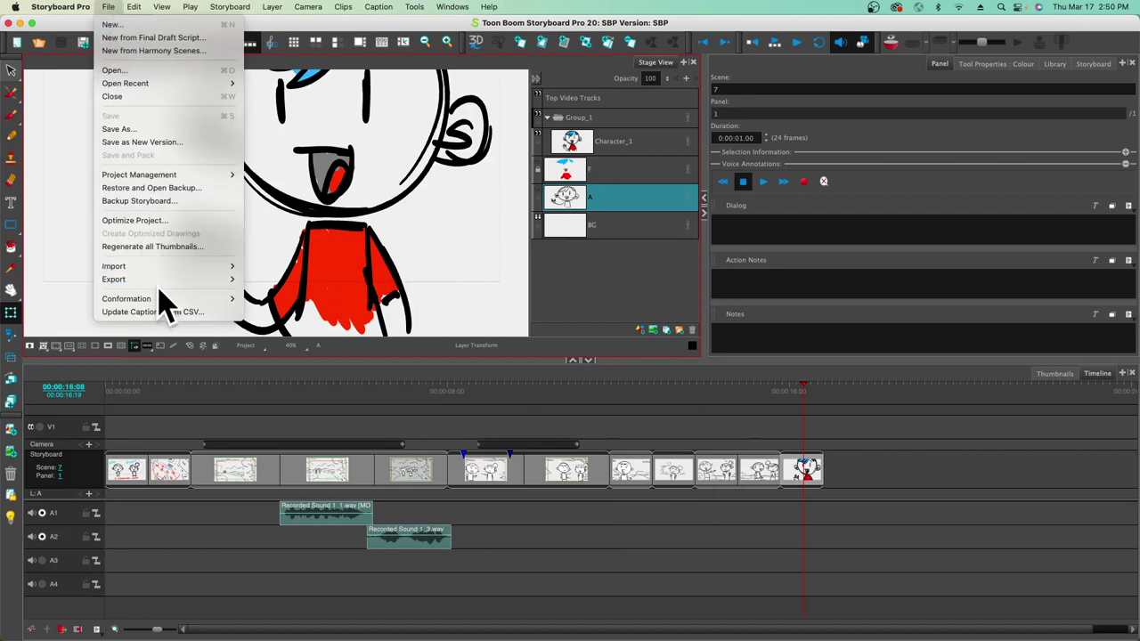
{"action": "mouse_move", "coordinate": [165, 279]}
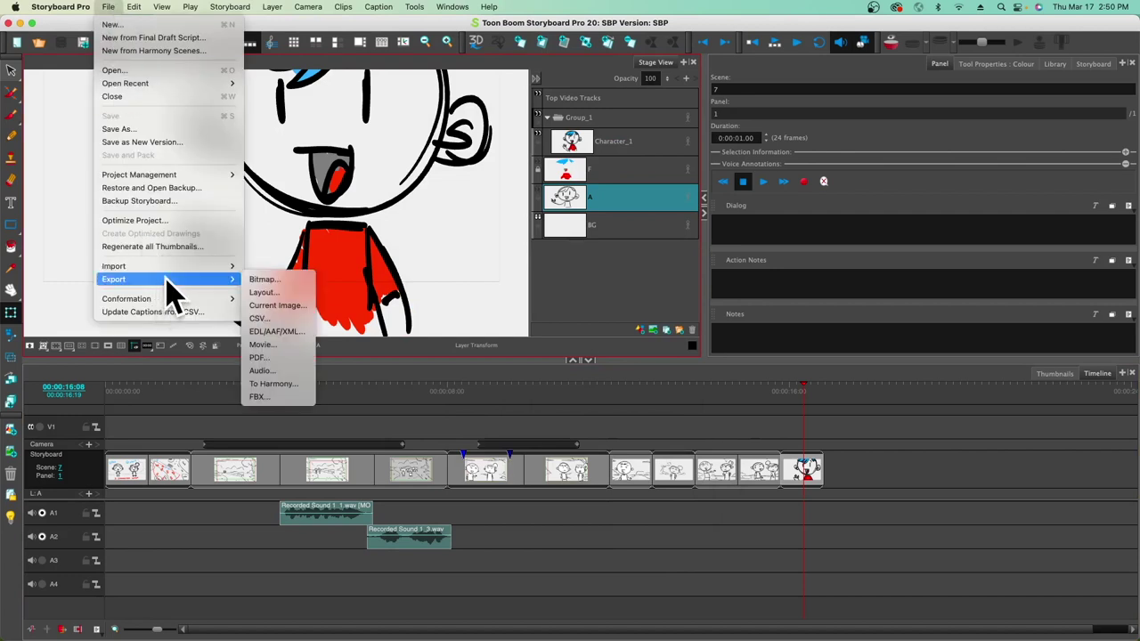
{"action": "left_click", "coordinate": [263, 345]}
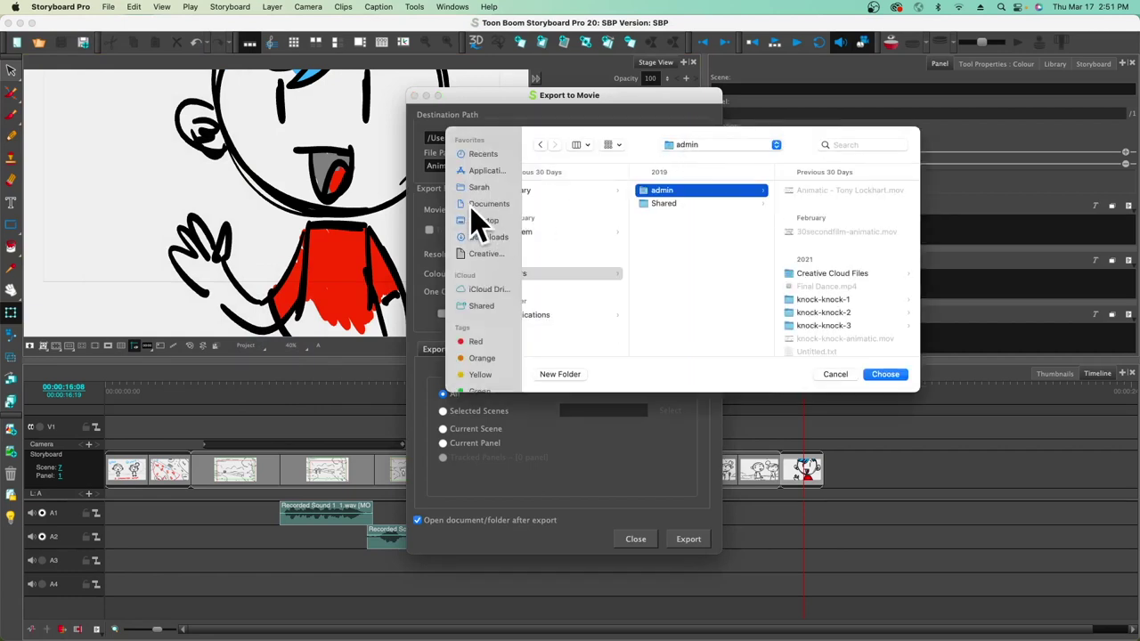
{"action": "left_click", "coordinate": [483, 221]}
{"action": "left_click", "coordinate": [889, 374]}
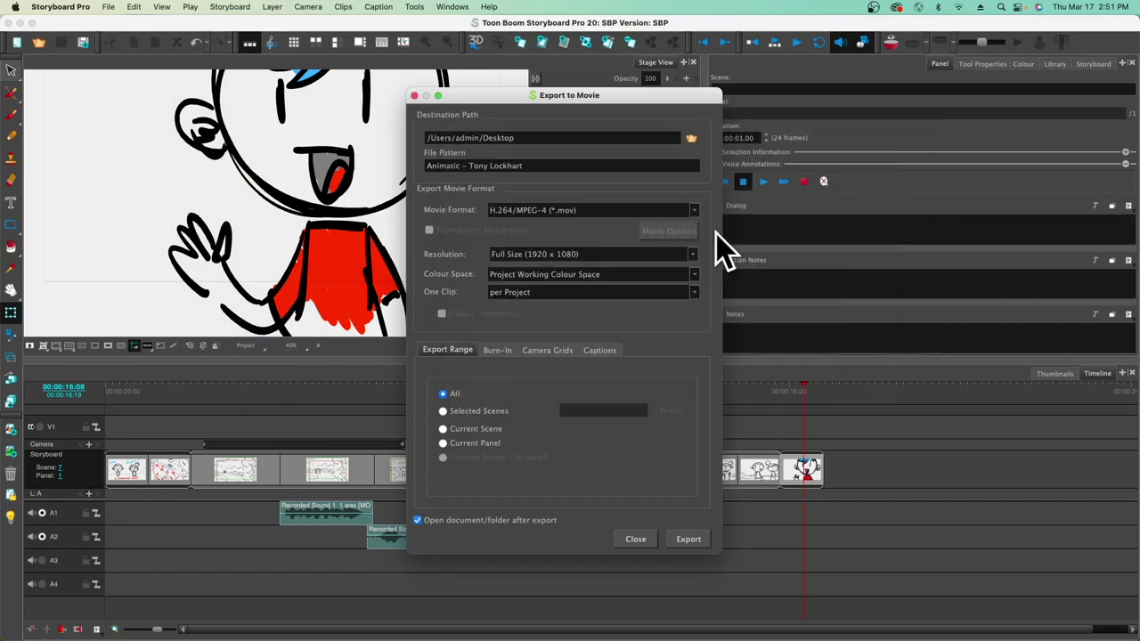
Step: Name the movie file Animatic-storyboard and choose H.264/MPEG-4 (*.mov) as the movie format
{"action": "left_click", "coordinate": [467, 166]}
{"action": "left_click_drag", "start_coordinate": [469, 166], "coordinate": [545, 168]}
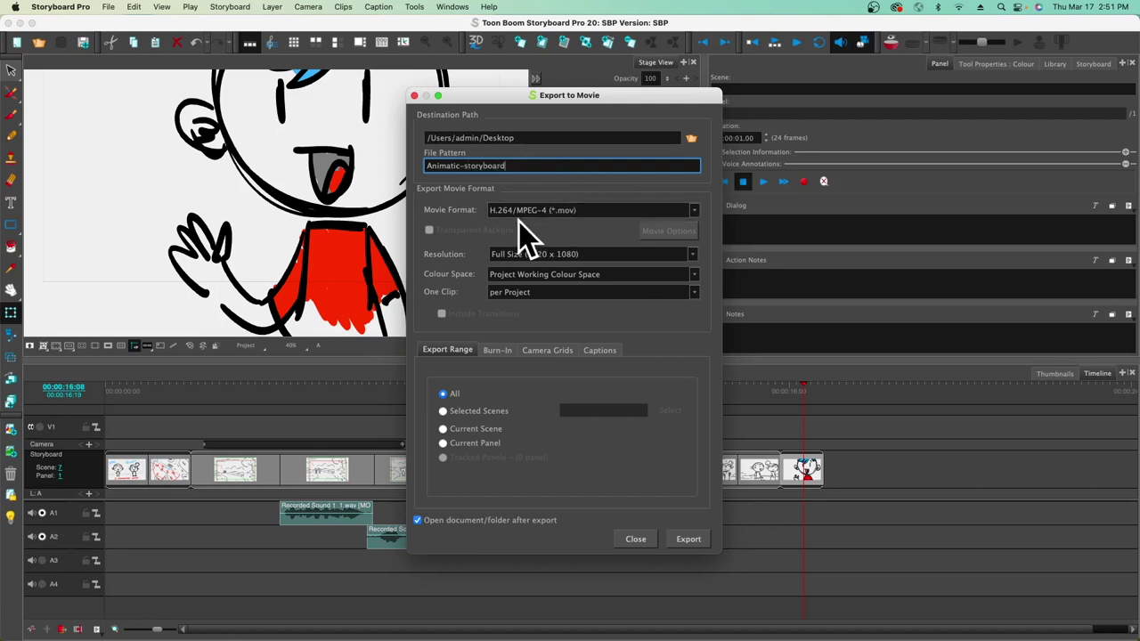
{"action": "left_click", "coordinate": [585, 210]}
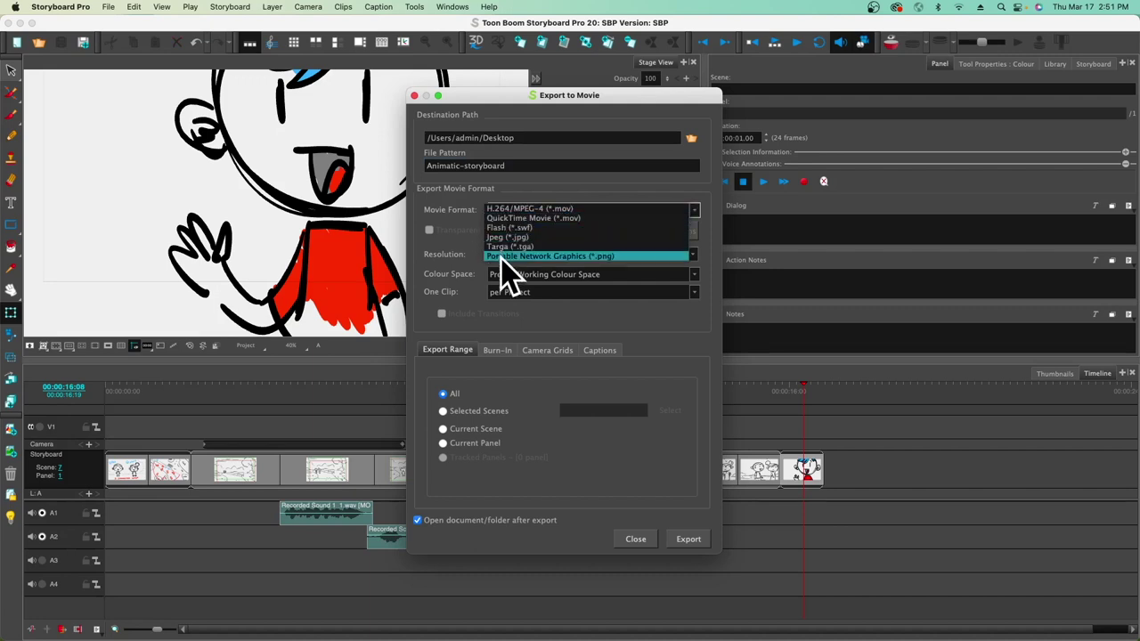
{"action": "left_click", "coordinate": [562, 208]}
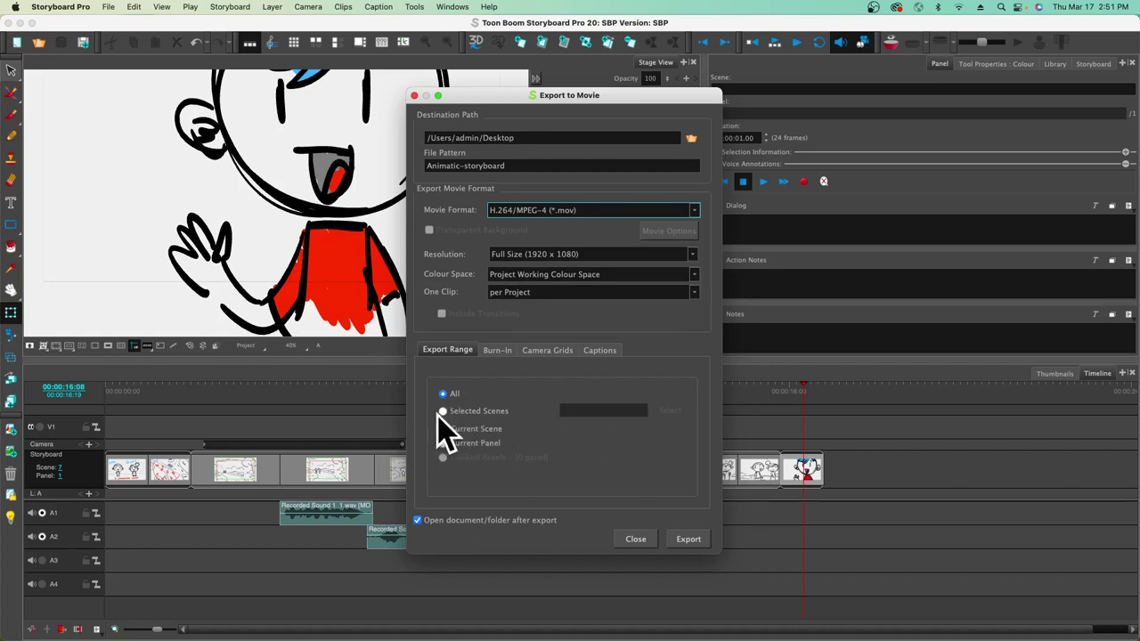
Step: Dismiss the scene selection, set the export range to all scenes and export the movie
{"action": "left_click", "coordinate": [670, 410]}
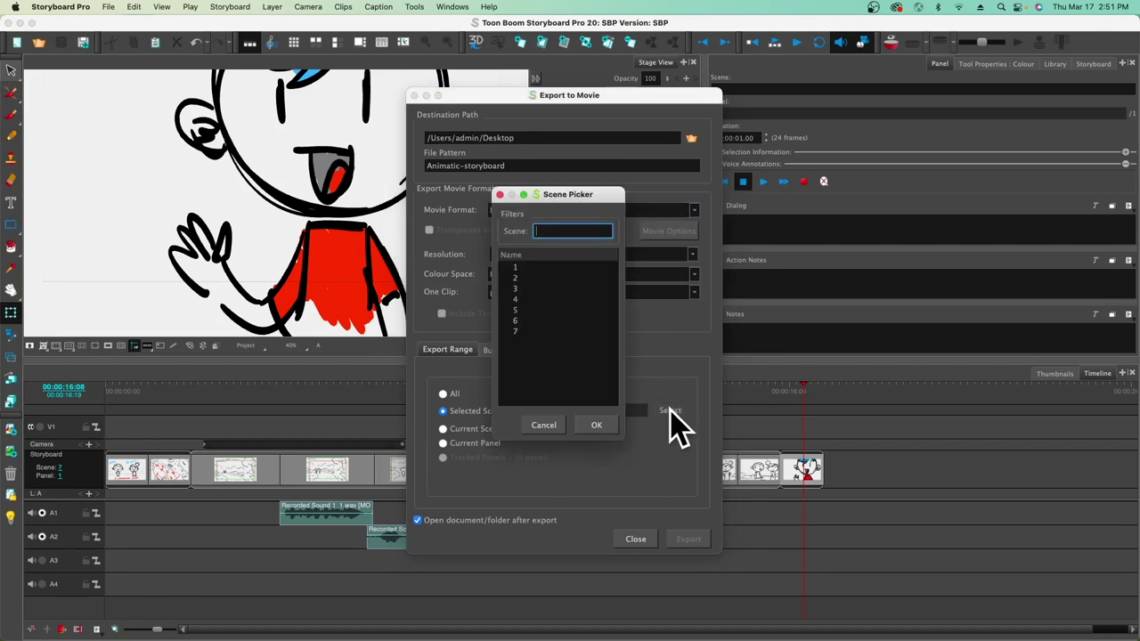
{"action": "left_click", "coordinate": [545, 425]}
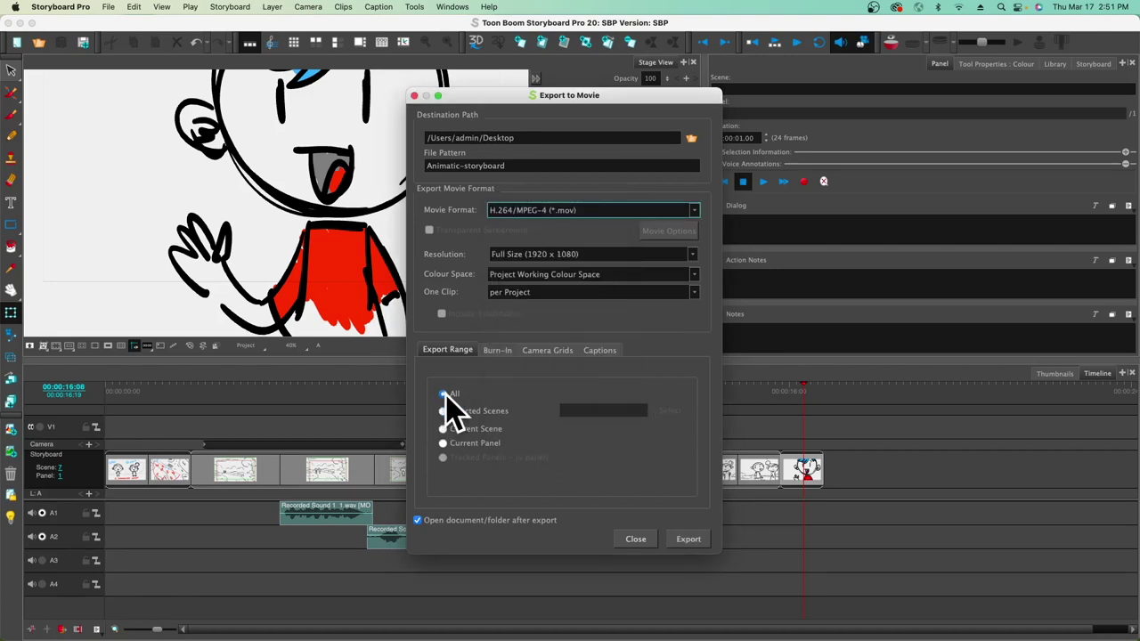
{"action": "left_click", "coordinate": [688, 540]}
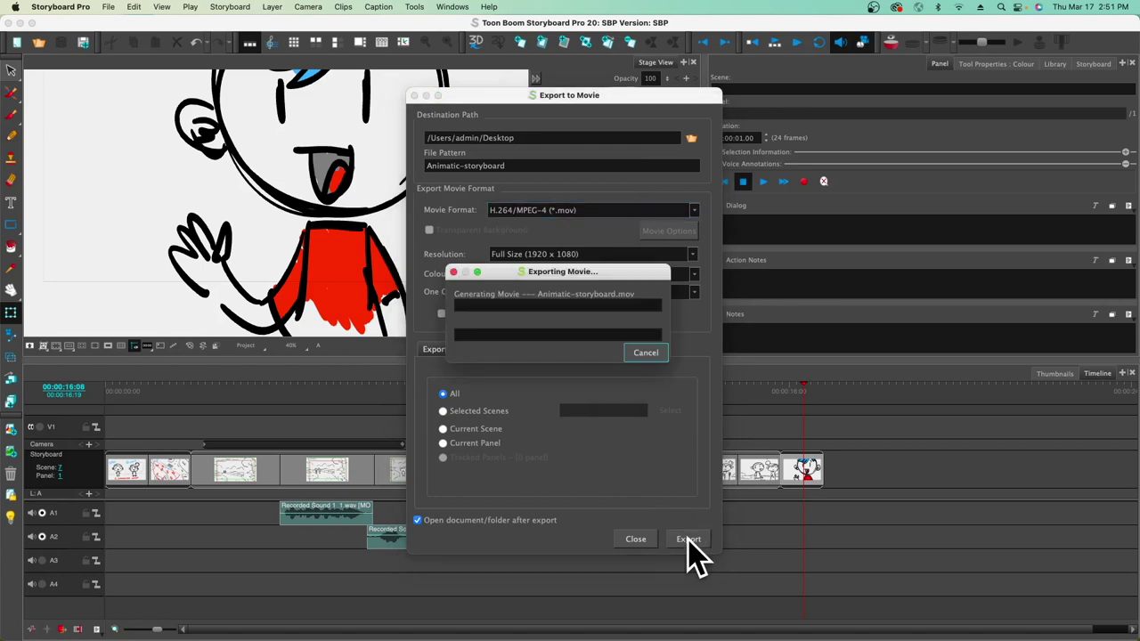